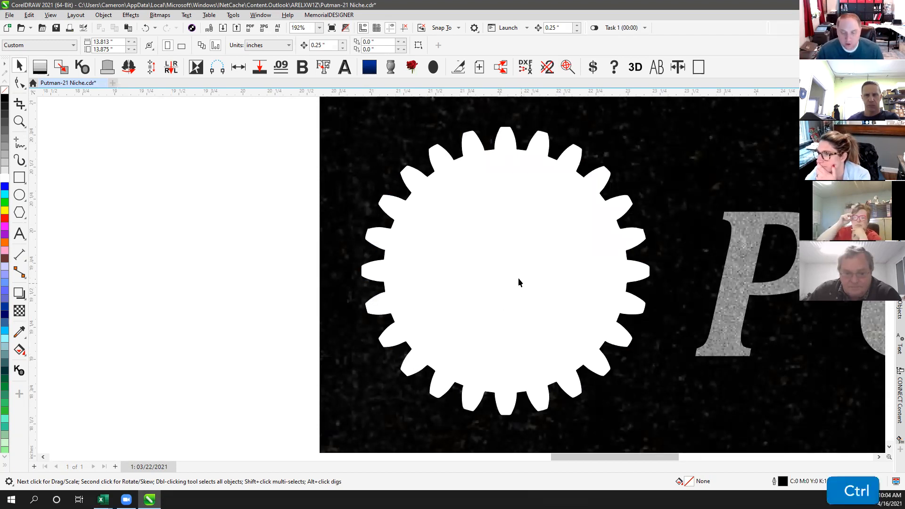
Step: Undo the last changes to the Rotary International logo, then check its grouped selection and deselect it
{"action": "key", "text": "ctrl+z"}
{"action": "left_click", "coordinate": [255, 165]}
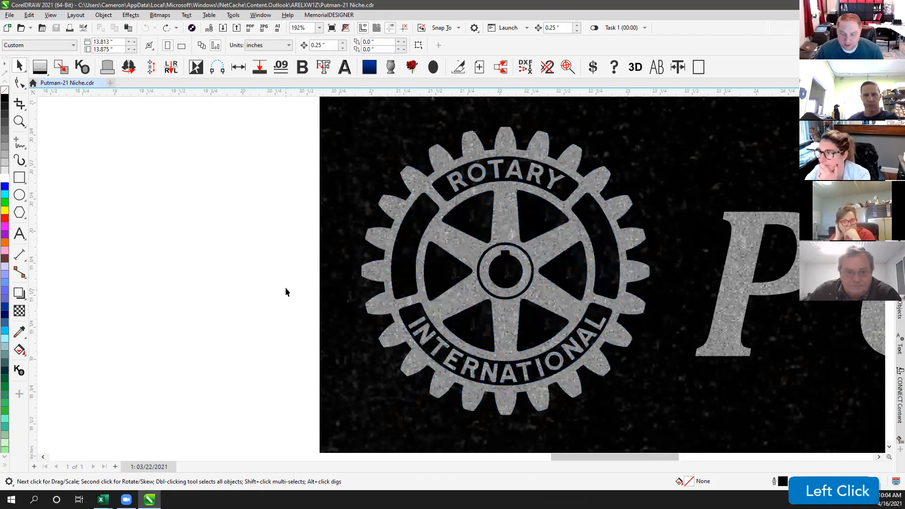
{"action": "left_click", "coordinate": [503, 222]}
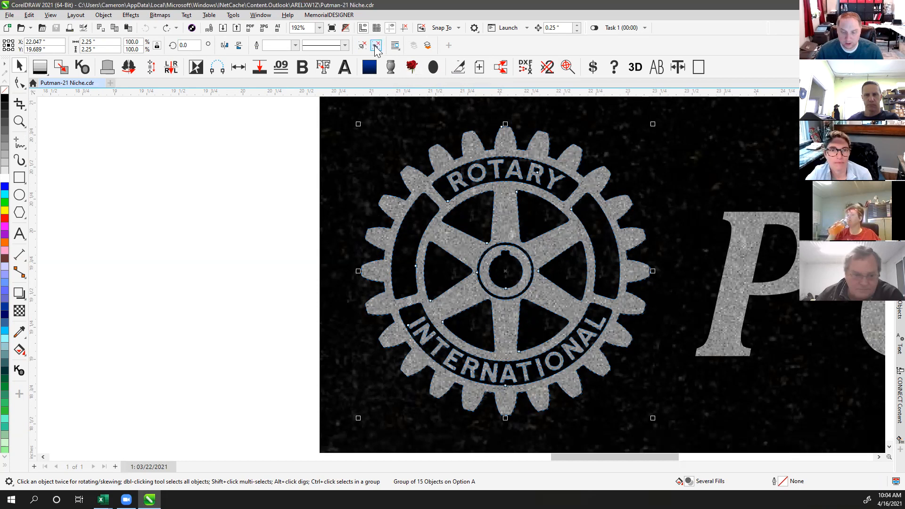
{"action": "left_click", "coordinate": [211, 198]}
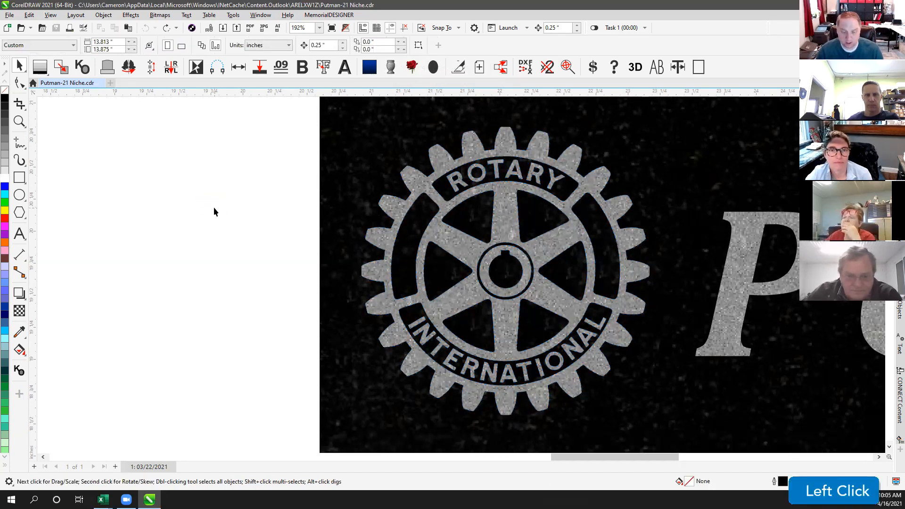
Step: Draw an unfilled rectangle about 0.66 by 0.76 inches in the blank area beside the stone
{"action": "left_click", "coordinate": [19, 177]}
{"action": "left_click_drag", "start_coordinate": [105, 168], "coordinate": [194, 271]}
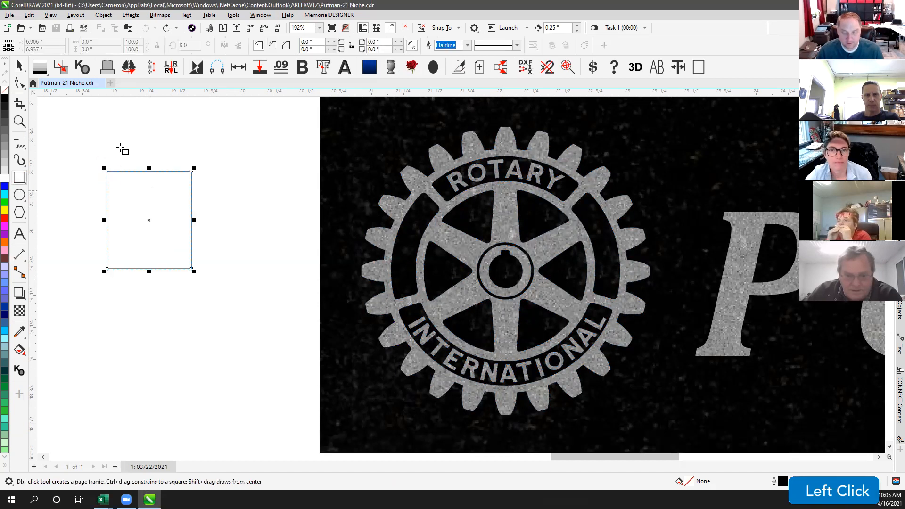
{"action": "left_click", "coordinate": [27, 69]}
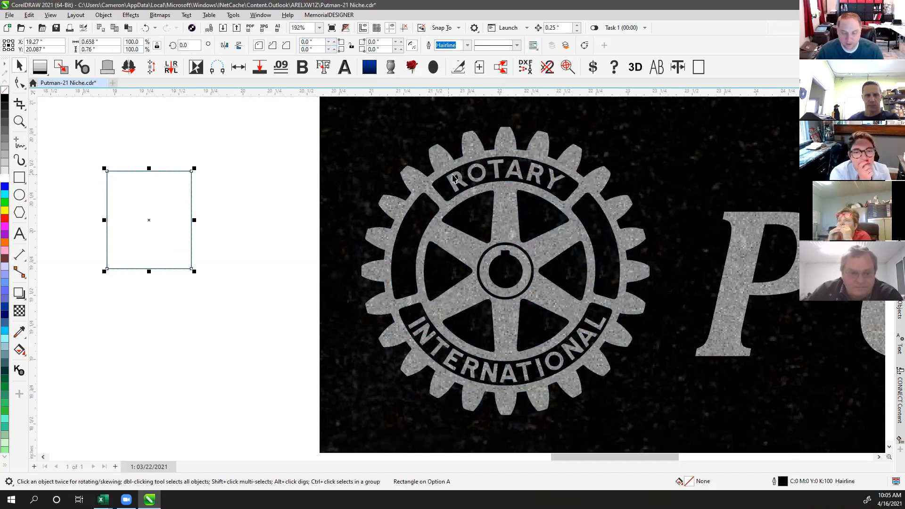
Step: Ungroup all objects in the Rotary International logo and clear the selection
{"action": "left_click", "coordinate": [448, 170]}
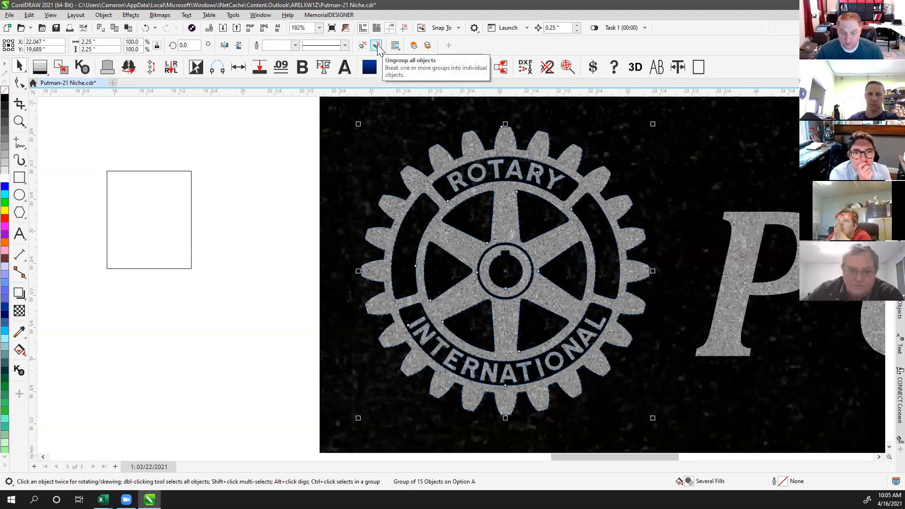
{"action": "left_click", "coordinate": [377, 44]}
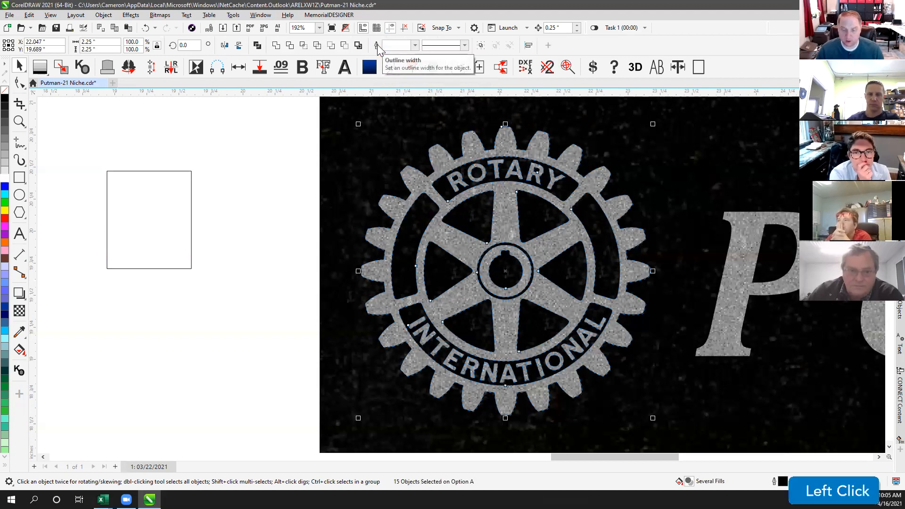
{"action": "left_click", "coordinate": [277, 155]}
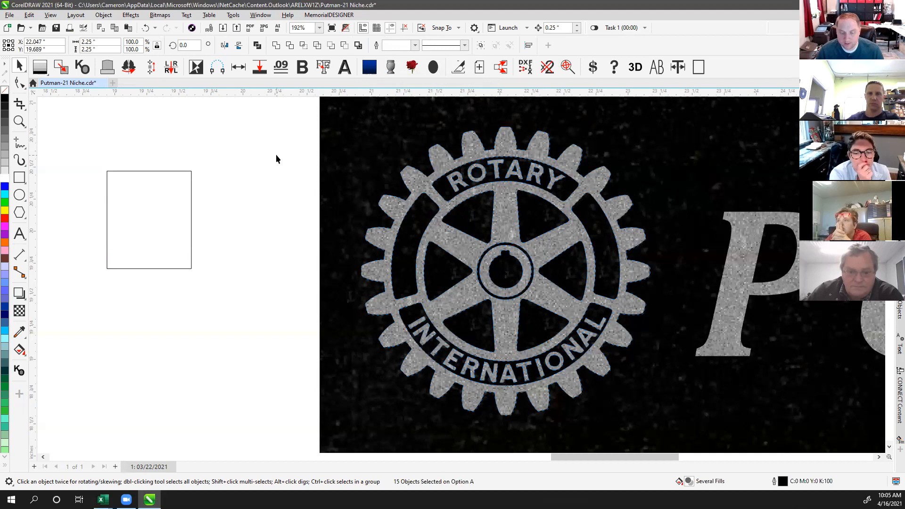
Step: Move the outer gear, the ROTARY lettering and the hub ring separately, and undo all these moves
{"action": "left_click_drag", "start_coordinate": [430, 182], "coordinate": [245, 158]}
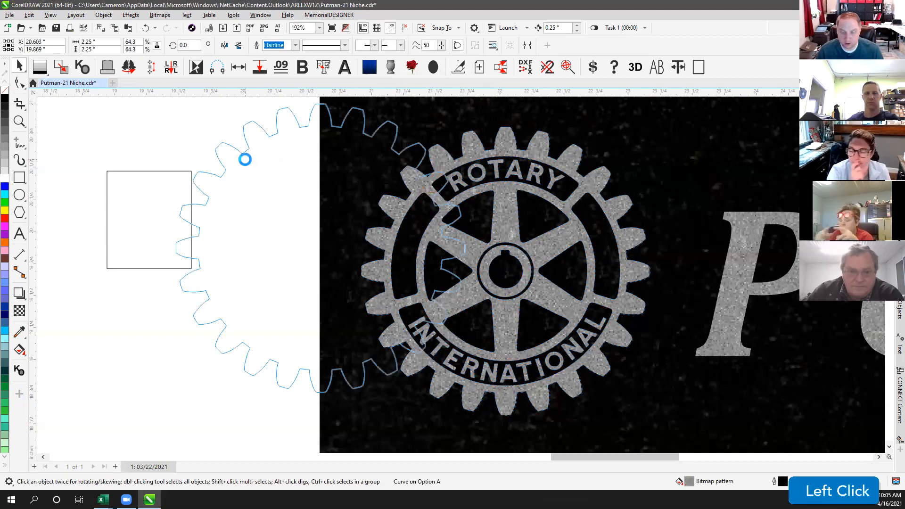
{"action": "left_click_drag", "start_coordinate": [462, 179], "coordinate": [474, 144]}
{"action": "left_click_drag", "start_coordinate": [490, 259], "coordinate": [493, 192]}
{"action": "key", "text": "ctrl+z"}
{"action": "key", "text": "ctrl+z"}
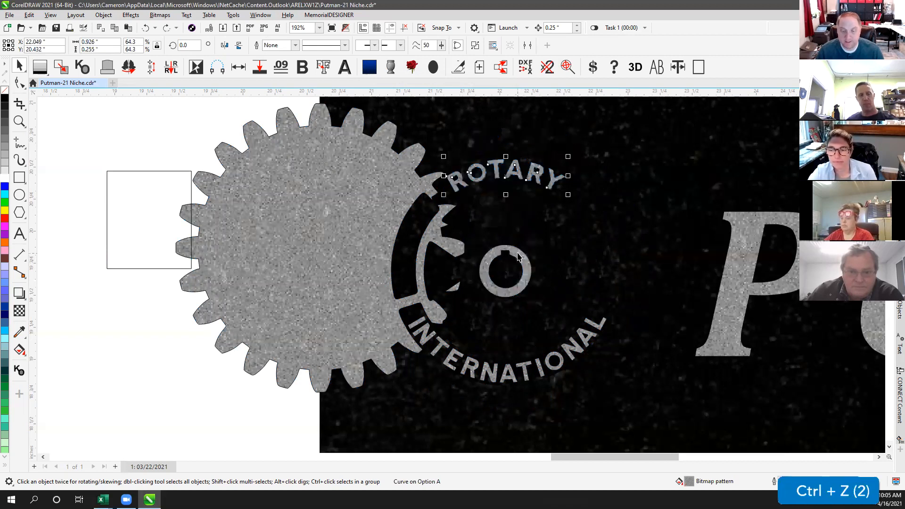
{"action": "key", "text": "ctrl+z"}
{"action": "left_click", "coordinate": [272, 135]}
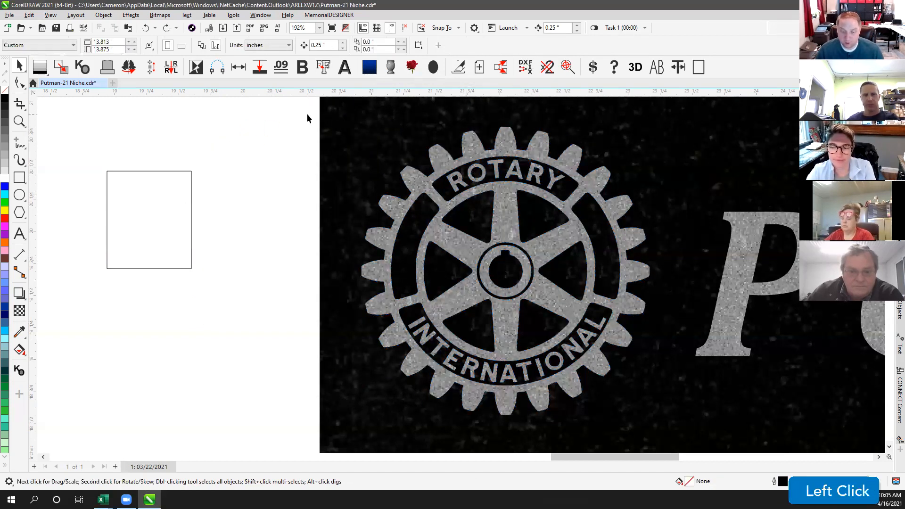
Step: Fill the outer gear shape of the Rotary logo with white
{"action": "left_click", "coordinate": [413, 174]}
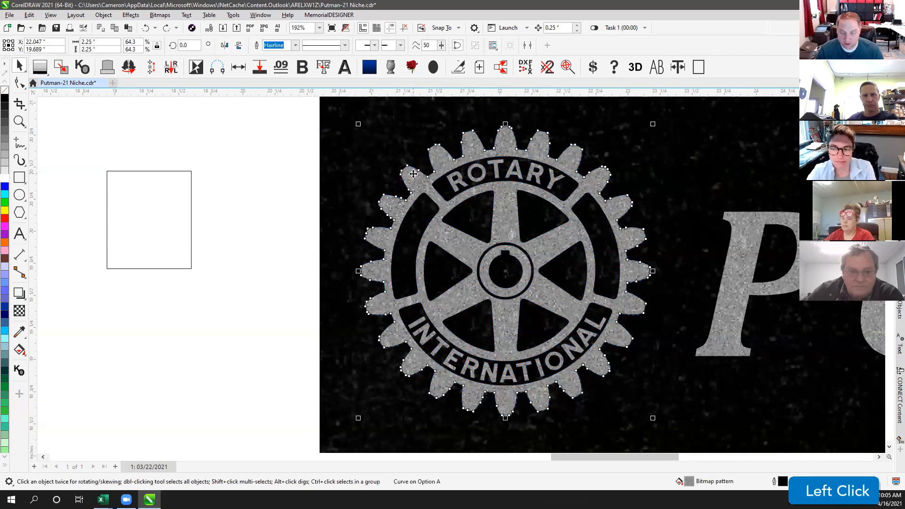
{"action": "left_click", "coordinate": [6, 181]}
{"action": "left_click", "coordinate": [247, 199]}
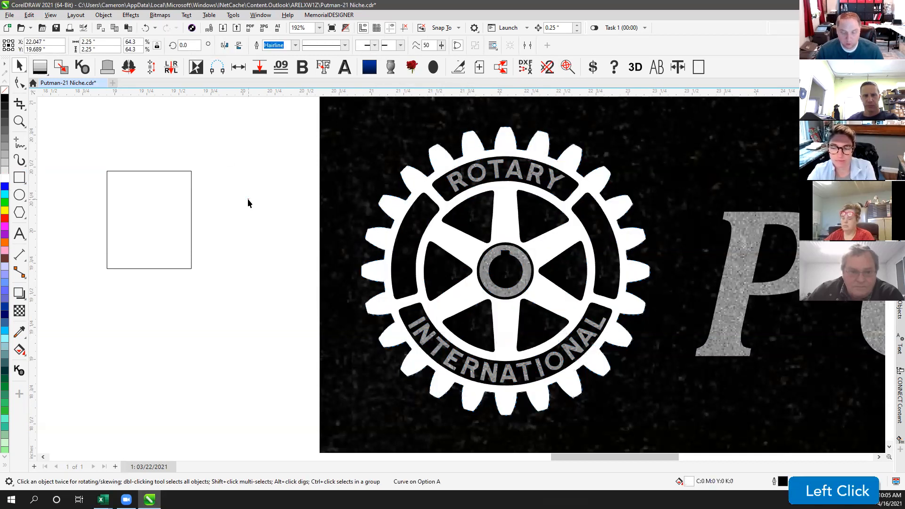
Step: Fill the ROTARY and INTERNATIONAL lettering on the wheel with white
{"action": "left_click", "coordinate": [462, 186]}
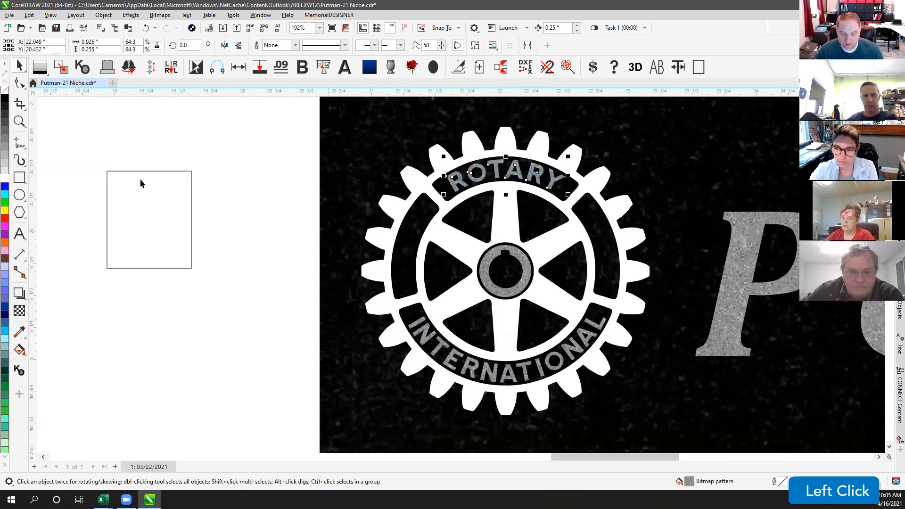
{"action": "left_click", "coordinate": [6, 180]}
{"action": "left_click", "coordinate": [242, 313]}
{"action": "left_click", "coordinate": [424, 327]}
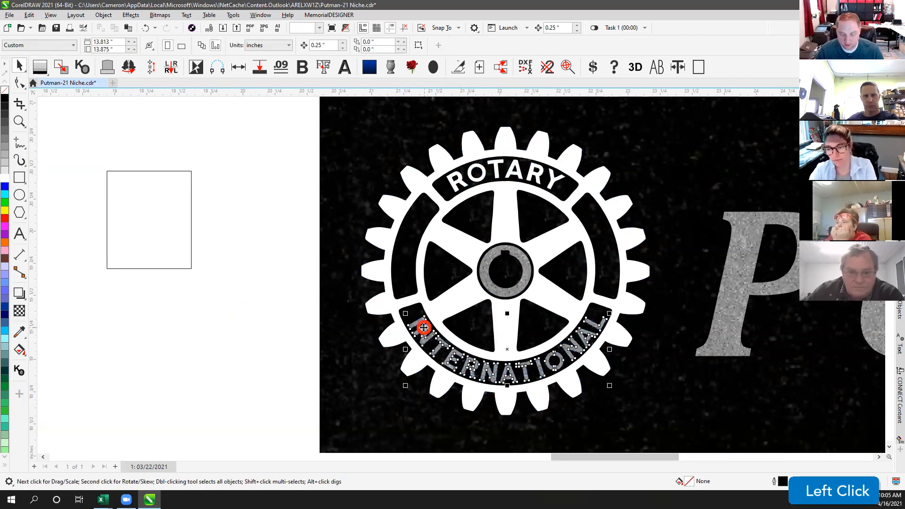
{"action": "left_click", "coordinate": [5, 180]}
{"action": "left_click", "coordinate": [259, 135]}
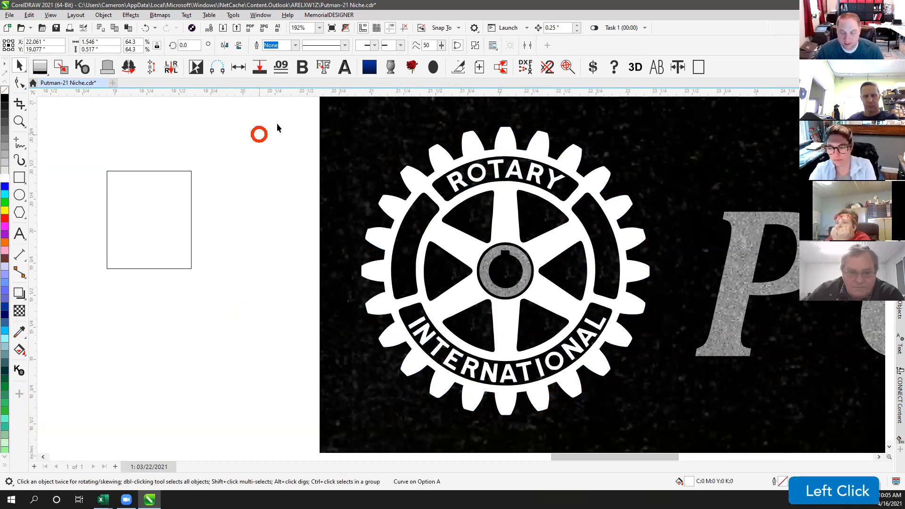
Step: Select every piece of the Rotary logo and combine them into a single curve
{"action": "left_click_drag", "start_coordinate": [279, 113], "coordinate": [684, 432]}
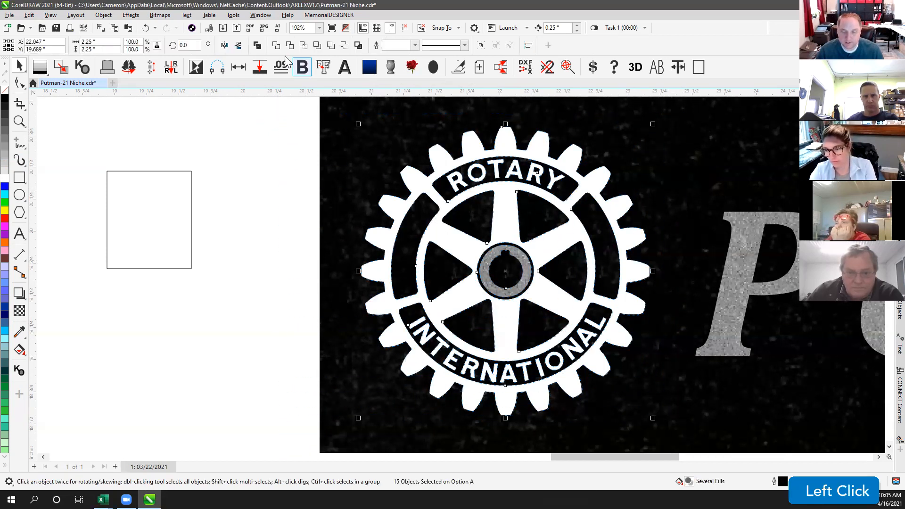
{"action": "left_click", "coordinate": [257, 45]}
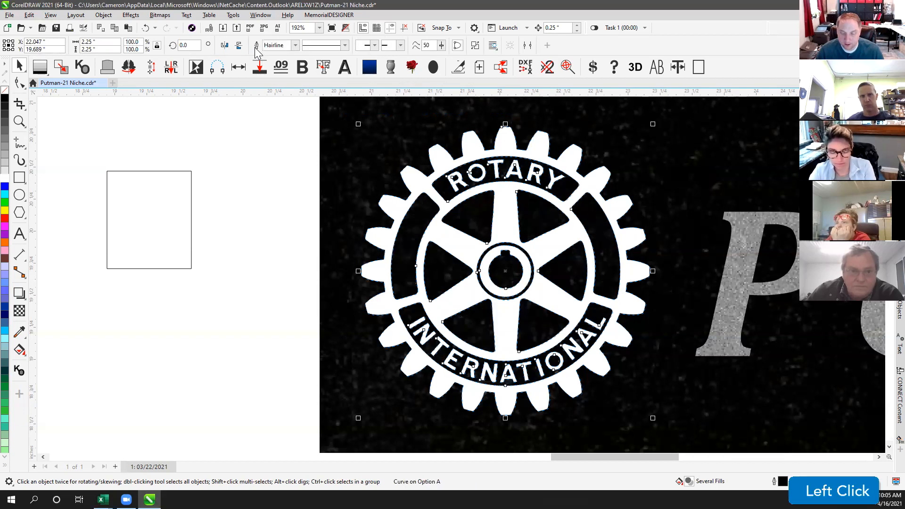
{"action": "left_click", "coordinate": [262, 142]}
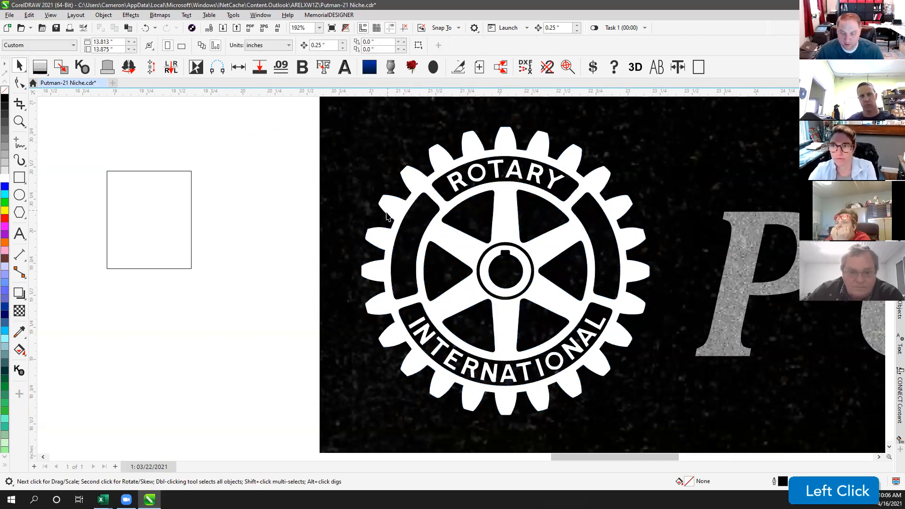
Step: Fill the combined Rotary logo with green, then return its fill to white
{"action": "left_click", "coordinate": [449, 307]}
{"action": "left_click", "coordinate": [4, 202]}
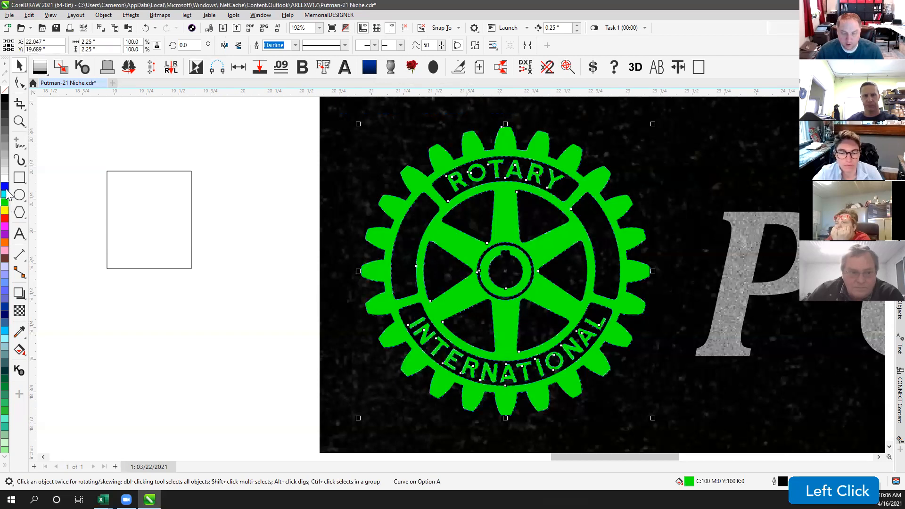
{"action": "left_click", "coordinate": [5, 178]}
Step: Move the combined Rotary logo partly off the stone and back over it, then undo both moves
{"action": "left_click_drag", "start_coordinate": [399, 181], "coordinate": [320, 176]}
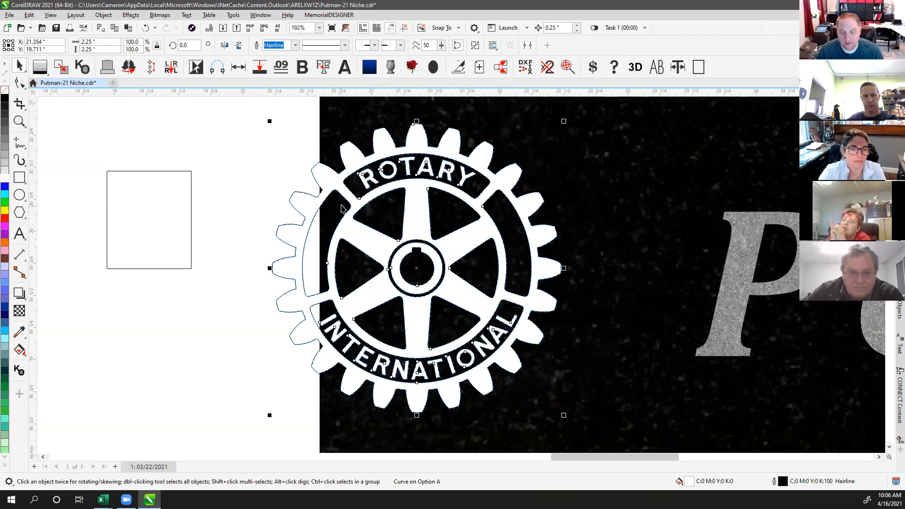
{"action": "left_click_drag", "start_coordinate": [333, 187], "coordinate": [436, 203]}
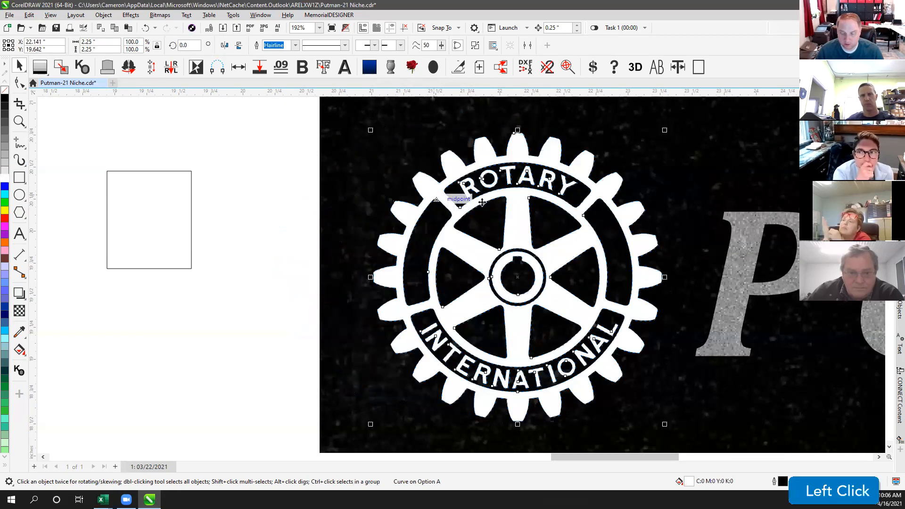
{"action": "key", "text": "ctrl+z"}
{"action": "key", "text": "ctrl+z"}
{"action": "left_click", "coordinate": [285, 147]}
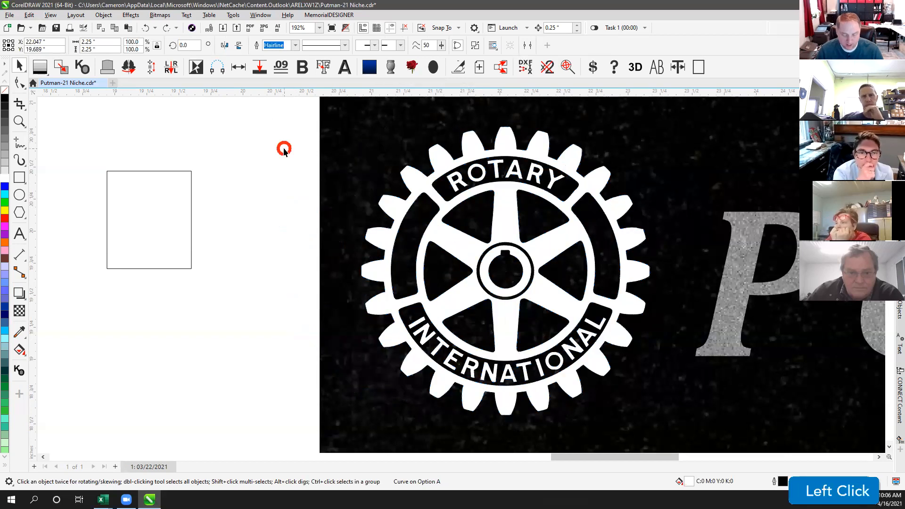
Step: Ungroup all objects in the Catholic Women's League emblem at the stone's upper right corner
{"action": "key", "text": "F4"}
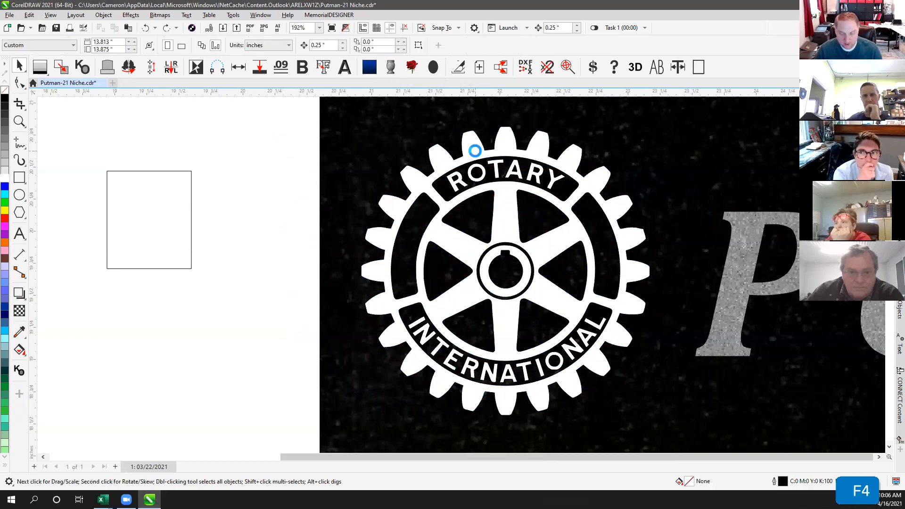
{"action": "left_click", "coordinate": [596, 146]}
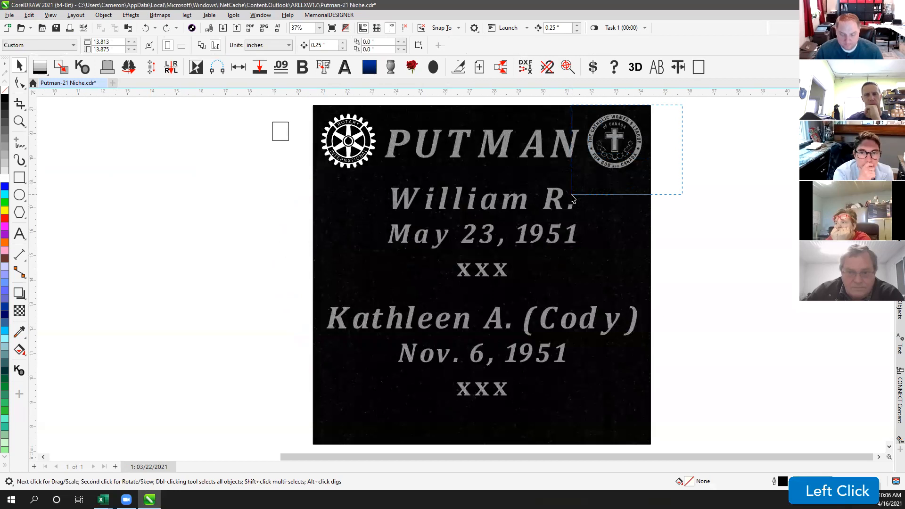
{"action": "key", "text": "shift+F2"}
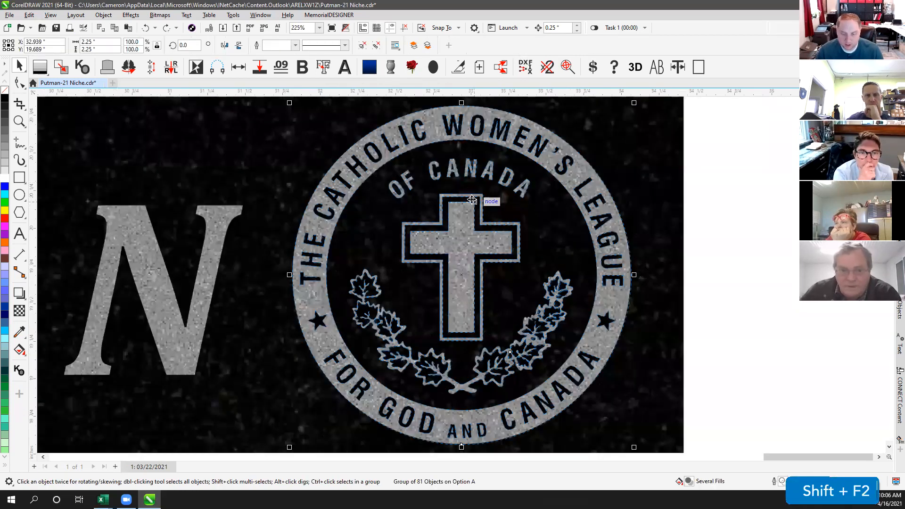
{"action": "left_click", "coordinate": [377, 46]}
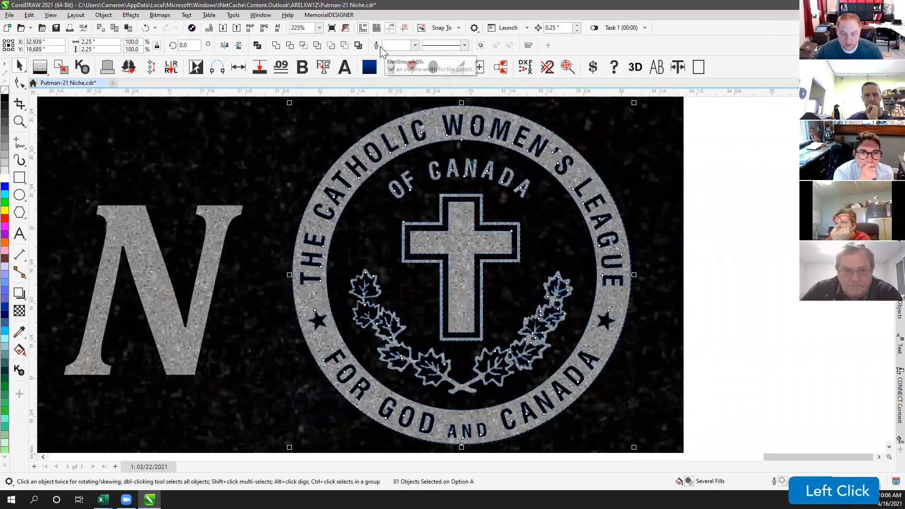
Step: Combine the Catholic Women's League emblem pieces into one curve and fill it with white
{"action": "left_click", "coordinate": [257, 46]}
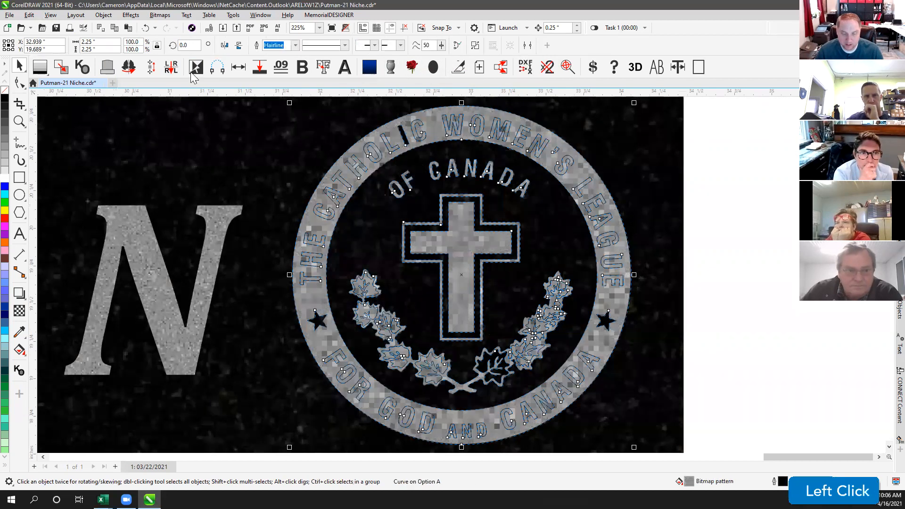
{"action": "left_click", "coordinate": [7, 179]}
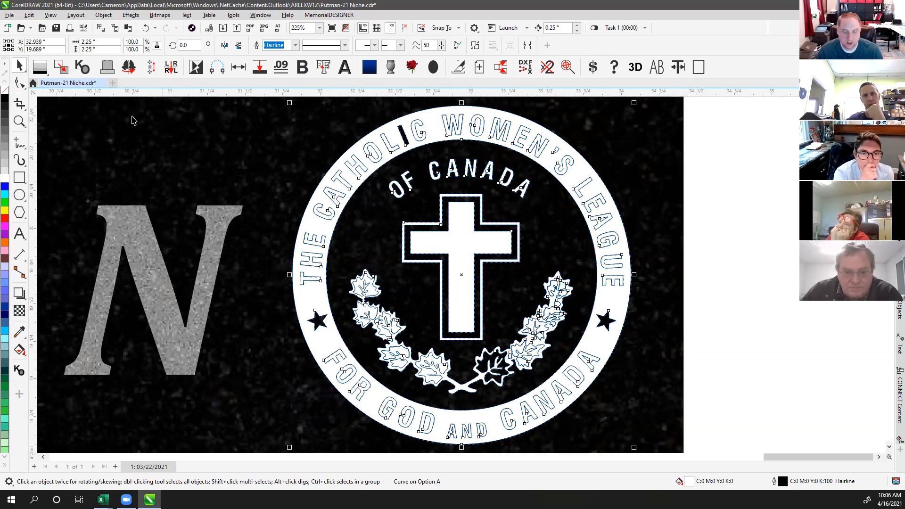
Step: Examine the start node of the letter I in the word CATHOLIC on the emblem's white ring
{"action": "left_click", "coordinate": [19, 121]}
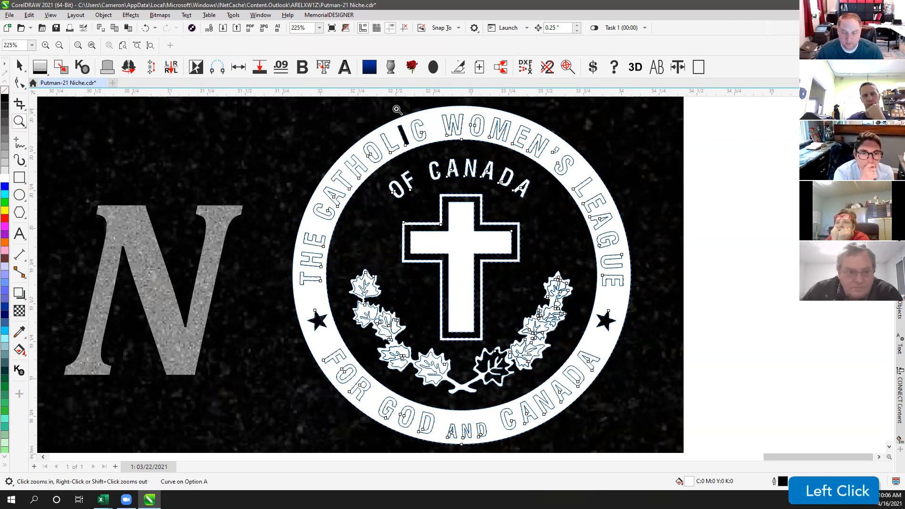
{"action": "left_click", "coordinate": [424, 126]}
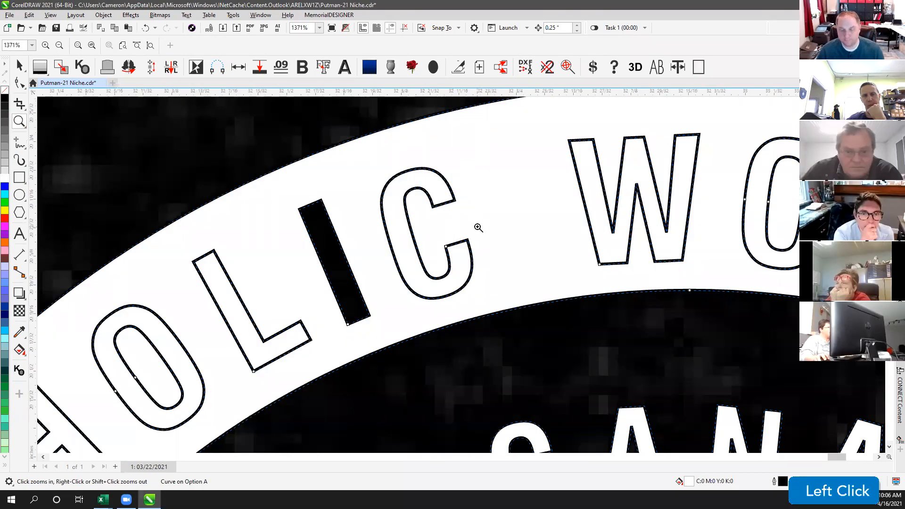
{"action": "left_click", "coordinate": [21, 82]}
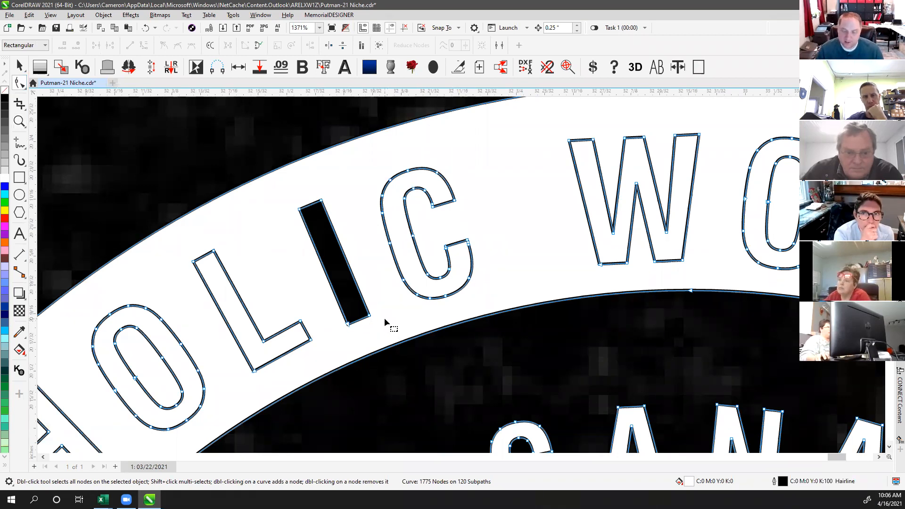
{"action": "left_click", "coordinate": [349, 325]}
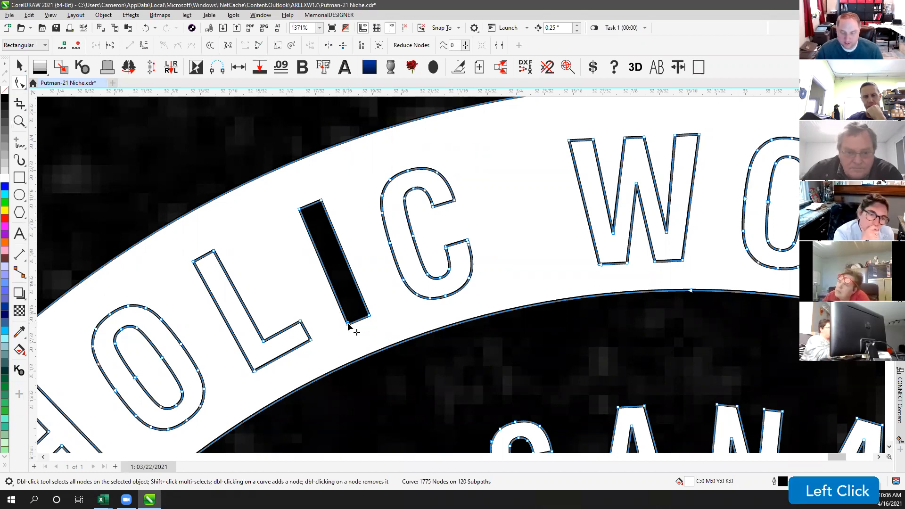
{"action": "scroll", "coordinate": [463, 272], "scroll_direction": "up", "scroll_amount": 1}
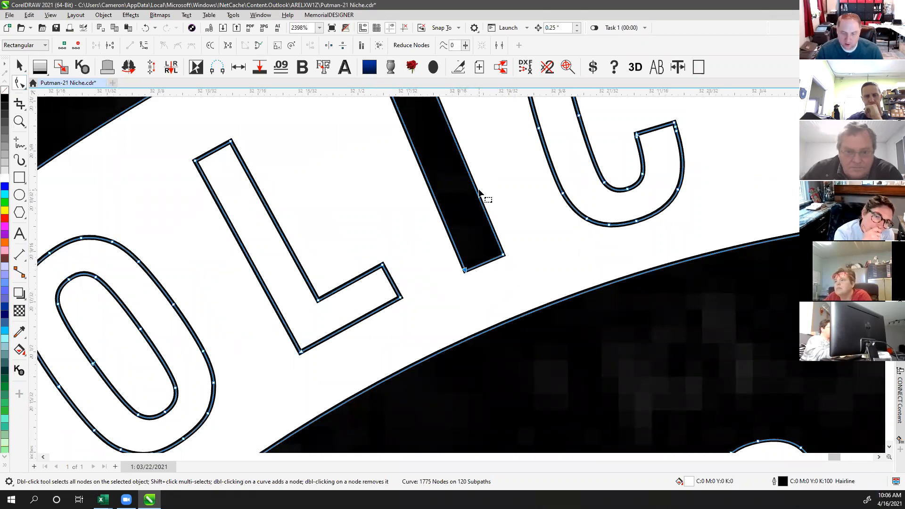
{"action": "scroll", "coordinate": [486, 198], "scroll_direction": "down", "scroll_amount": 1}
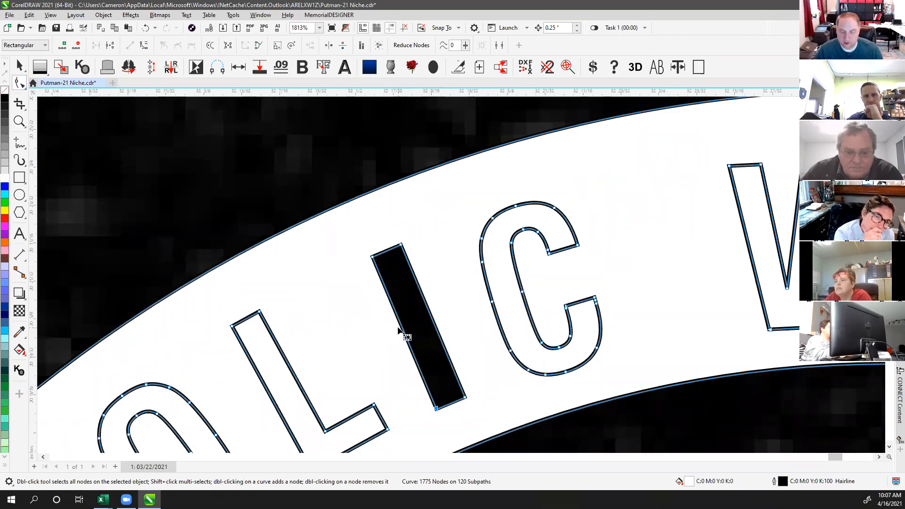
Step: Reverse the curve direction of the letter C's outline at the end of CATHOLIC, using its inner corner node
{"action": "left_click", "coordinate": [568, 309]}
{"action": "scroll", "coordinate": [568, 309], "scroll_direction": "up", "scroll_amount": 2}
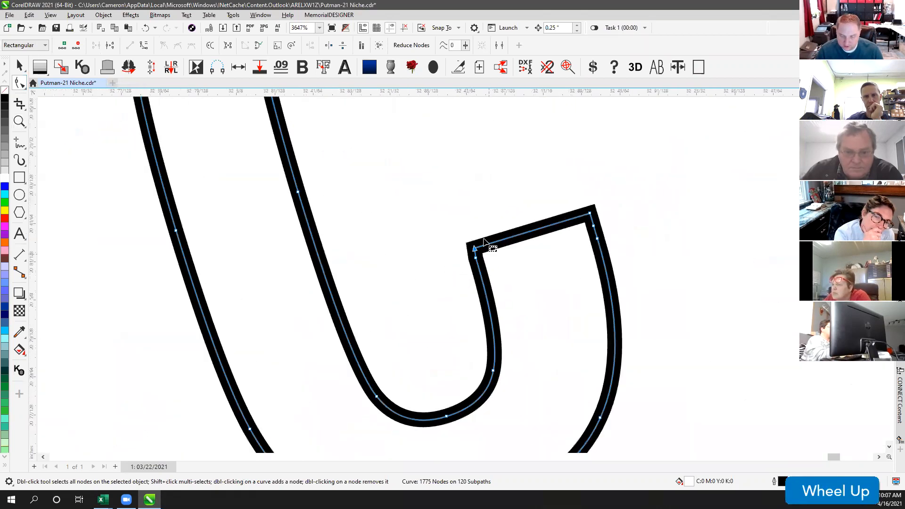
{"action": "scroll", "coordinate": [473, 247], "scroll_direction": "down", "scroll_amount": 1}
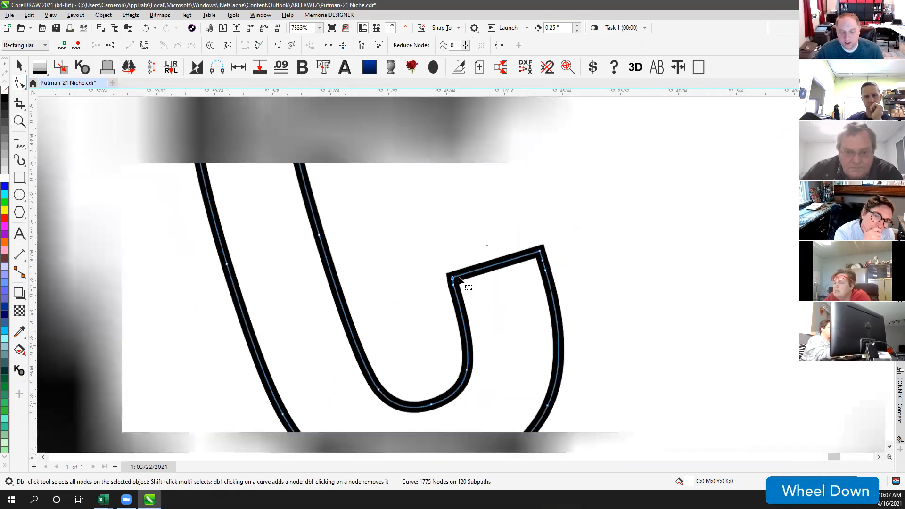
{"action": "scroll", "coordinate": [456, 275], "scroll_direction": "down", "scroll_amount": 1}
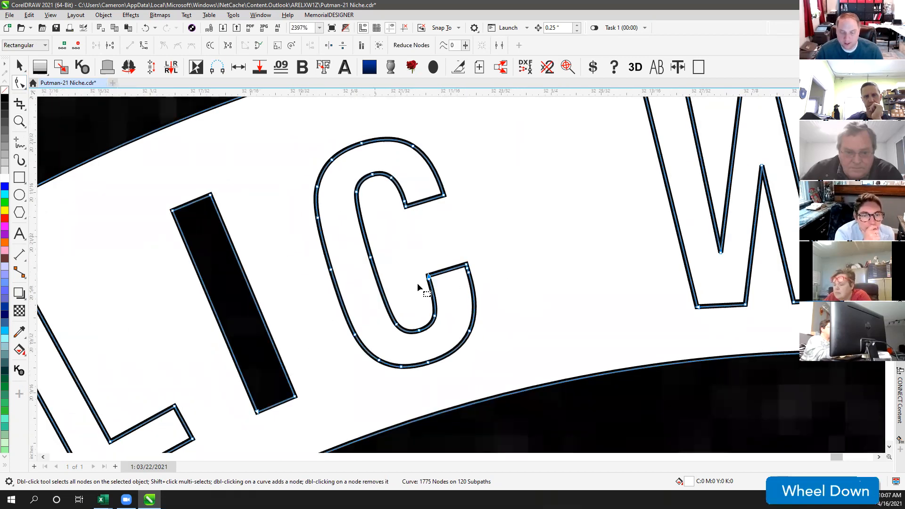
{"action": "left_click", "coordinate": [211, 45]}
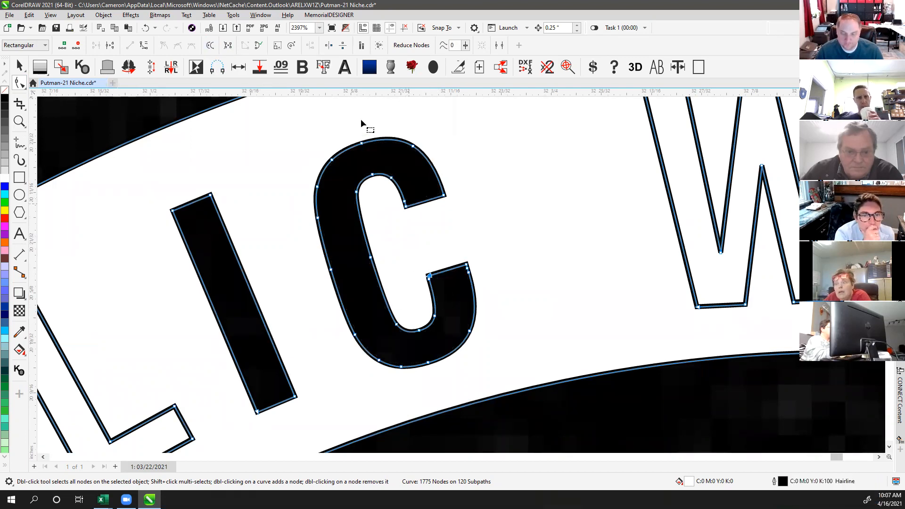
{"action": "scroll", "coordinate": [461, 274], "scroll_direction": "down", "scroll_amount": 5}
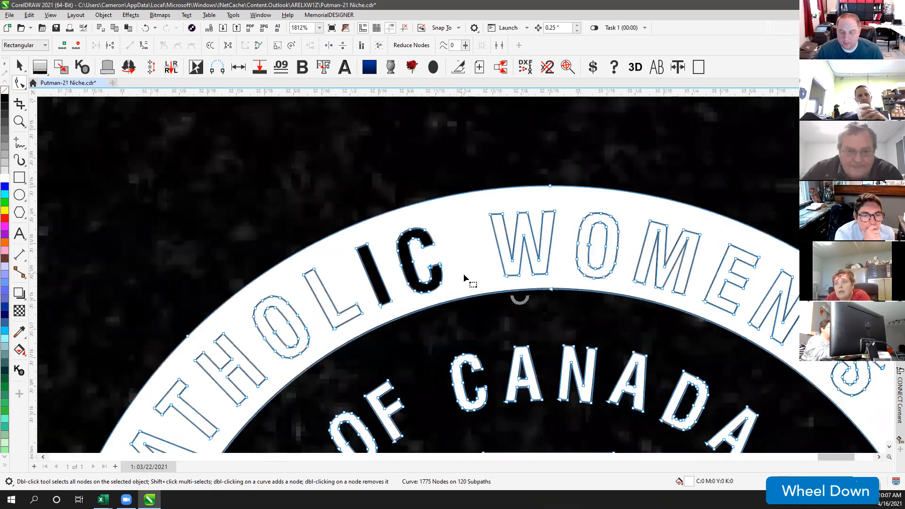
{"action": "scroll", "coordinate": [406, 306], "scroll_direction": "down", "scroll_amount": 3}
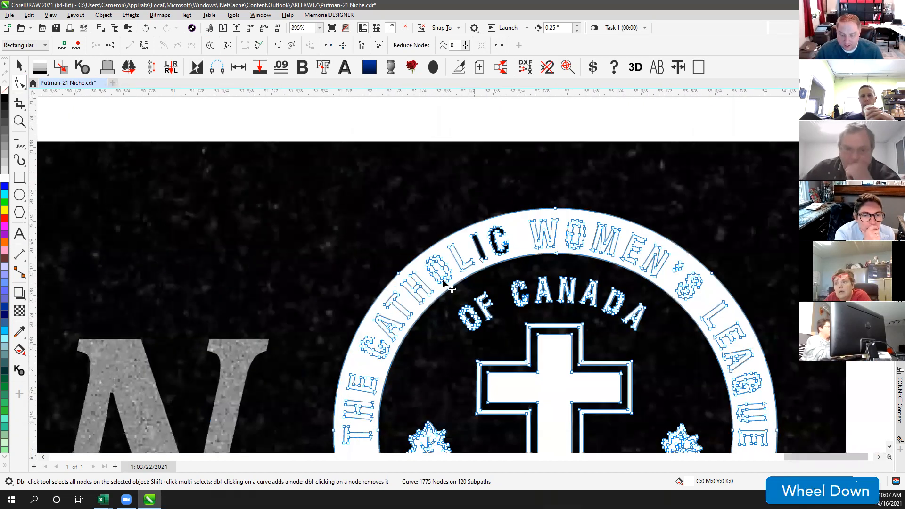
{"action": "scroll", "coordinate": [462, 283], "scroll_direction": "down", "scroll_amount": 2}
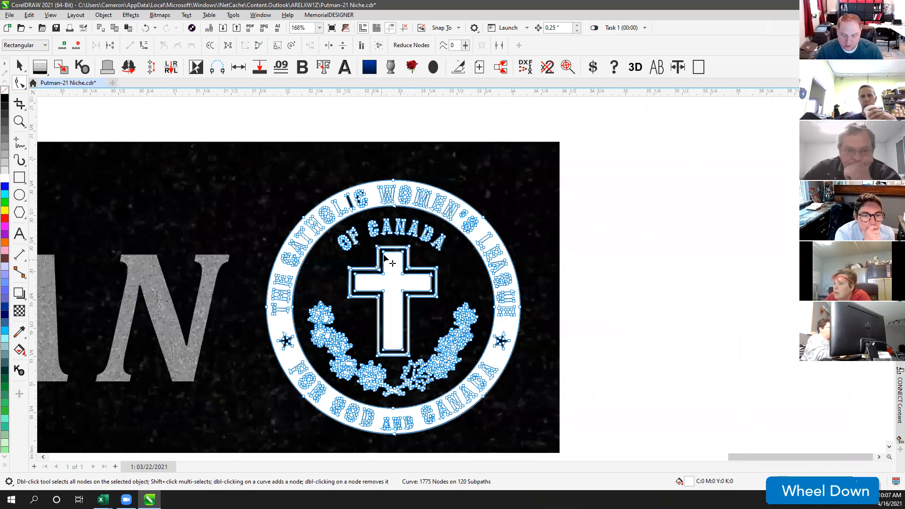
{"action": "scroll", "coordinate": [384, 257], "scroll_direction": "up", "scroll_amount": 2}
{"action": "key", "text": "shift+F2"}
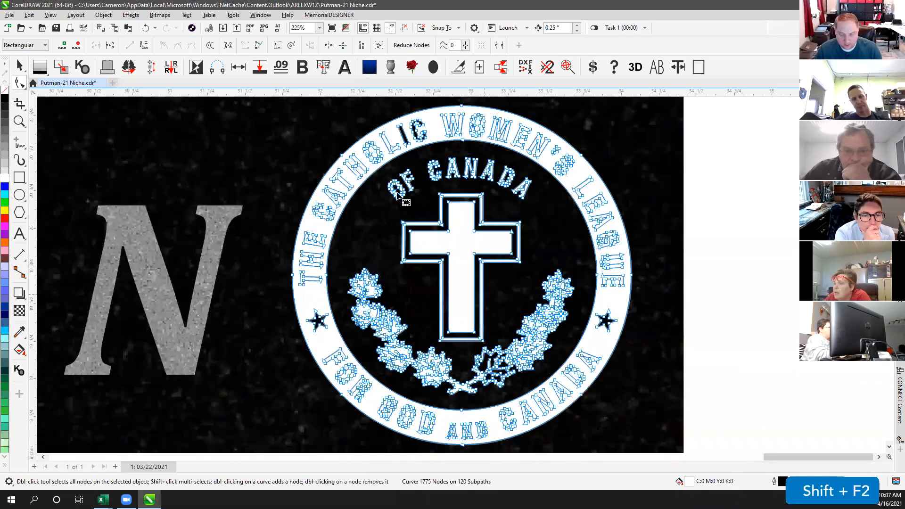
Step: Turn off the Fill winding option in the fill properties of the combined Catholic Women's League emblem
{"action": "left_click", "coordinate": [19, 66]}
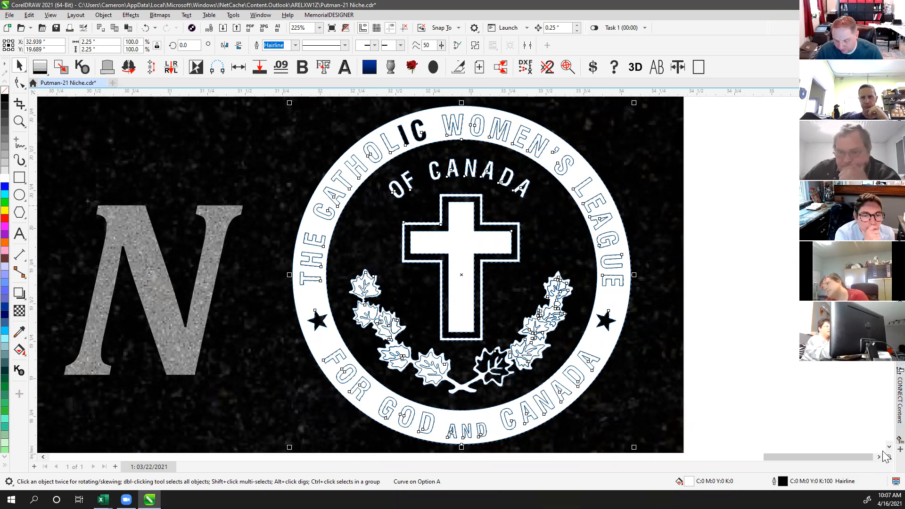
{"action": "left_click", "coordinate": [900, 440]}
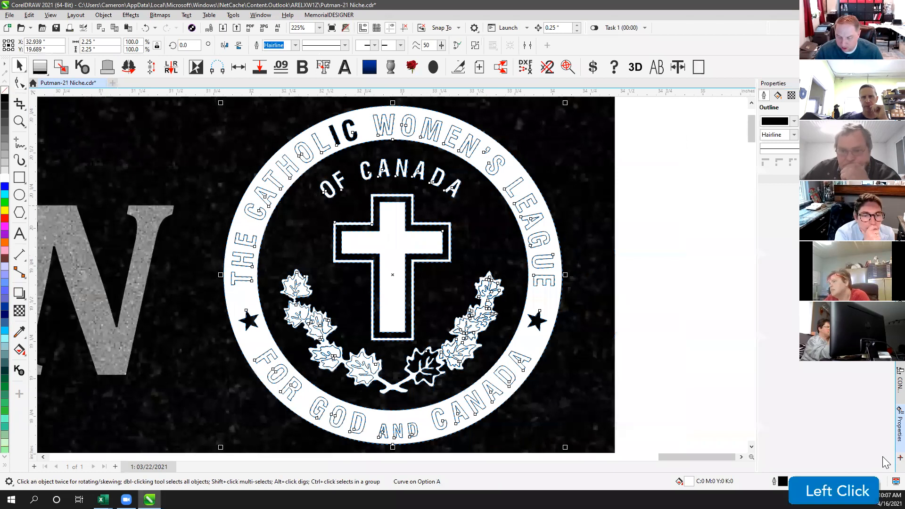
{"action": "left_click", "coordinate": [900, 457]}
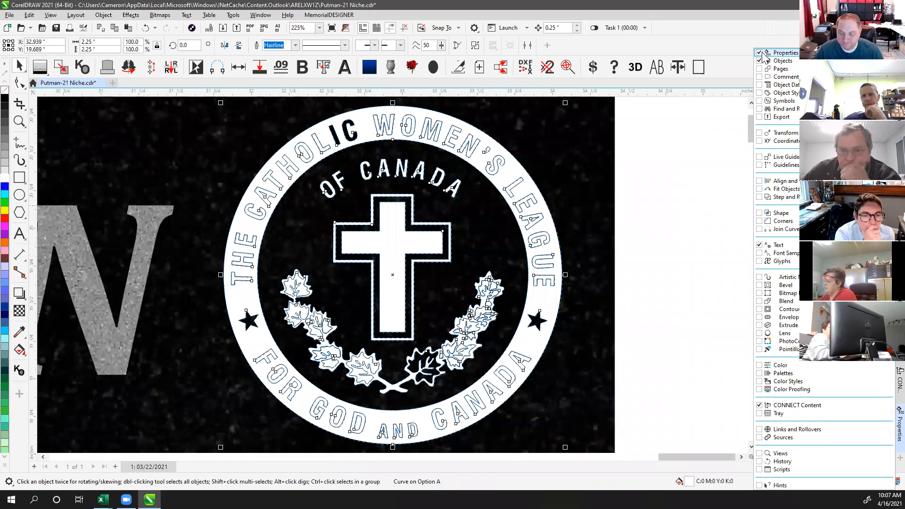
{"action": "left_click", "coordinate": [722, 309]}
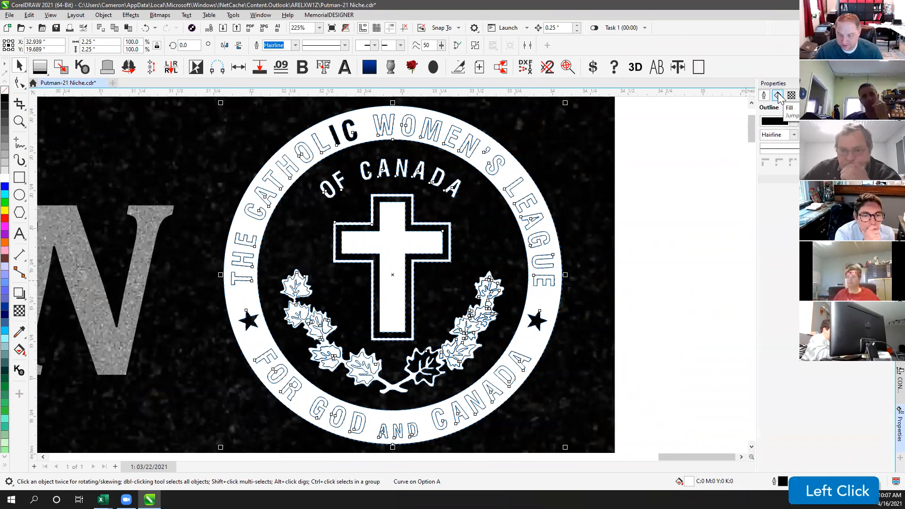
{"action": "left_click", "coordinate": [779, 96]}
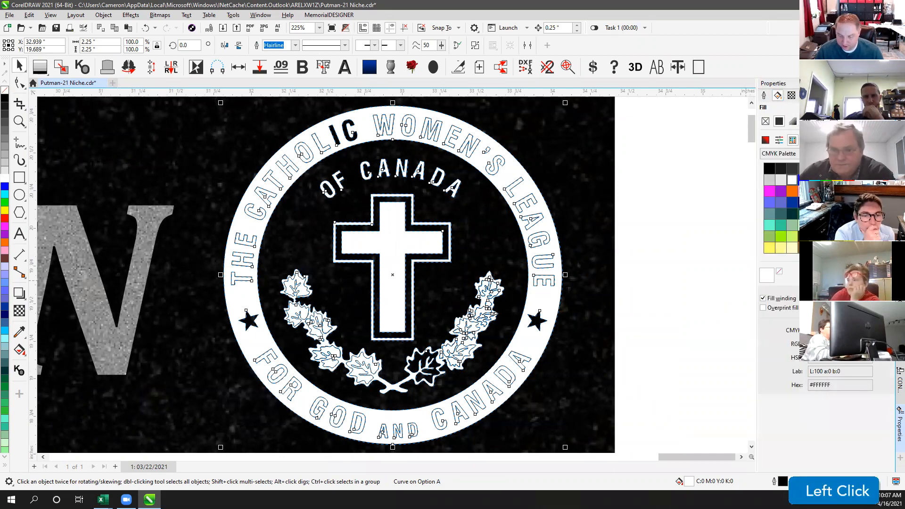
{"action": "left_click", "coordinate": [826, 289]}
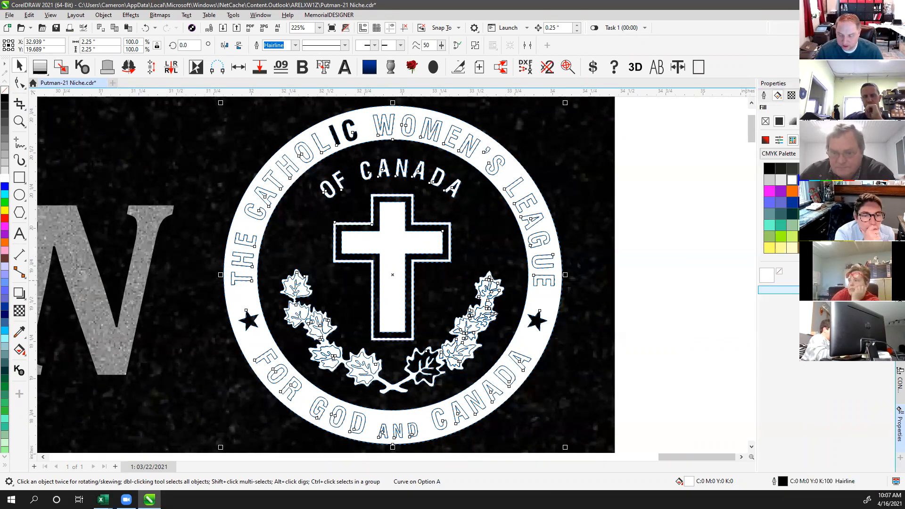
{"action": "left_click", "coordinate": [825, 290]}
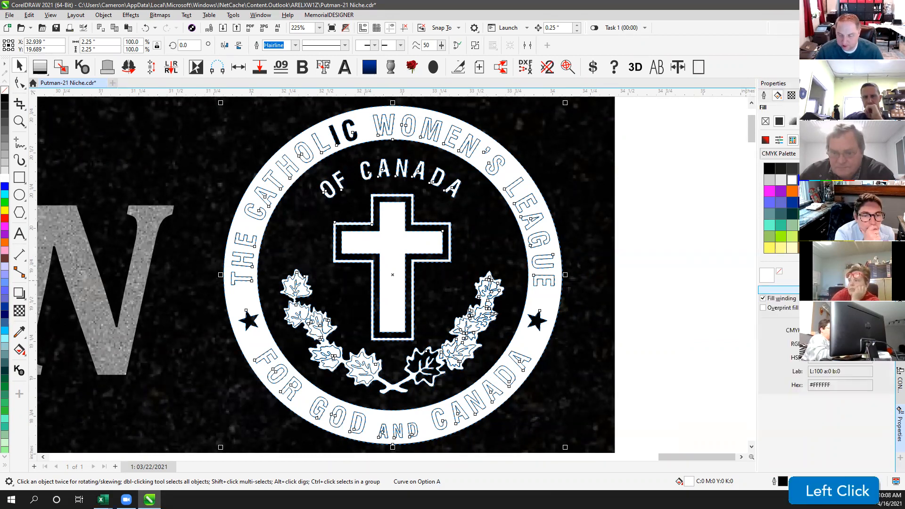
{"action": "left_click", "coordinate": [766, 304]}
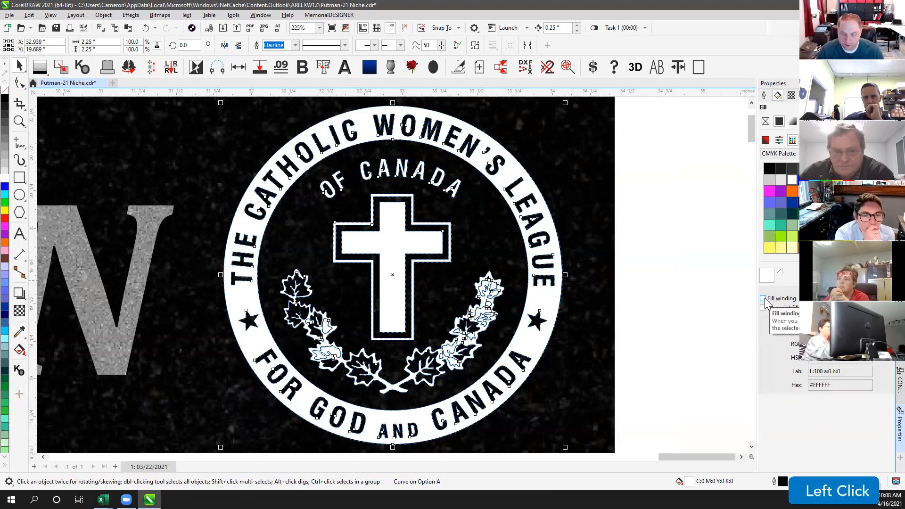
{"action": "left_click", "coordinate": [680, 272]}
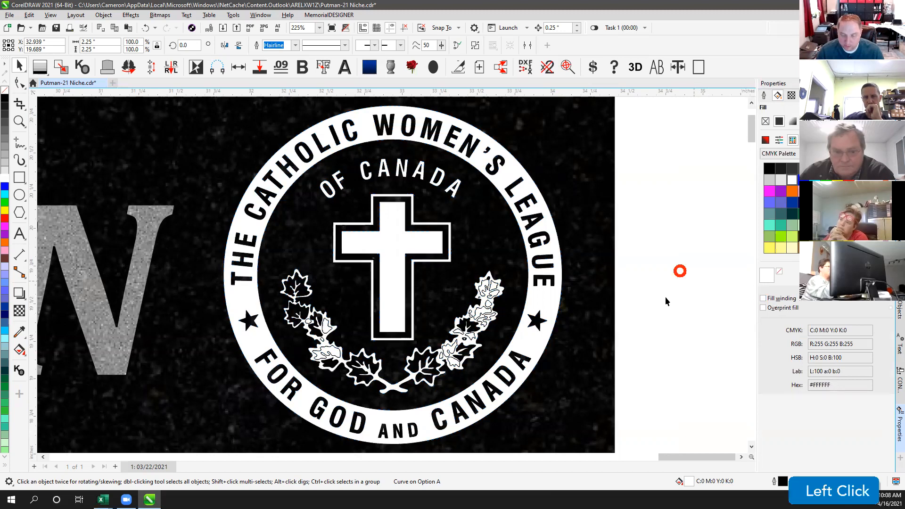
Step: Pull an inner vein node of the overlapping maple leaf on the left branch upward, then undo the move
{"action": "scroll", "coordinate": [387, 258], "scroll_direction": "up", "scroll_amount": 5}
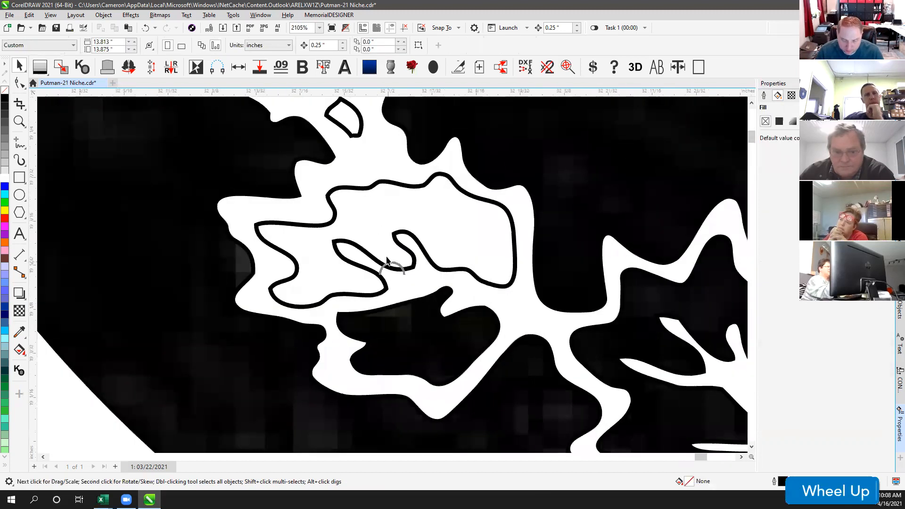
{"action": "left_click", "coordinate": [360, 249]}
{"action": "key", "text": "v"}
{"action": "key", "text": "v"}
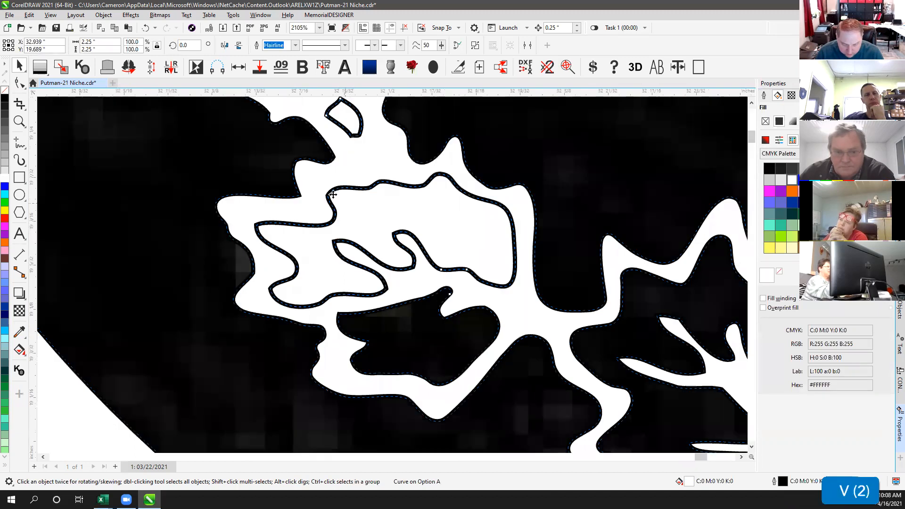
{"action": "left_click", "coordinate": [19, 83]}
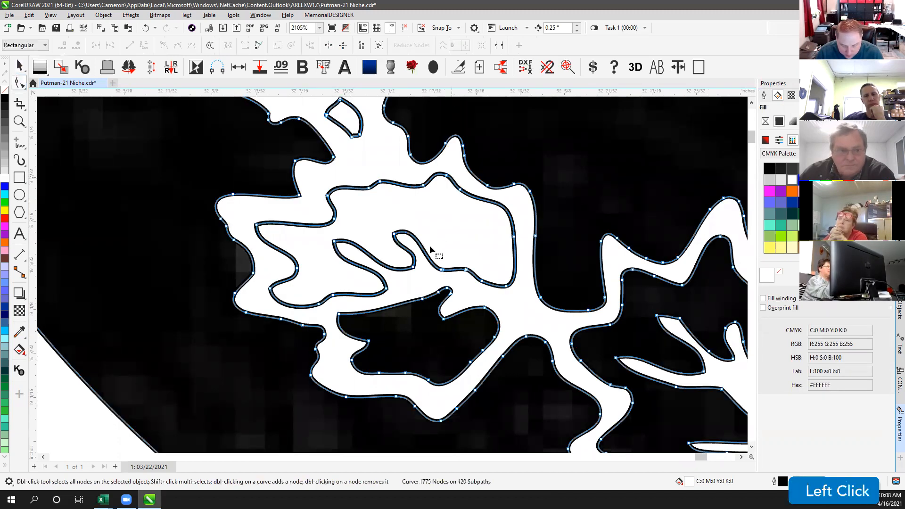
{"action": "left_click_drag", "start_coordinate": [466, 270], "coordinate": [472, 234]}
{"action": "key", "text": "ctrl+z"}
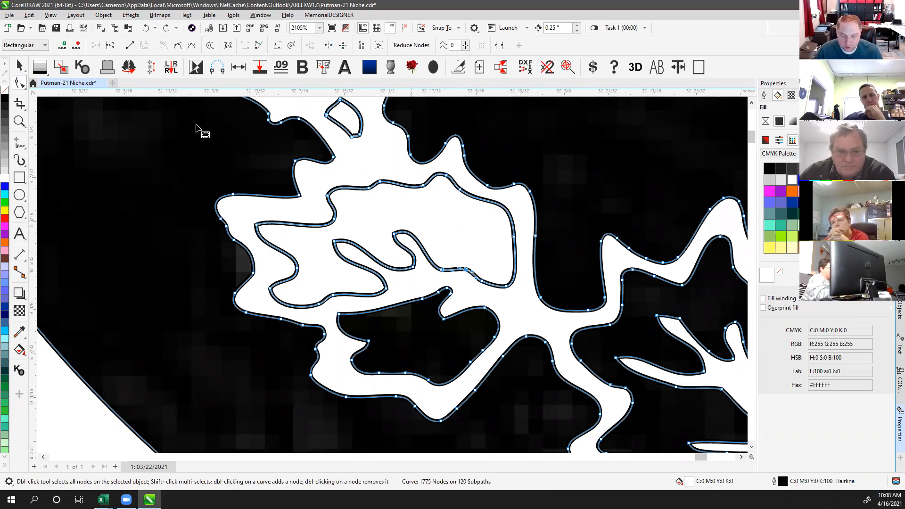
Step: In wireframe view, pull several vein nodes of the leaf away from the outline beneath, then undo the moves and restore the filled view
{"action": "key", "text": "v"}
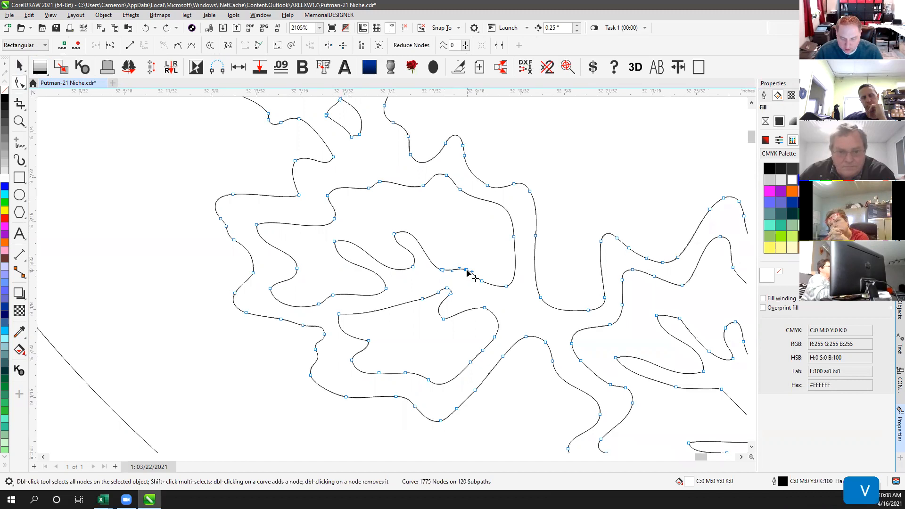
{"action": "left_click_drag", "start_coordinate": [467, 270], "coordinate": [467, 241]}
{"action": "left_click_drag", "start_coordinate": [442, 271], "coordinate": [450, 233]}
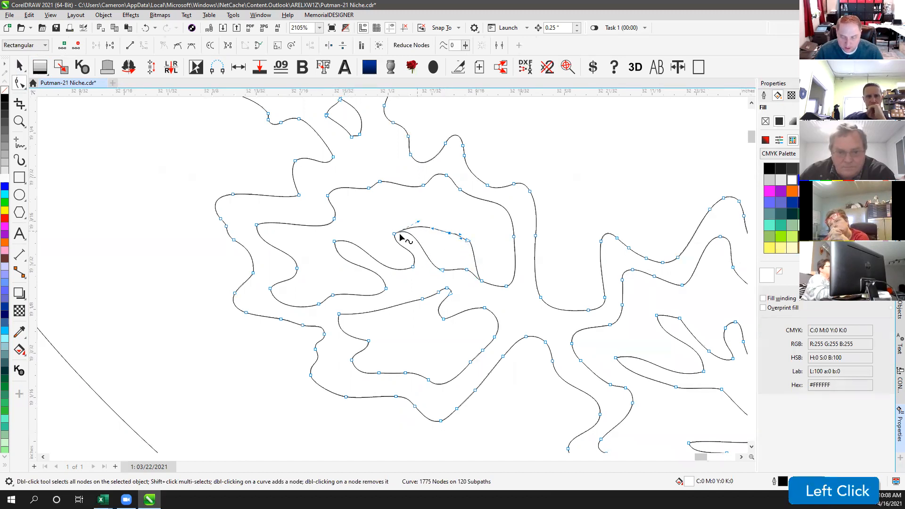
{"action": "left_click_drag", "start_coordinate": [394, 234], "coordinate": [379, 215]}
{"action": "left_click_drag", "start_coordinate": [414, 268], "coordinate": [394, 235]}
{"action": "key", "text": "ctrl+z"}
{"action": "key", "text": "v"}
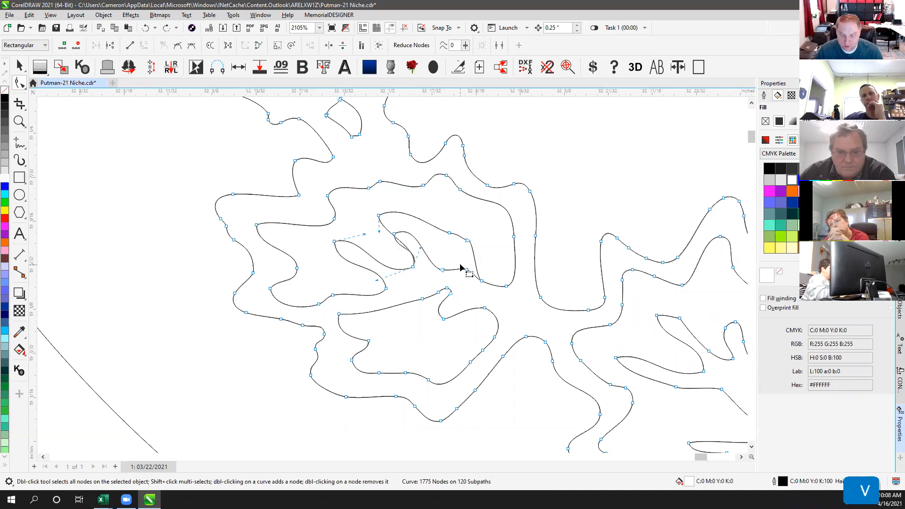
{"action": "key", "text": "ctrl+z"}
{"action": "key", "text": "ctrl+z"}
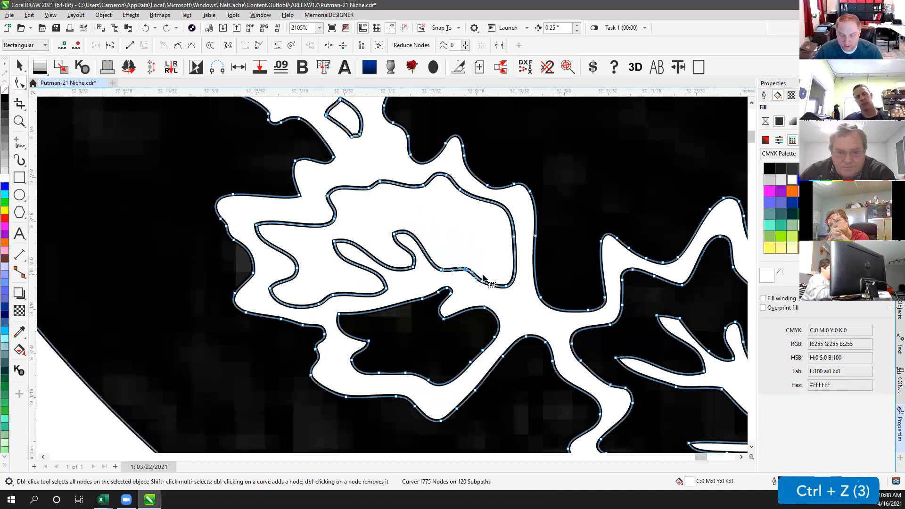
Step: Remove the duplicate objects stacked on each other within the Catholic Women's League emblem
{"action": "scroll", "coordinate": [392, 273], "scroll_direction": "down", "scroll_amount": 3}
{"action": "scroll", "coordinate": [391, 273], "scroll_direction": "down", "scroll_amount": 5}
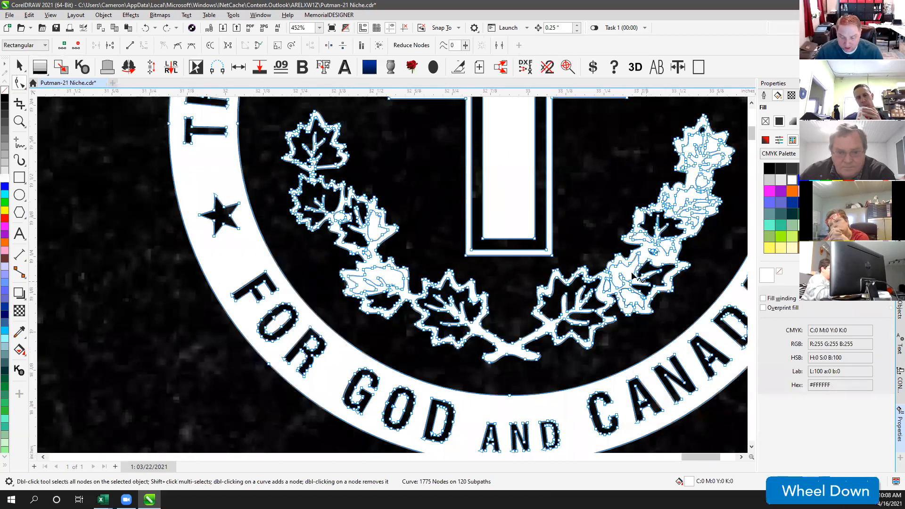
{"action": "left_click", "coordinate": [18, 68]}
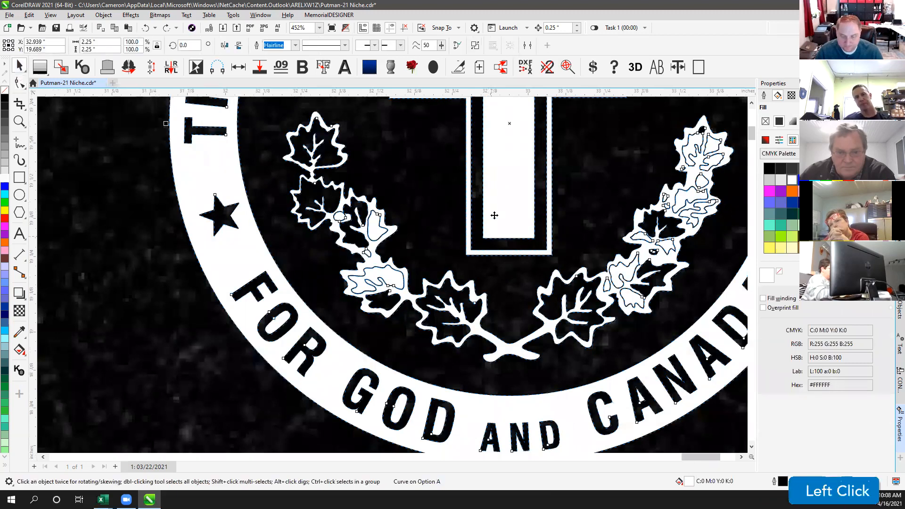
{"action": "left_click", "coordinate": [548, 67]}
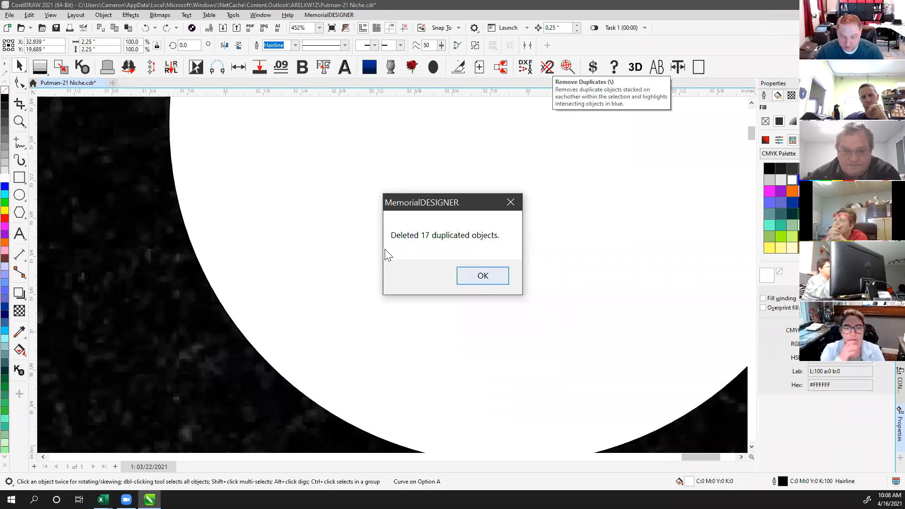
{"action": "left_click", "coordinate": [479, 280]}
{"action": "scroll", "coordinate": [478, 278], "scroll_direction": "down", "scroll_amount": 3}
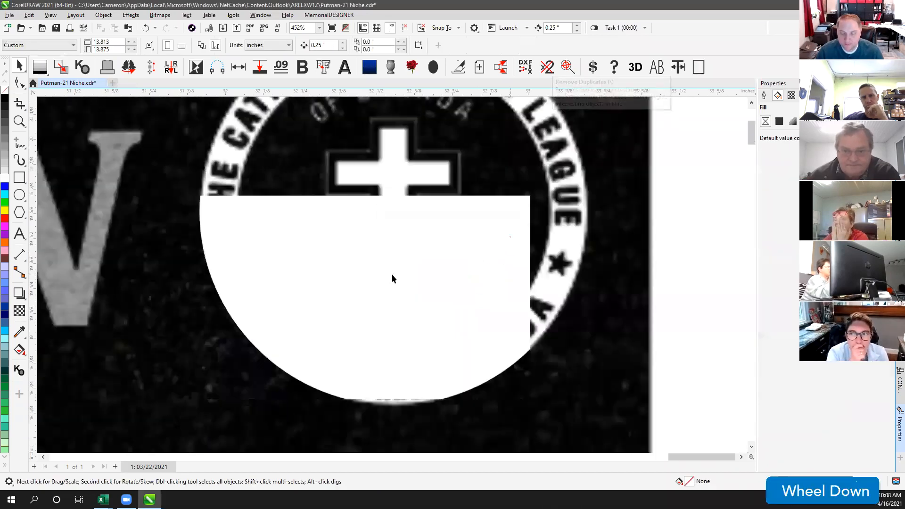
Step: Select all the separate pieces of the Catholic Women's League emblem and combine them into a single curve
{"action": "left_click_drag", "start_coordinate": [542, 169], "coordinate": [283, 415]}
{"action": "left_click", "coordinate": [257, 45]}
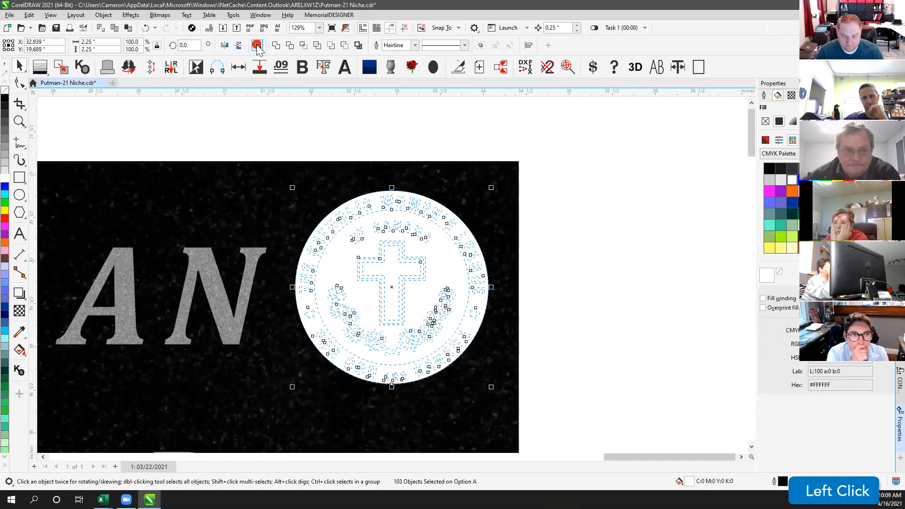
{"action": "scroll", "coordinate": [378, 415], "scroll_direction": "up", "scroll_amount": 2}
{"action": "left_click", "coordinate": [651, 218]}
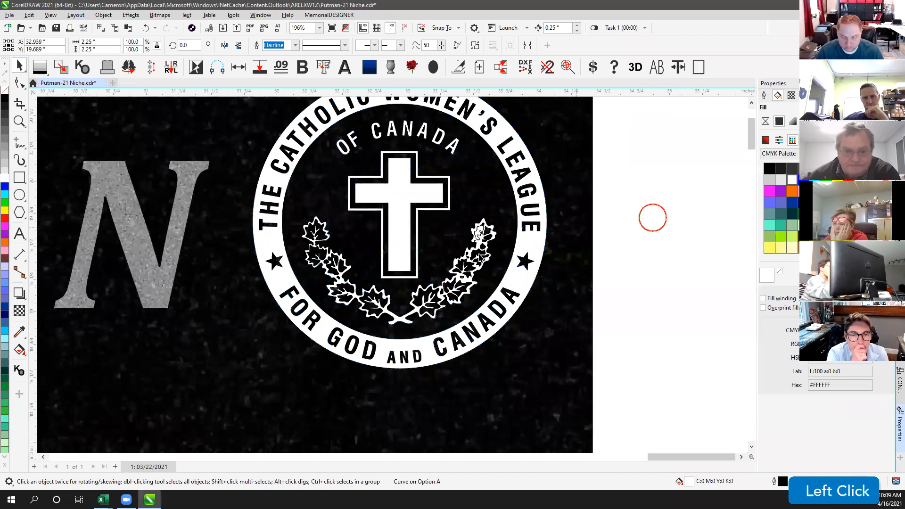
Step: Without the fill display, pull an inner vein node of the topmost leaf on the right branch downward, then undo the move
{"action": "scroll", "coordinate": [378, 249], "scroll_direction": "up", "scroll_amount": 2}
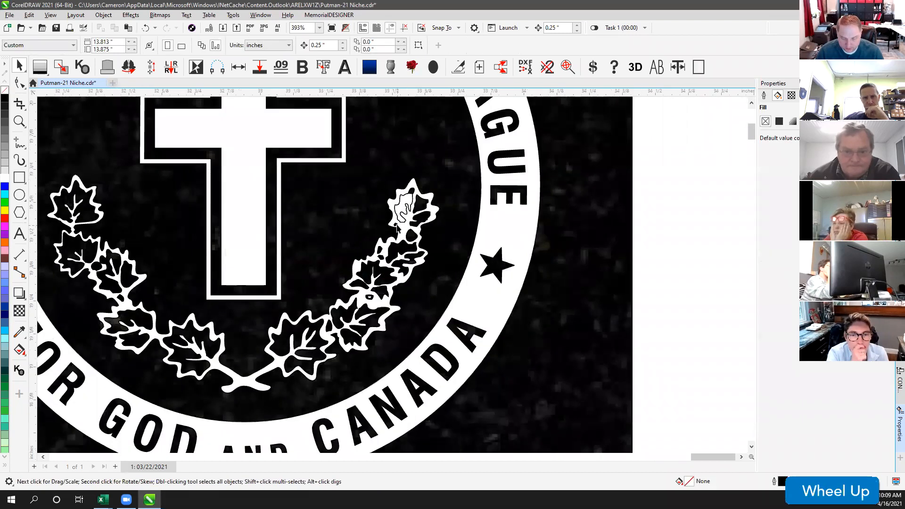
{"action": "scroll", "coordinate": [397, 228], "scroll_direction": "up", "scroll_amount": 5}
{"action": "key", "text": "v"}
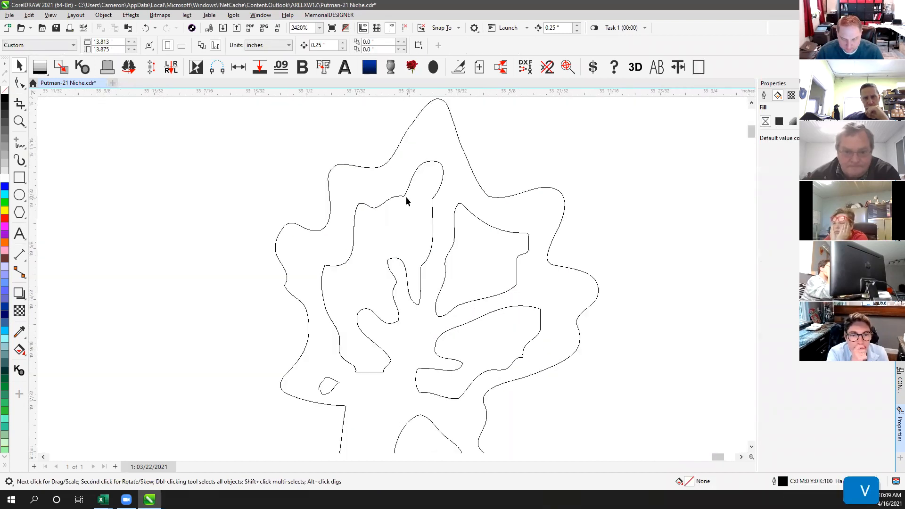
{"action": "left_click", "coordinate": [403, 198]}
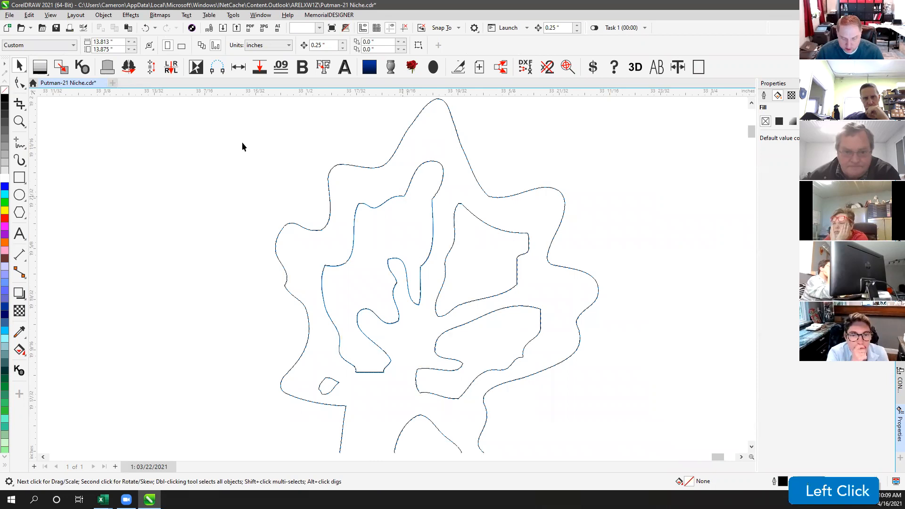
{"action": "left_click", "coordinate": [19, 84]}
{"action": "left_click_drag", "start_coordinate": [405, 197], "coordinate": [417, 220]}
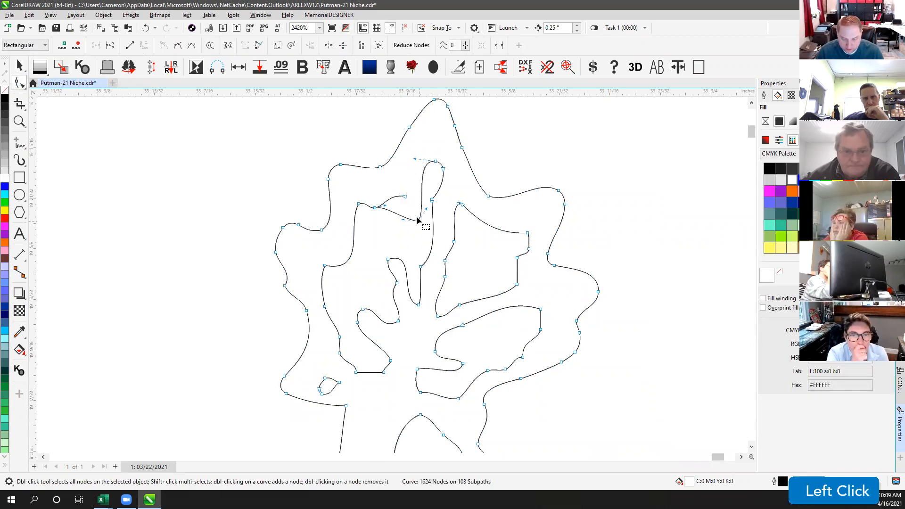
{"action": "key", "text": "ctrl+z"}
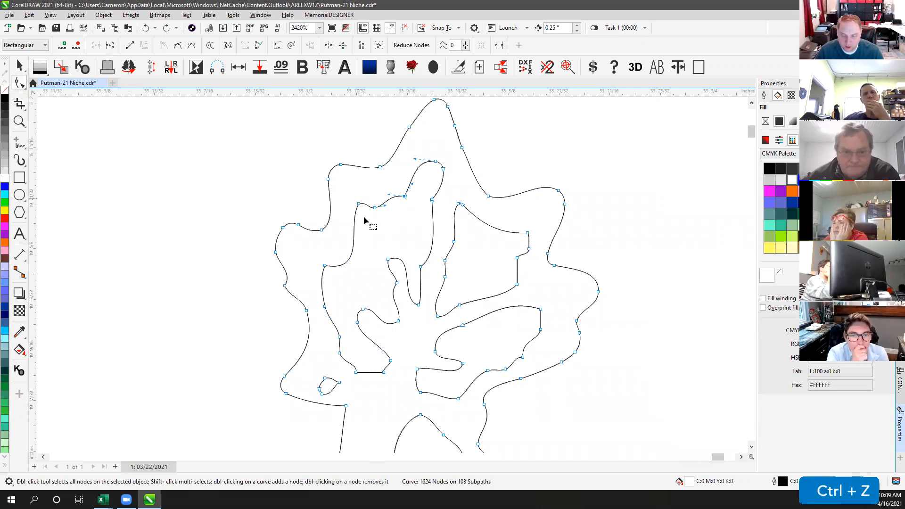
Step: Break the emblem curve apart and move the topmost right-branch leaf's inner vein shape aside twice, undoing each move
{"action": "left_click", "coordinate": [19, 66]}
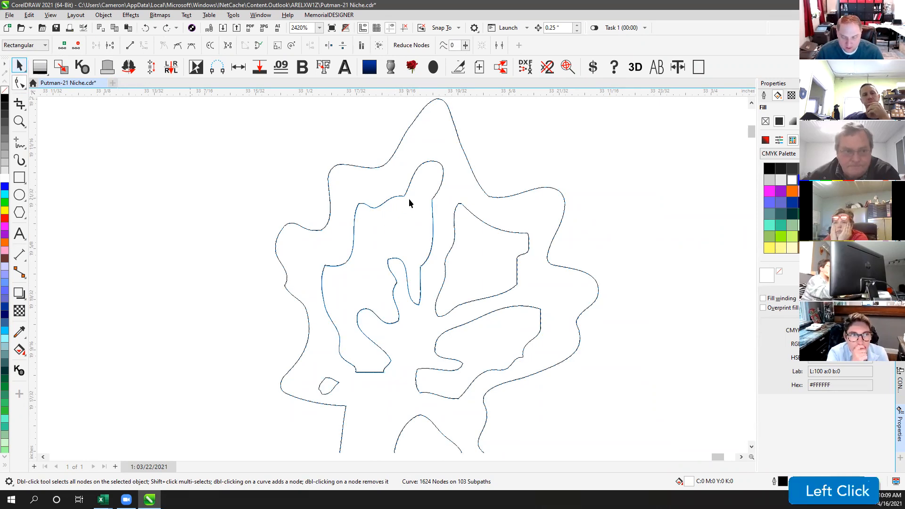
{"action": "left_click", "coordinate": [407, 193]}
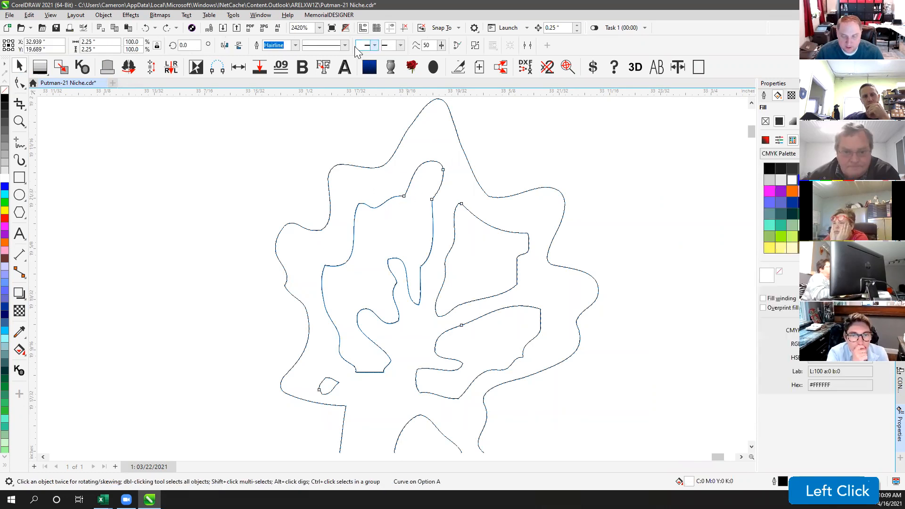
{"action": "left_click", "coordinate": [347, 134]}
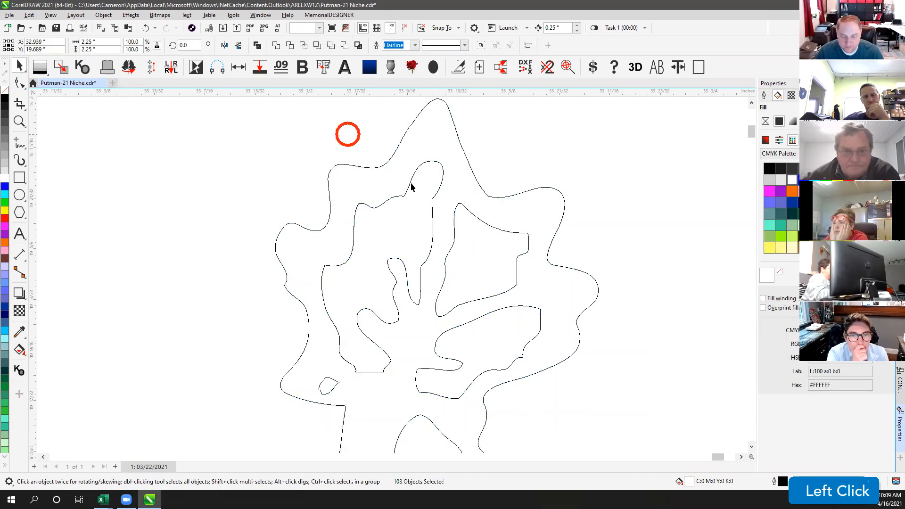
{"action": "left_click", "coordinate": [415, 182]}
{"action": "left_click_drag", "start_coordinate": [418, 171], "coordinate": [246, 178]}
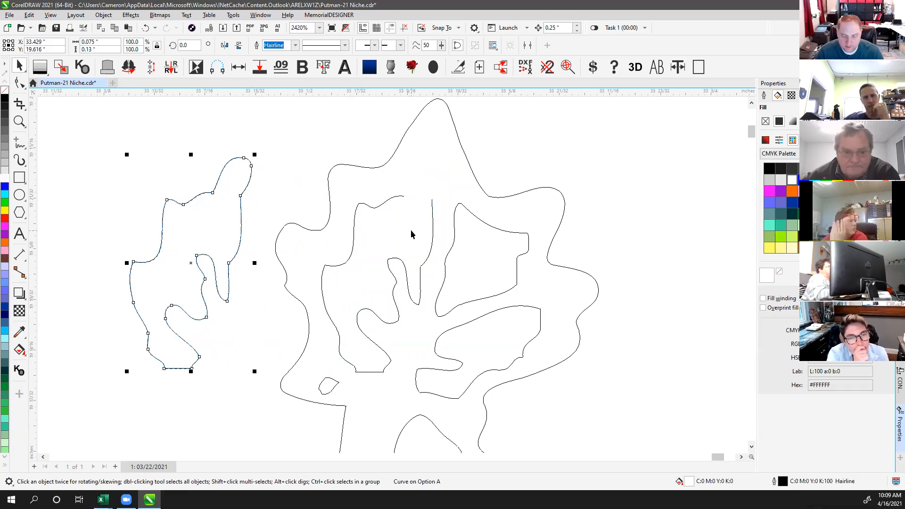
{"action": "key", "text": "ctrl+z"}
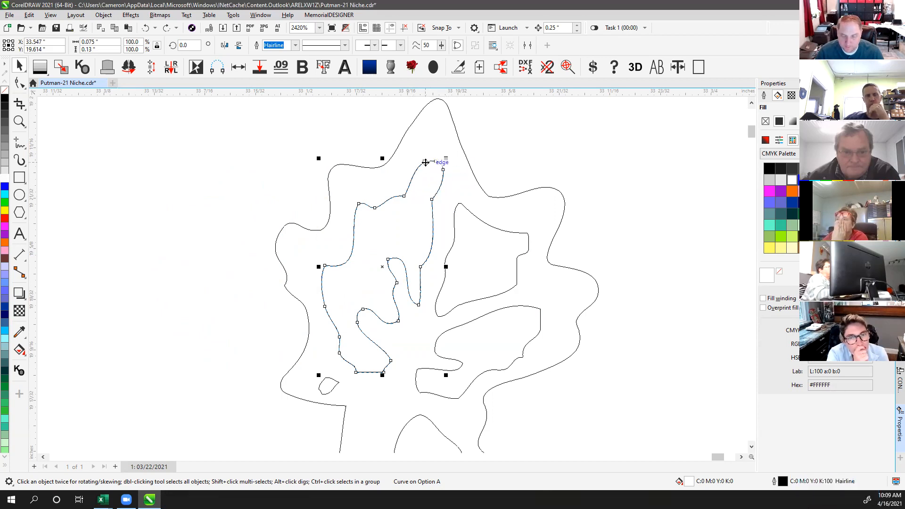
{"action": "left_click_drag", "start_coordinate": [428, 164], "coordinate": [257, 163]}
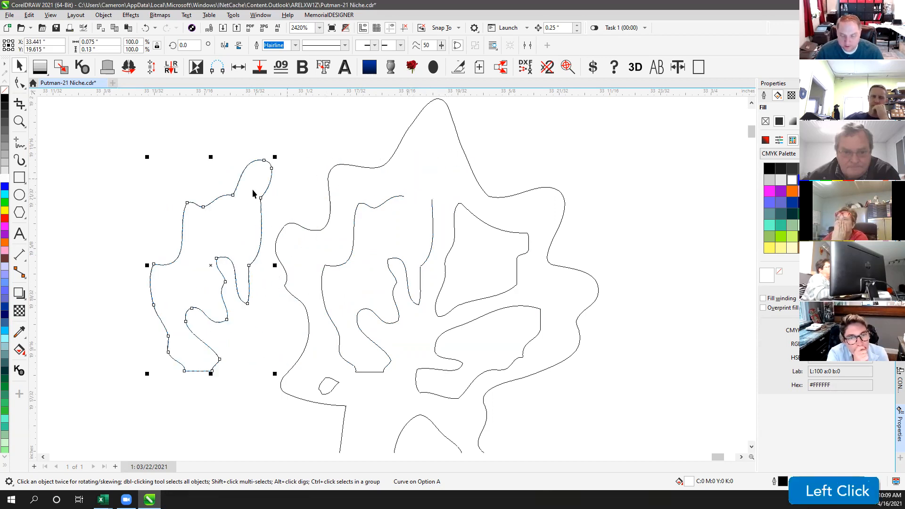
{"action": "key", "text": "ctrl+z"}
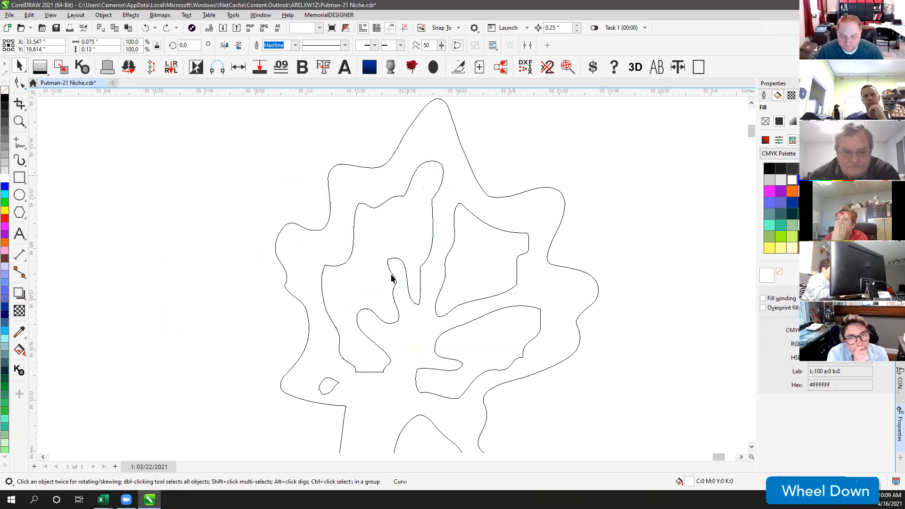
Step: Undo the break-apart so the emblem is one combined curve, and deselect it
{"action": "scroll", "coordinate": [391, 277], "scroll_direction": "down", "scroll_amount": 1}
{"action": "scroll", "coordinate": [392, 278], "scroll_direction": "down", "scroll_amount": 5}
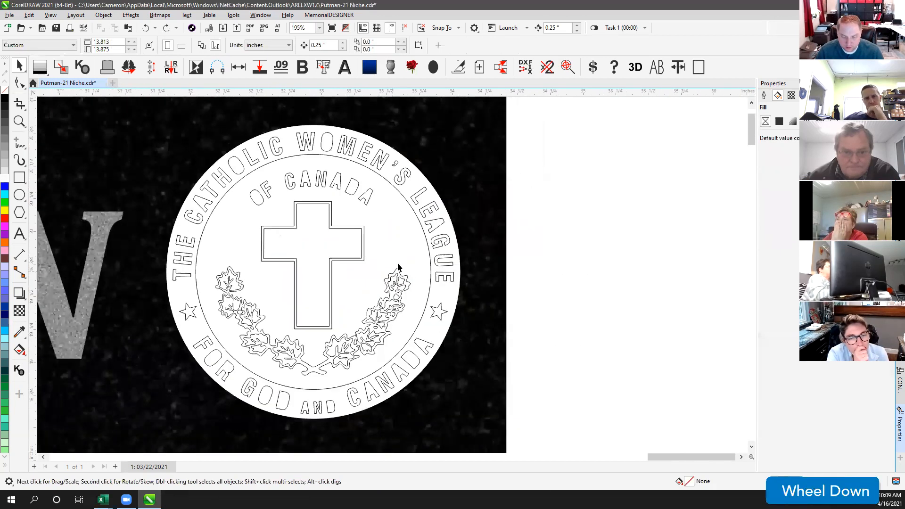
{"action": "key", "text": "ctrl+z"}
{"action": "left_click", "coordinate": [567, 245]}
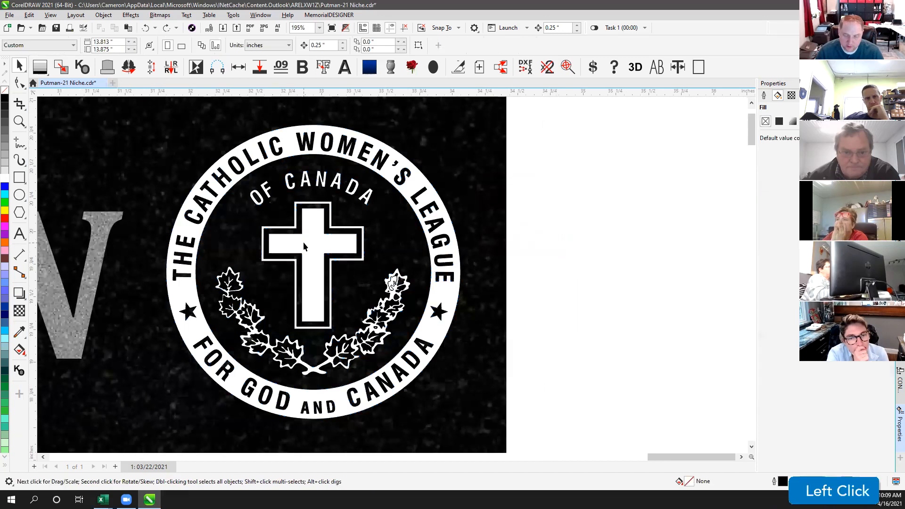
Step: Select the whole combined Catholic Women's League emblem and run the duplicate removal on it
{"action": "scroll", "coordinate": [497, 243], "scroll_direction": "down", "scroll_amount": 1}
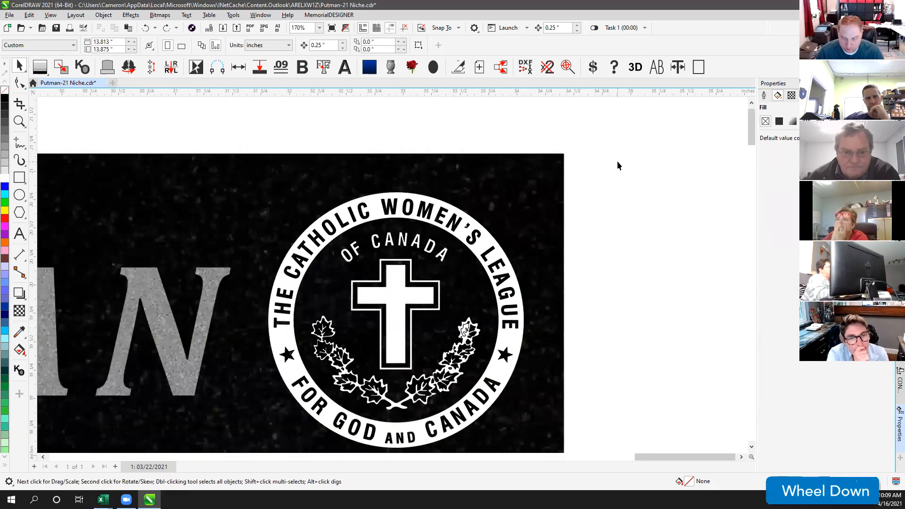
{"action": "left_click_drag", "start_coordinate": [617, 161], "coordinate": [236, 440]}
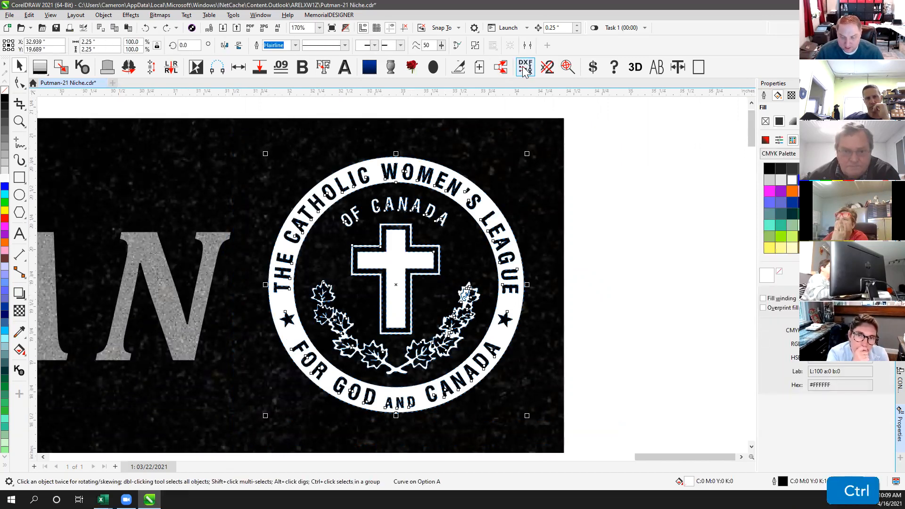
{"action": "left_click", "coordinate": [548, 70], "text": "ctrl"}
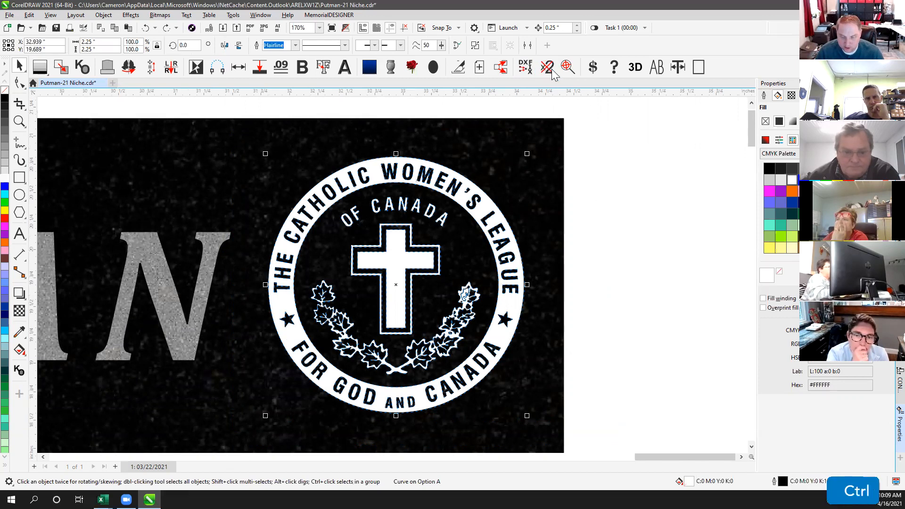
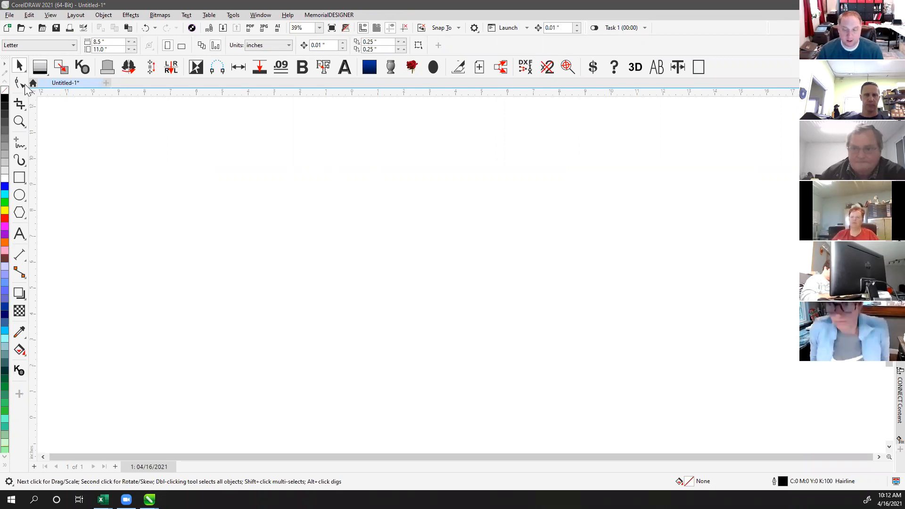
Step: Display the favorite and granite fills alongside the blank letter-size drawing
{"action": "left_click", "coordinate": [76, 314]}
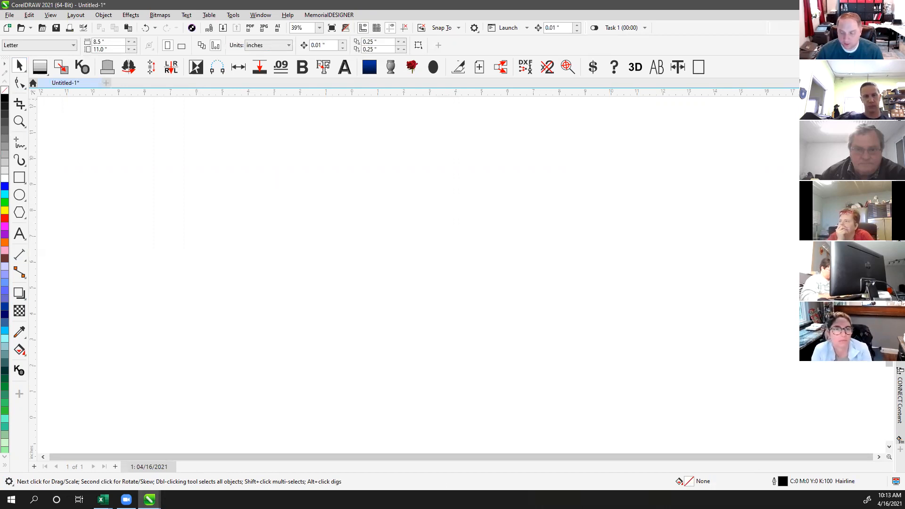
{"action": "left_click", "coordinate": [899, 113]}
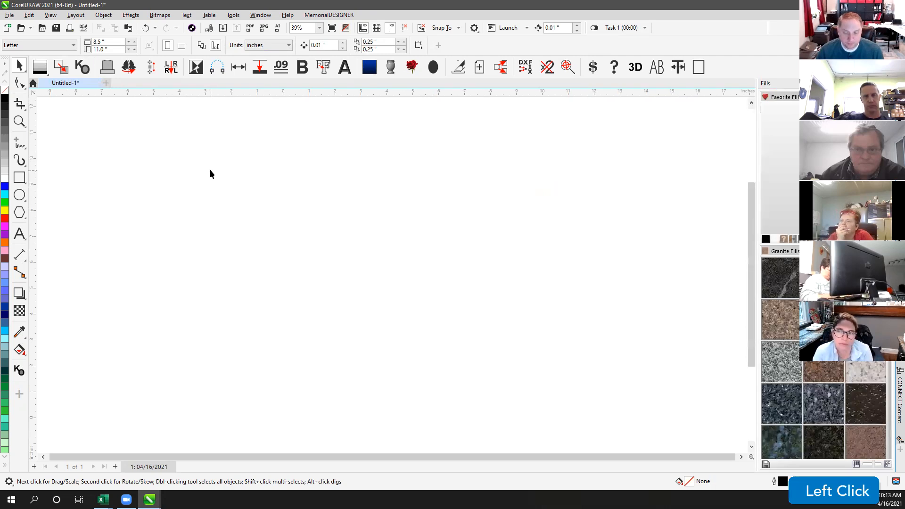
{"action": "left_click", "coordinate": [9, 58]}
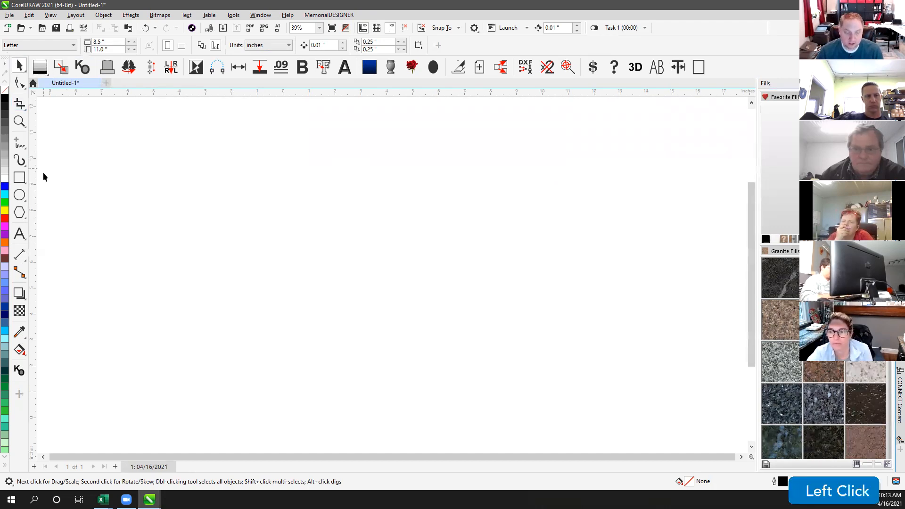
Step: Draw a rectangle about 11.64 by 5.33 inches on the blank page and fill it with black
{"action": "left_click", "coordinate": [19, 178]}
{"action": "left_click_drag", "start_coordinate": [222, 164], "coordinate": [523, 300]}
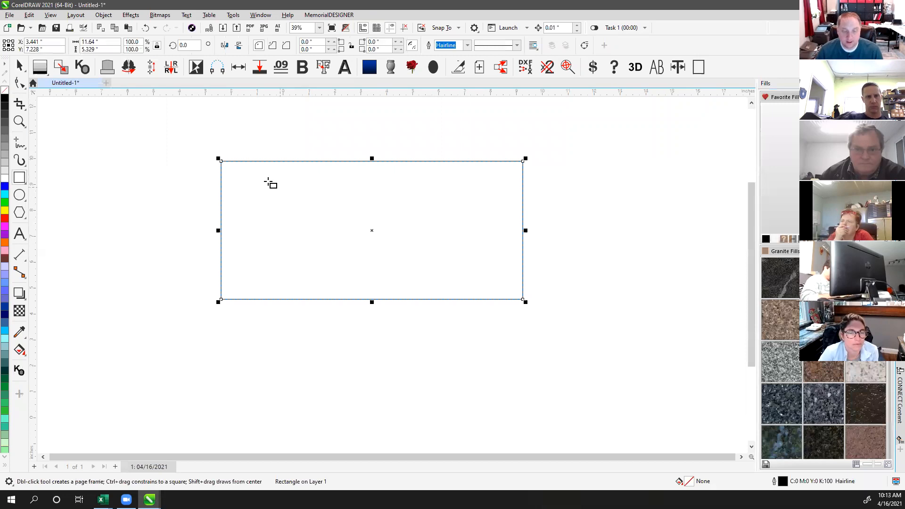
{"action": "left_click", "coordinate": [5, 98]}
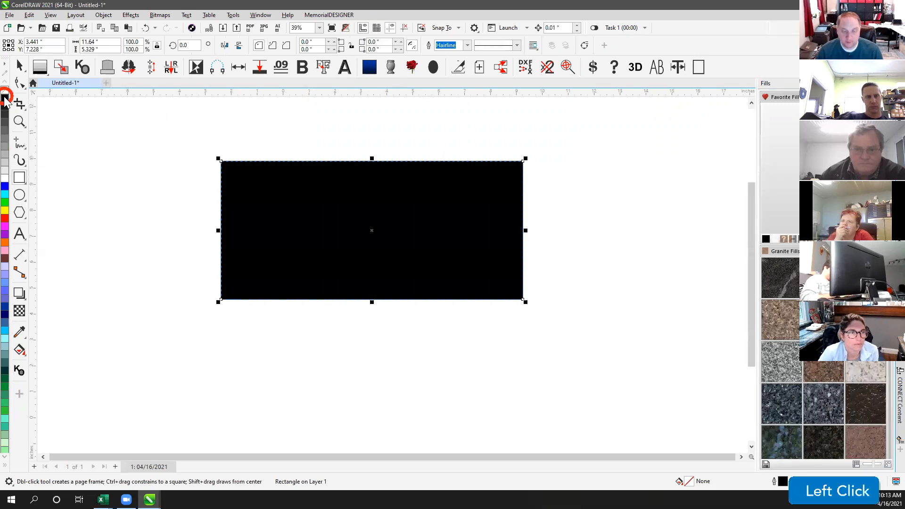
Step: Try blue, brown and red palette fills on the rectangle, finishing with the dark brown #663333
{"action": "left_click", "coordinate": [4, 189]}
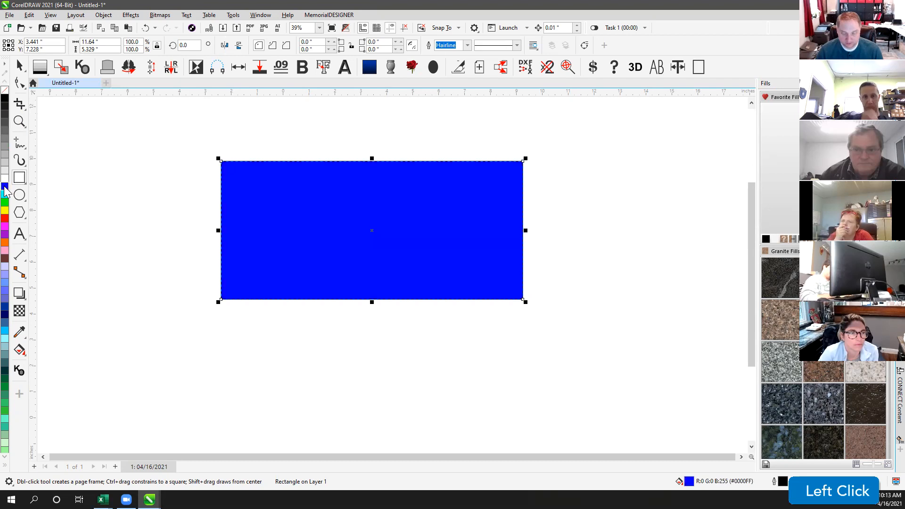
{"action": "left_click", "coordinate": [4, 259]}
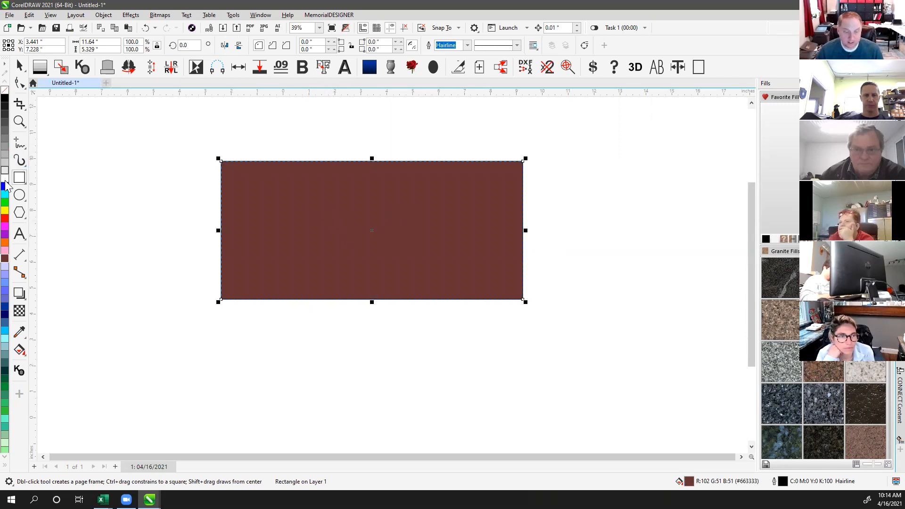
{"action": "left_click", "coordinate": [4, 218]}
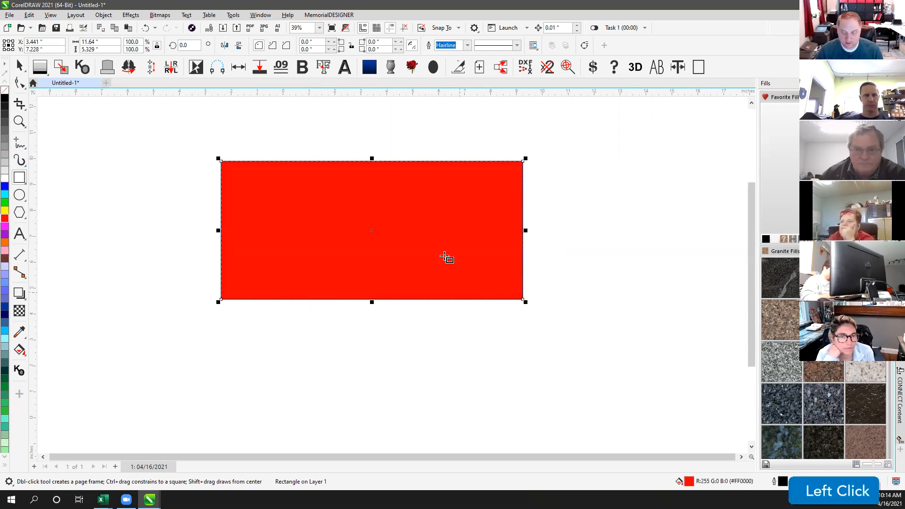
{"action": "left_click", "coordinate": [5, 258]}
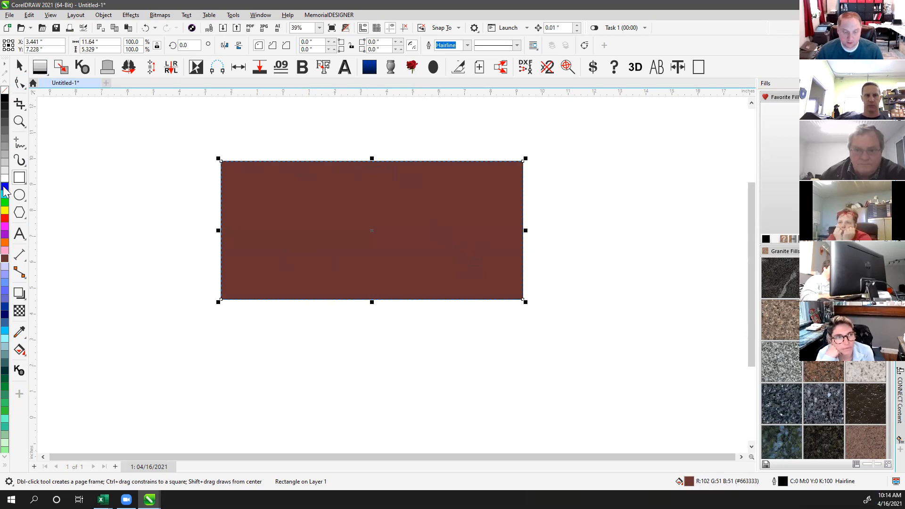
{"action": "left_click", "coordinate": [7, 65]}
{"action": "mouse_move", "coordinate": [41, 115]}
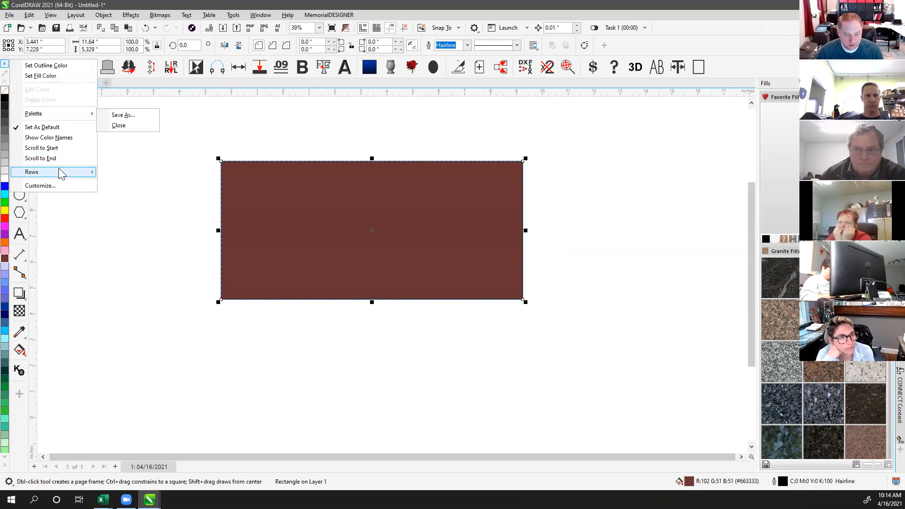
{"action": "left_click", "coordinate": [291, 127]}
Step: Enable the CMYK palette from the palette library and dock it beside the default color palette
{"action": "left_click", "coordinate": [262, 15]}
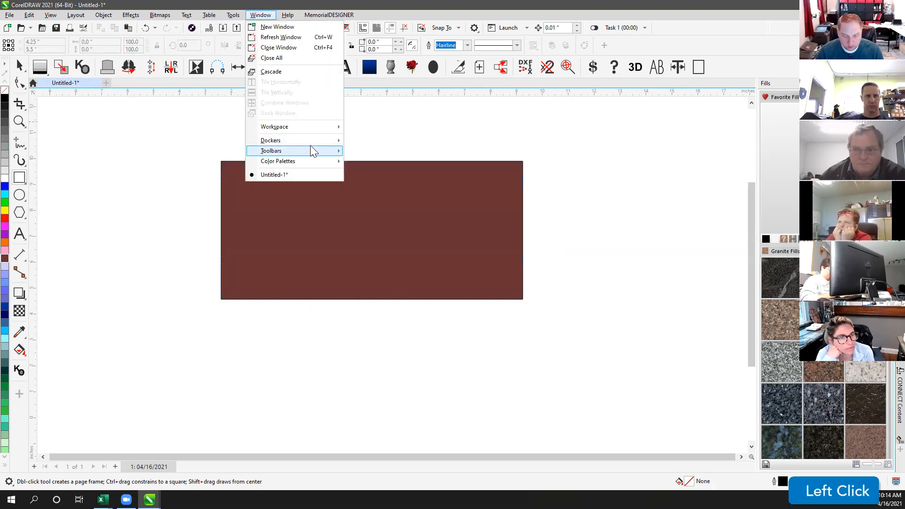
{"action": "mouse_move", "coordinate": [312, 140]}
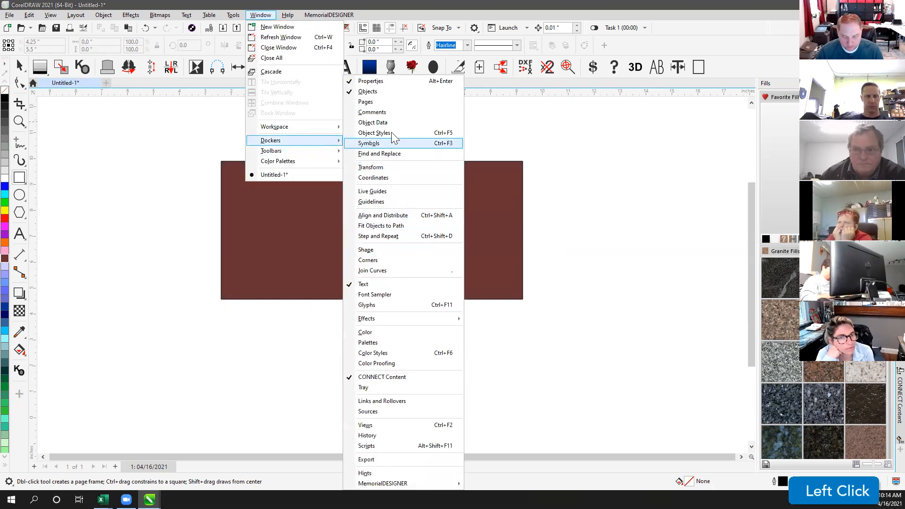
{"action": "left_click", "coordinate": [389, 343]}
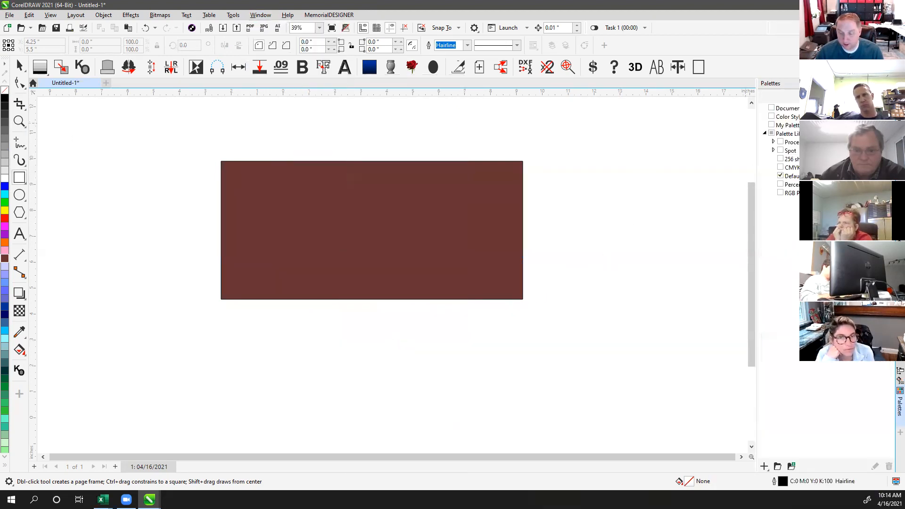
{"action": "left_click", "coordinate": [780, 167]}
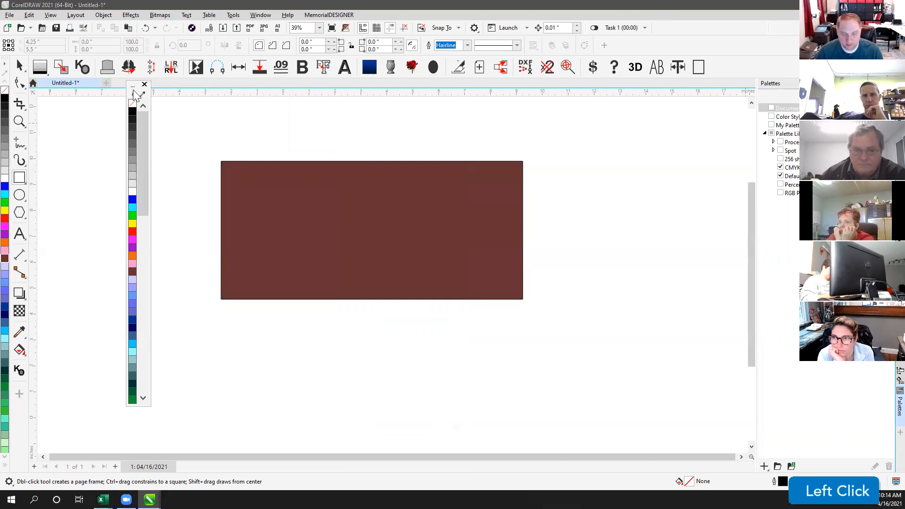
{"action": "left_click_drag", "start_coordinate": [133, 85], "coordinate": [14, 97]}
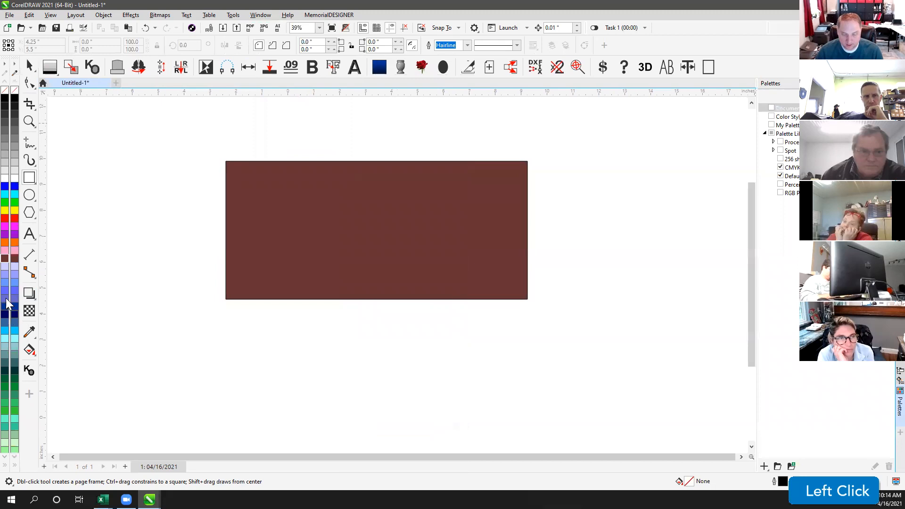
Step: Fill the rectangle with RGB black from the default palette, and switch it to the CMYK palette's 100% black
{"action": "left_click", "coordinate": [232, 189]}
{"action": "left_click", "coordinate": [27, 67]}
{"action": "left_click", "coordinate": [5, 100]}
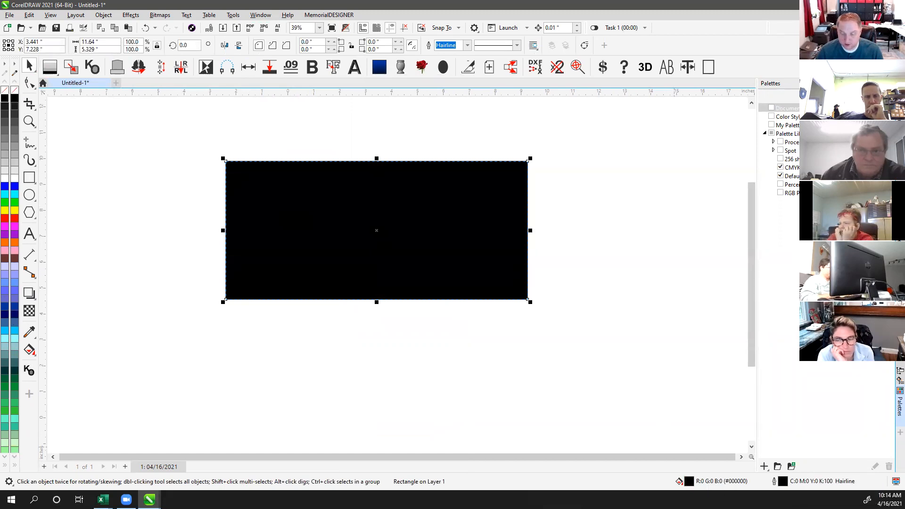
{"action": "left_click", "coordinate": [16, 99]}
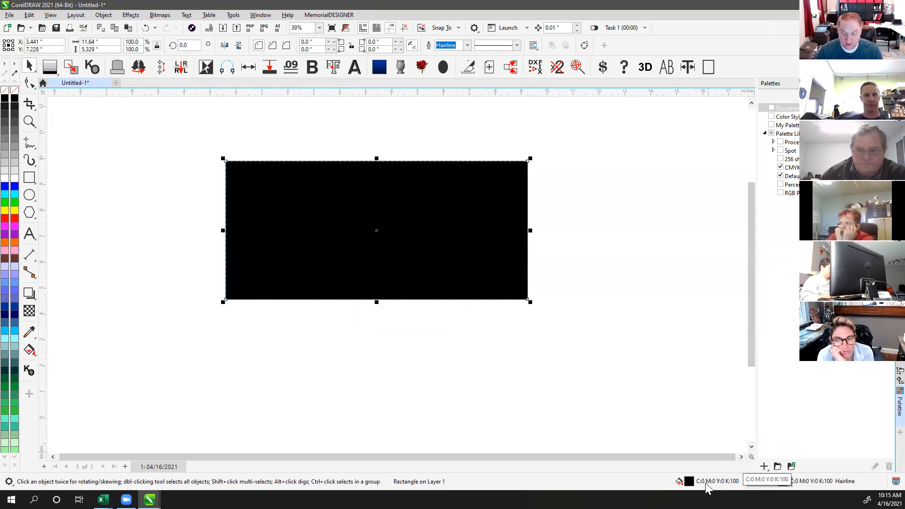
{"action": "left_click", "coordinate": [132, 97]}
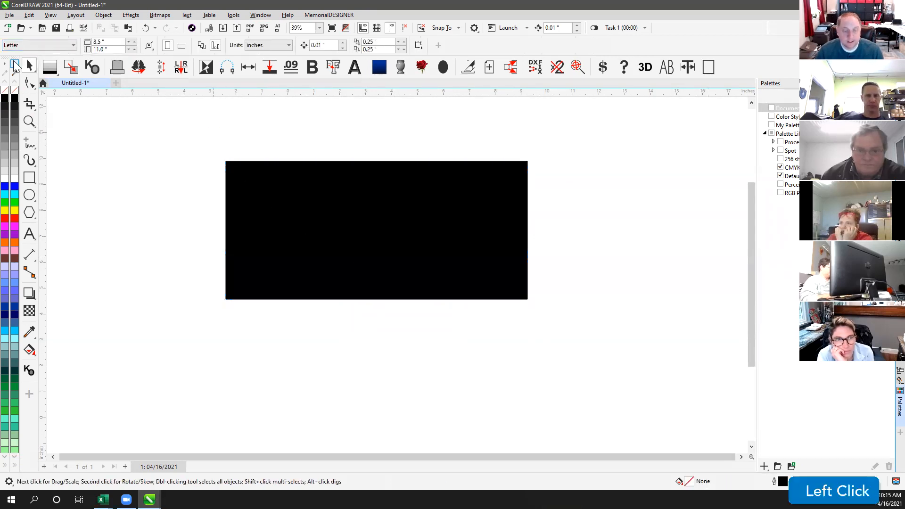
Step: Undock the default RGB palette and close it, keeping only the CMYK palette docked
{"action": "left_click_drag", "start_coordinate": [9, 56], "coordinate": [142, 106]}
{"action": "left_click", "coordinate": [153, 66]}
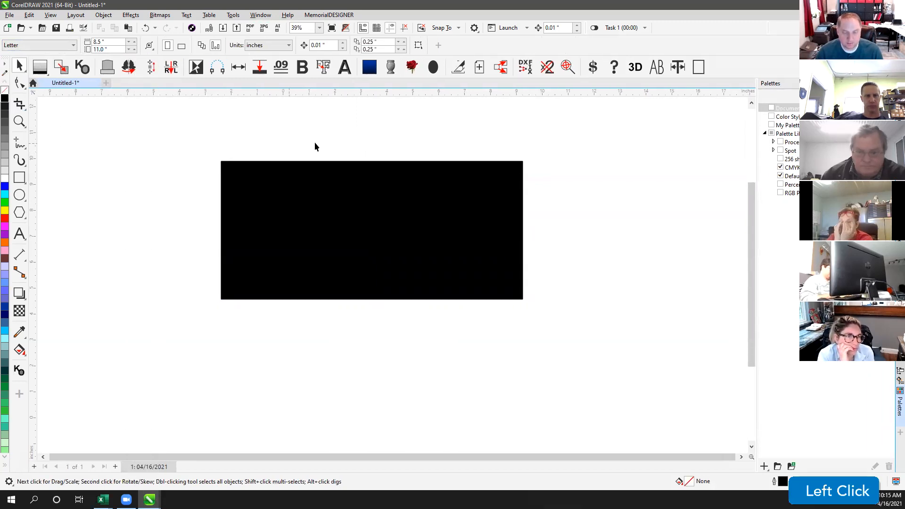
{"action": "left_click", "coordinate": [223, 137]}
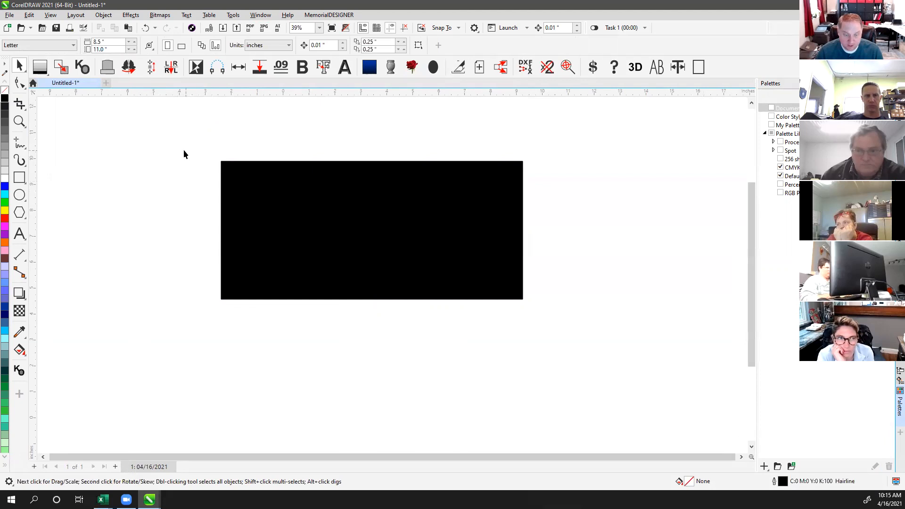
Step: Create a standard monument with a curved-top 36 by 20 inch tablet on a base using Shape Builder
{"action": "left_click", "coordinate": [108, 68]}
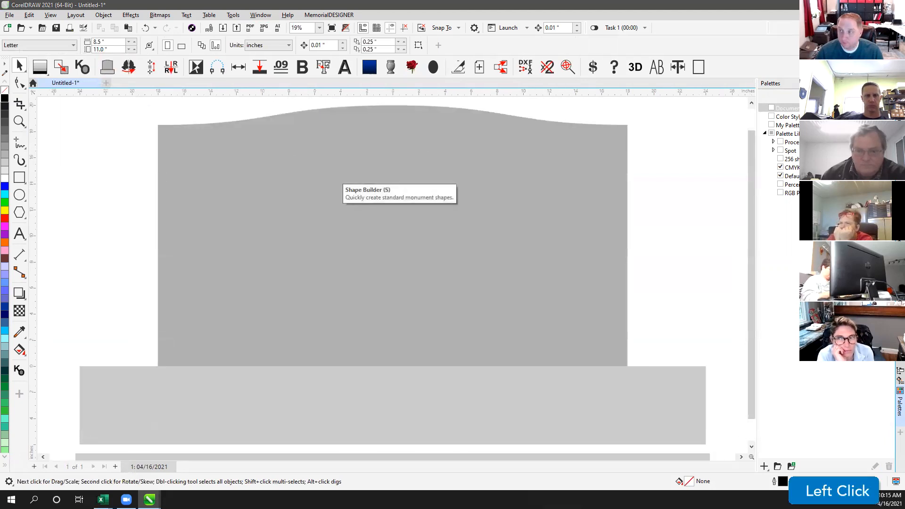
{"action": "left_click", "coordinate": [253, 214]}
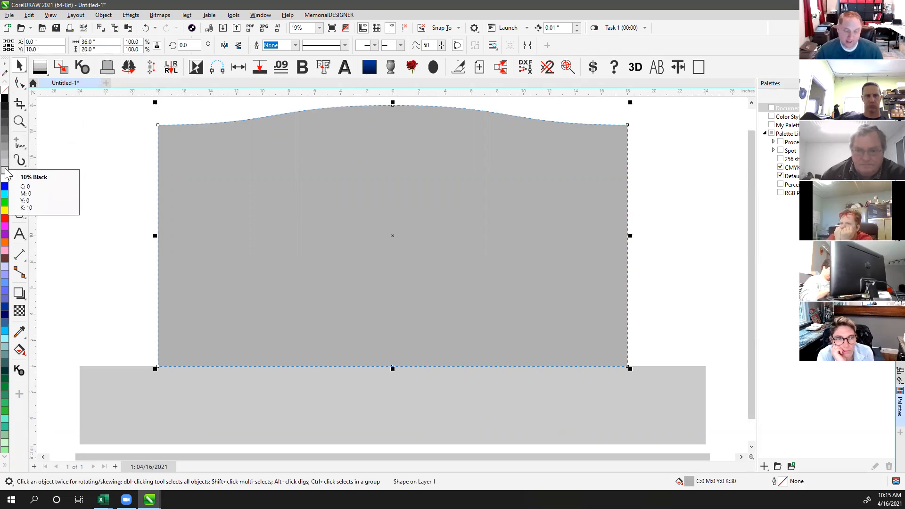
{"action": "left_click", "coordinate": [70, 146]}
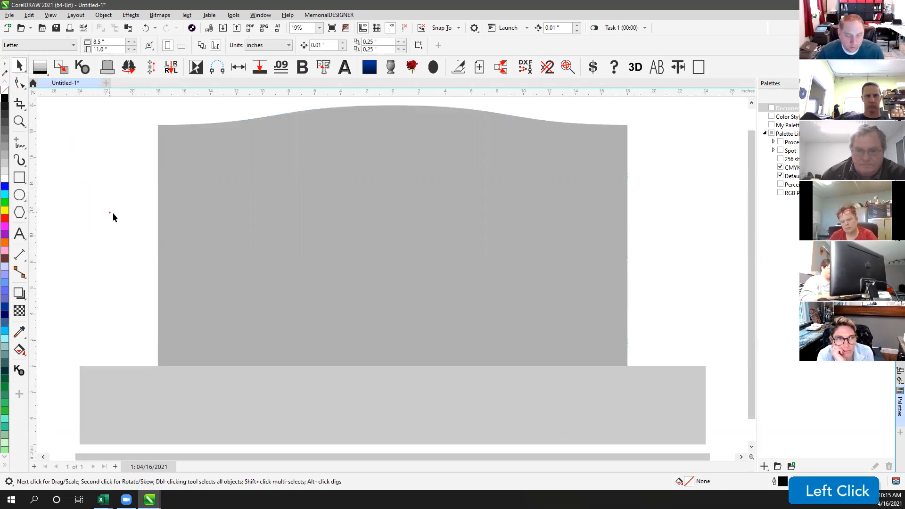
Step: Delete the black rectangle hidden behind the monument by working in wireframe view, and return to the filled view
{"action": "key", "text": "v"}
{"action": "left_click_drag", "start_coordinate": [312, 201], "coordinate": [574, 364]}
{"action": "key", "text": "Delete"}
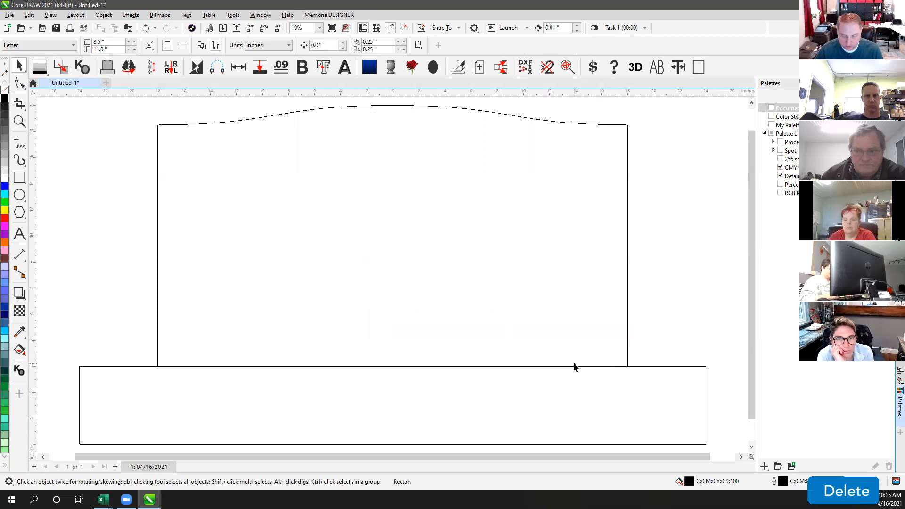
{"action": "key", "text": "v"}
Step: Fill the monument tablet with 100% black and give it a blue outline (C100 M100 Y0 K0)
{"action": "left_click", "coordinate": [204, 201]}
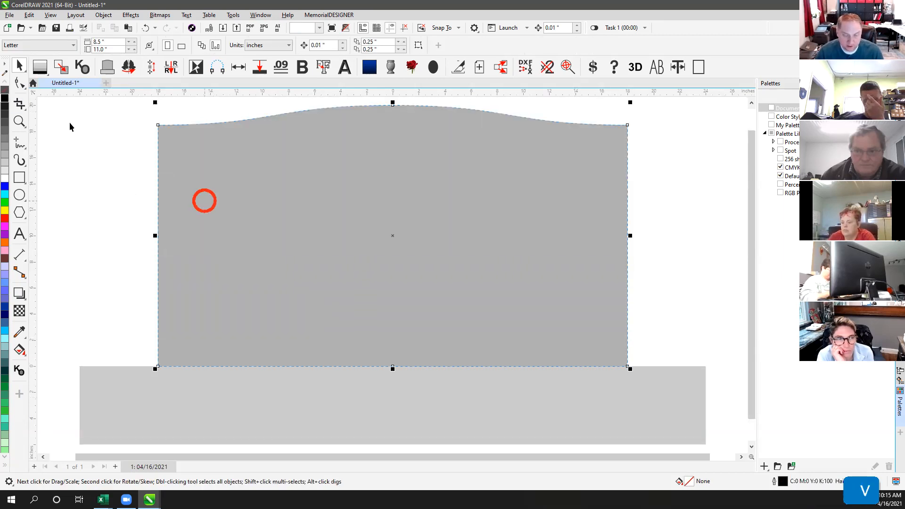
{"action": "left_click", "coordinate": [5, 98]}
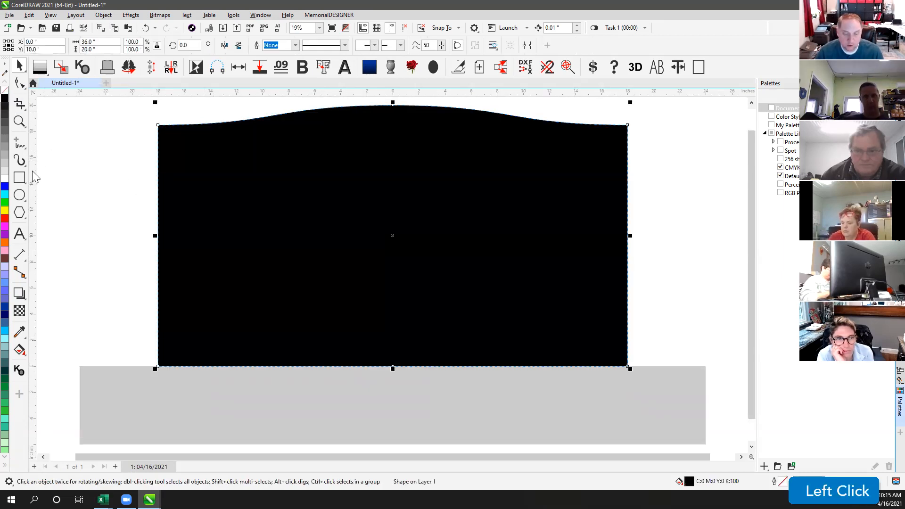
{"action": "left_click", "coordinate": [5, 186]}
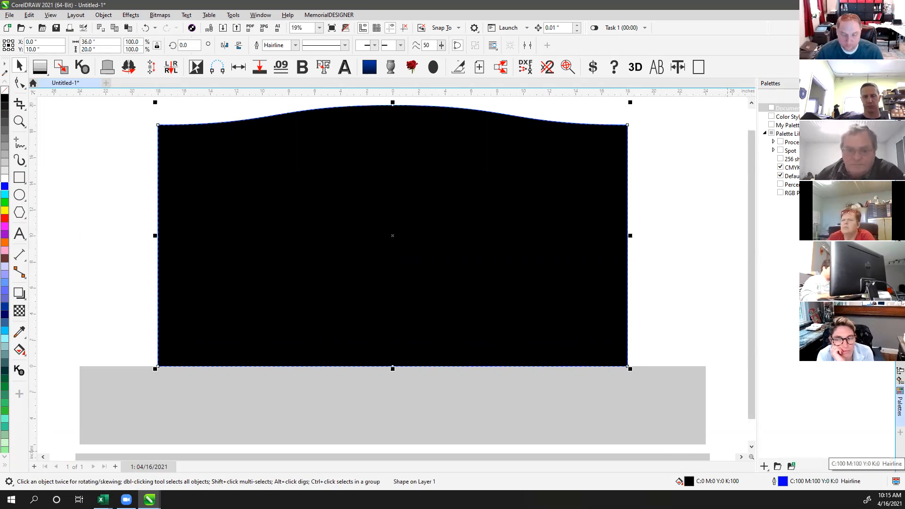
{"action": "left_click", "coordinate": [161, 166]}
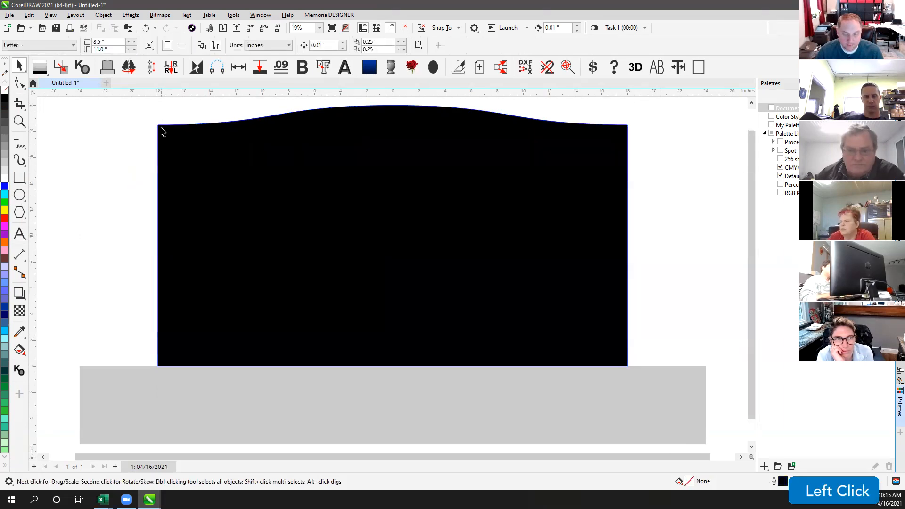
Step: Set the tablet's outline width to 24 pt
{"action": "left_click", "coordinate": [166, 314]}
{"action": "left_click", "coordinate": [267, 47]}
{"action": "left_click", "coordinate": [294, 45]}
{"action": "left_click", "coordinate": [286, 147]}
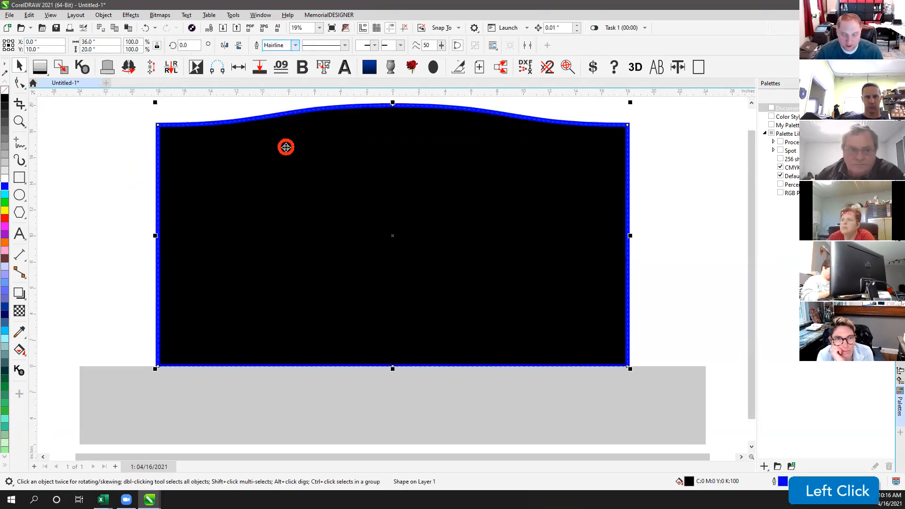
{"action": "left_click", "coordinate": [132, 157]}
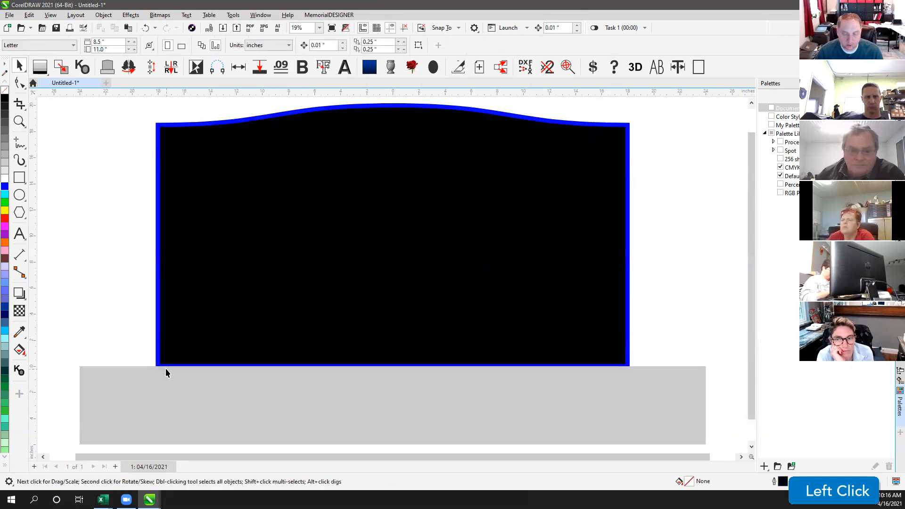
Step: Remove the tablet's fill and change its outline to a black hairline
{"action": "left_click", "coordinate": [228, 187]}
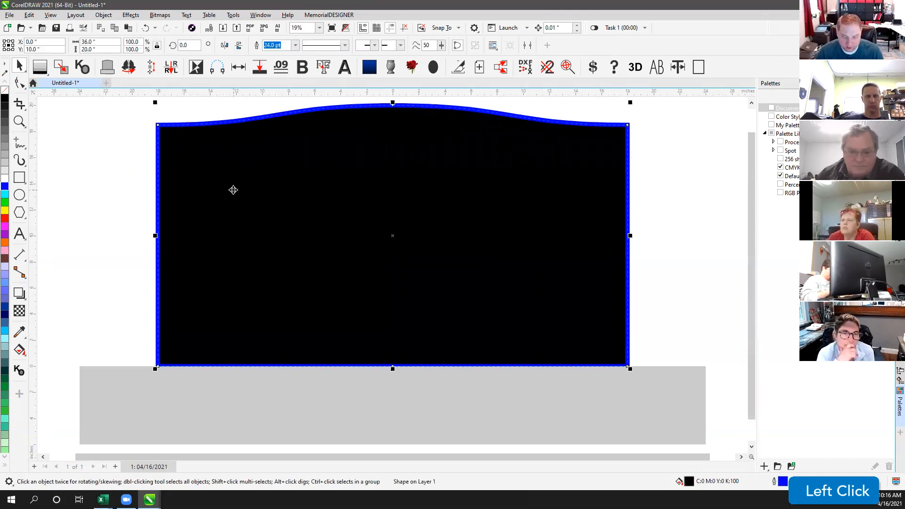
{"action": "left_click", "coordinate": [6, 93]}
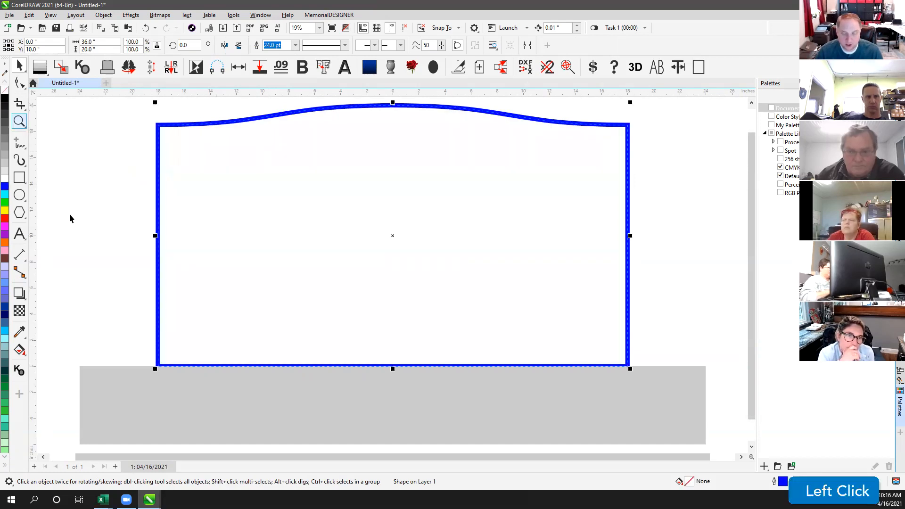
{"action": "left_click", "coordinate": [89, 204]}
{"action": "left_click", "coordinate": [173, 125]}
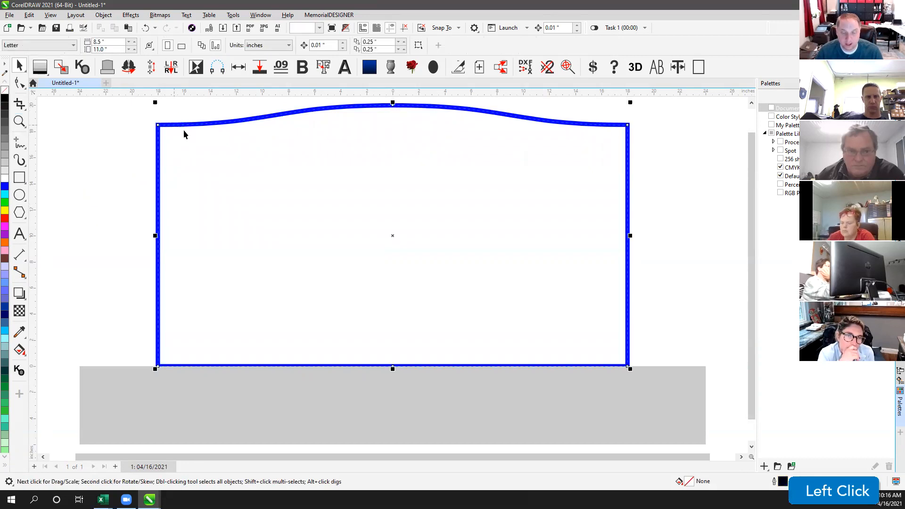
{"action": "right_click", "coordinate": [6, 99]}
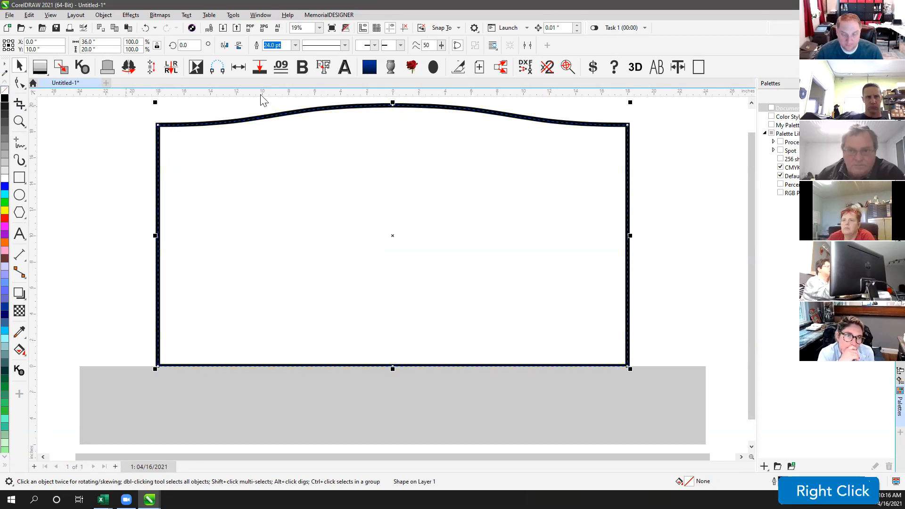
{"action": "left_click", "coordinate": [295, 45]}
{"action": "left_click", "coordinate": [275, 57]}
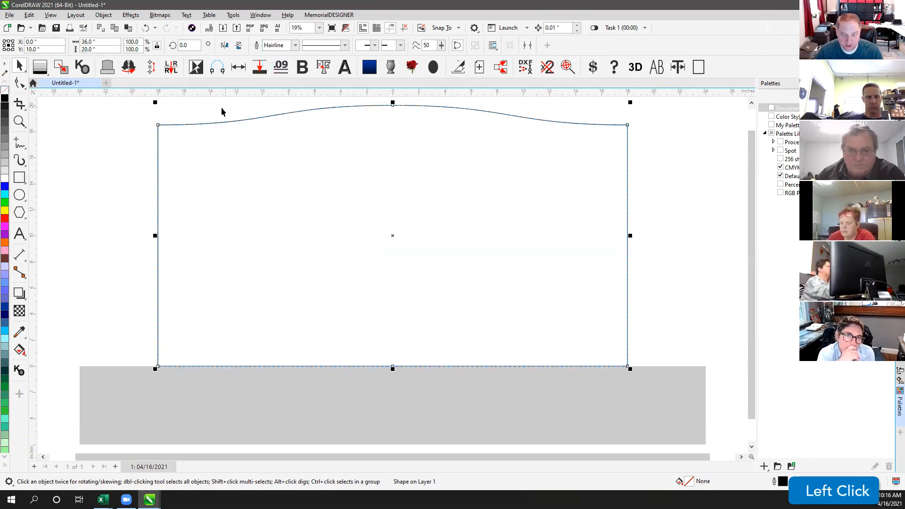
{"action": "left_click", "coordinate": [140, 281]}
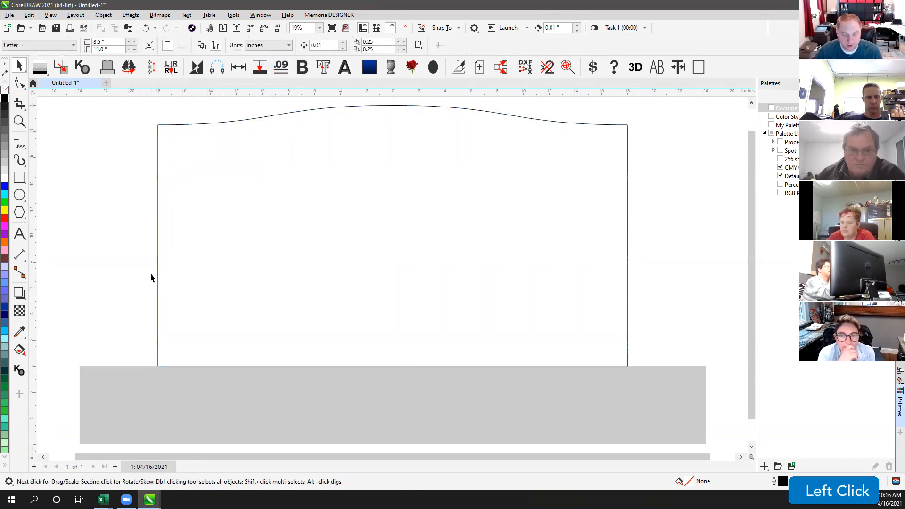
Step: Toggle wireframe view on and off to compare the unfilled tablet with the gray-filled base
{"action": "left_click", "coordinate": [157, 248]}
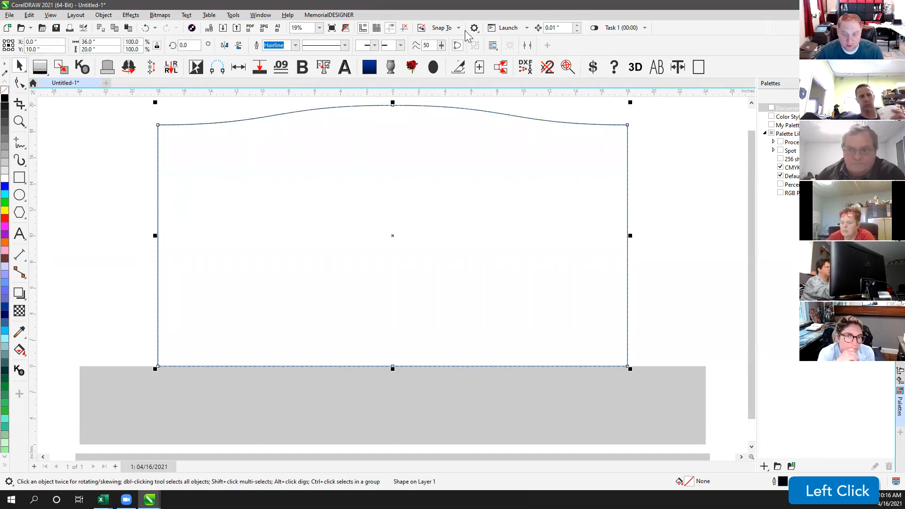
{"action": "left_click", "coordinate": [347, 27]}
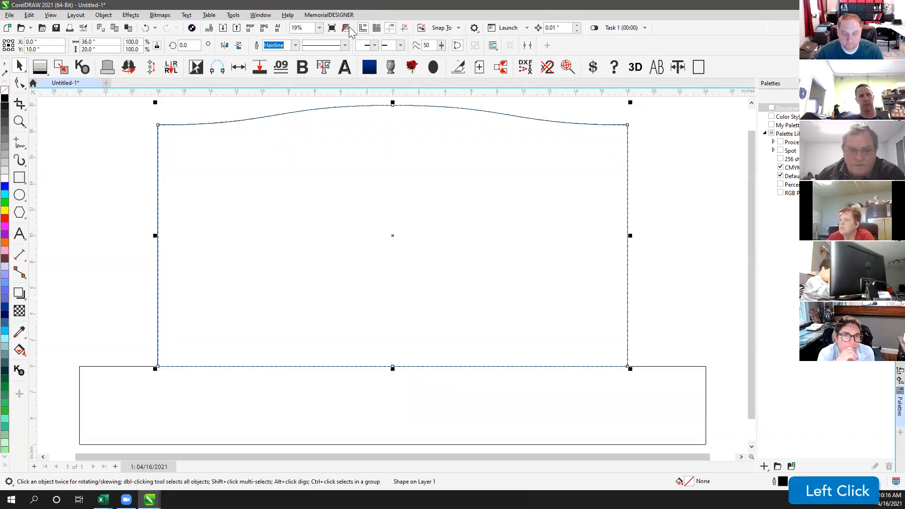
{"action": "left_click", "coordinate": [105, 305]}
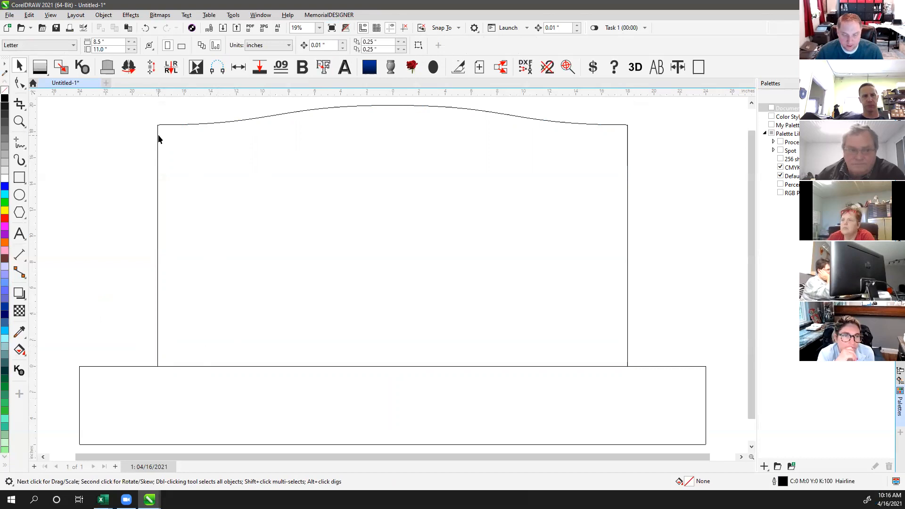
{"action": "left_click", "coordinate": [287, 112]}
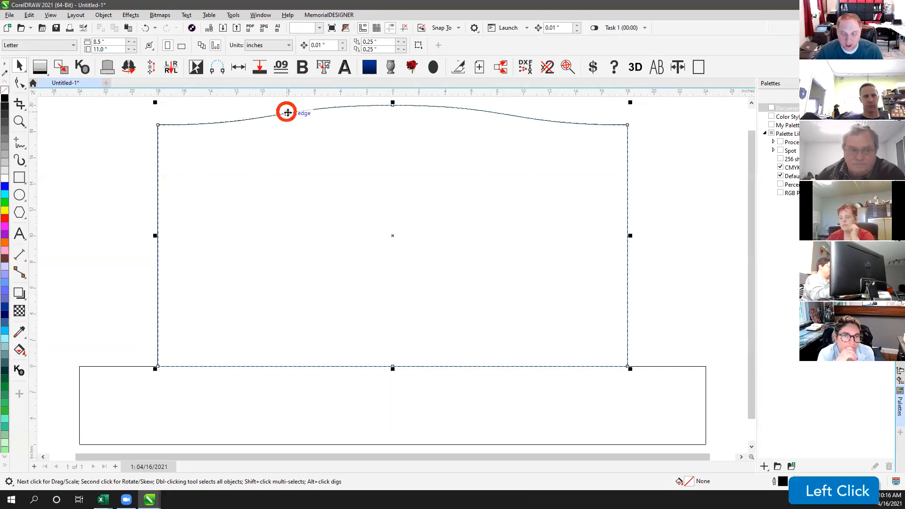
{"action": "left_click", "coordinate": [241, 102]}
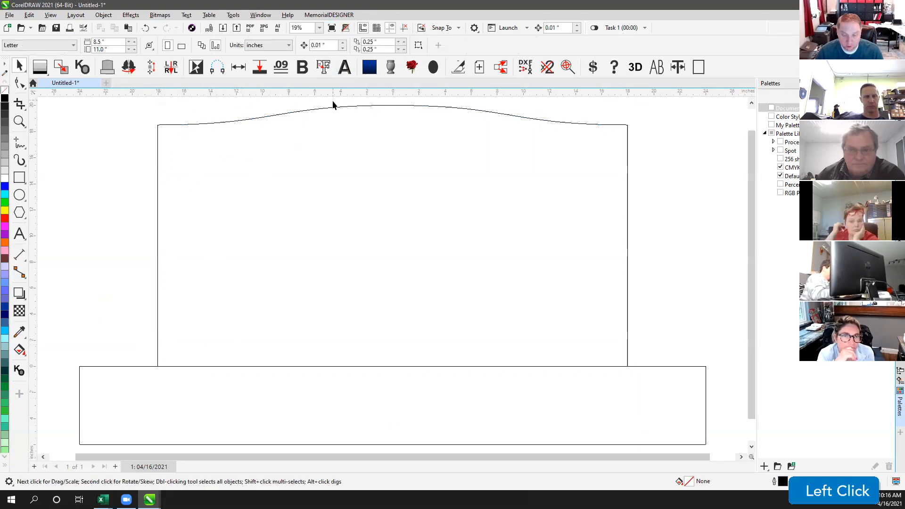
{"action": "left_click", "coordinate": [345, 29]}
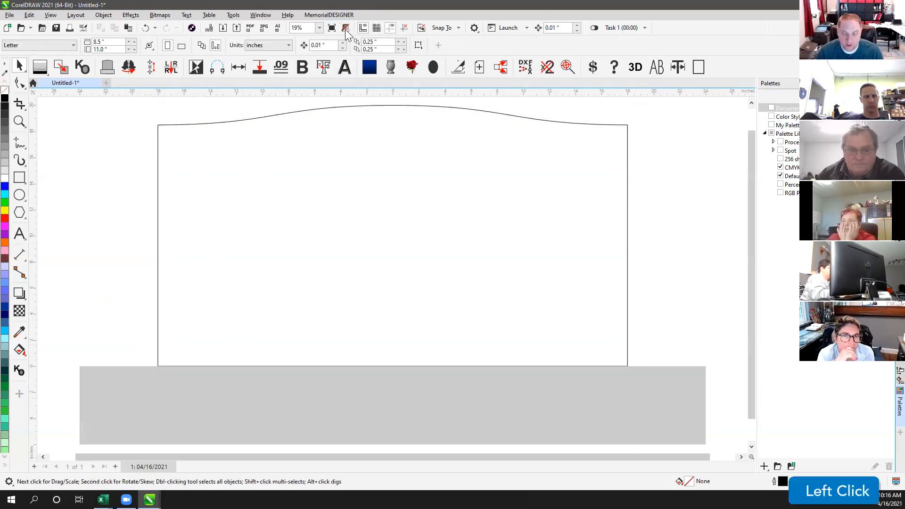
Step: Select the unfilled tablet and browse the CMYK palette's further colors, including its fully expanded view
{"action": "left_click", "coordinate": [165, 126]}
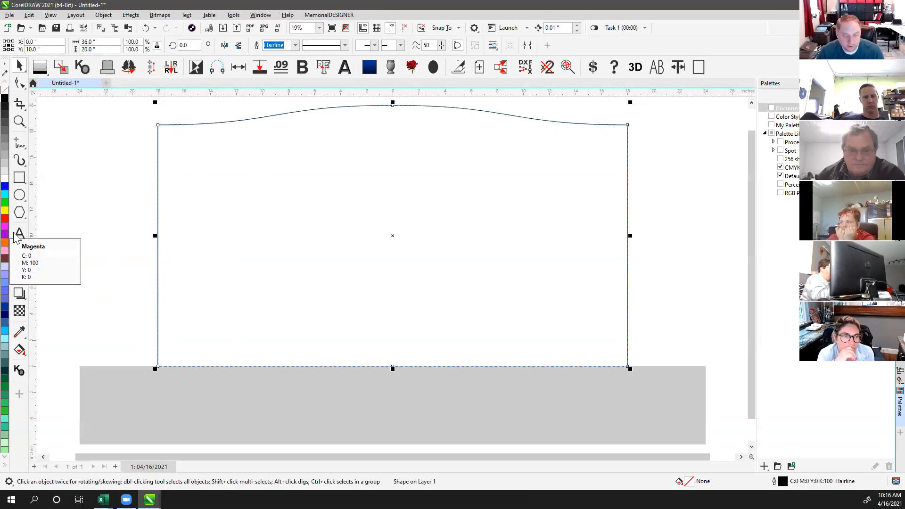
{"action": "left_click", "coordinate": [5, 457]}
{"action": "left_click", "coordinate": [5, 458]}
{"action": "left_click", "coordinate": [4, 458]}
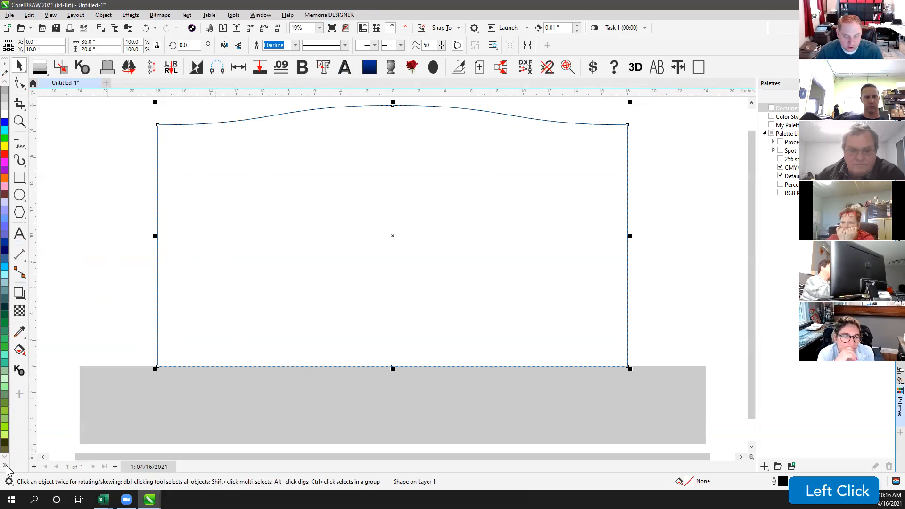
{"action": "left_click", "coordinate": [5, 466]}
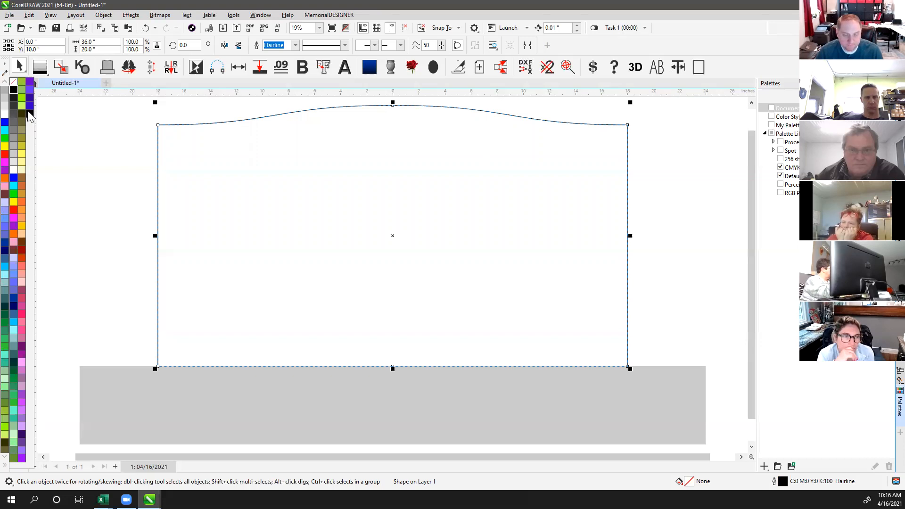
{"action": "left_click", "coordinate": [63, 122]}
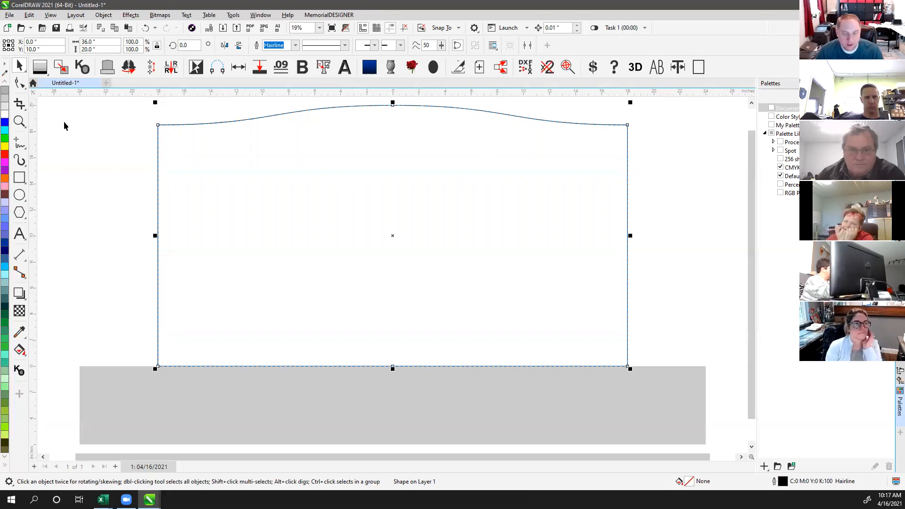
Step: Fill the tablet with the dark blue C60 M42 Y0 K40 and mix in some of the palette's pure blue
{"action": "left_click", "coordinate": [6, 123]}
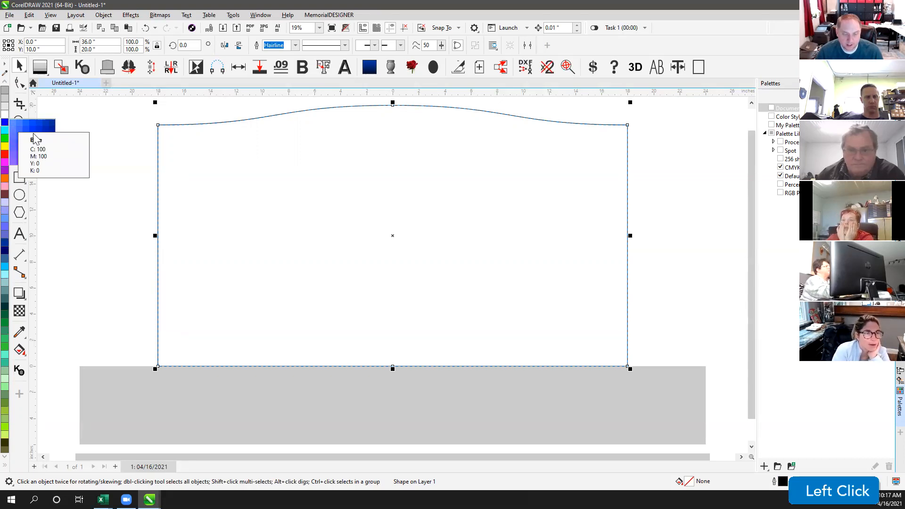
{"action": "left_click", "coordinate": [114, 112]}
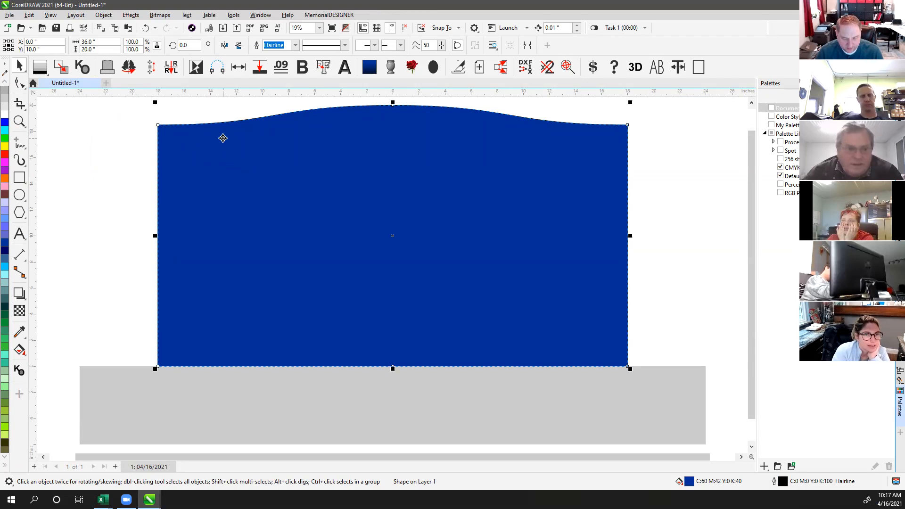
{"action": "key", "text": "ctrl"}
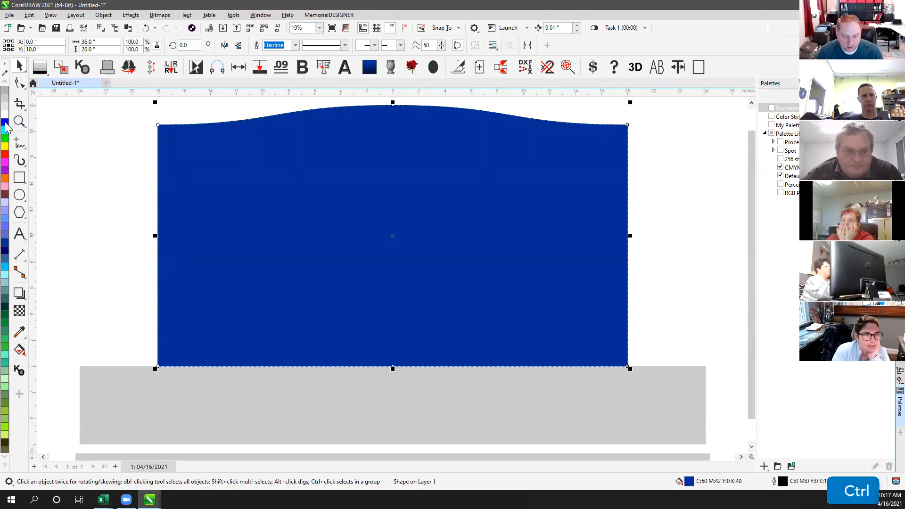
{"action": "left_click", "coordinate": [5, 124], "text": "ctrl"}
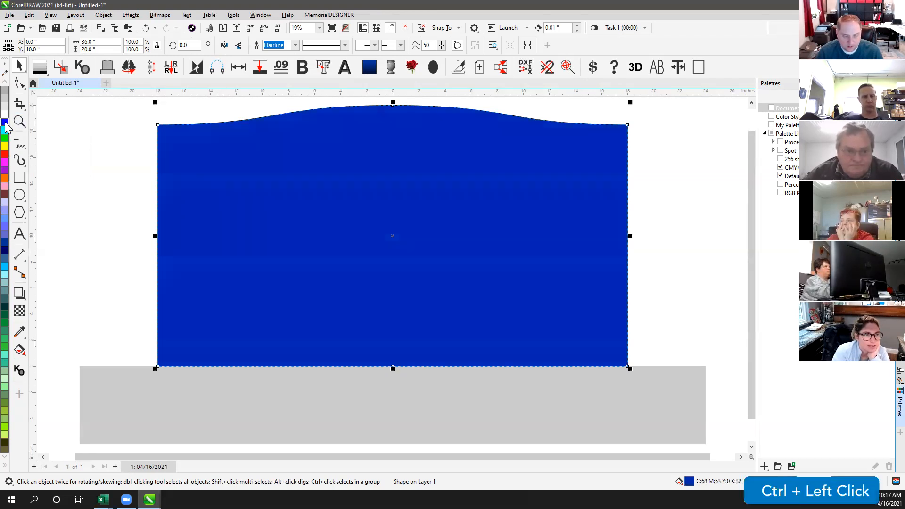
Step: Mix more of the palette's pure blue into the tablet's fill until it reaches C95 M93 Y0 K5
{"action": "left_click", "coordinate": [6, 123], "text": "ctrl"}
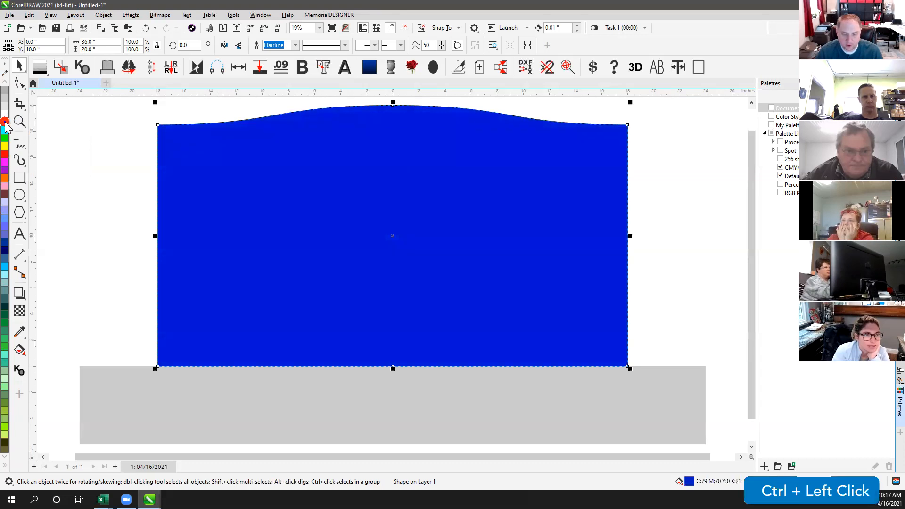
{"action": "left_click", "coordinate": [5, 123], "text": "ctrl"}
{"action": "left_click", "coordinate": [6, 124], "text": "ctrl"}
{"action": "left_click", "coordinate": [5, 124], "text": "ctrl"}
{"action": "left_click", "coordinate": [5, 123], "text": "ctrl"}
{"action": "left_click", "coordinate": [5, 123], "text": "shift"}
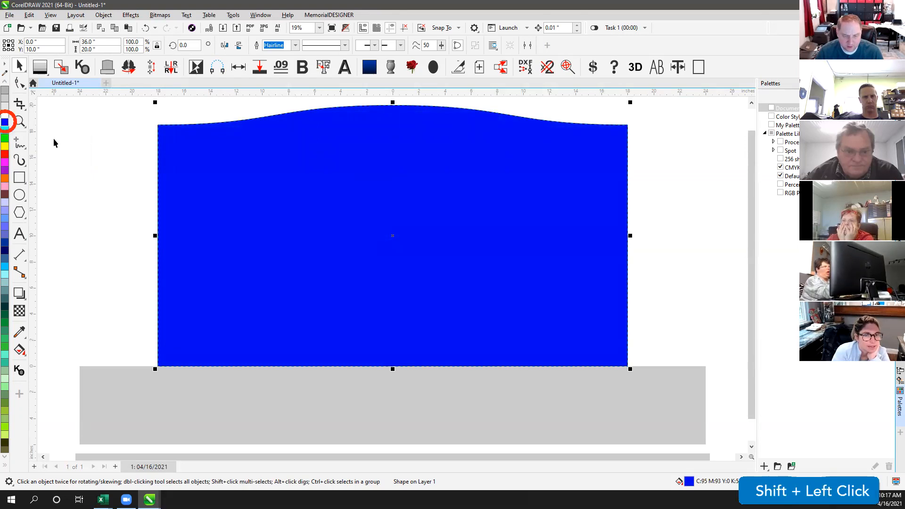
Step: Fill the tablet with the 30% black gray from the palette, remove its outline and deselect it
{"action": "left_click", "coordinate": [95, 146]}
{"action": "left_click", "coordinate": [242, 162]}
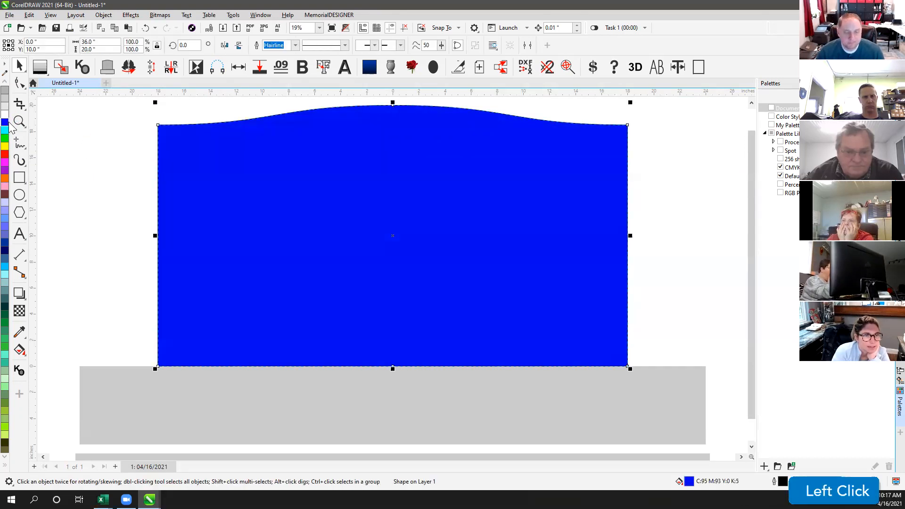
{"action": "scroll", "coordinate": [10, 126], "scroll_direction": "up", "scroll_amount": 2}
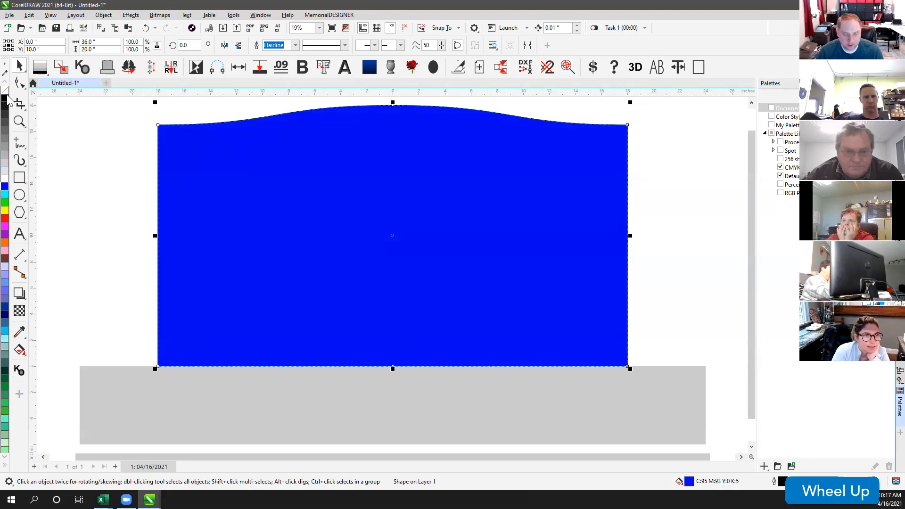
{"action": "left_click", "coordinate": [119, 146]}
{"action": "left_click", "coordinate": [172, 145]}
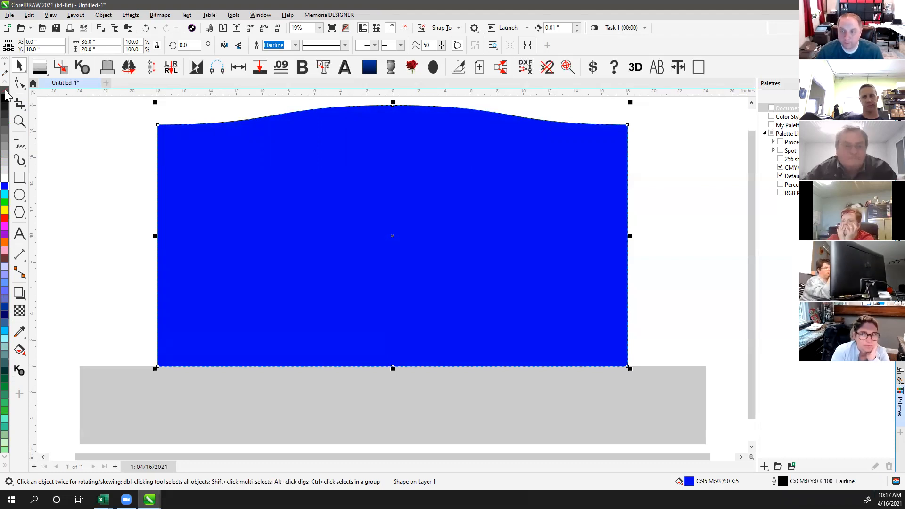
{"action": "left_click", "coordinate": [4, 152]}
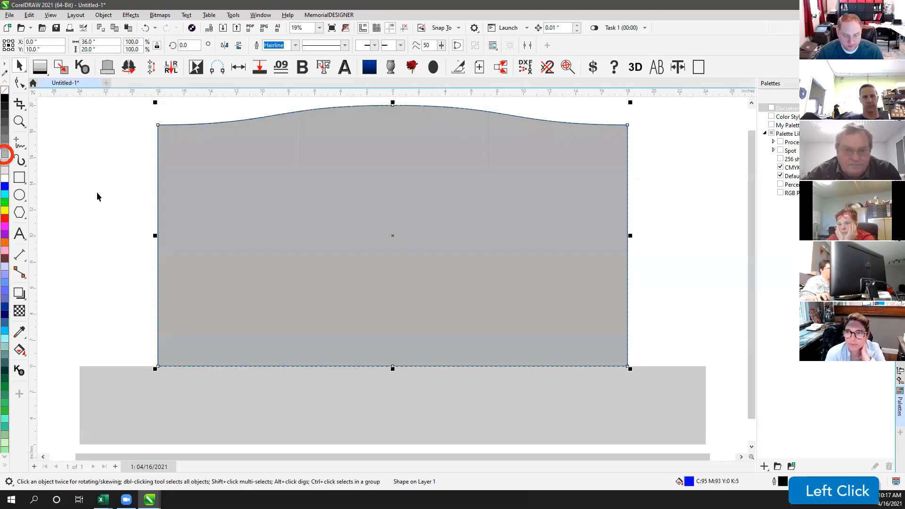
{"action": "right_click", "coordinate": [6, 90]}
{"action": "left_click", "coordinate": [151, 272]}
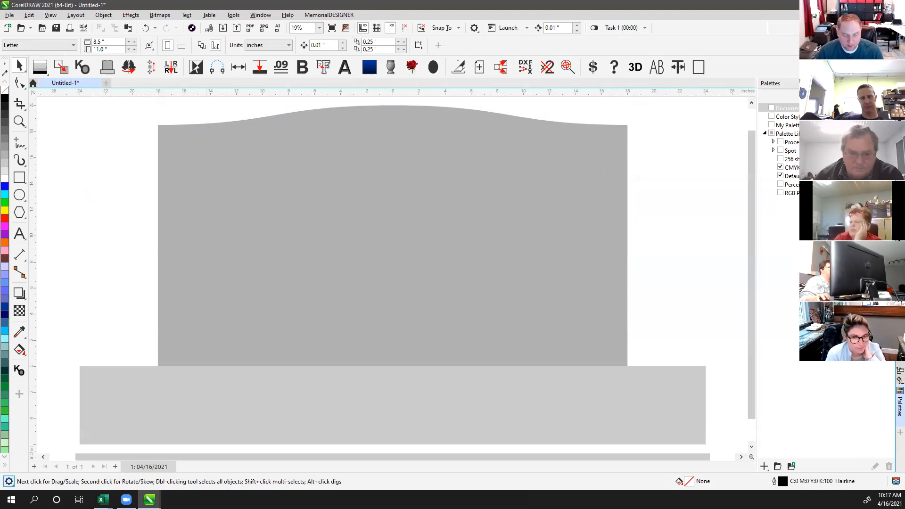
Step: View the Freehand tool's hint in the status bar, switch the readout to Object Details and select the tablet
{"action": "left_click", "coordinate": [9, 481]}
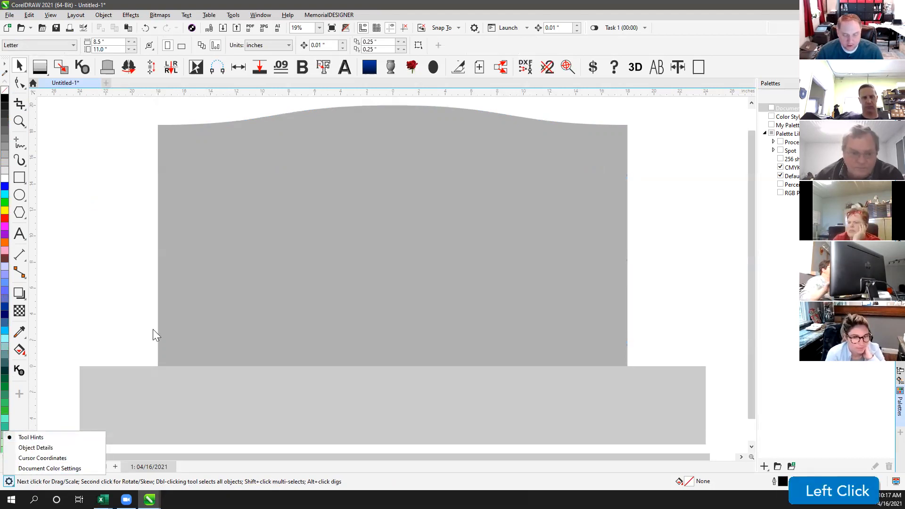
{"action": "left_click", "coordinate": [101, 196]}
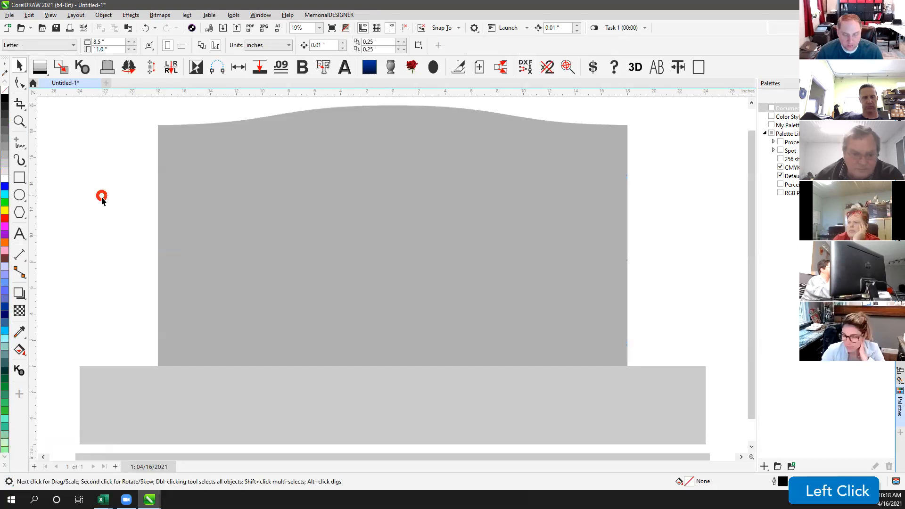
{"action": "left_click", "coordinate": [23, 147]}
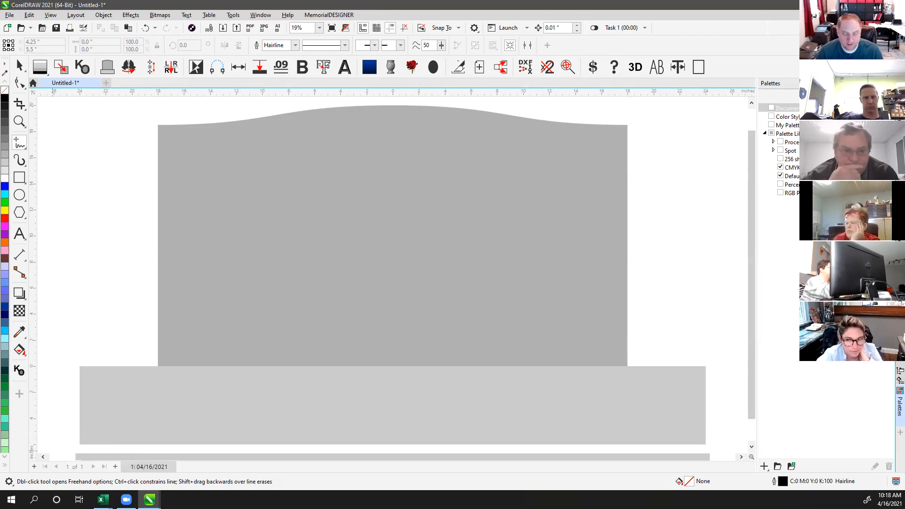
{"action": "left_click", "coordinate": [8, 481]}
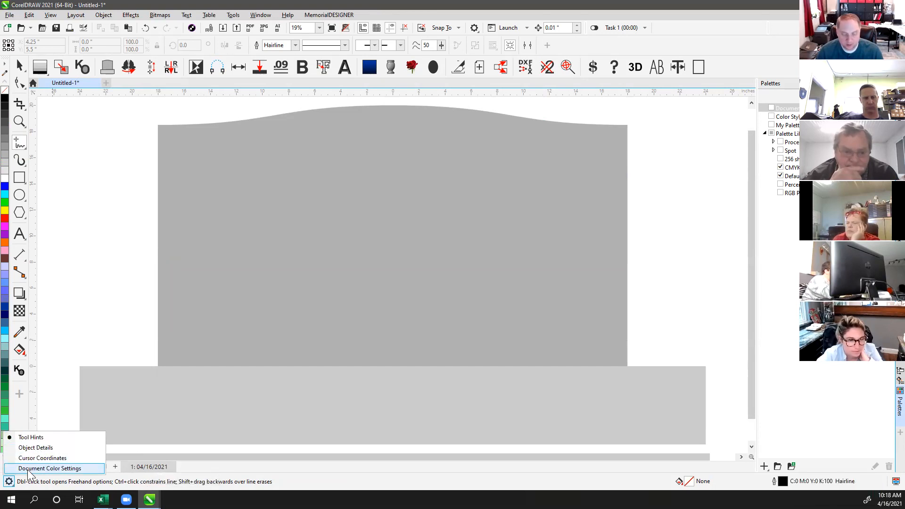
{"action": "left_click", "coordinate": [33, 448]}
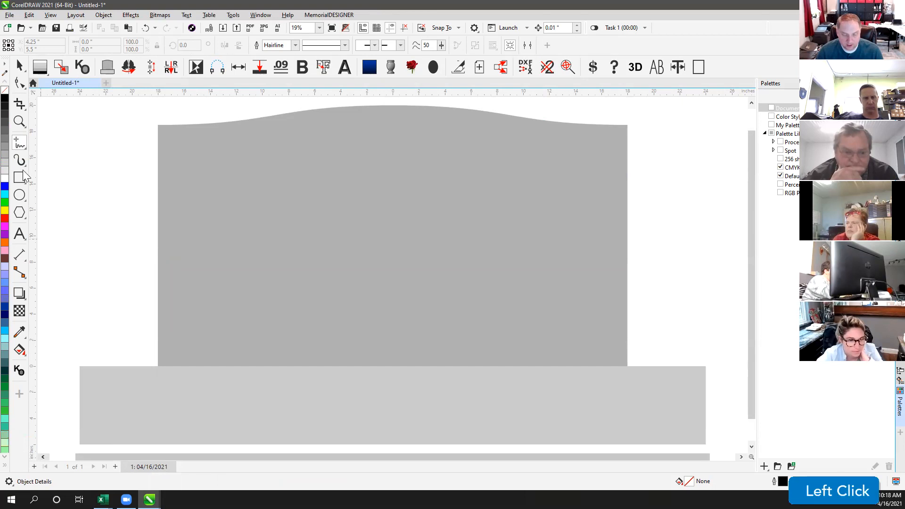
{"action": "left_click", "coordinate": [238, 173]}
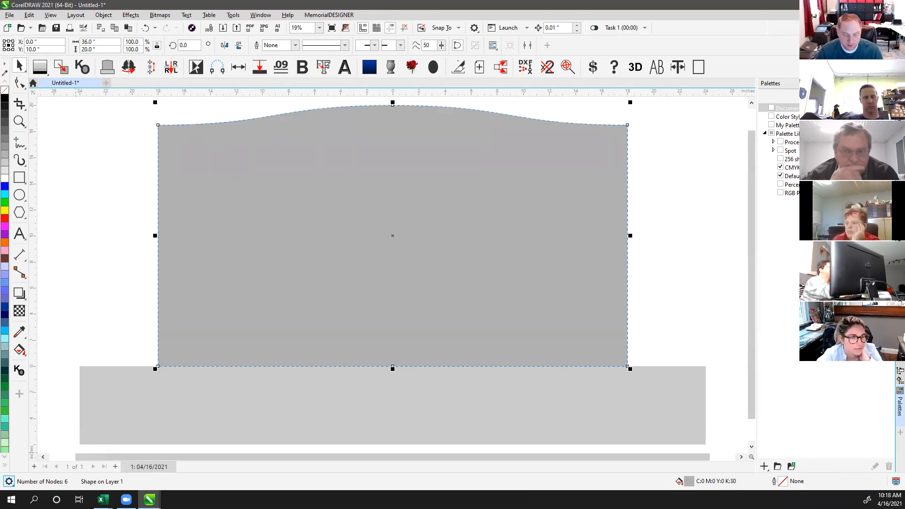
Step: Cycle the status bar readout through Cursor Coordinates and Document Color Settings, ending on Tool Hints
{"action": "left_click", "coordinate": [9, 482]}
{"action": "left_click", "coordinate": [46, 458]}
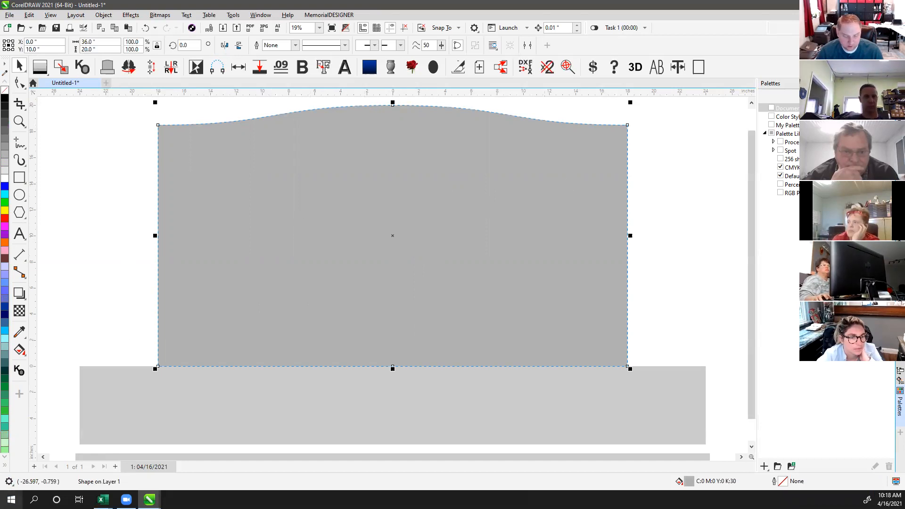
{"action": "left_click", "coordinate": [9, 481]}
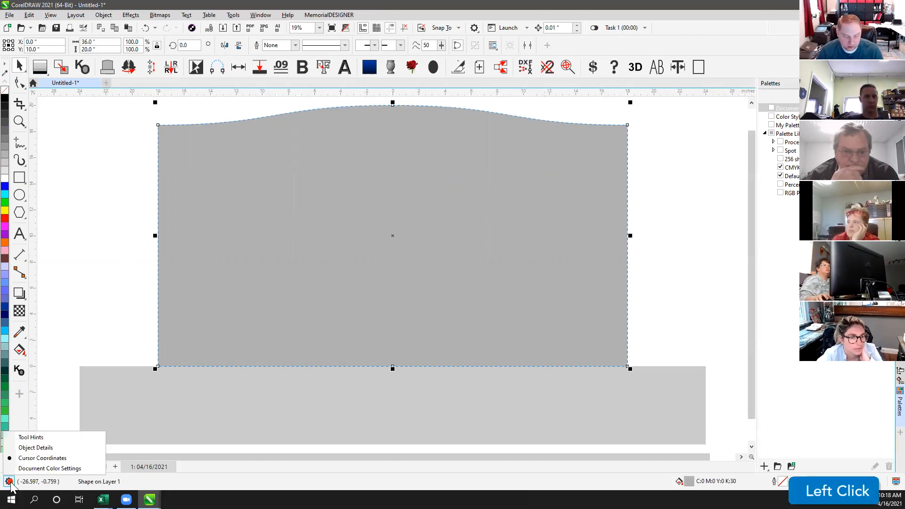
{"action": "left_click", "coordinate": [71, 469]}
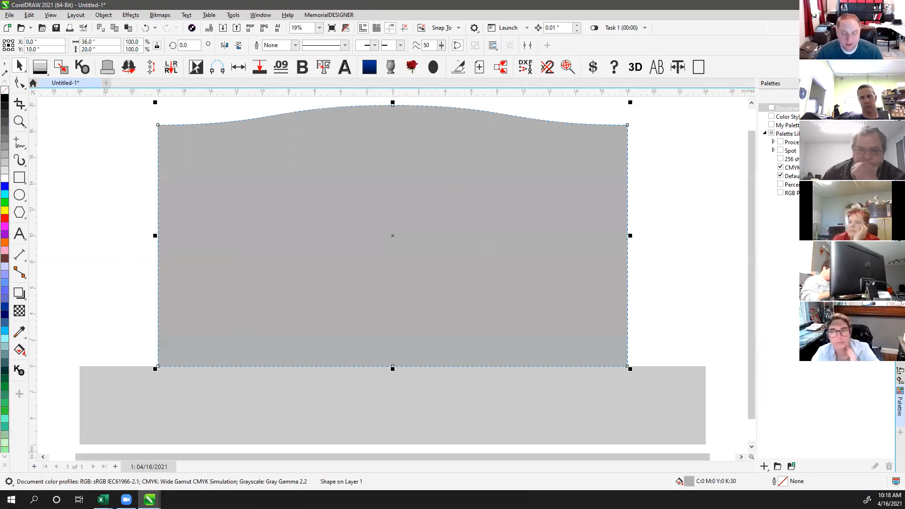
{"action": "left_click", "coordinate": [10, 482]}
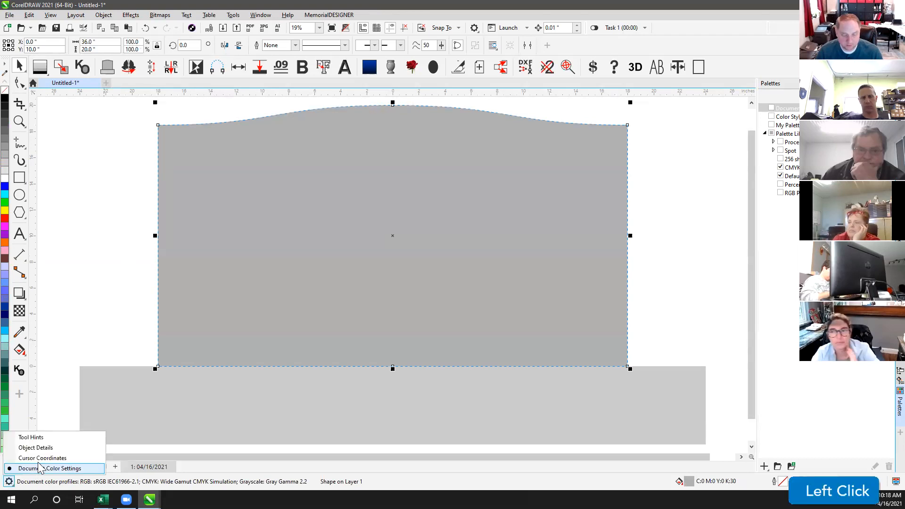
{"action": "left_click", "coordinate": [42, 442]}
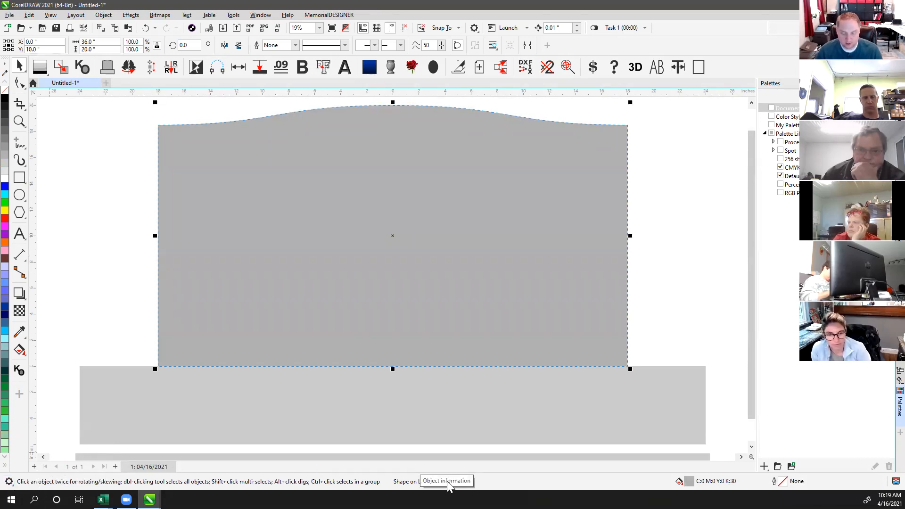
{"action": "left_click", "coordinate": [166, 115]}
{"action": "left_click", "coordinate": [302, 207]}
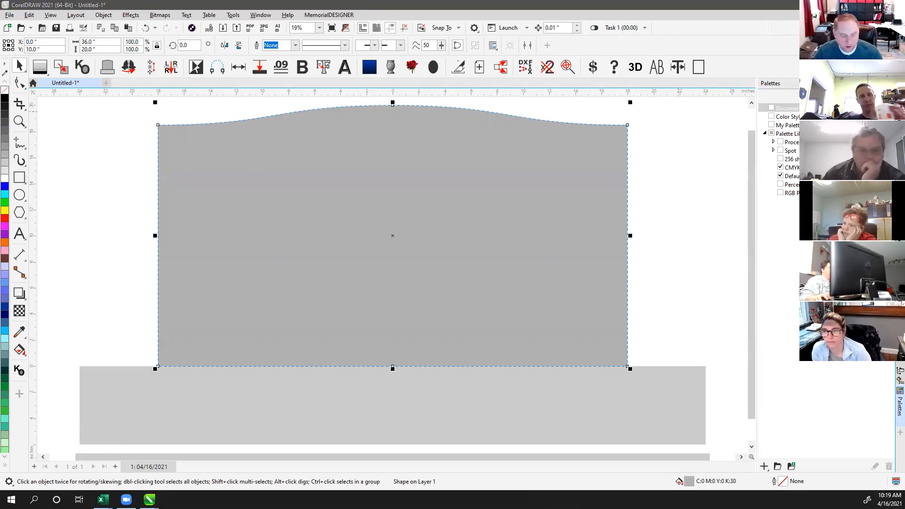
{"action": "left_click", "coordinate": [149, 138]}
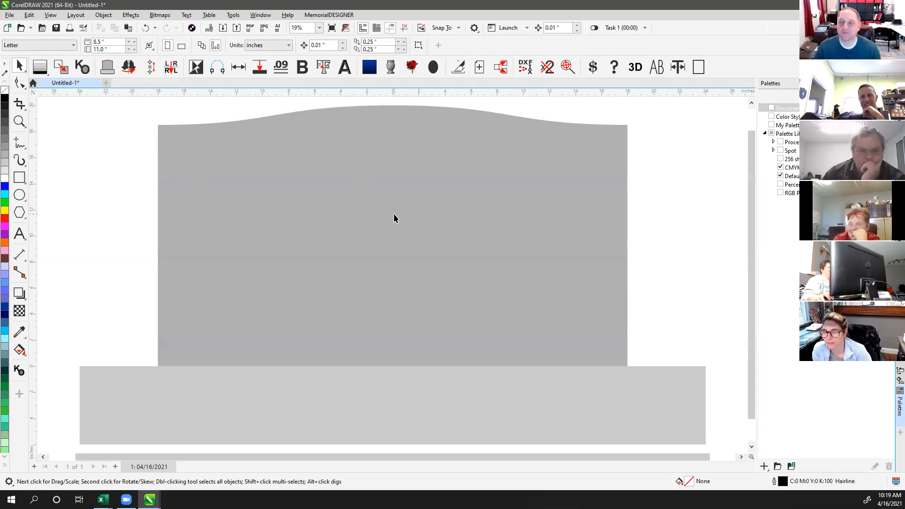
{"action": "left_click", "coordinate": [136, 115]}
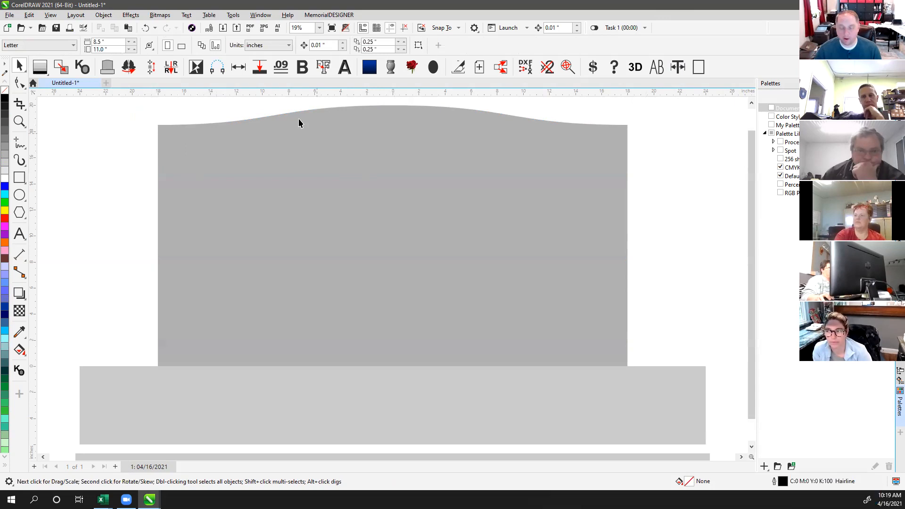
{"action": "left_click", "coordinate": [143, 237]}
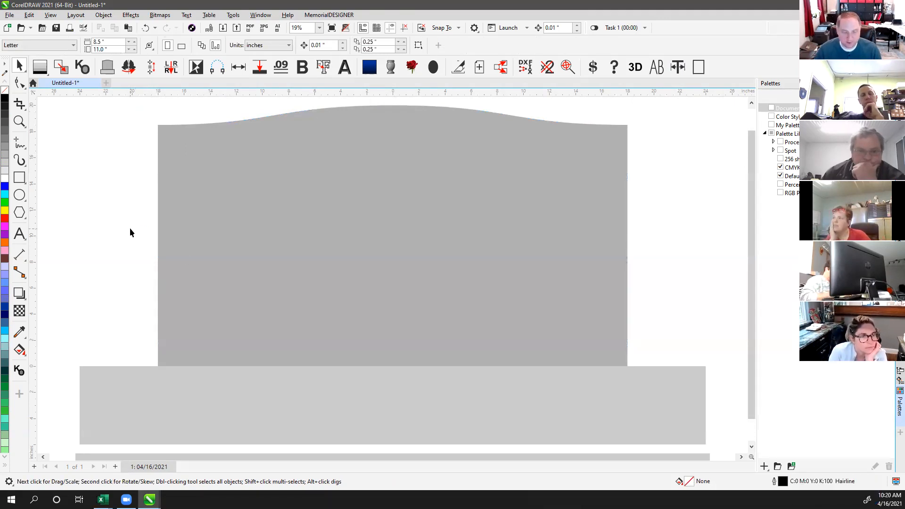
{"action": "left_click", "coordinate": [130, 229]}
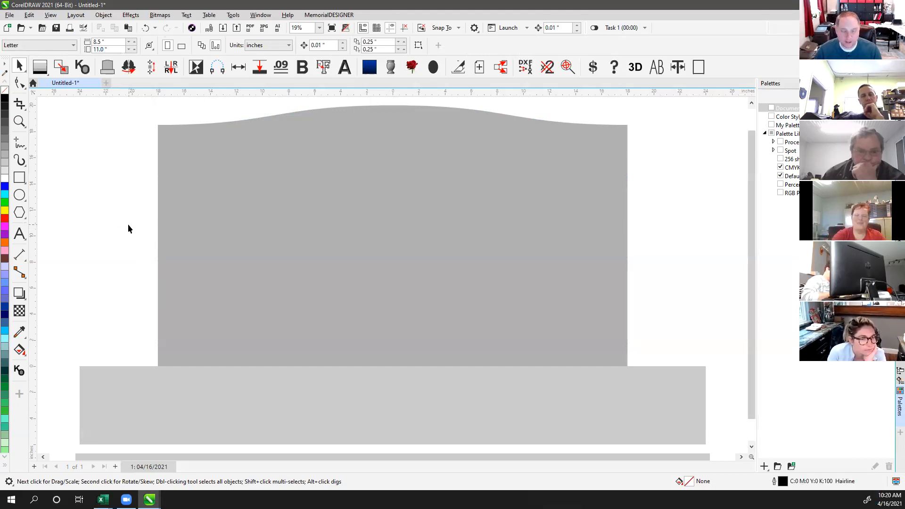
{"action": "left_click", "coordinate": [127, 224]}
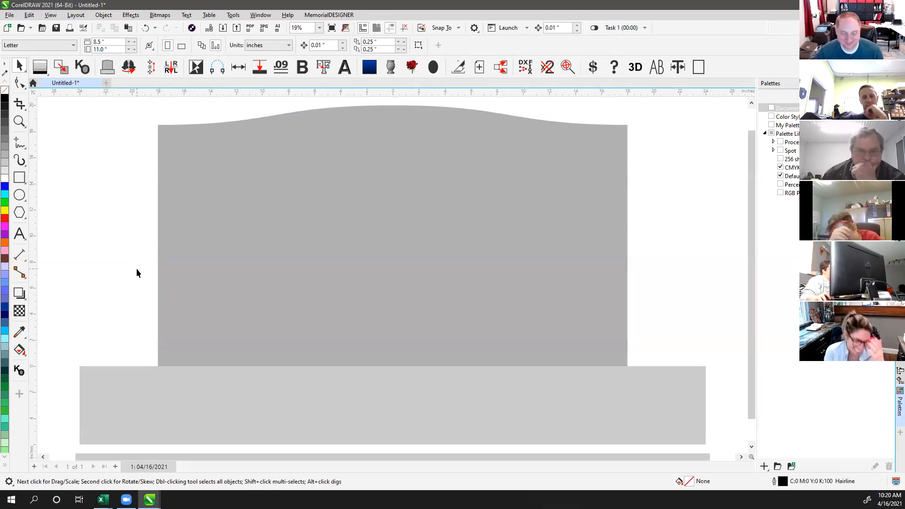
{"action": "left_click", "coordinate": [233, 117]}
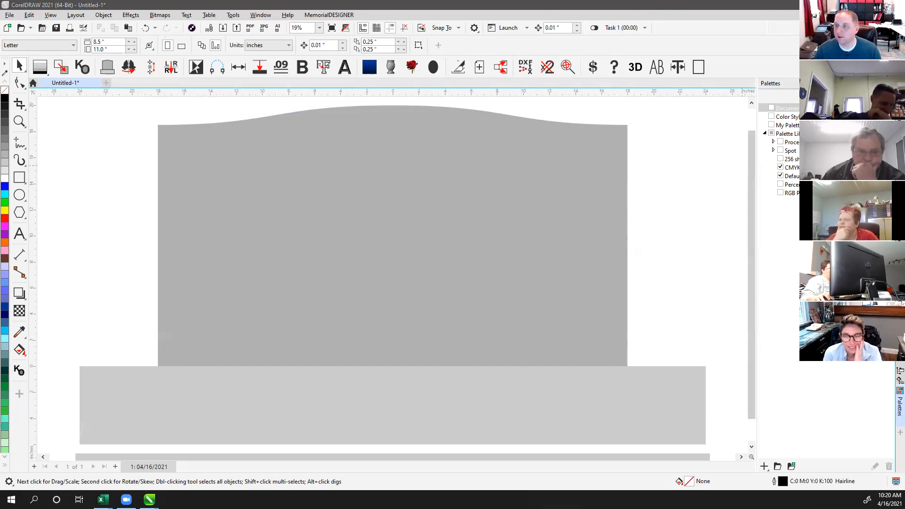
Step: Open the grid of related shades for the palette's pure blue with no object selected
{"action": "left_click", "coordinate": [5, 190]}
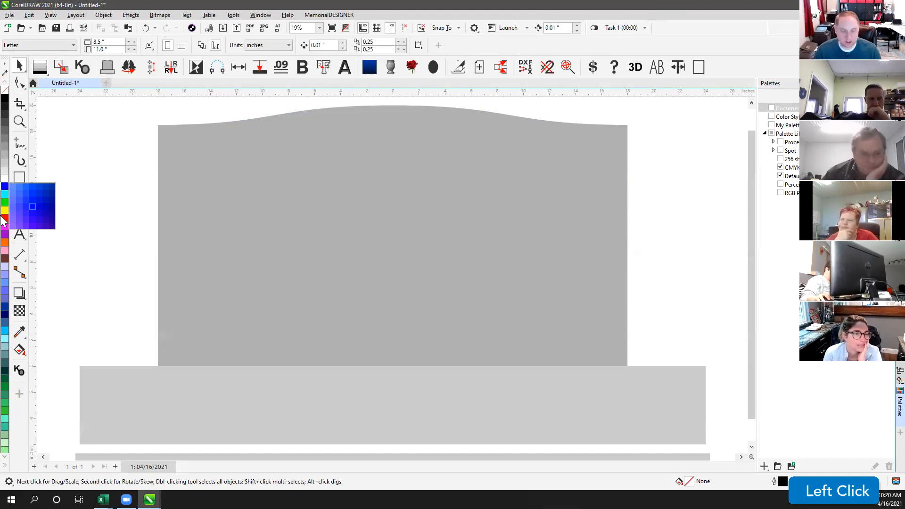
{"action": "left_click", "coordinate": [6, 241]}
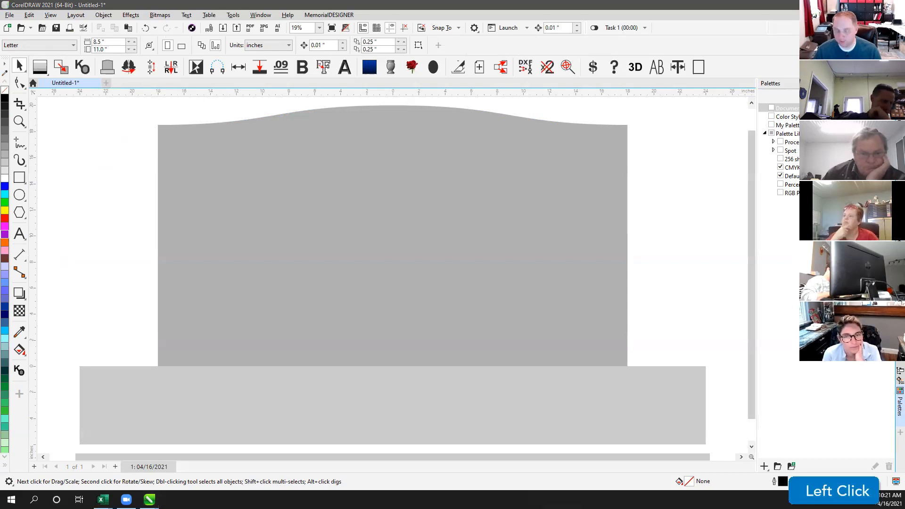
{"action": "key", "text": "ctrl+c"}
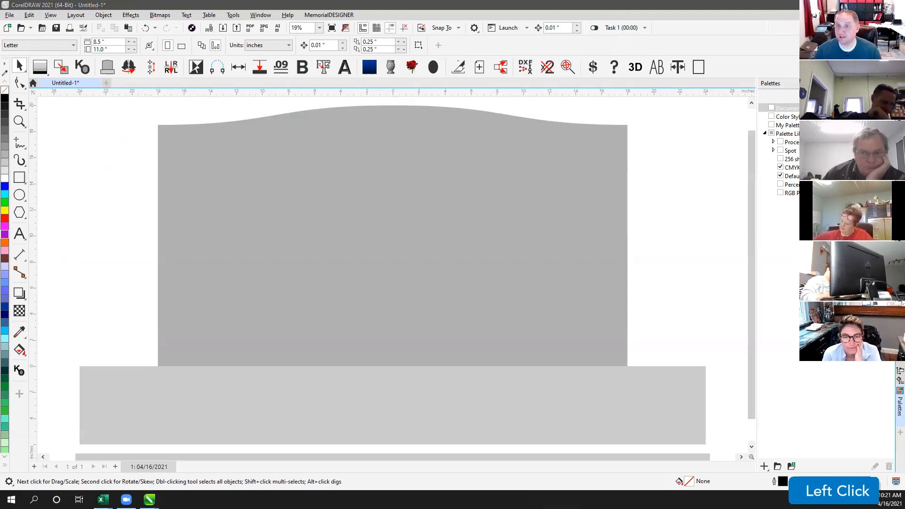
{"action": "type", "text": "arnsat."}
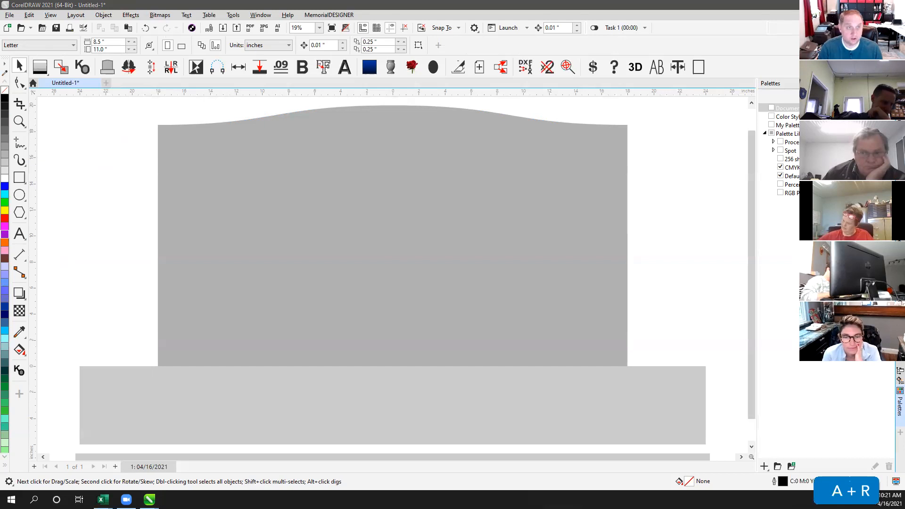
{"action": "key", "text": "BackSpace"}
{"action": "type", "text": "glc"}
{"action": "key", "text": "Return"}
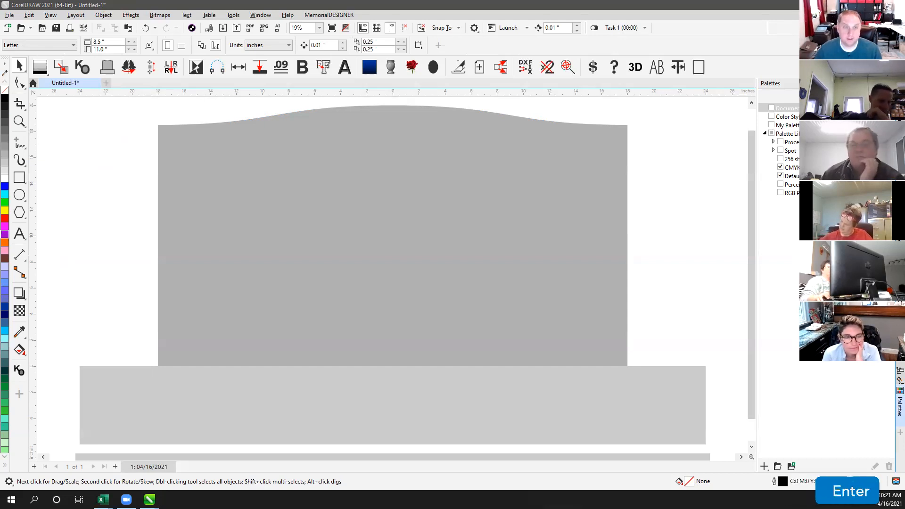
{"action": "key", "text": "ctrl+v"}
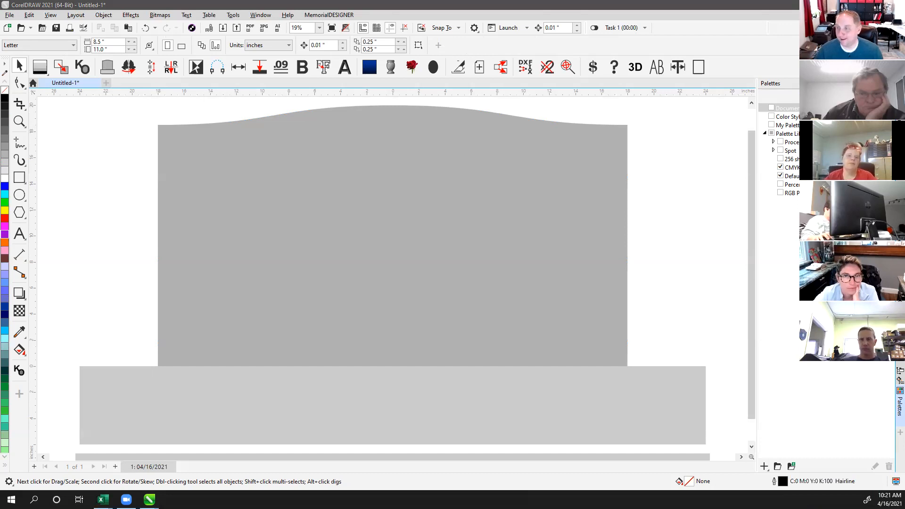
{"action": "key", "text": "ctrl+c"}
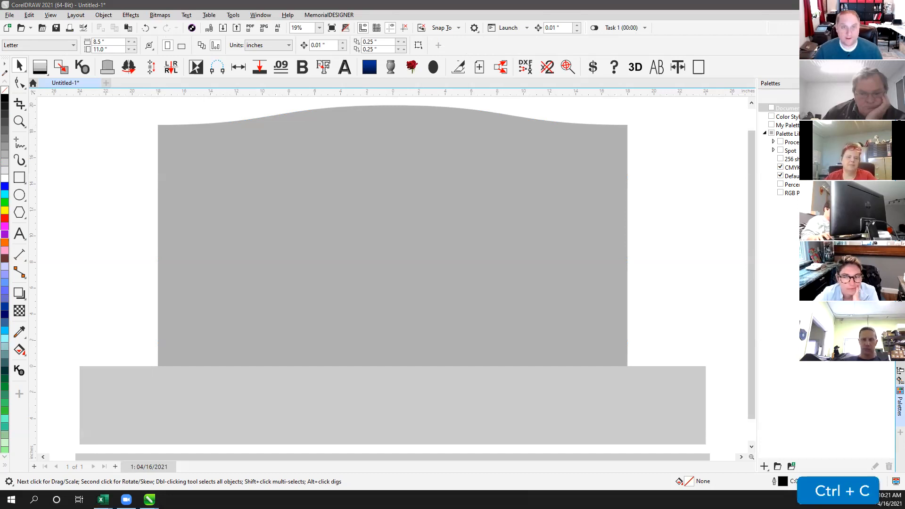
{"action": "key", "text": "ctrl+v"}
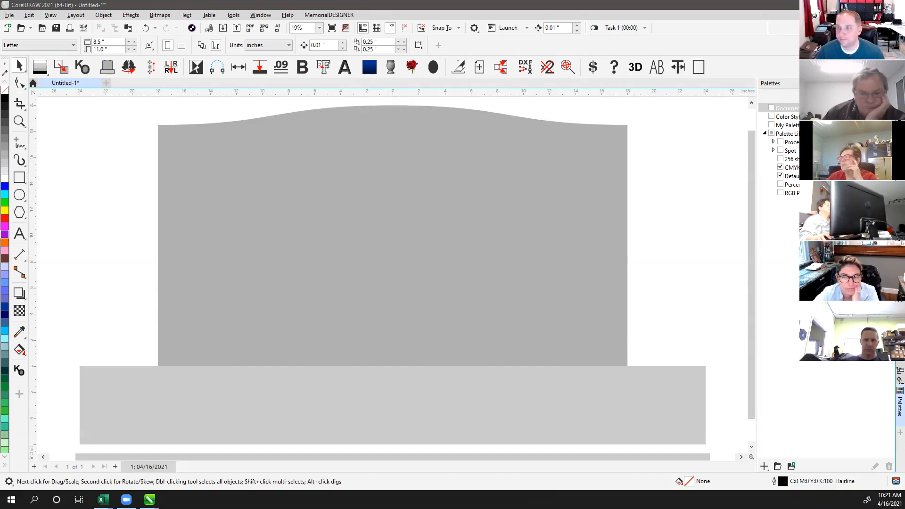
{"action": "left_click", "coordinate": [100, 159]}
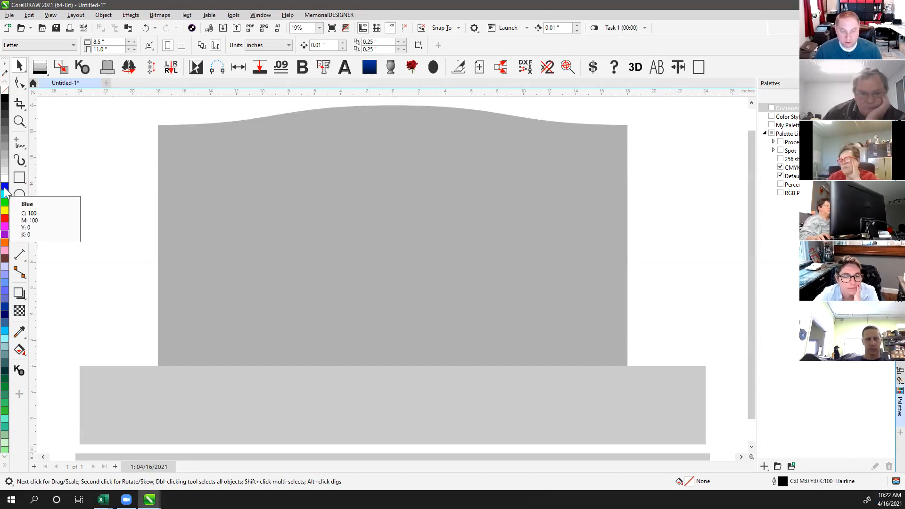
{"action": "left_click", "coordinate": [19, 177]}
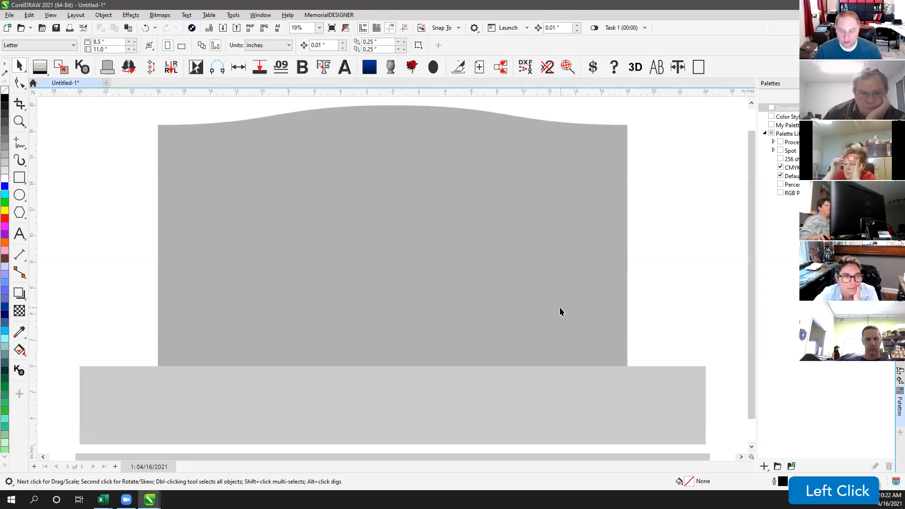
Step: Fill the tablet with the palette's pure blue and open its fill settings
{"action": "left_click", "coordinate": [463, 241]}
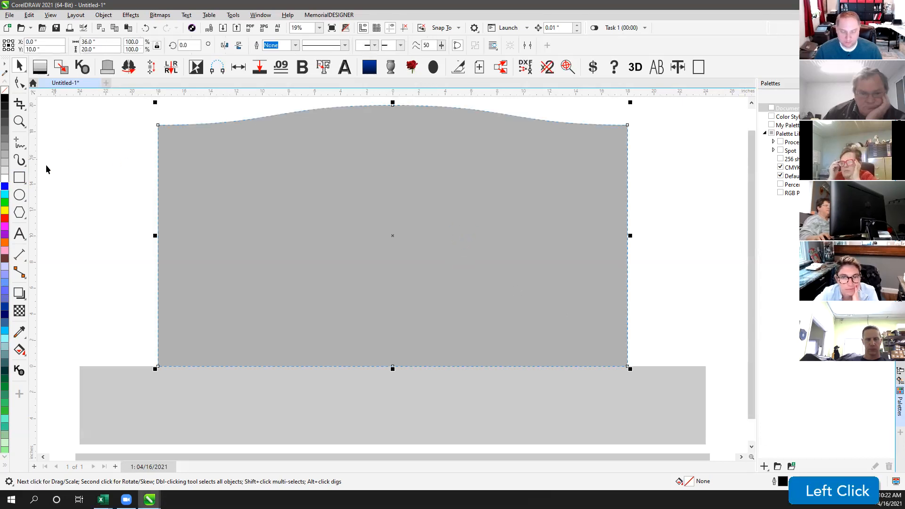
{"action": "left_click", "coordinate": [4, 187]}
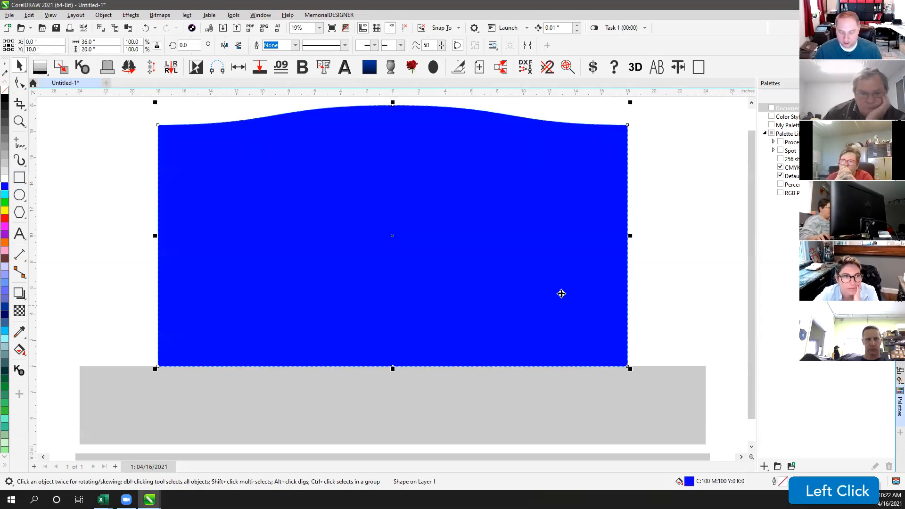
{"action": "left_click", "coordinate": [689, 483]}
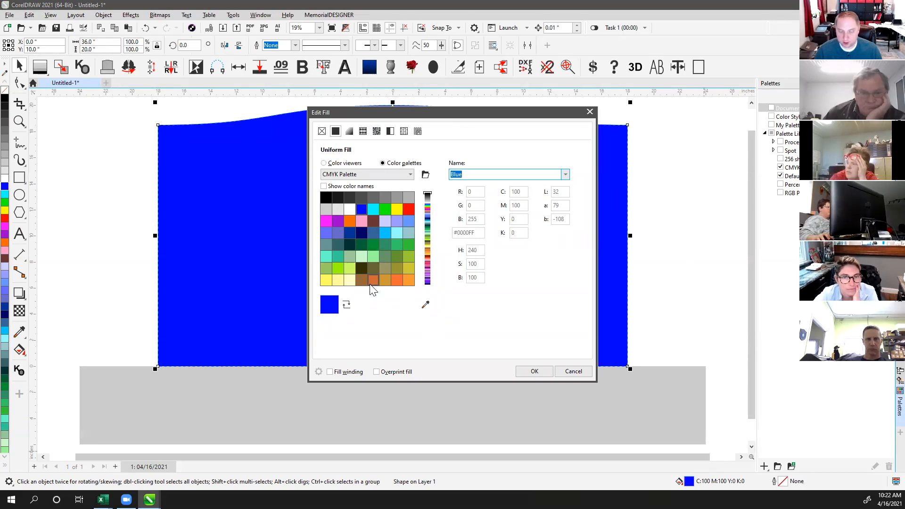
Step: Examine the range of swatches available in the CMYK Palette for the tablet's uniform fill
{"action": "left_click", "coordinate": [379, 177]}
{"action": "left_click", "coordinate": [467, 156]}
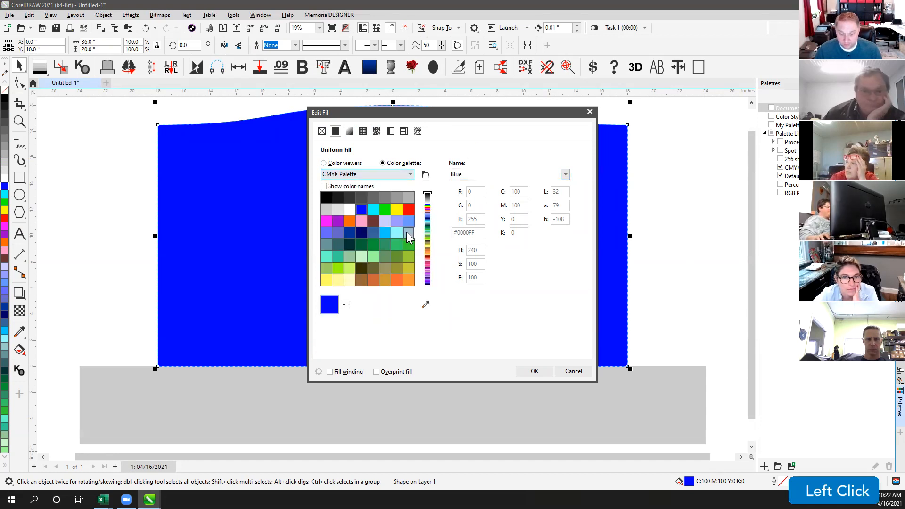
{"action": "mouse_move", "coordinate": [428, 195]}
{"action": "left_mouse_down"}
{"action": "mouse_move", "coordinate": [429, 285]}
{"action": "mouse_move", "coordinate": [433, 210]}
{"action": "left_mouse_up"}
{"action": "left_click_drag", "start_coordinate": [436, 246], "coordinate": [429, 227]}
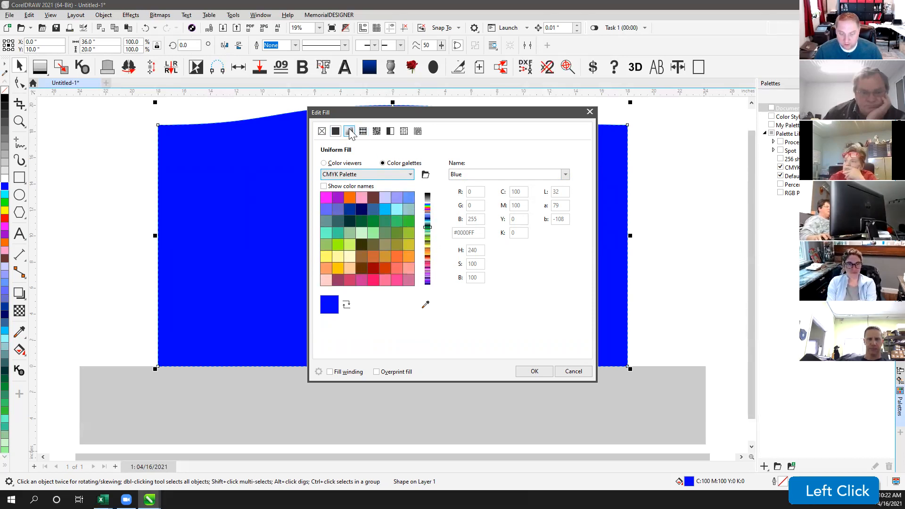
Step: Try a blue-to-white fountain fill on the tablet with its midpoint at 44%, and return to a uniform fill
{"action": "left_click", "coordinate": [349, 132]}
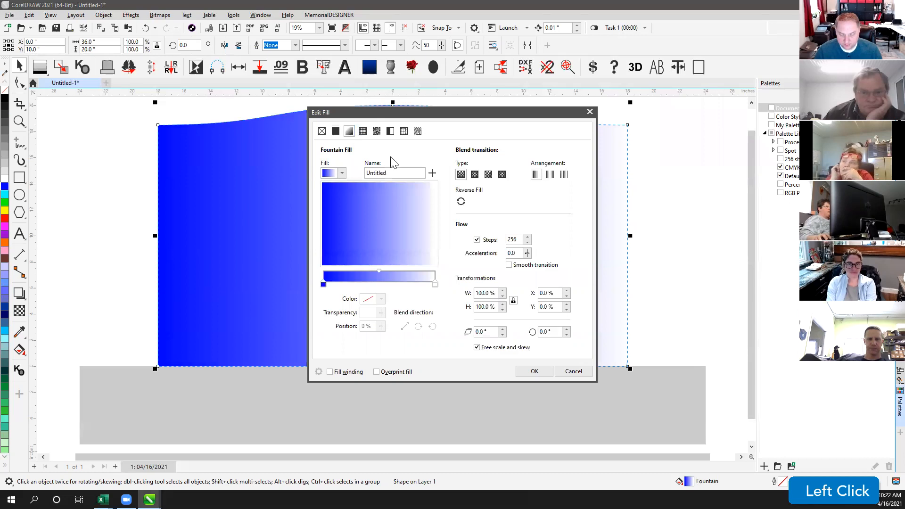
{"action": "double_click", "coordinate": [379, 272]}
{"action": "mouse_move", "coordinate": [379, 272]}
{"action": "left_mouse_down"}
{"action": "mouse_move", "coordinate": [343, 276]}
{"action": "mouse_move", "coordinate": [404, 272]}
{"action": "mouse_move", "coordinate": [373, 273]}
{"action": "left_mouse_up"}
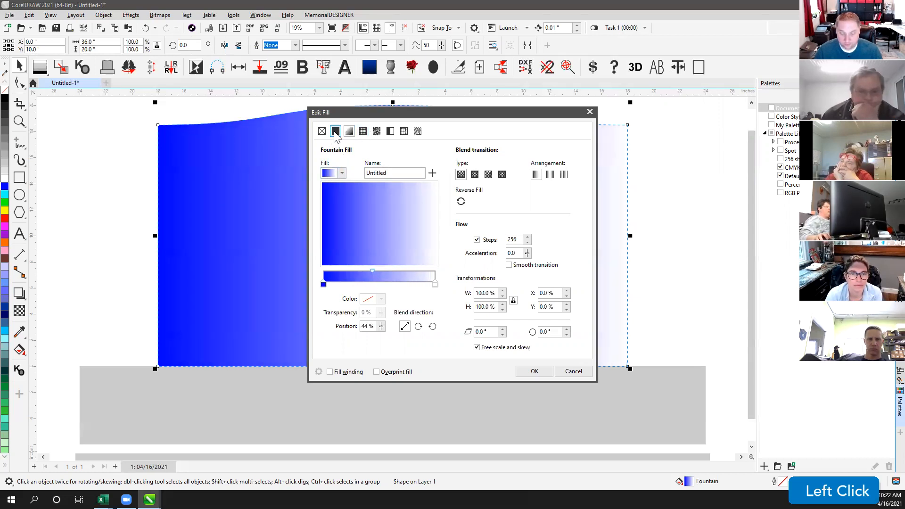
{"action": "left_click", "coordinate": [336, 131]}
Step: Try the 256 shades of Gray palette for the tablet's uniform fill and switch back to the CMYK Palette
{"action": "left_click", "coordinate": [404, 177]}
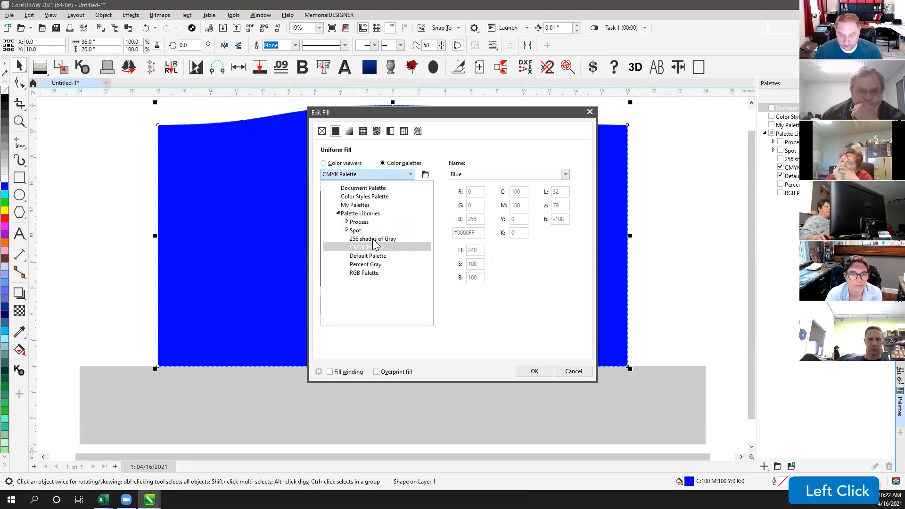
{"action": "left_click", "coordinate": [370, 239]}
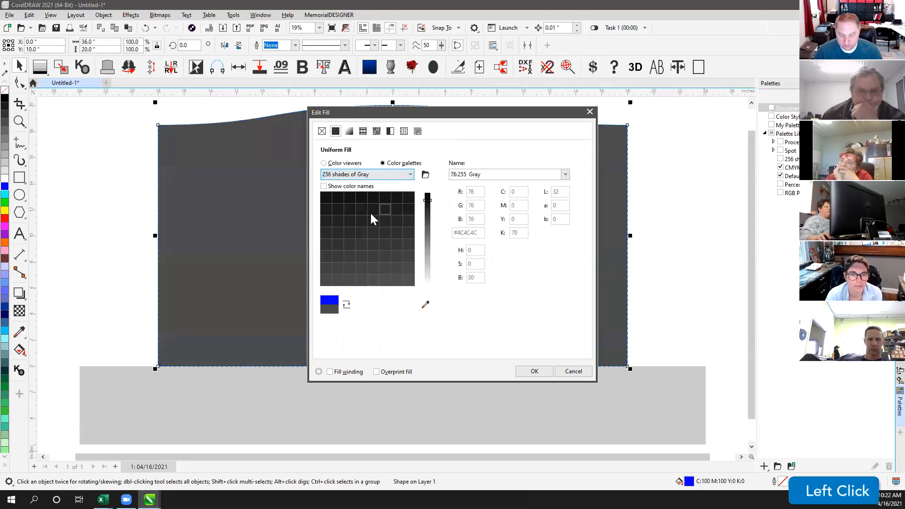
{"action": "mouse_move", "coordinate": [428, 201]}
{"action": "left_mouse_down"}
{"action": "mouse_move", "coordinate": [426, 294]}
{"action": "mouse_move", "coordinate": [423, 193]}
{"action": "left_mouse_up"}
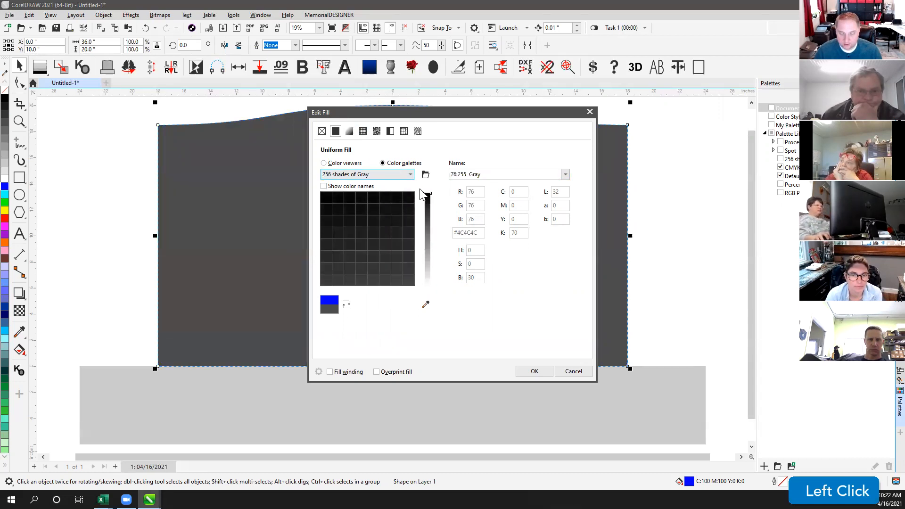
{"action": "left_click", "coordinate": [406, 176]}
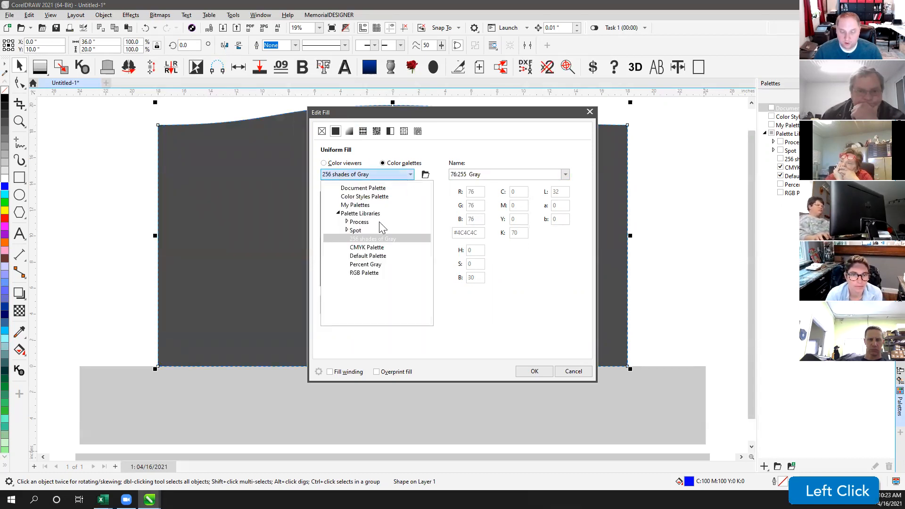
{"action": "left_click", "coordinate": [368, 249]}
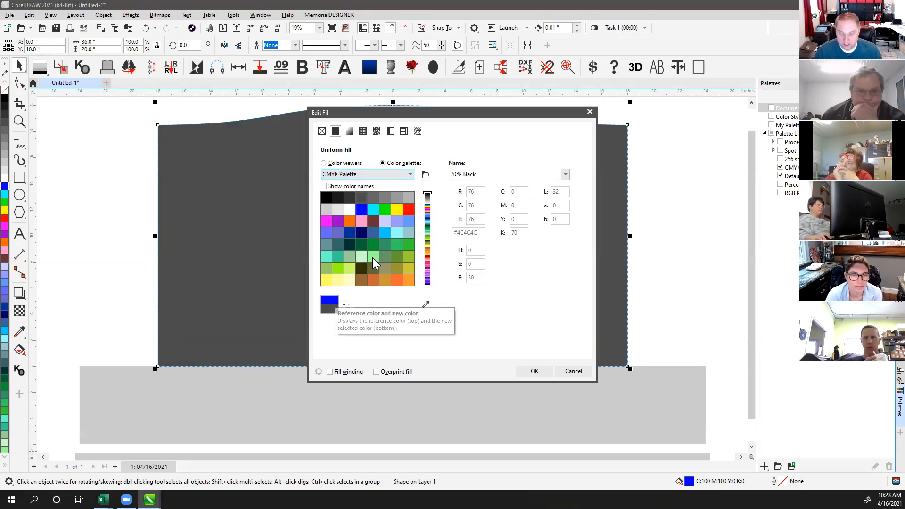
Step: Look through the list of named colors in the CMYK Palette and close it without choosing one
{"action": "left_click", "coordinate": [486, 176]}
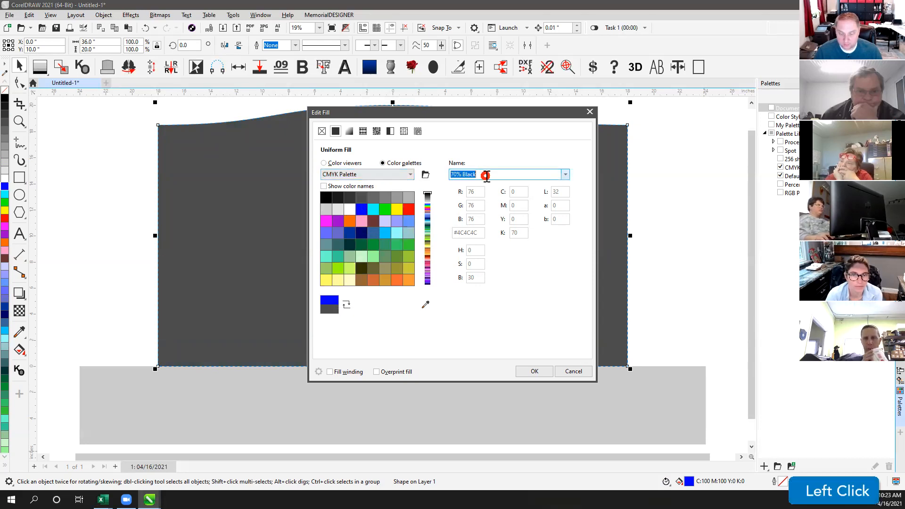
{"action": "left_click", "coordinate": [564, 174]}
{"action": "mouse_move", "coordinate": [566, 227]}
{"action": "left_mouse_down"}
{"action": "mouse_move", "coordinate": [568, 422]}
{"action": "mouse_move", "coordinate": [577, 217]}
{"action": "left_mouse_up"}
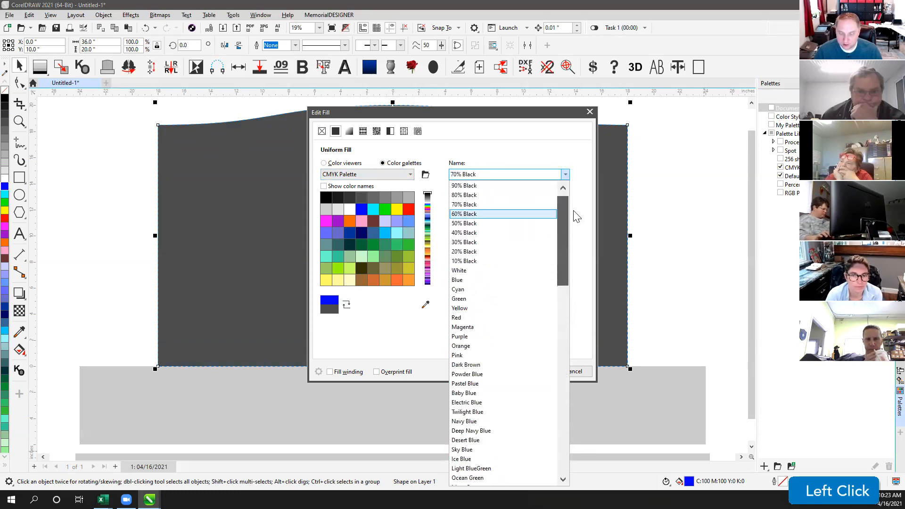
{"action": "left_click", "coordinate": [488, 155]}
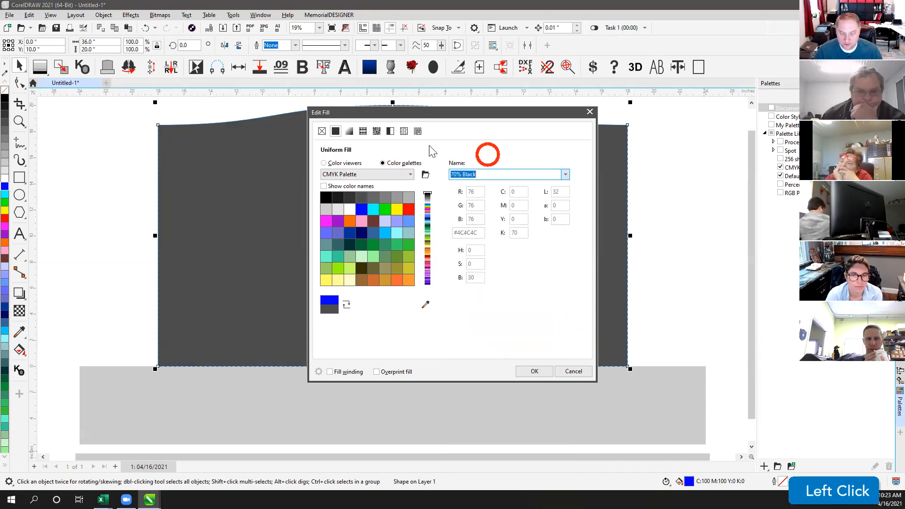
Step: Examine the Process palette libraries, including CMYK and PANTONE, and cancel the fill edit
{"action": "left_click", "coordinate": [407, 175]}
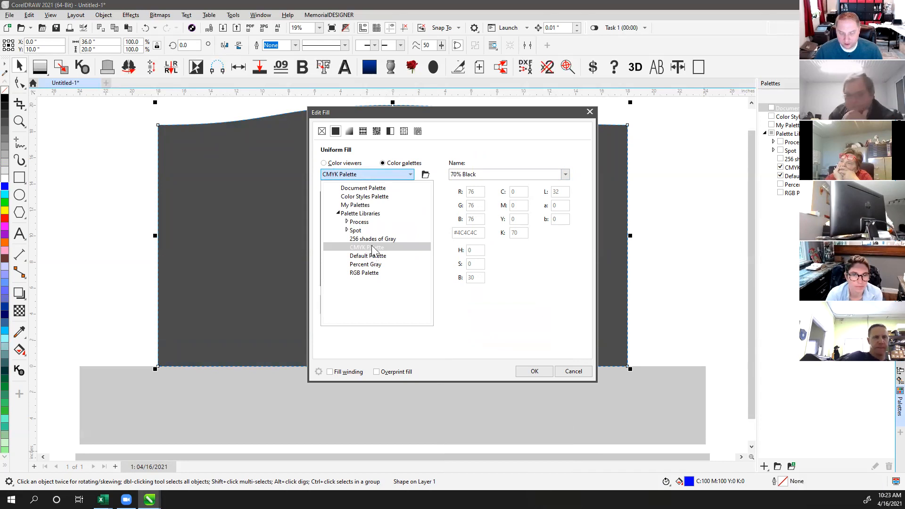
{"action": "left_click", "coordinate": [348, 223]}
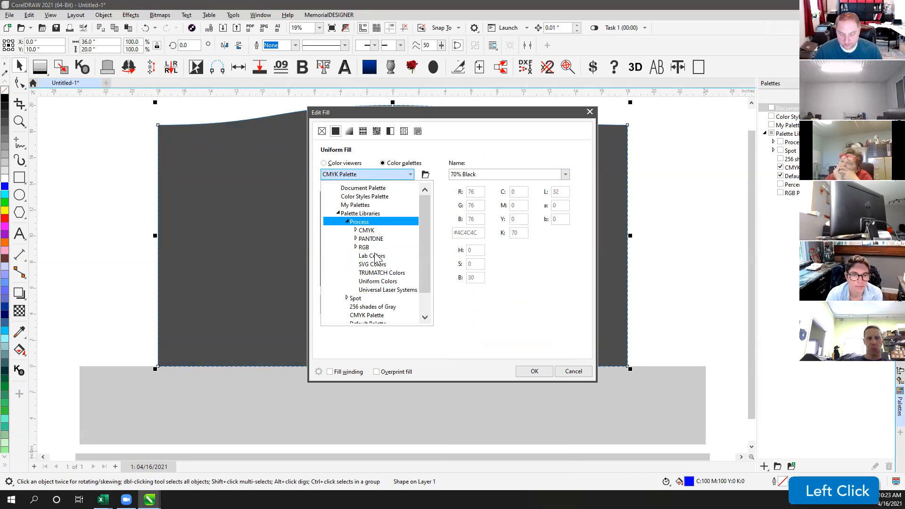
{"action": "left_click", "coordinate": [356, 230]}
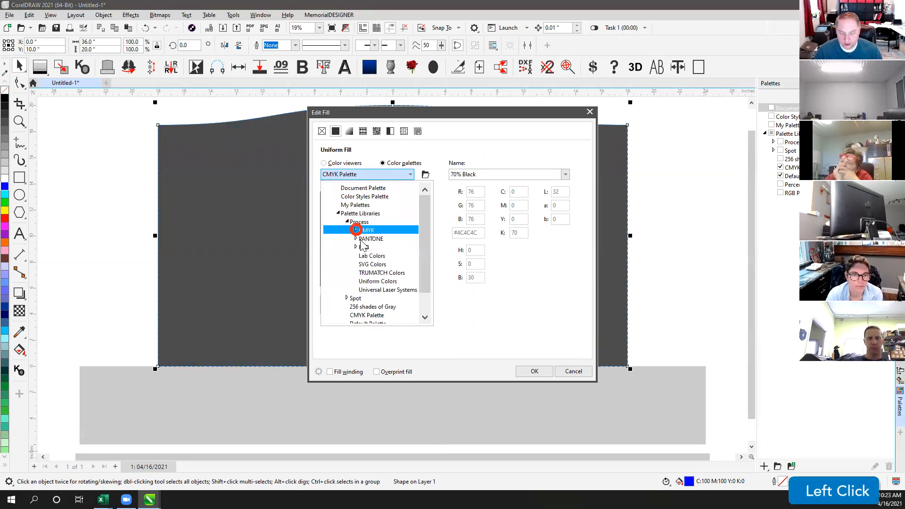
{"action": "left_click", "coordinate": [357, 239]}
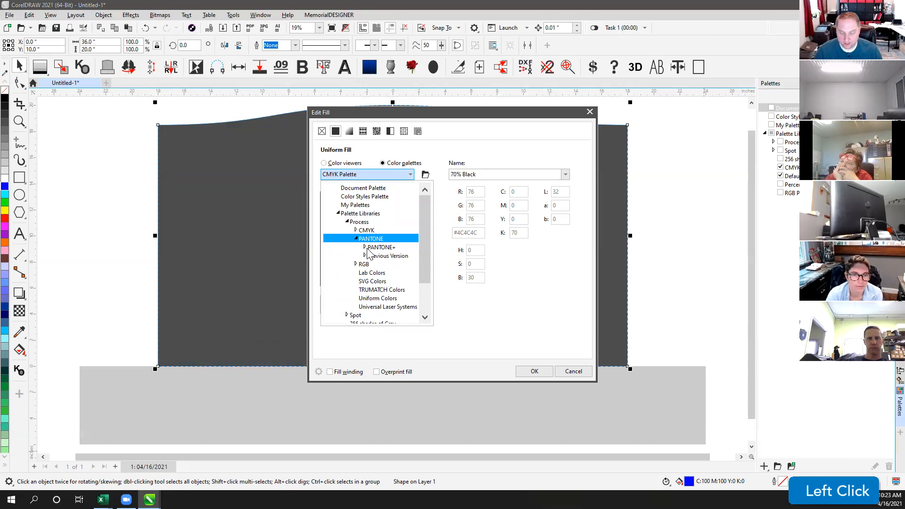
{"action": "left_click", "coordinate": [365, 247]}
{"action": "left_click", "coordinate": [356, 234]}
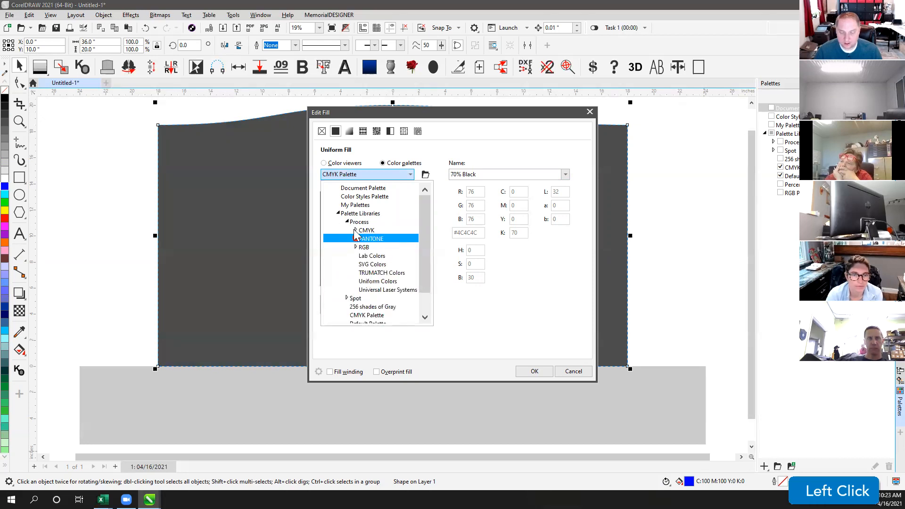
{"action": "left_click", "coordinate": [348, 222]}
{"action": "left_click", "coordinate": [359, 213]}
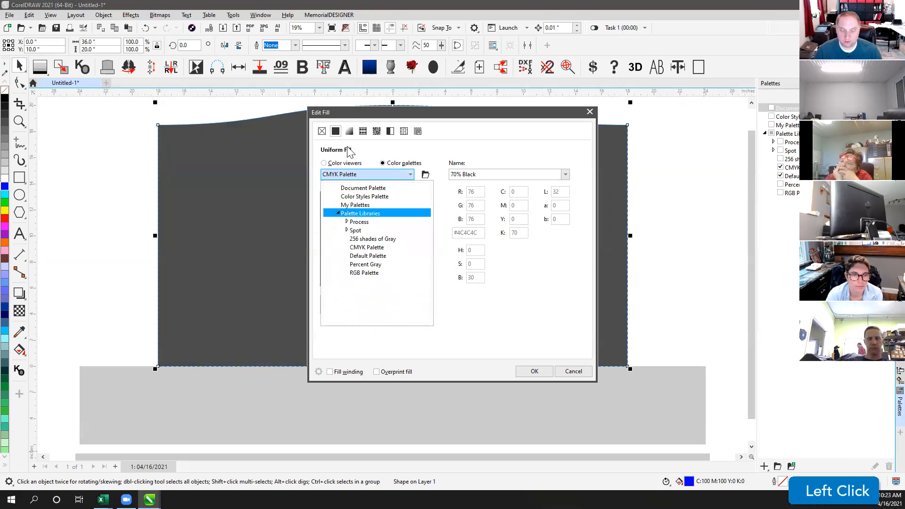
{"action": "left_click", "coordinate": [329, 132]}
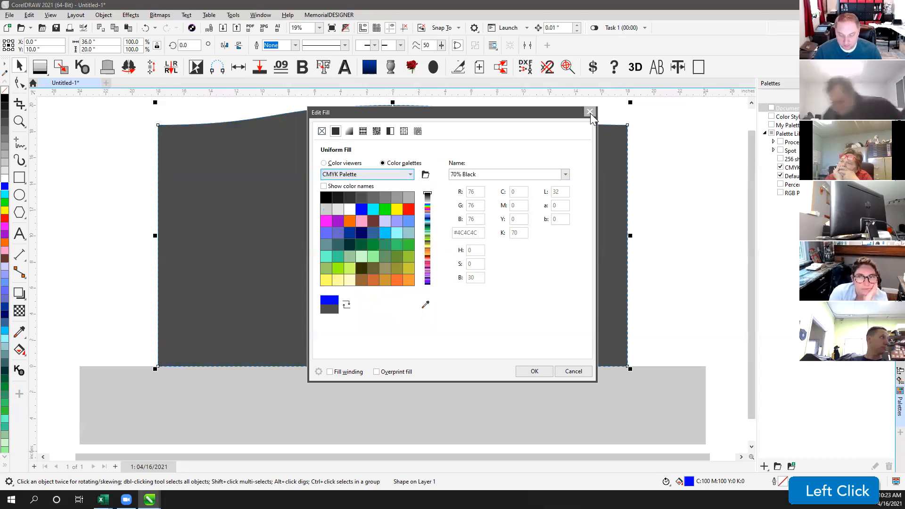
{"action": "left_click", "coordinate": [573, 373]}
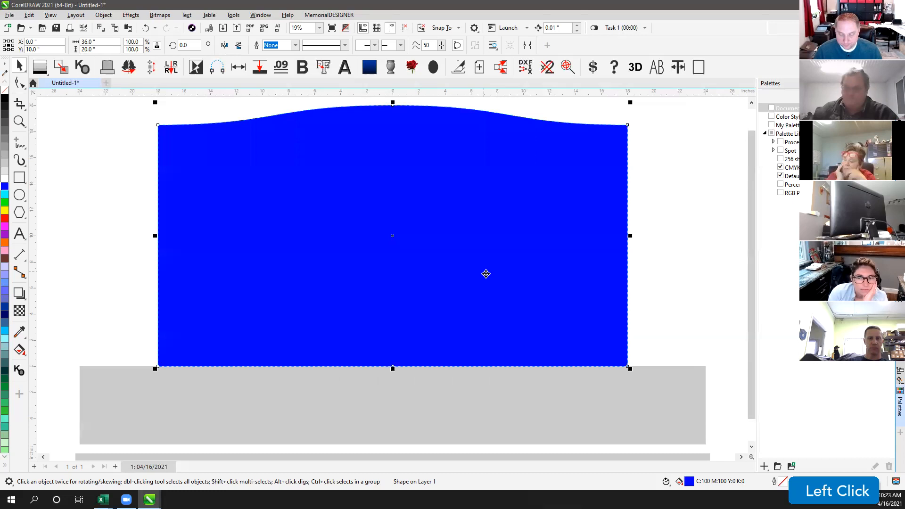
Step: Reselect the blue tablet and open its outline pen settings
{"action": "left_click", "coordinate": [679, 246]}
{"action": "left_click", "coordinate": [529, 247]}
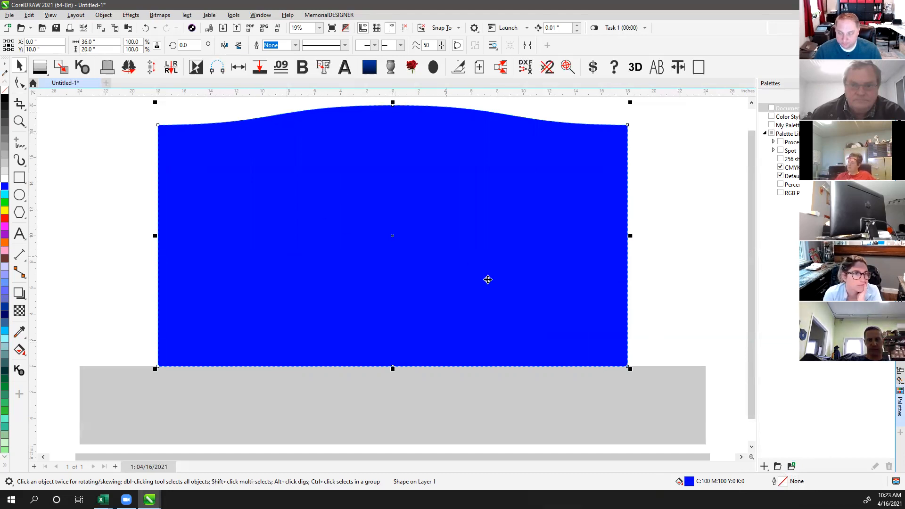
{"action": "left_click", "coordinate": [777, 482]}
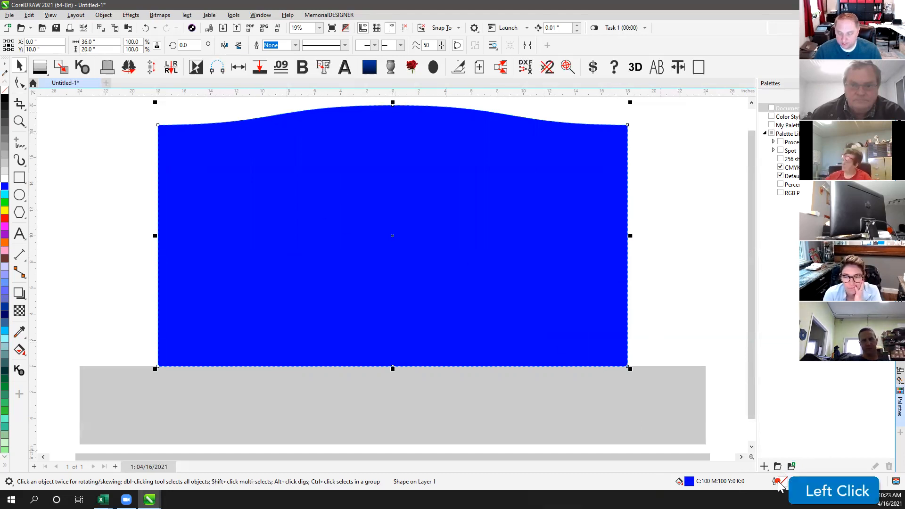
{"action": "double_click", "coordinate": [784, 483]}
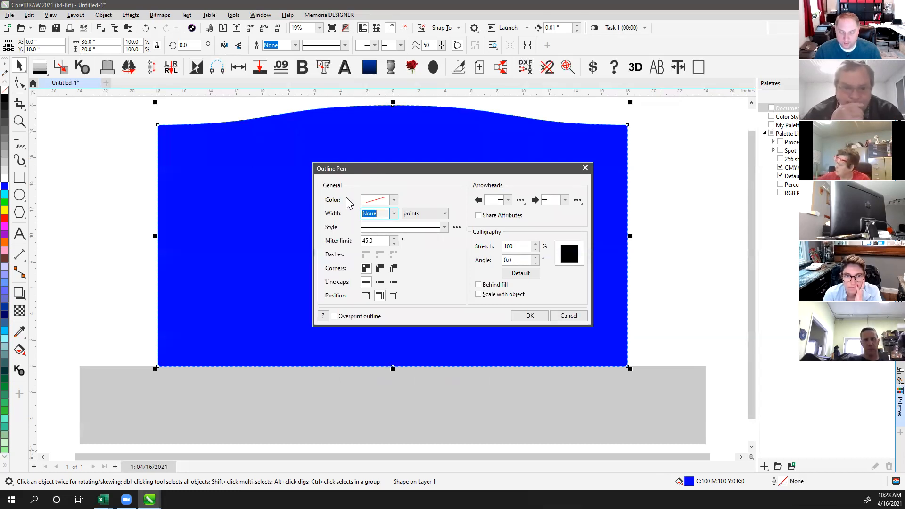
Step: Sample several blue shades in the CMYK color picker for the tablet's outline, ending on black
{"action": "left_click", "coordinate": [391, 200]}
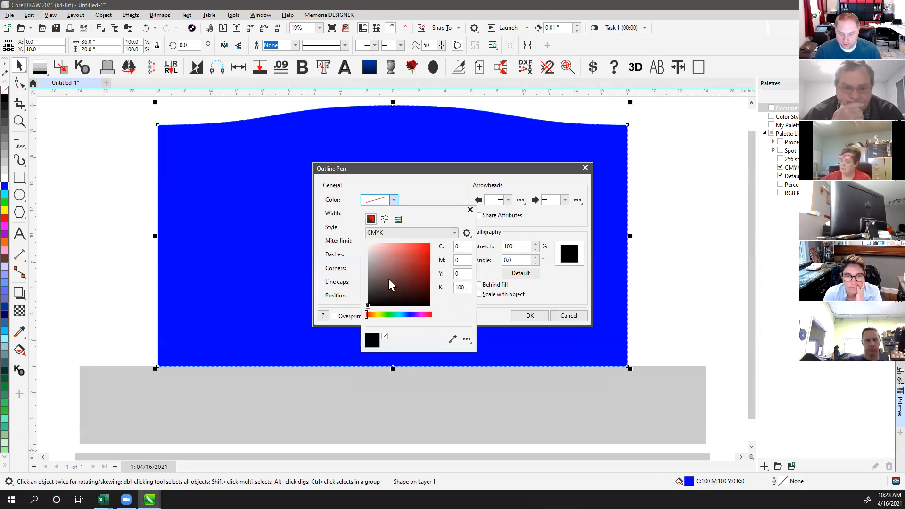
{"action": "left_click", "coordinate": [407, 315]}
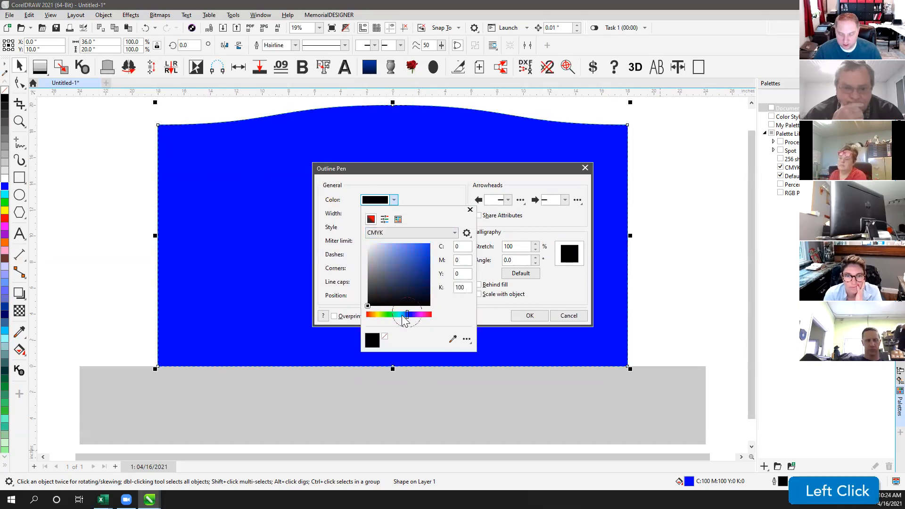
{"action": "left_click", "coordinate": [400, 260]}
{"action": "left_click", "coordinate": [414, 277]}
{"action": "left_click", "coordinate": [410, 259]}
{"action": "left_click", "coordinate": [396, 250]}
{"action": "left_click", "coordinate": [393, 267]}
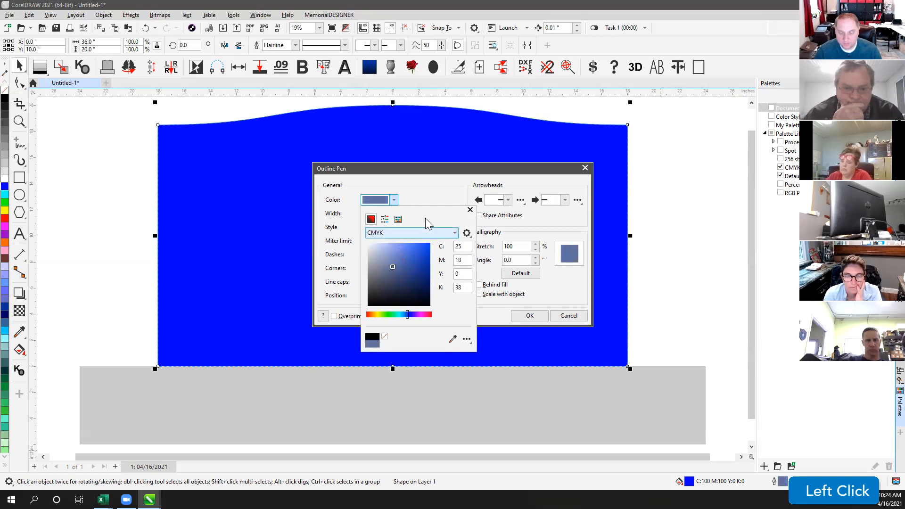
{"action": "left_click", "coordinate": [401, 302]}
{"action": "left_click", "coordinate": [421, 194]}
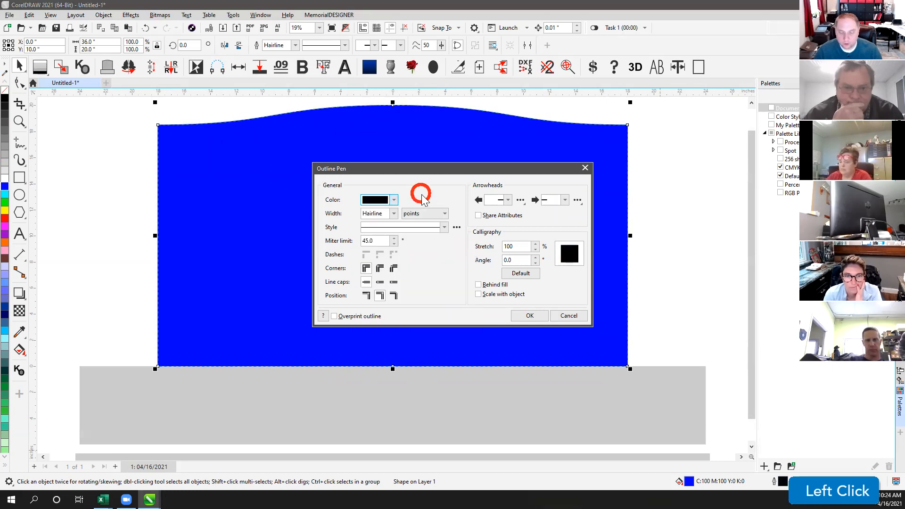
Step: Set the tablet's outline width to 12.0 pt and switch the width units to inches
{"action": "left_click", "coordinate": [394, 213]}
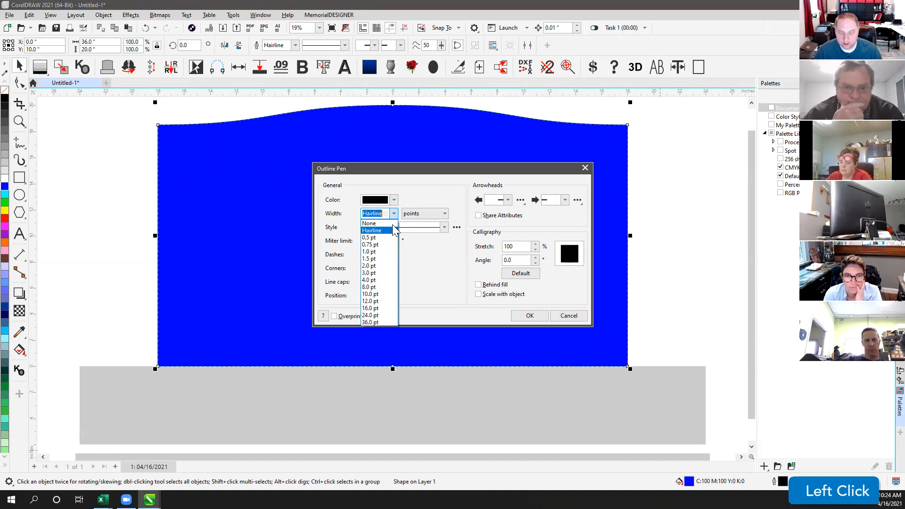
{"action": "left_click", "coordinate": [372, 300]}
{"action": "left_click", "coordinate": [444, 214]}
{"action": "left_click", "coordinate": [417, 222]}
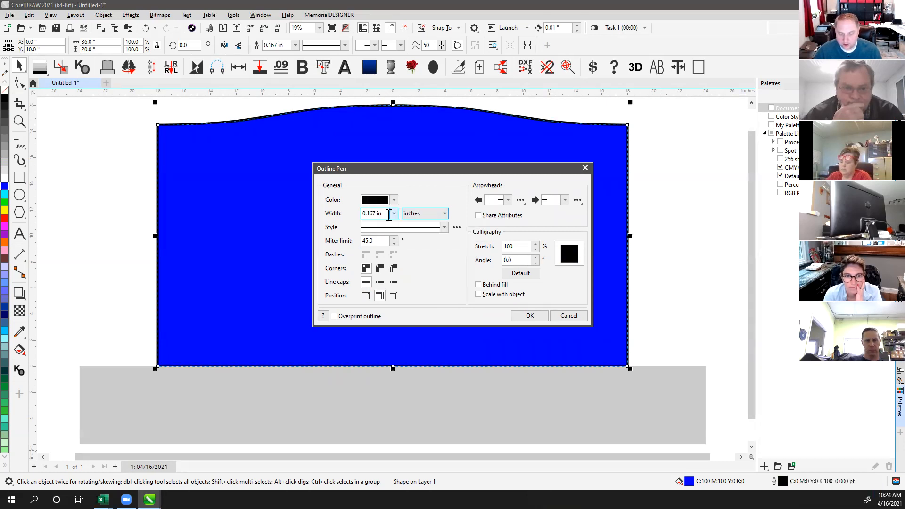
Step: Apply a dashed line style to the tablet's outline and select the miter limit value
{"action": "left_click", "coordinate": [444, 228]}
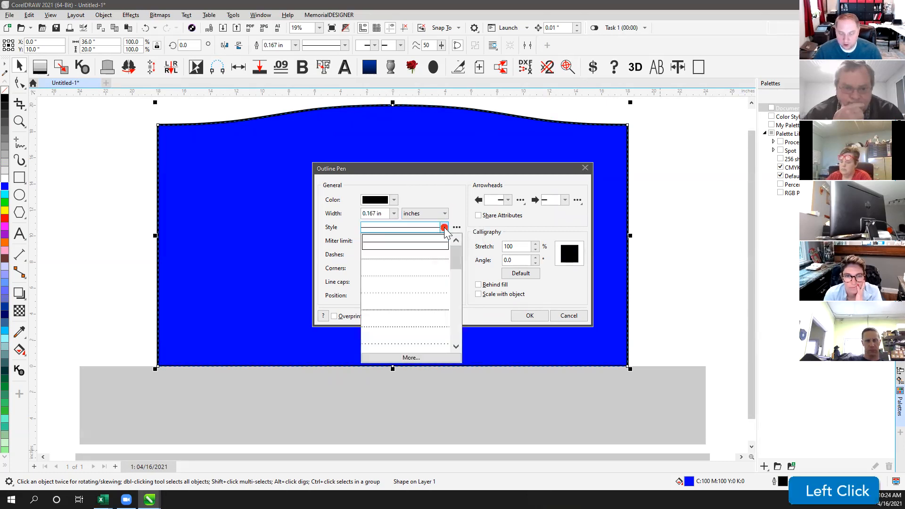
{"action": "left_click", "coordinate": [415, 342]}
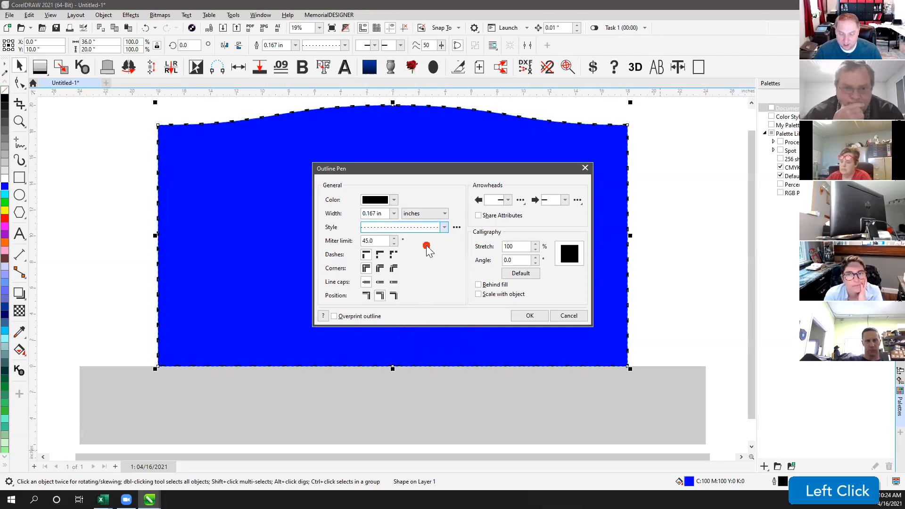
{"action": "left_click", "coordinate": [378, 241]}
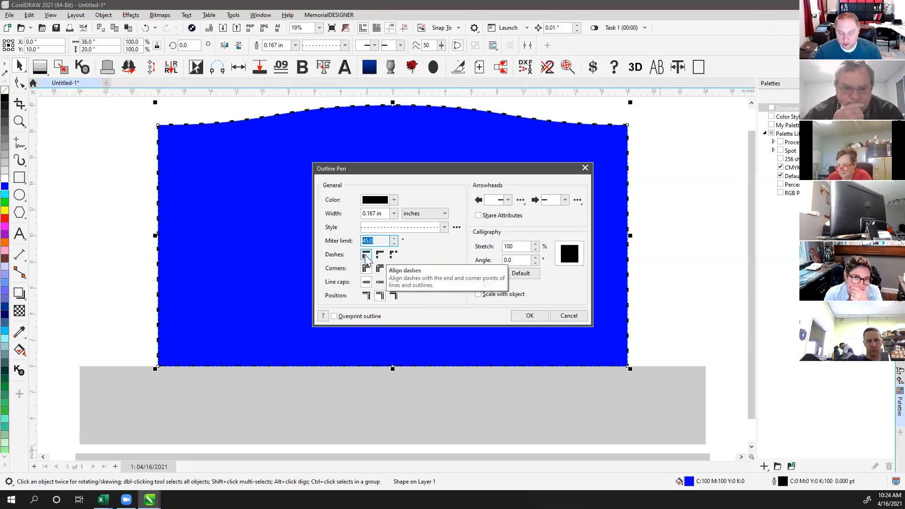
Step: Try the other dash alignments for the tablet's dashed outline, and switch its corners to round and finally to bevelled
{"action": "left_click", "coordinate": [378, 256]}
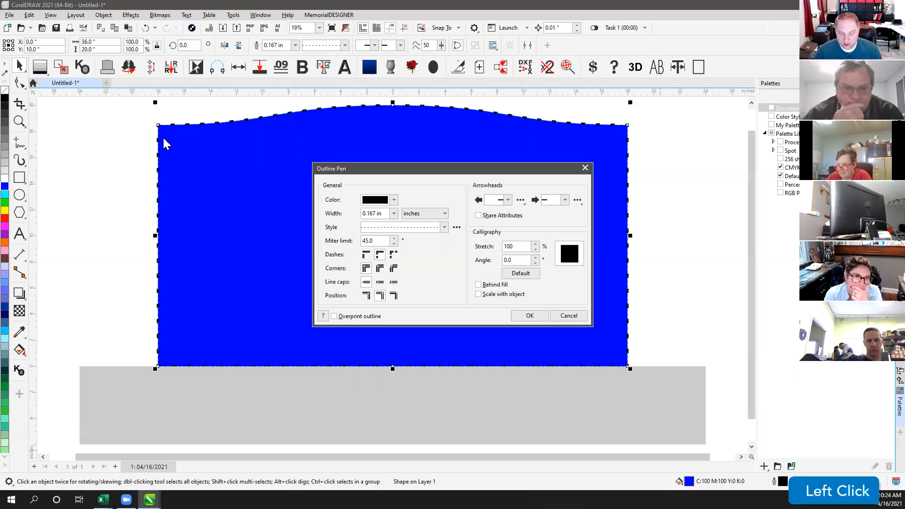
{"action": "left_click", "coordinate": [395, 256]}
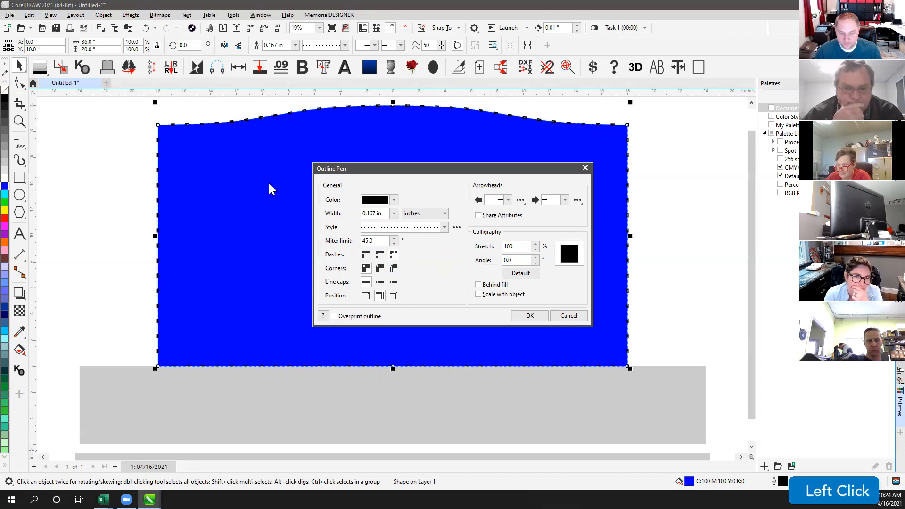
{"action": "left_click", "coordinate": [380, 269]}
{"action": "left_click", "coordinate": [393, 269]}
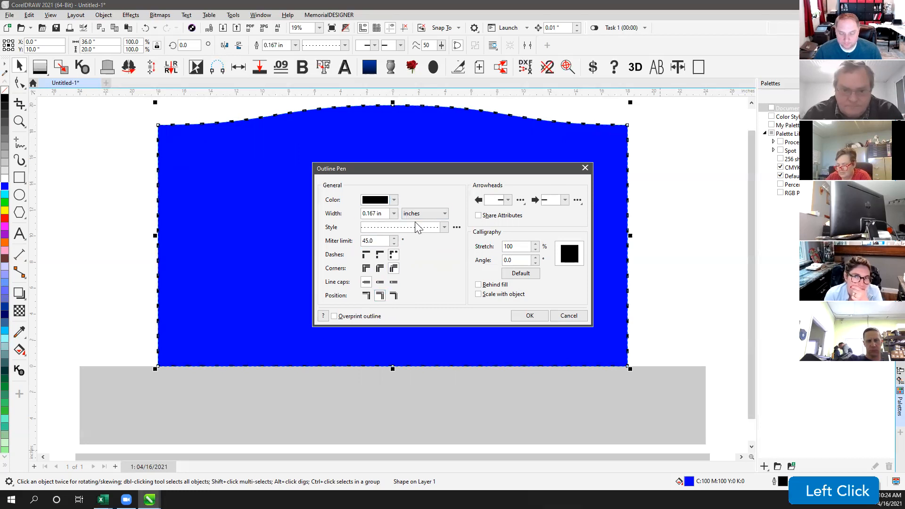
Step: Switch the tablet's outline to a solid line with round caps, and discard the outline pen changes
{"action": "left_click", "coordinate": [444, 227]}
{"action": "left_click", "coordinate": [400, 237]}
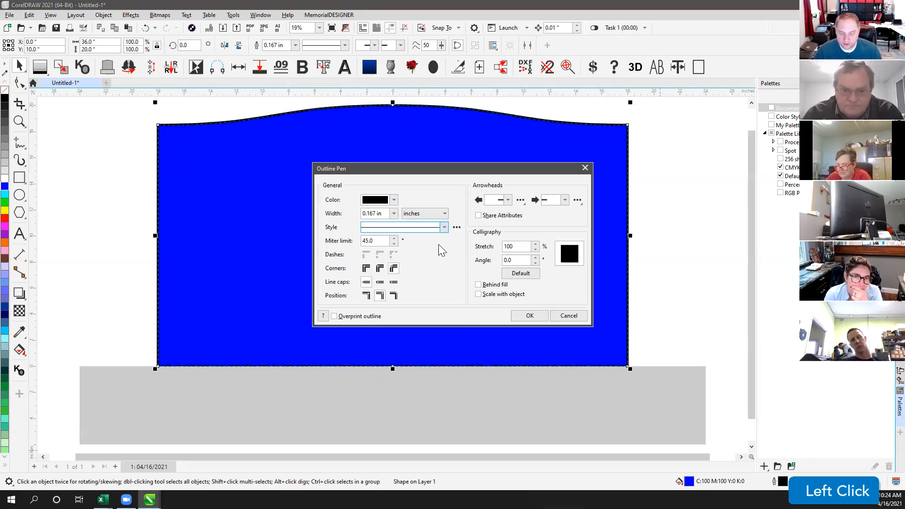
{"action": "left_click", "coordinate": [379, 282]}
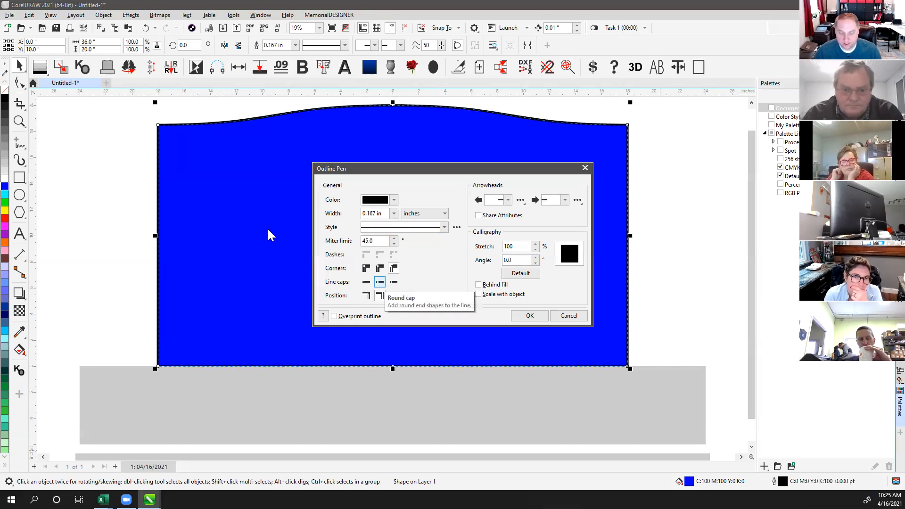
{"action": "left_click", "coordinate": [8, 134]}
{"action": "left_click", "coordinate": [568, 316]}
Step: Draw a freehand curve about 1.23 in wide and 7.7 in high in the empty area left of the tablet
{"action": "left_click", "coordinate": [19, 142]}
{"action": "left_click_drag", "start_coordinate": [98, 133], "coordinate": [114, 233]}
{"action": "scroll", "coordinate": [117, 242], "scroll_direction": "up", "scroll_amount": 5}
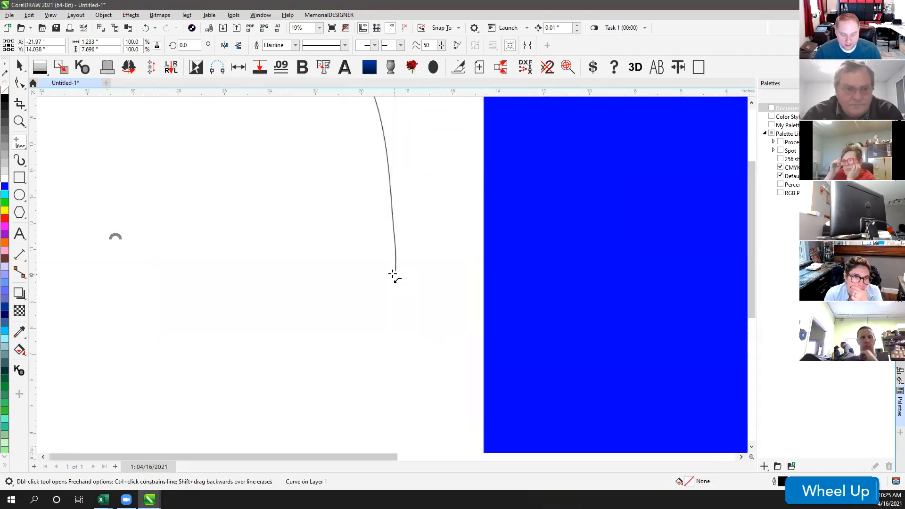
{"action": "left_click", "coordinate": [19, 66]}
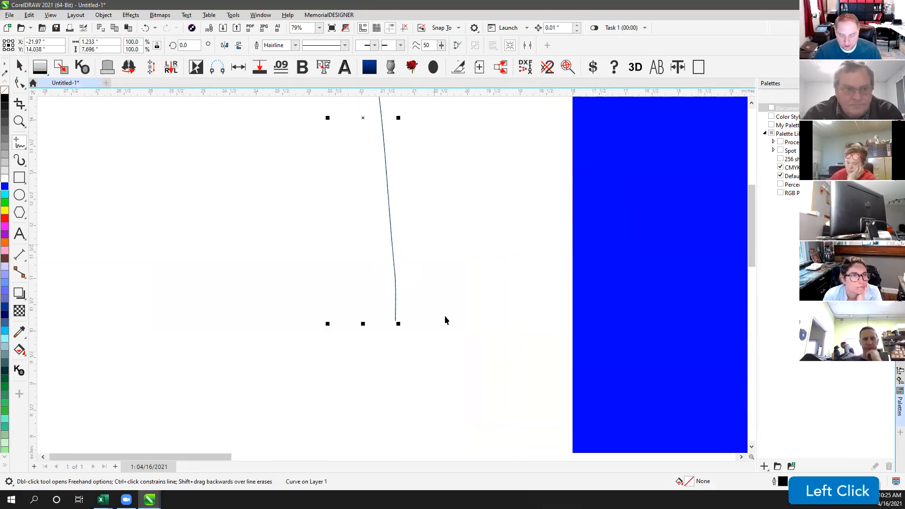
Step: Set the freehand curve's outline width to 0.1 in and move the outline settings clear of the curve
{"action": "left_click", "coordinate": [776, 482]}
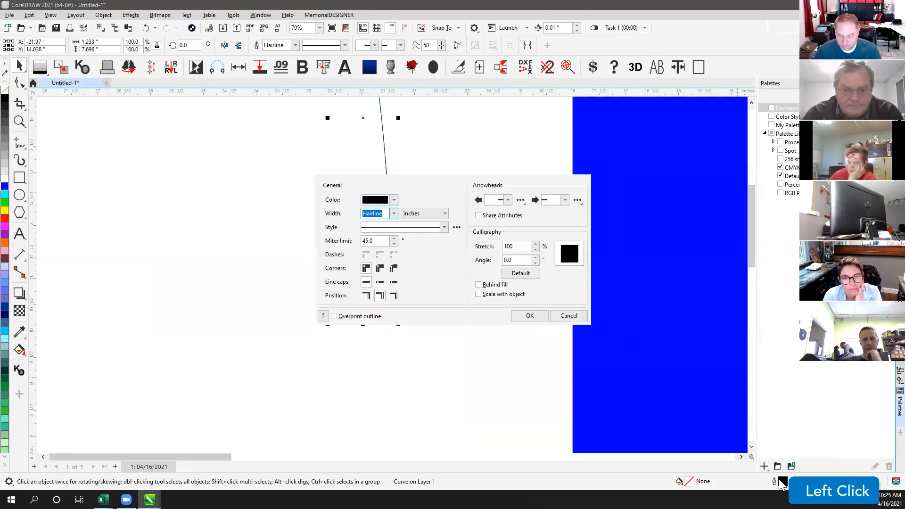
{"action": "left_click", "coordinate": [393, 213]}
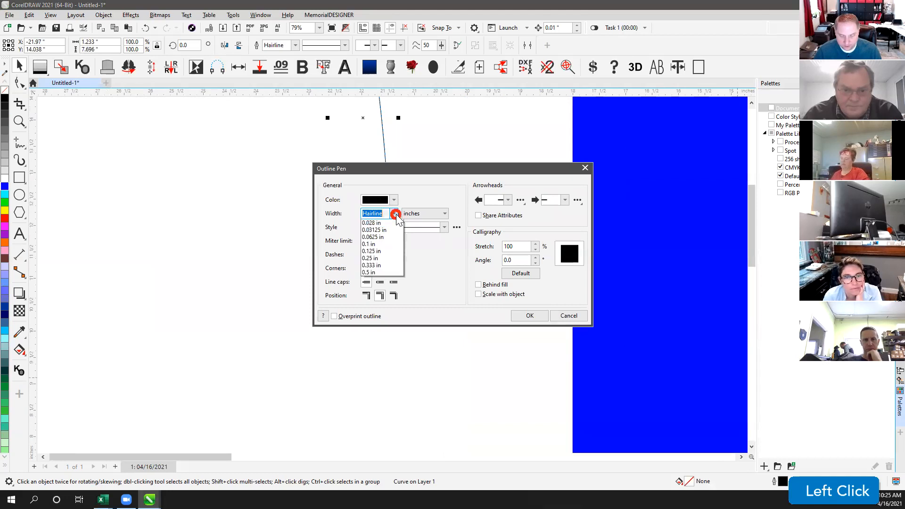
{"action": "left_click", "coordinate": [384, 288]}
{"action": "left_click_drag", "start_coordinate": [434, 173], "coordinate": [602, 171]}
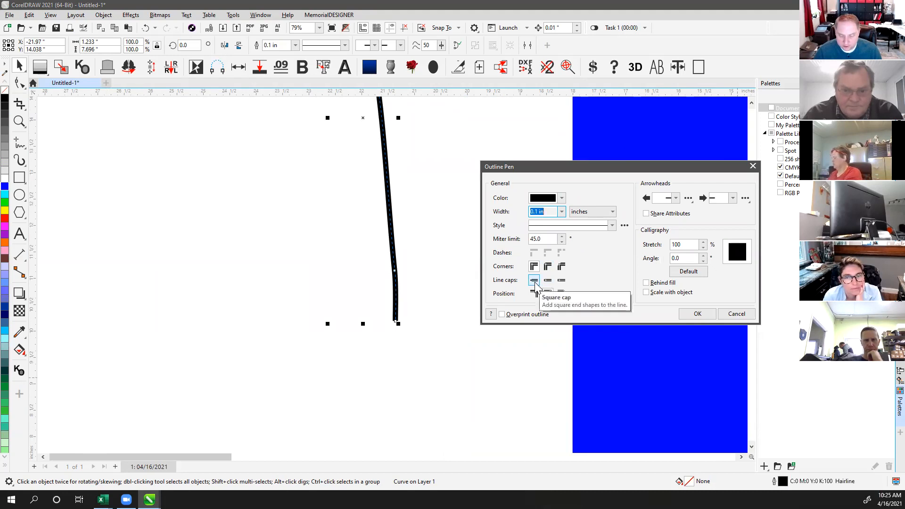
Step: Try the round and extended line caps on the curve, and apply the outline with square caps
{"action": "left_click", "coordinate": [548, 281]}
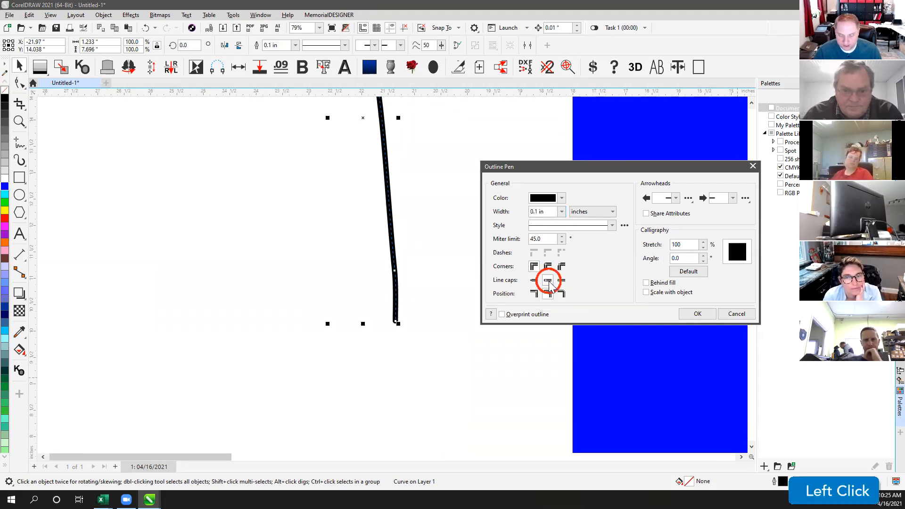
{"action": "scroll", "coordinate": [405, 321], "scroll_direction": "up", "scroll_amount": 1}
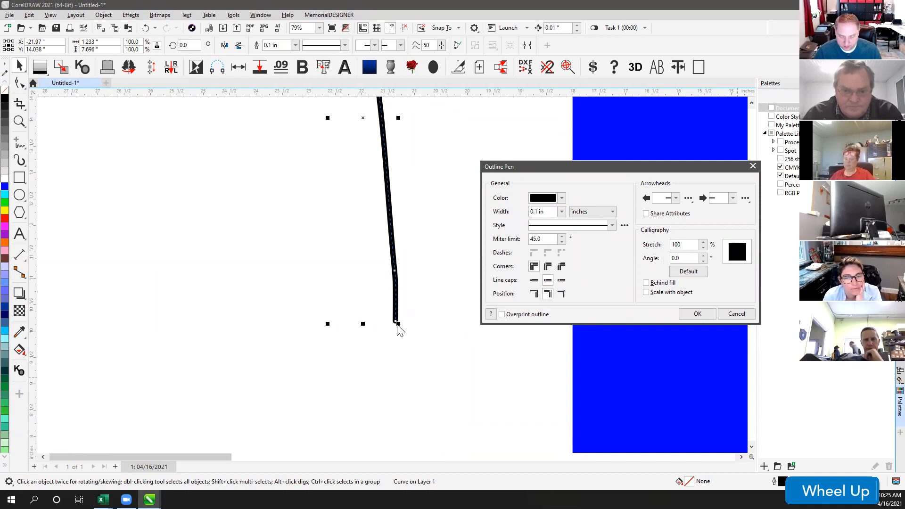
{"action": "left_click", "coordinate": [562, 282]}
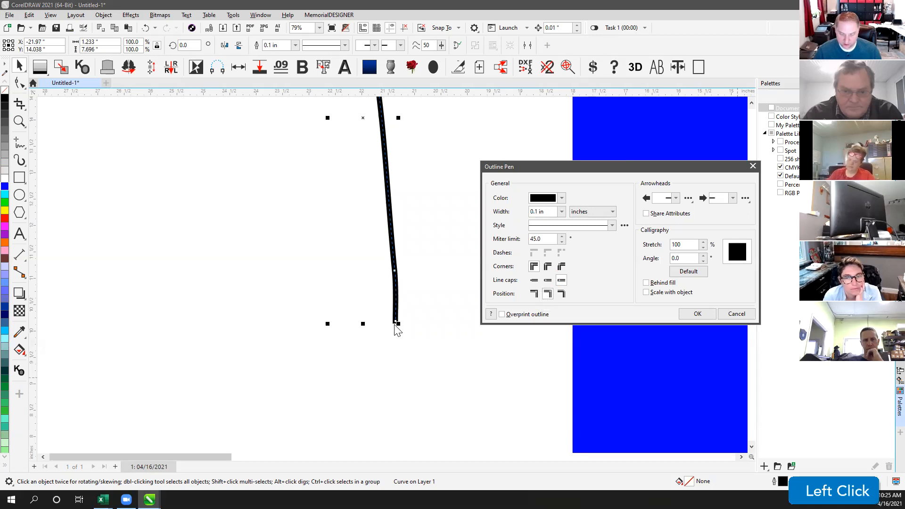
{"action": "left_click", "coordinate": [535, 282]}
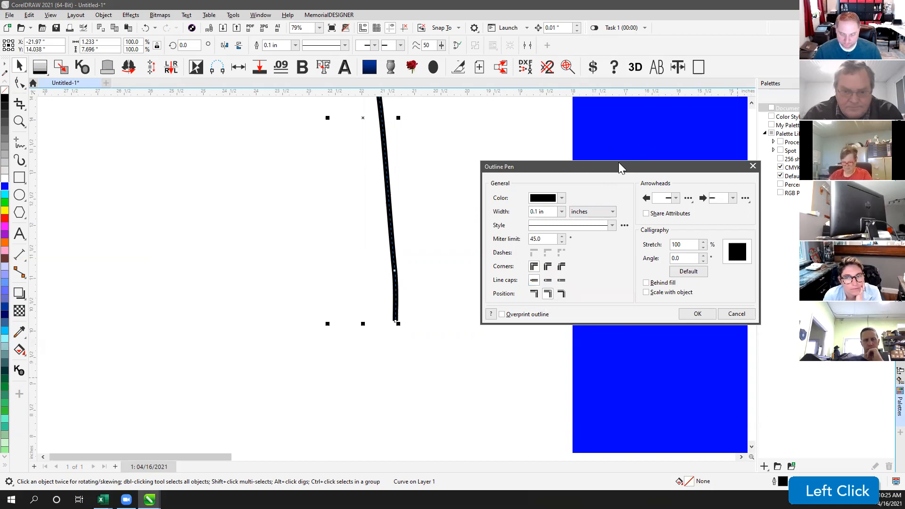
{"action": "left_click_drag", "start_coordinate": [618, 162], "coordinate": [423, 111]}
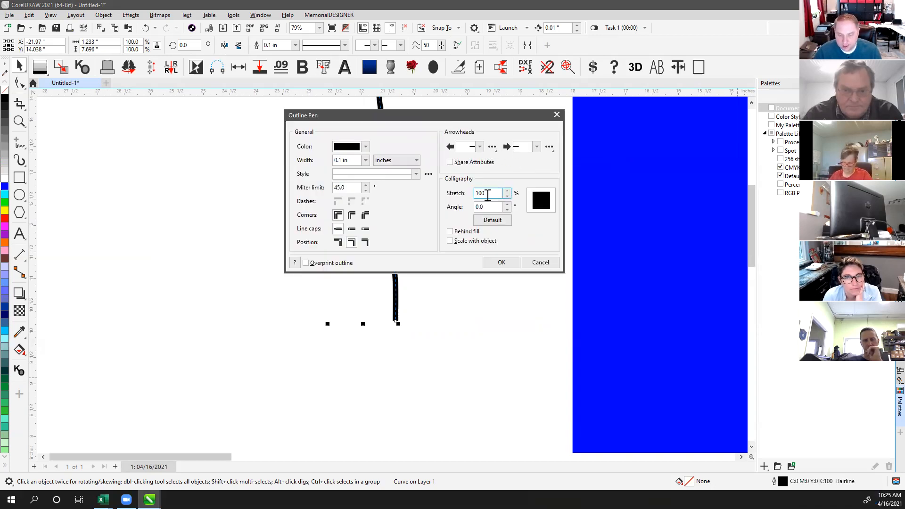
{"action": "left_click", "coordinate": [506, 210]}
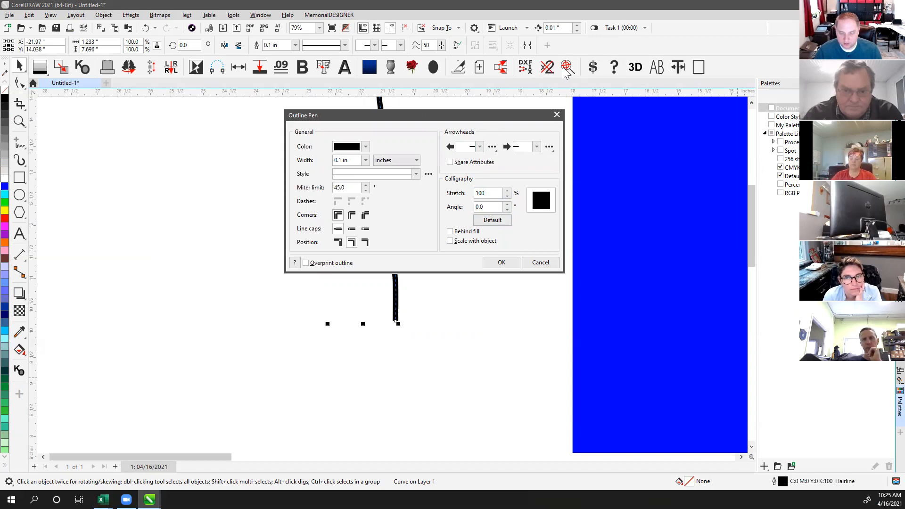
{"action": "left_click", "coordinate": [512, 262]}
Step: Try red crosshair ends on the freehand curve, and undo them
{"action": "left_click", "coordinate": [383, 137]}
{"action": "left_click", "coordinate": [565, 67]}
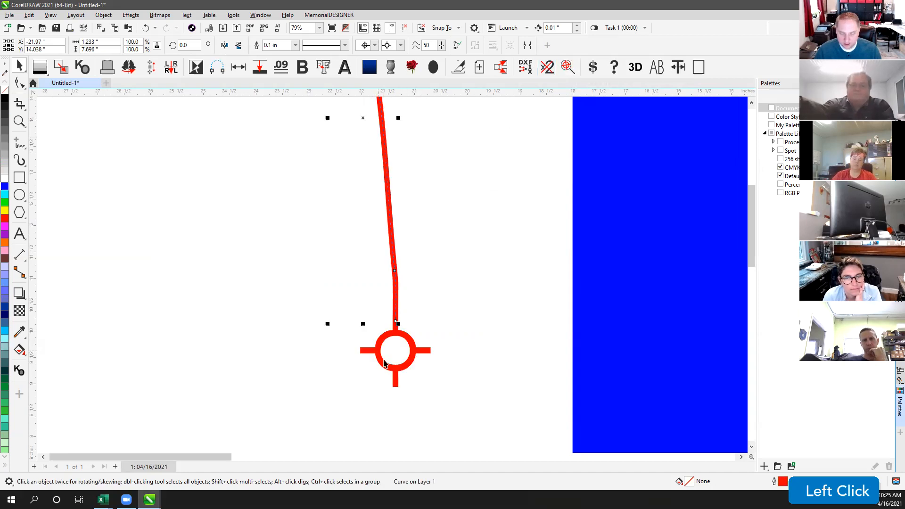
{"action": "scroll", "coordinate": [396, 292], "scroll_direction": "down", "scroll_amount": 3}
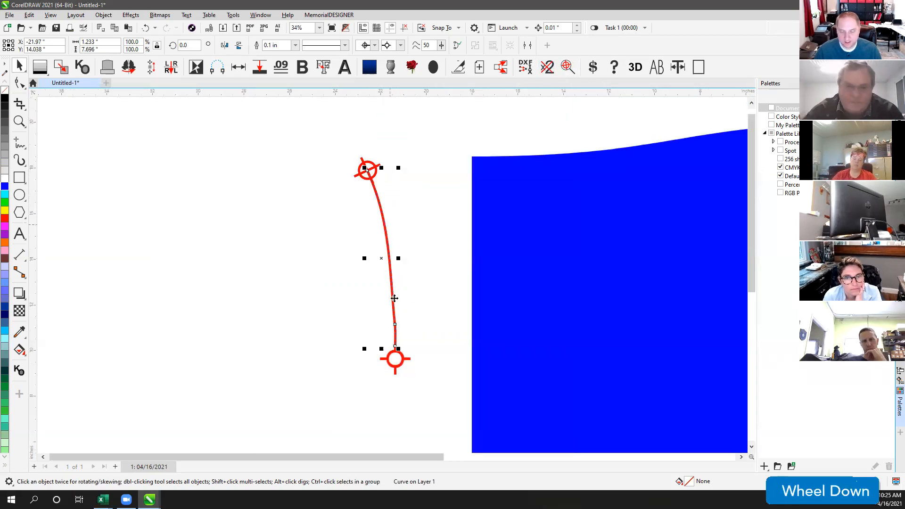
{"action": "key", "text": "ctrl+z"}
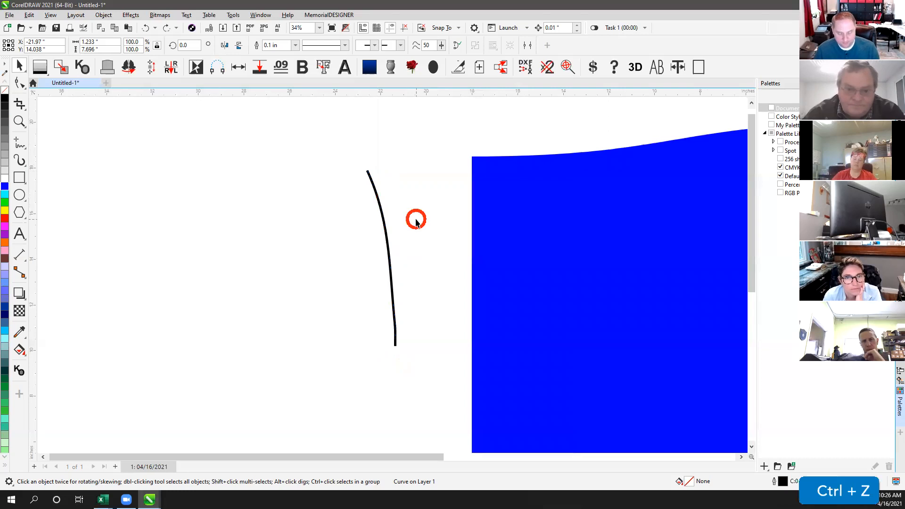
Step: Delete the freehand curve beside the tablet and leave nothing selected
{"action": "key", "text": "F4"}
{"action": "left_click", "coordinate": [101, 136]}
{"action": "key", "text": "Delete"}
{"action": "left_click", "coordinate": [101, 137]}
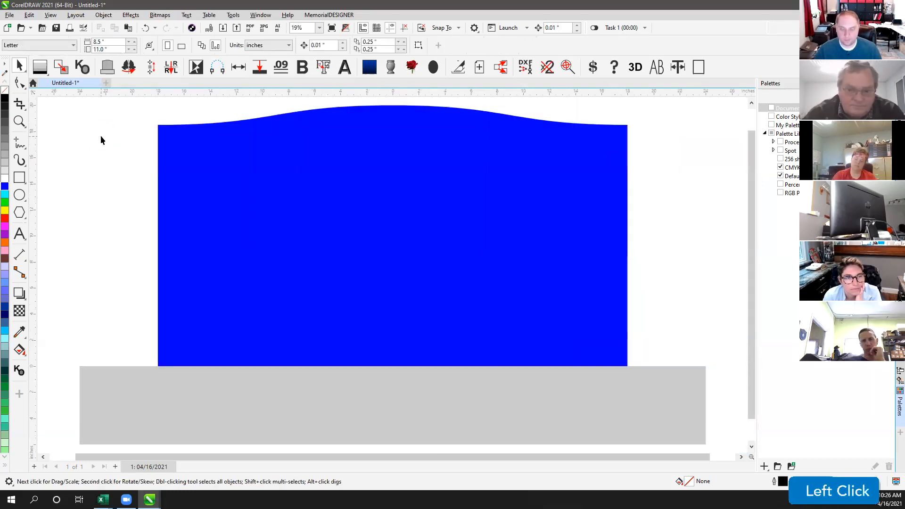
Step: Check the document's color profile readout, and collapse the Palettes docker to widen the drawing area
{"action": "left_click", "coordinate": [895, 481]}
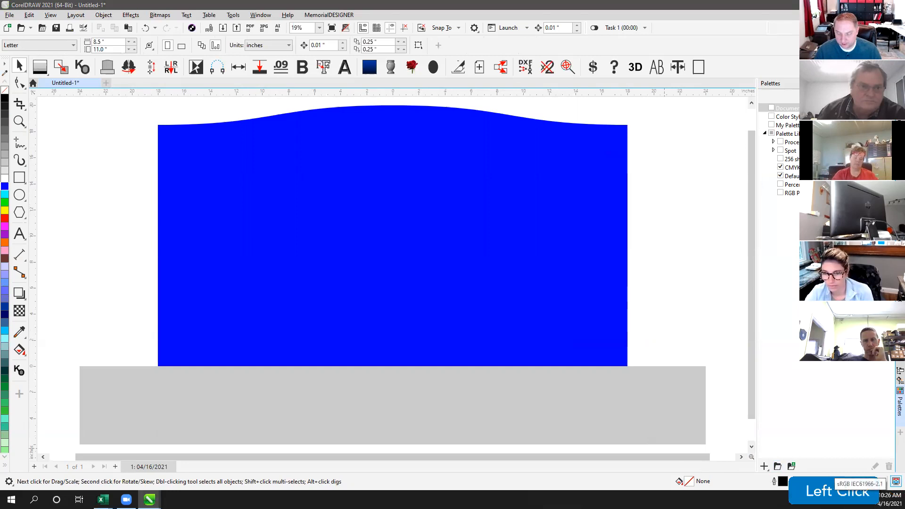
{"action": "left_click", "coordinate": [895, 481]}
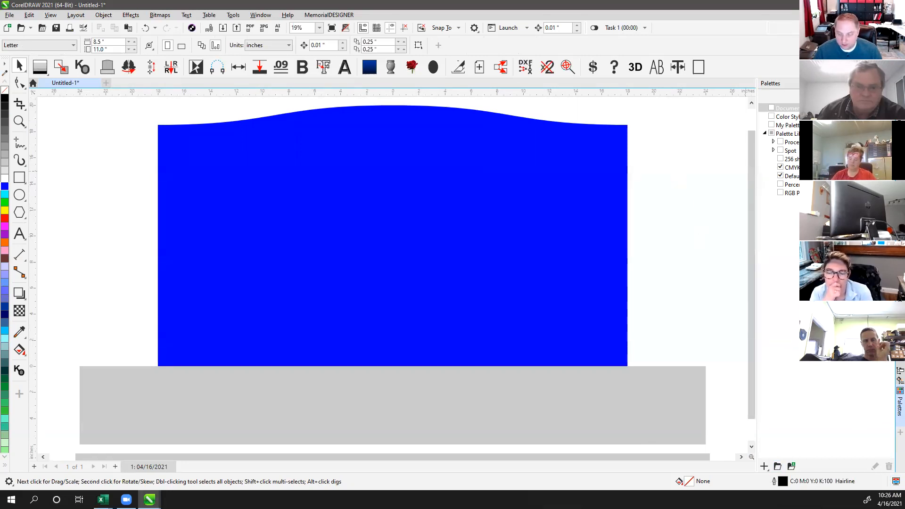
{"action": "left_click", "coordinate": [888, 83]}
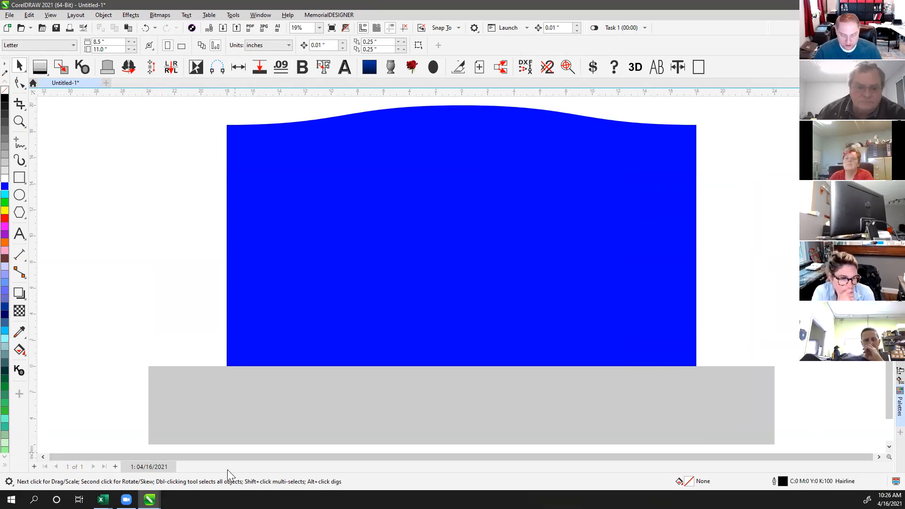
{"action": "left_click", "coordinate": [200, 467]}
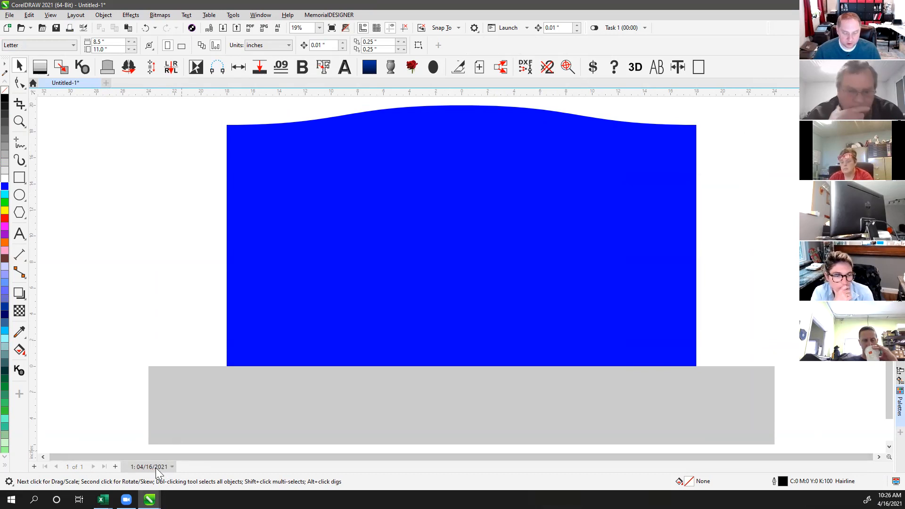
Step: Insert a blank page before the monument page and flip between the two pages
{"action": "left_click", "coordinate": [33, 467]}
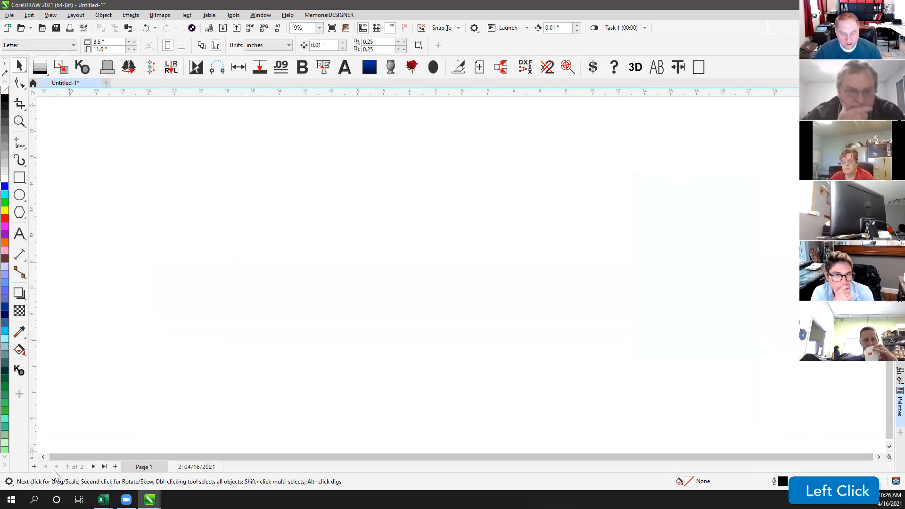
{"action": "left_click", "coordinate": [93, 467]}
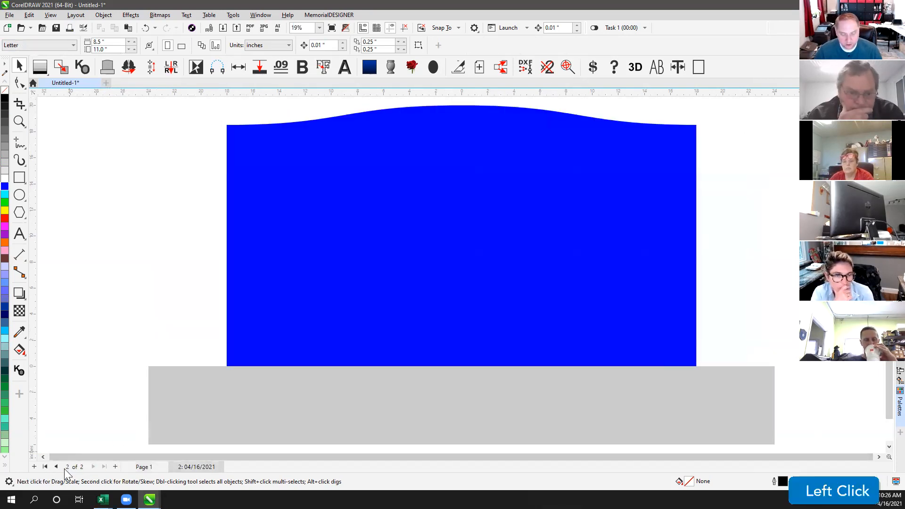
{"action": "left_click", "coordinate": [57, 467]}
{"action": "left_click", "coordinate": [92, 466]}
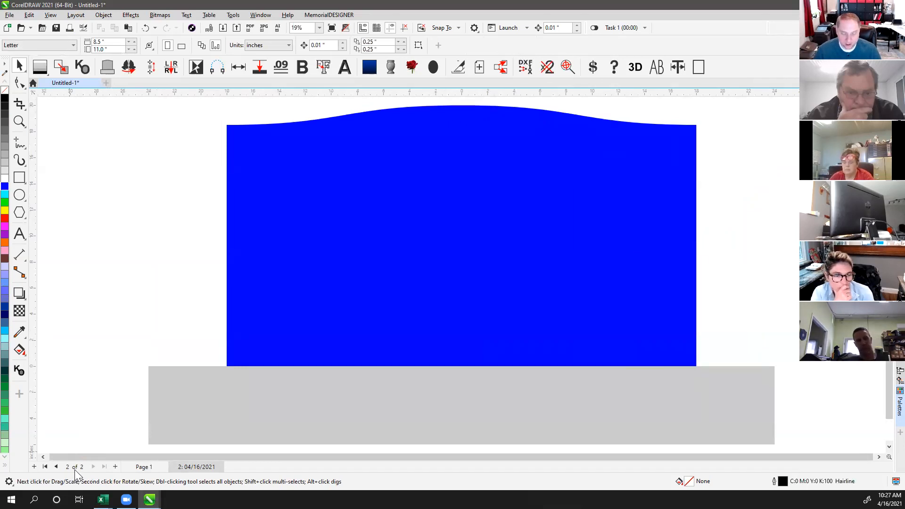
Step: View the Go To Page prompt without changing the page, and jump to the first and then the last page
{"action": "left_click", "coordinate": [81, 468]}
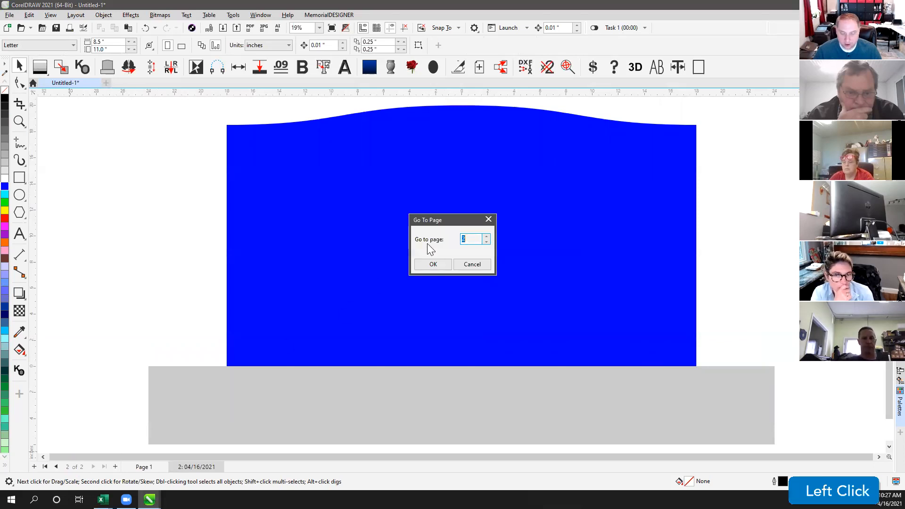
{"action": "left_click", "coordinate": [472, 265]}
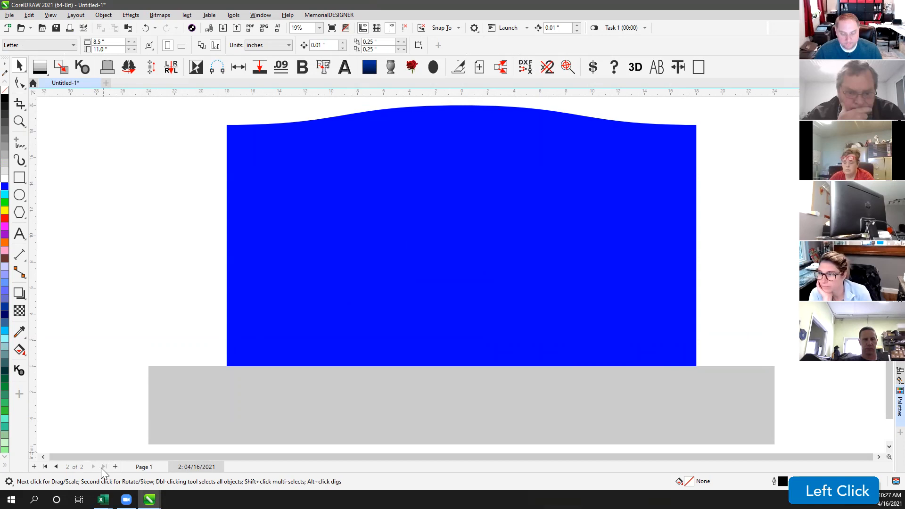
{"action": "left_click", "coordinate": [45, 467]}
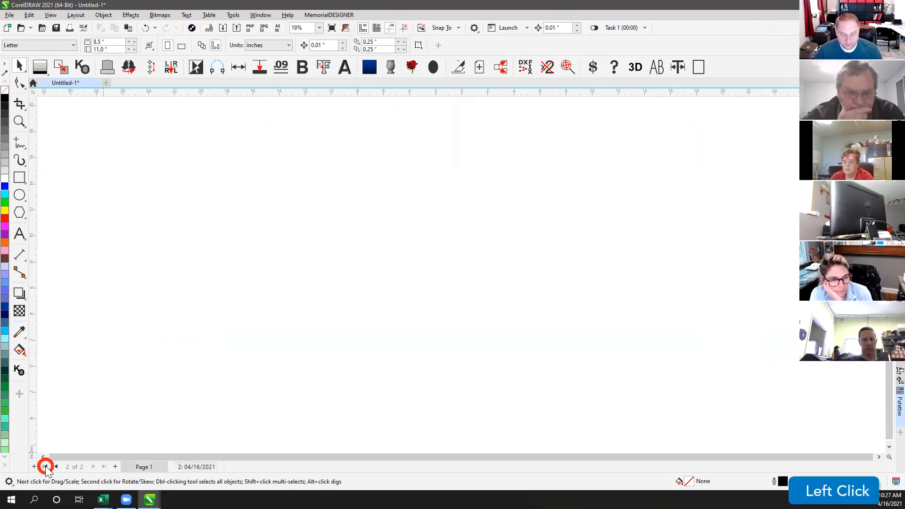
{"action": "left_click", "coordinate": [105, 467]}
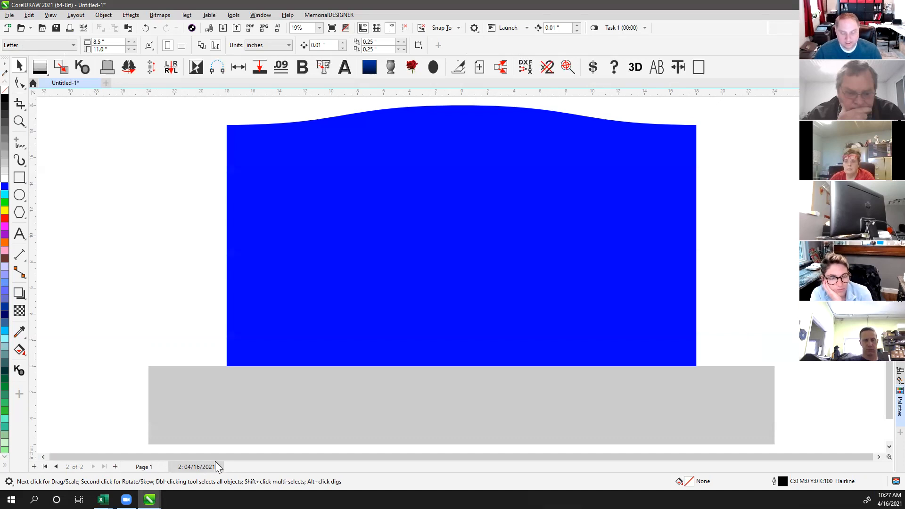
Step: Review the page commands available for Page 1, and return to the monument page with all objects in view
{"action": "left_click", "coordinate": [145, 468]}
{"action": "right_click", "coordinate": [143, 467]}
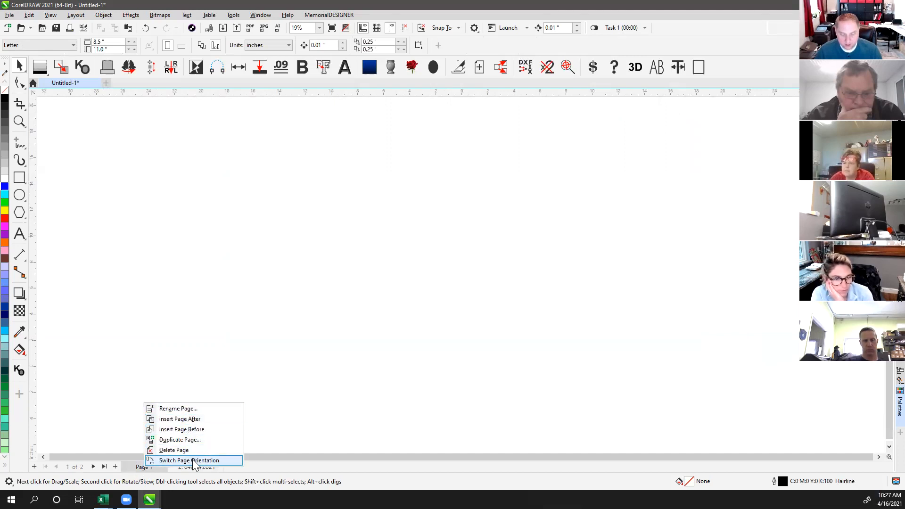
{"action": "left_click", "coordinate": [218, 371]}
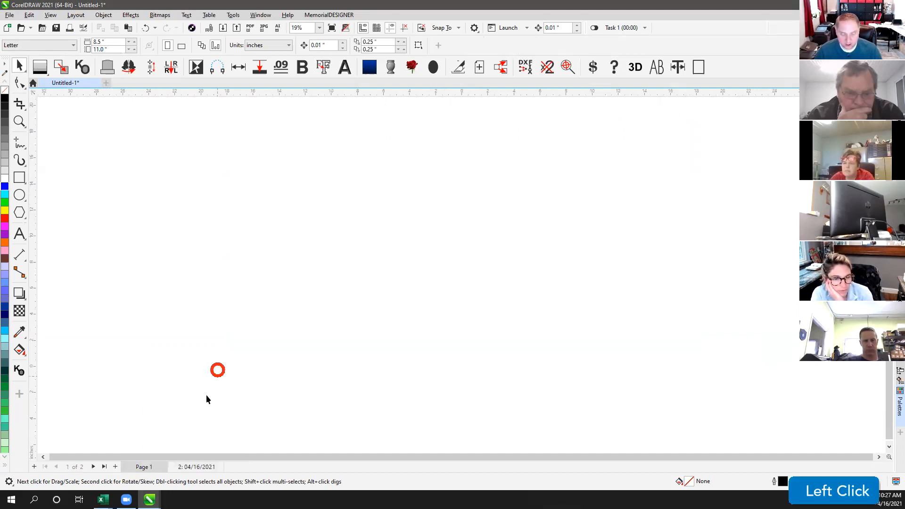
{"action": "left_click", "coordinate": [190, 467]}
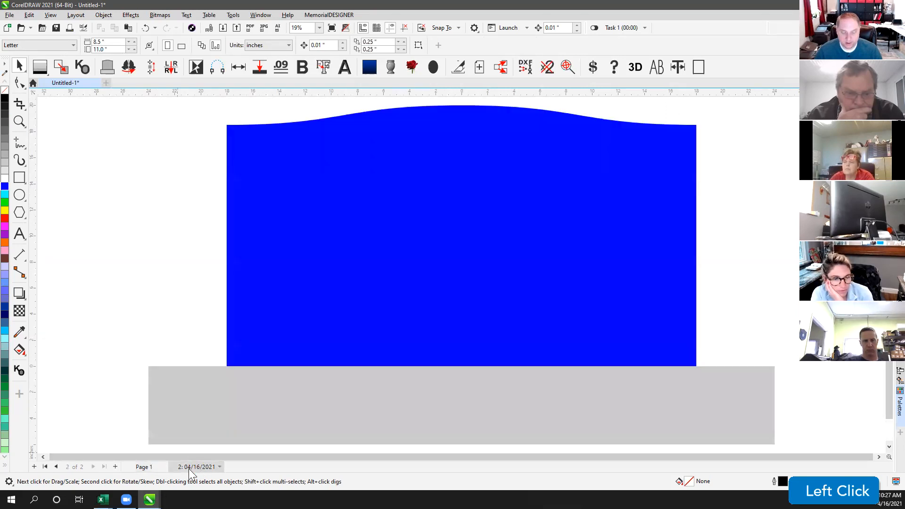
{"action": "key", "text": "F4"}
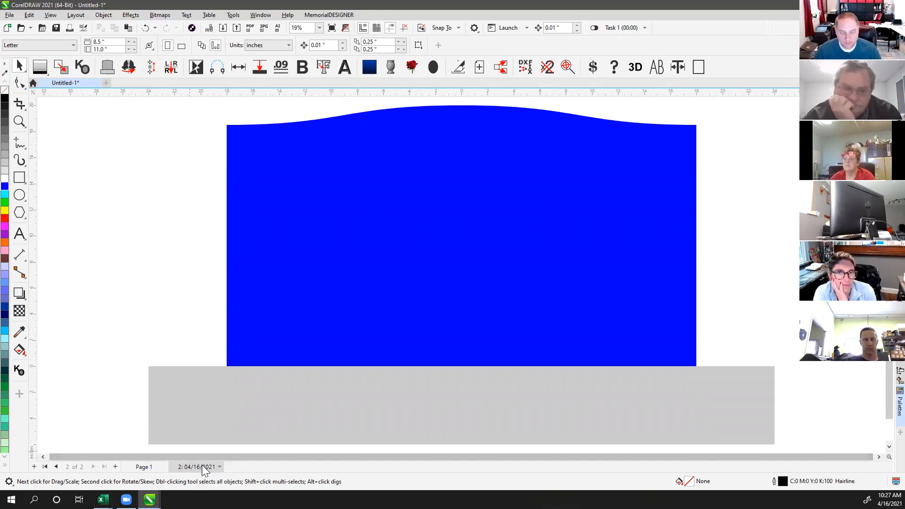
Step: Add a blank page after the monument page and switch between the document's pages
{"action": "left_click", "coordinate": [144, 467]}
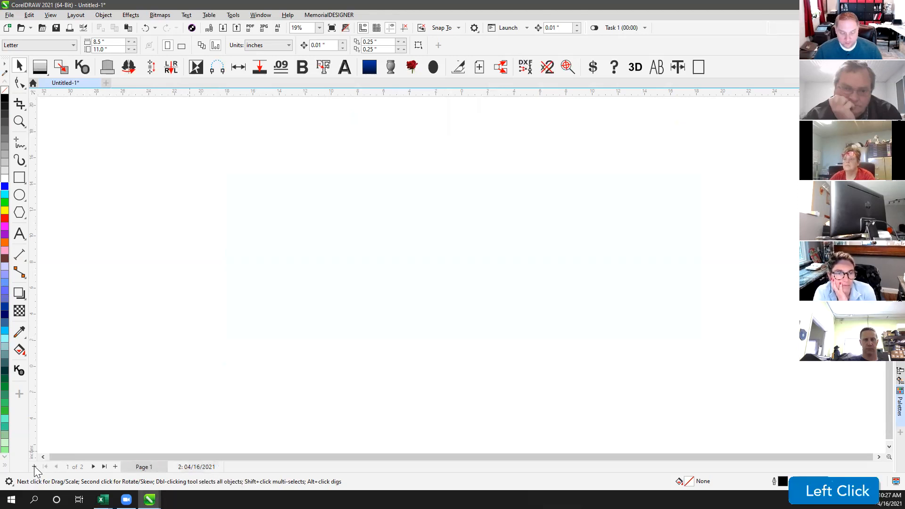
{"action": "left_click", "coordinate": [193, 467]}
{"action": "left_click", "coordinate": [116, 467]}
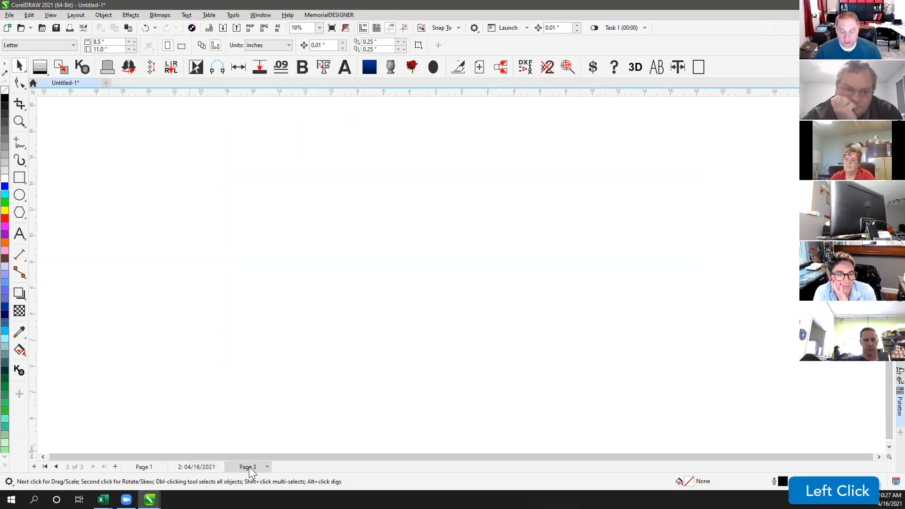
{"action": "left_click", "coordinate": [202, 466]}
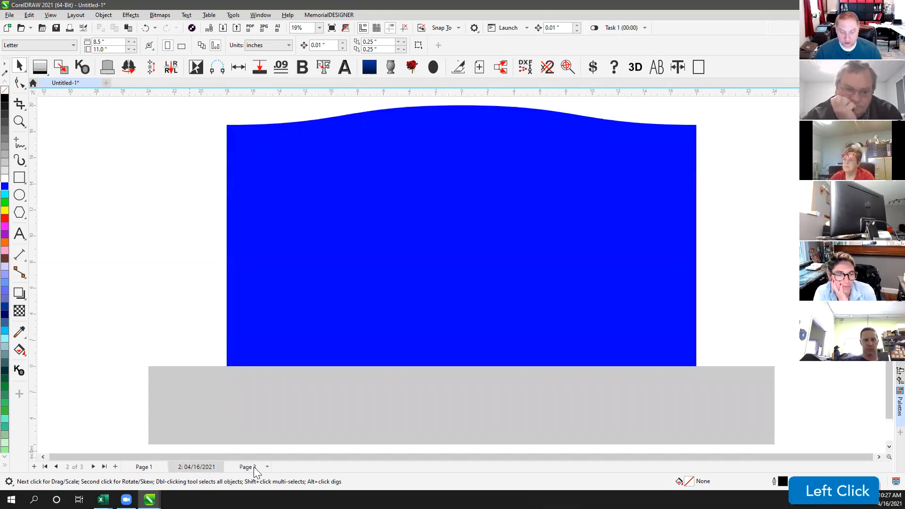
{"action": "left_click", "coordinate": [253, 466]}
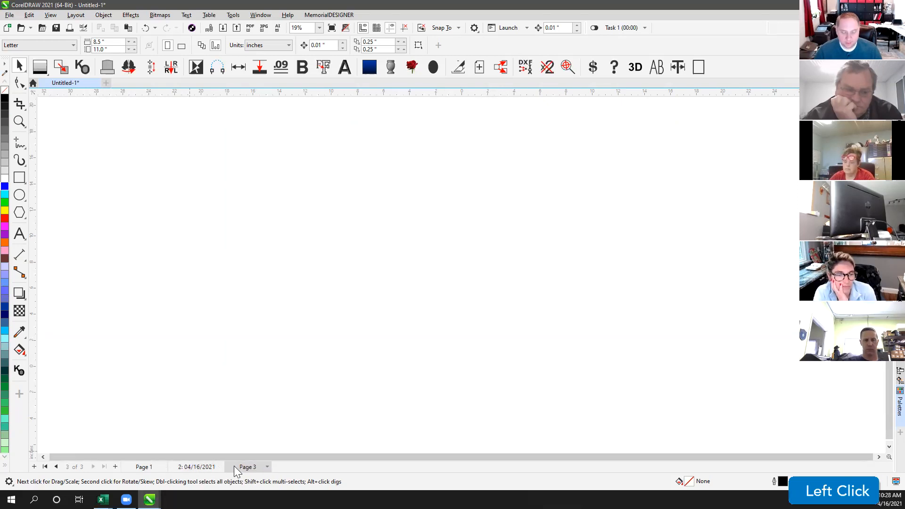
Step: Rename the blank third page as Approved
{"action": "right_click", "coordinate": [247, 466]}
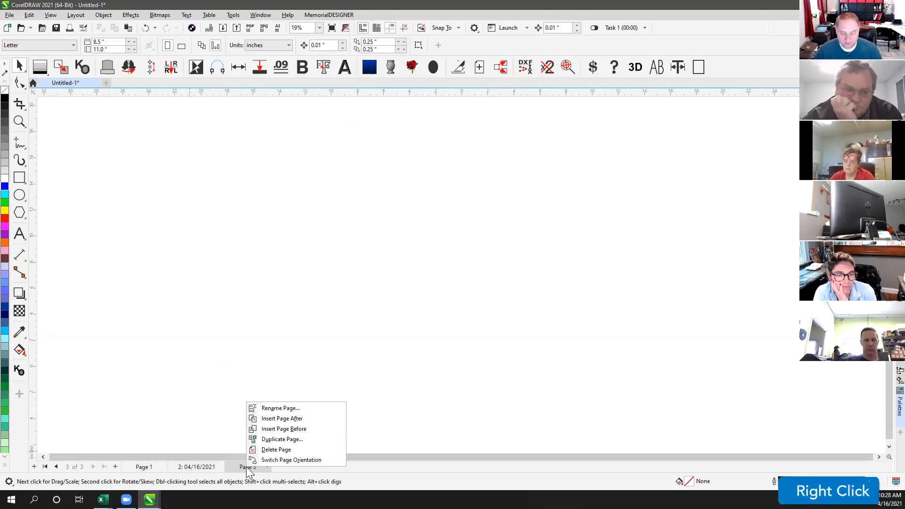
{"action": "left_click", "coordinate": [280, 408]}
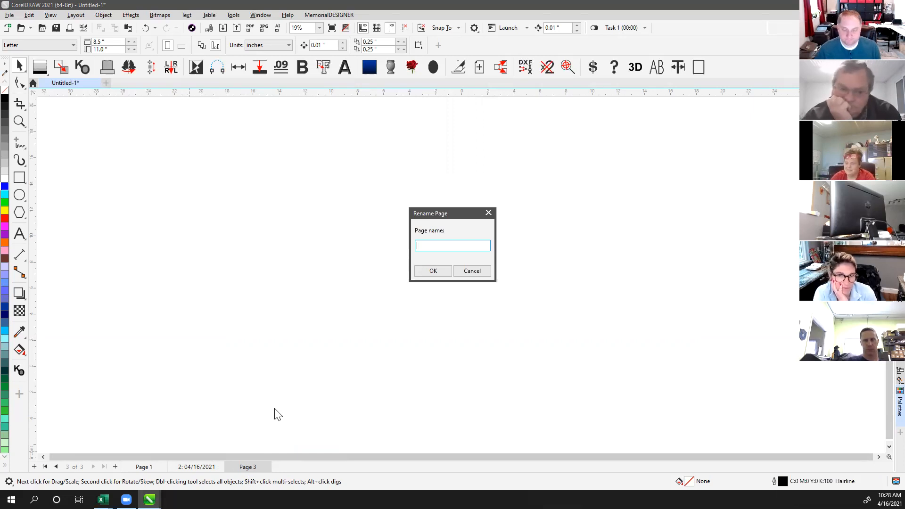
{"action": "left_click", "coordinate": [442, 246]}
{"action": "type", "text": "App"}
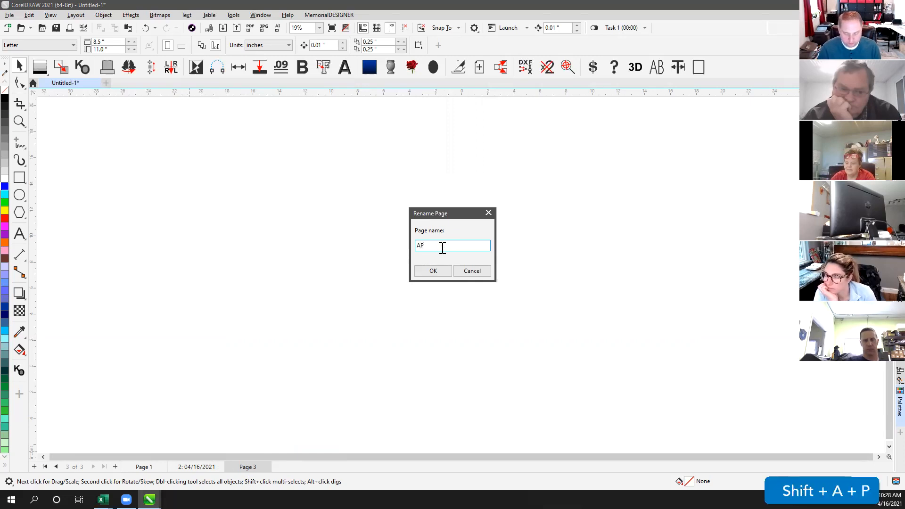
{"action": "key", "text": "BackSpace"}
{"action": "type", "text": "proved"}
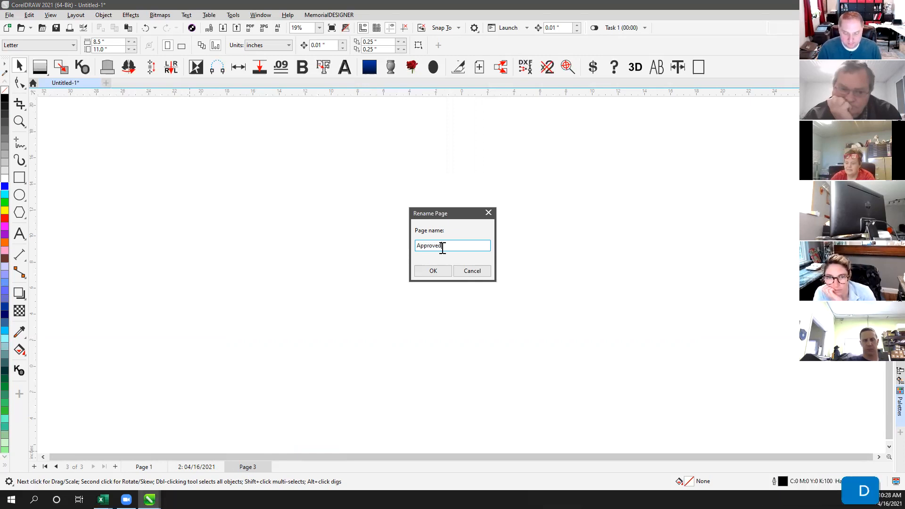
{"action": "key", "text": "Return"}
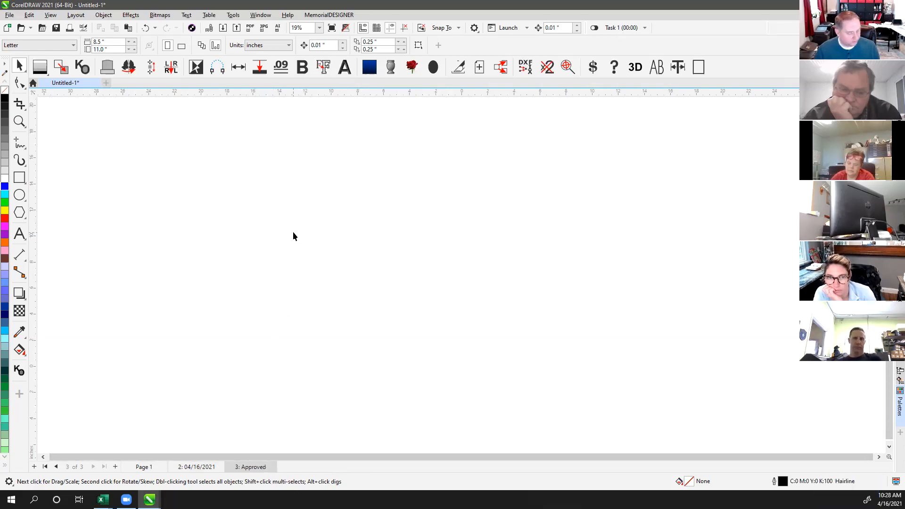
{"action": "left_click", "coordinate": [267, 284]}
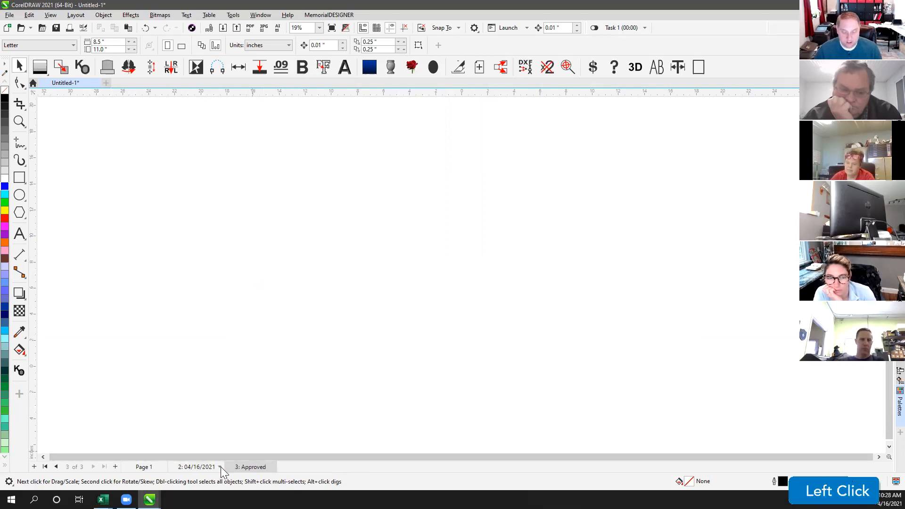
Step: Reorder the pages so the 04/16/2021 monument page is first, Approved is second and the unnamed blank page is last
{"action": "left_click_drag", "start_coordinate": [246, 466], "coordinate": [190, 470]}
{"action": "left_click", "coordinate": [249, 466]}
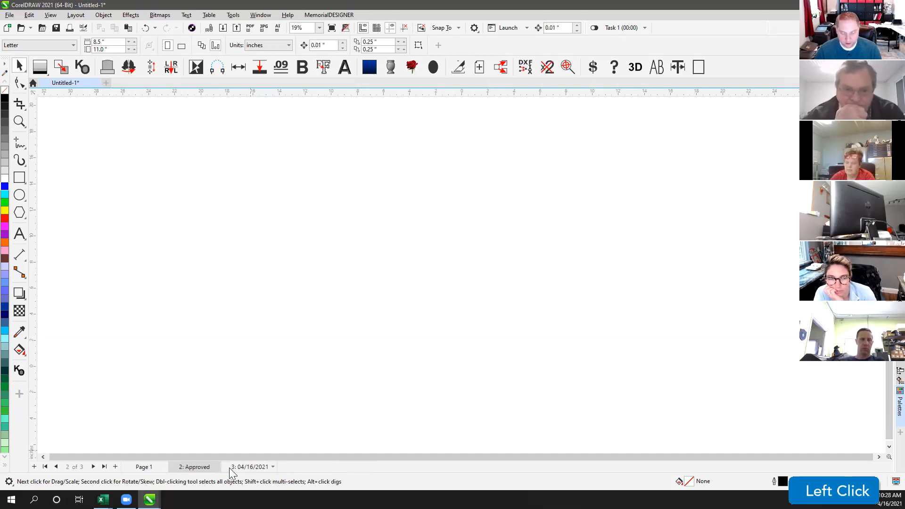
{"action": "left_click_drag", "start_coordinate": [133, 468], "coordinate": [203, 470]}
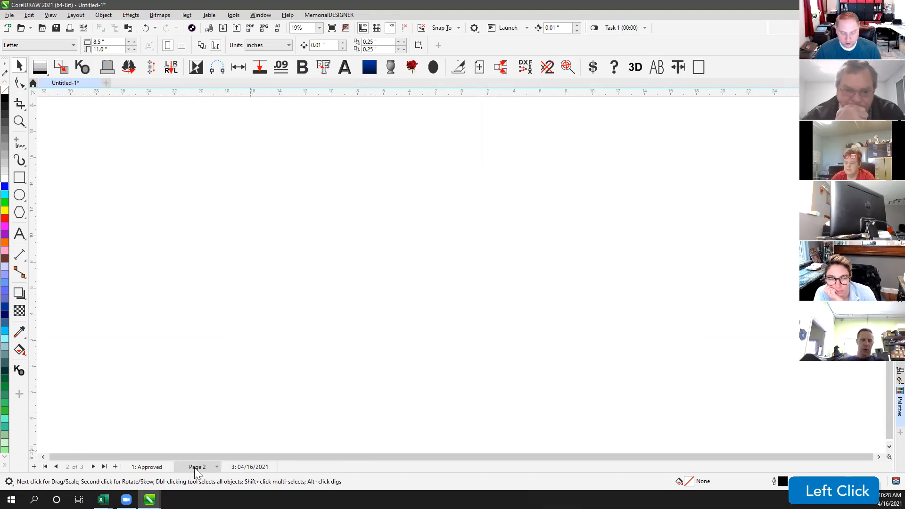
{"action": "left_click_drag", "start_coordinate": [243, 472], "coordinate": [124, 470]}
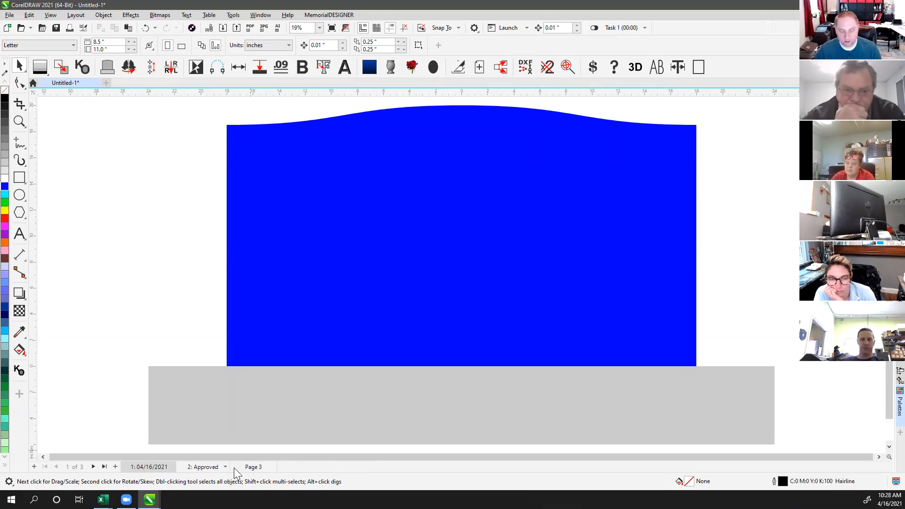
Step: Review the page commands available for the blank last page, and return to the monument page
{"action": "left_click", "coordinate": [186, 165]}
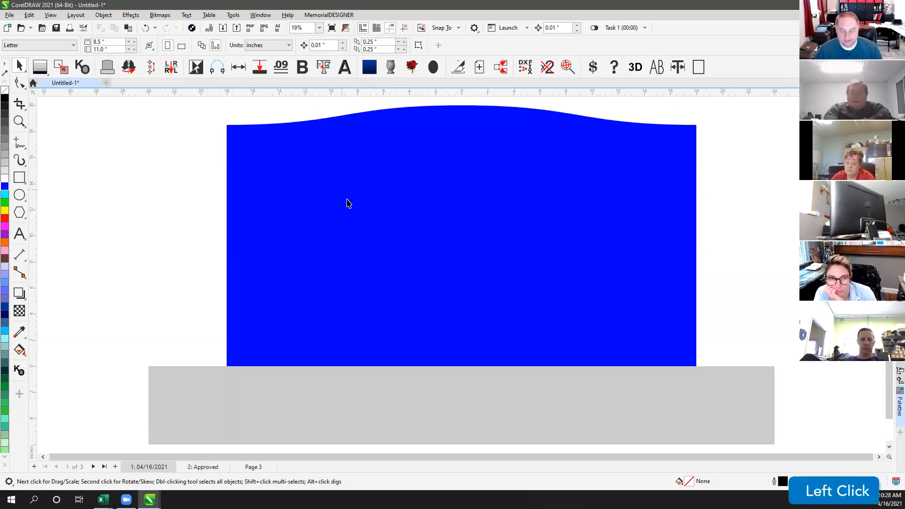
{"action": "left_click", "coordinate": [270, 470]}
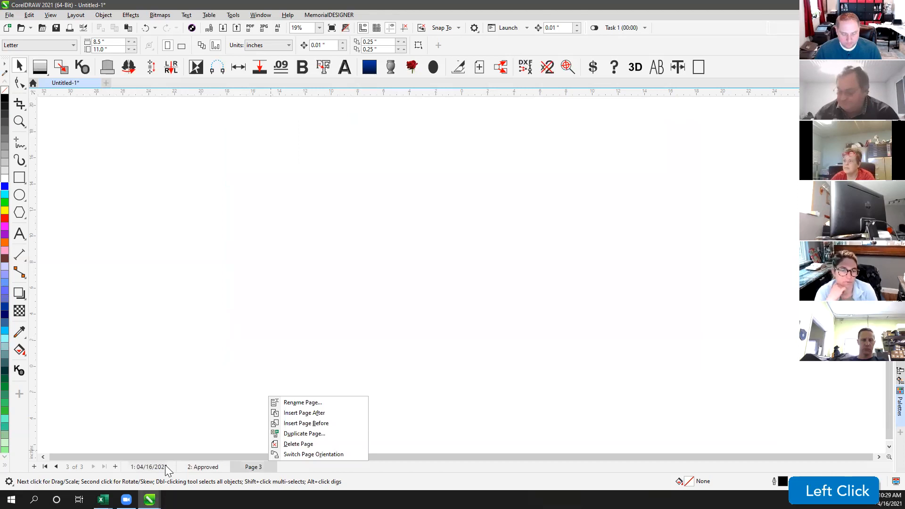
{"action": "left_click", "coordinate": [165, 465]}
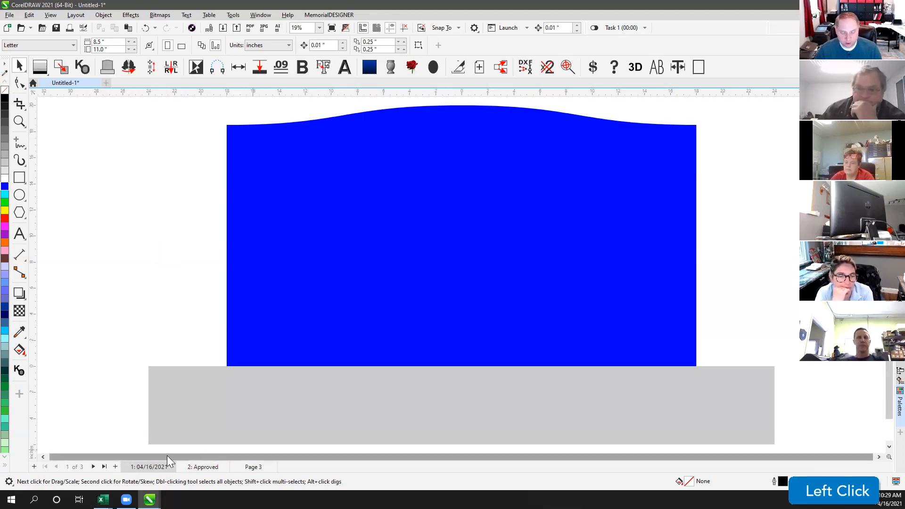
Step: Examine how the monument can be panned horizontally and vertically at high magnification and when zoomed far out
{"action": "left_click", "coordinate": [202, 404]}
{"action": "scroll", "coordinate": [213, 424], "scroll_direction": "up", "scroll_amount": 3}
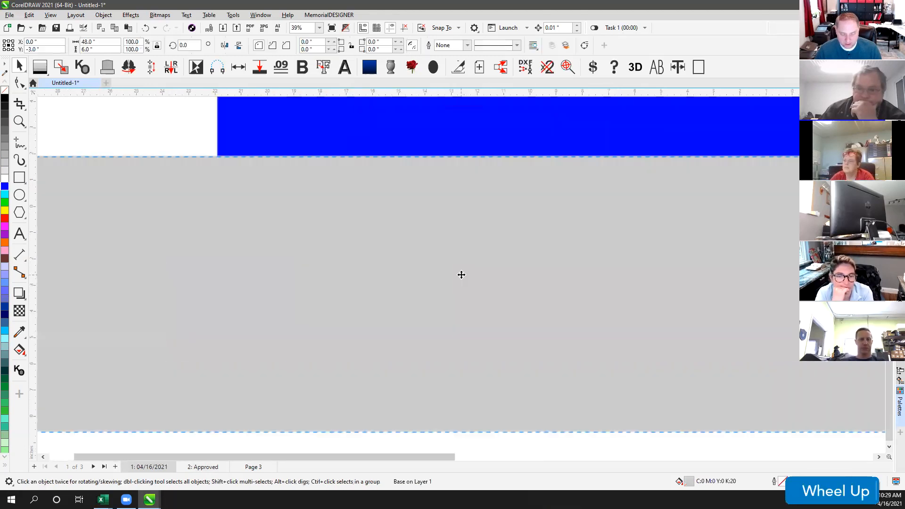
{"action": "scroll", "coordinate": [462, 274], "scroll_direction": "up", "scroll_amount": 8}
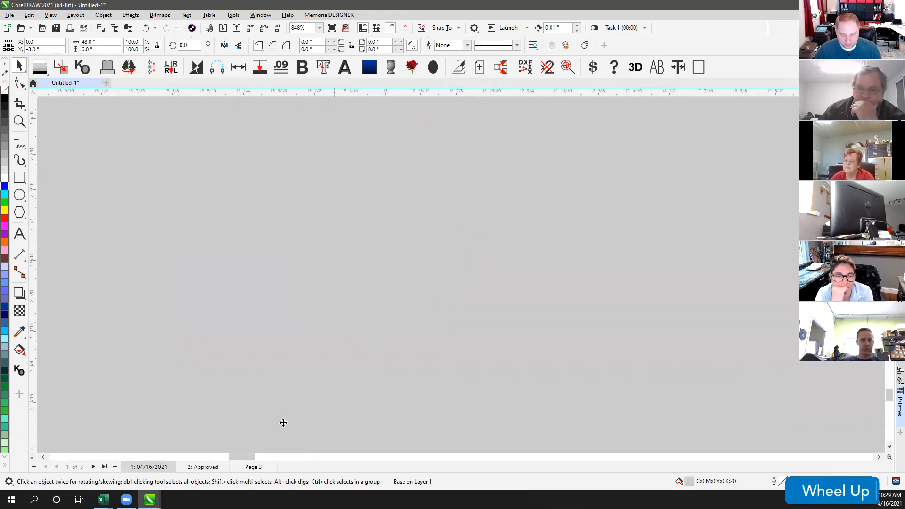
{"action": "left_click_drag", "start_coordinate": [243, 456], "coordinate": [529, 455]}
{"action": "left_click_drag", "start_coordinate": [810, 442], "coordinate": [61, 441]}
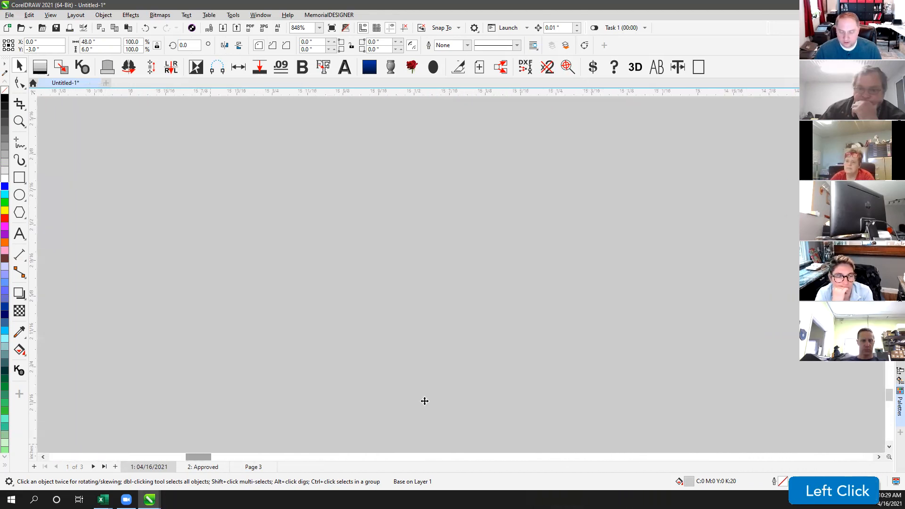
{"action": "scroll", "coordinate": [460, 273], "scroll_direction": "down", "scroll_amount": 5}
{"action": "scroll", "coordinate": [461, 274], "scroll_direction": "down", "scroll_amount": 5}
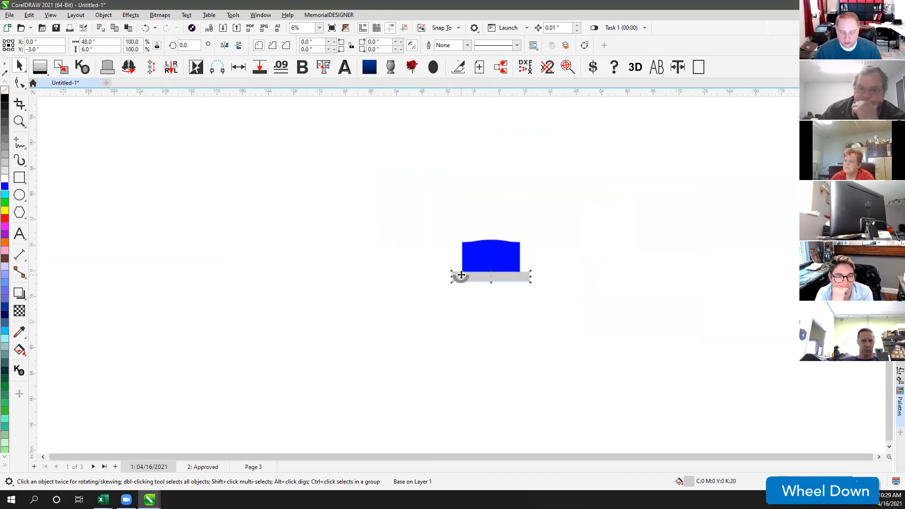
{"action": "left_click", "coordinate": [461, 459]}
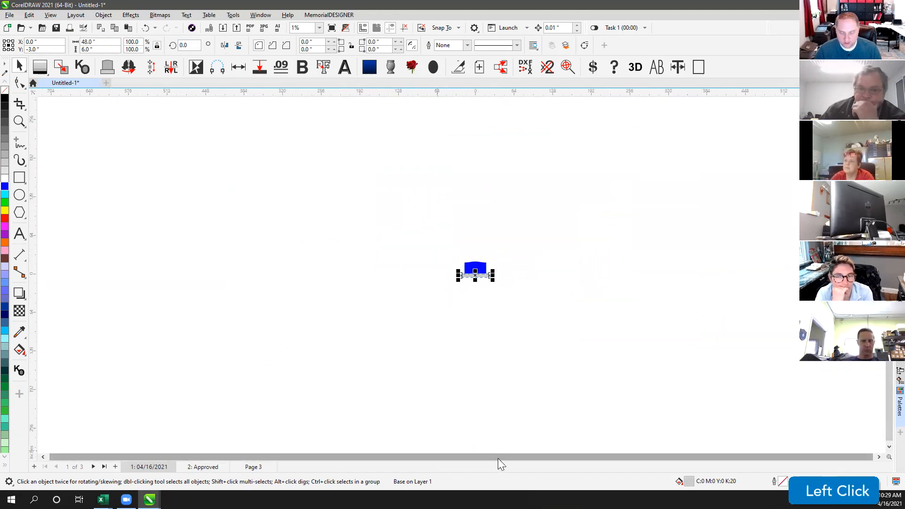
{"action": "left_click", "coordinate": [483, 372]}
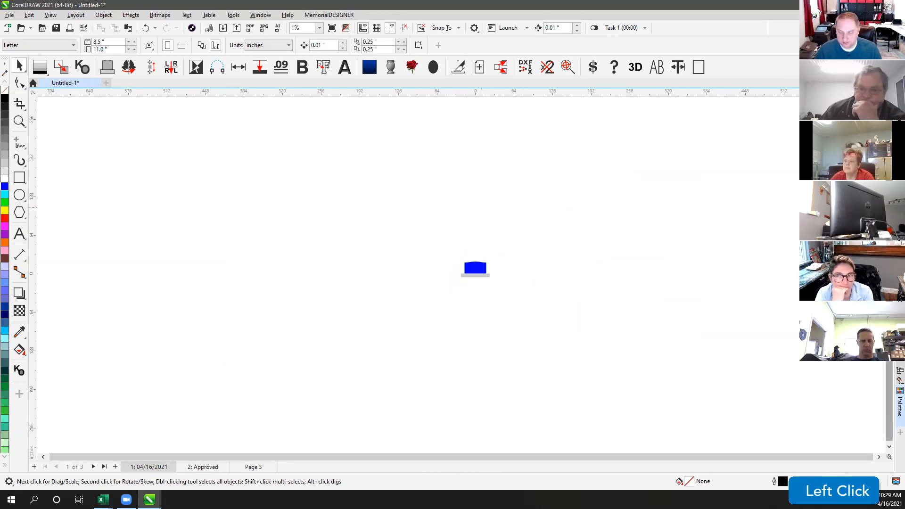
{"action": "scroll", "coordinate": [477, 279], "scroll_direction": "up", "scroll_amount": 6}
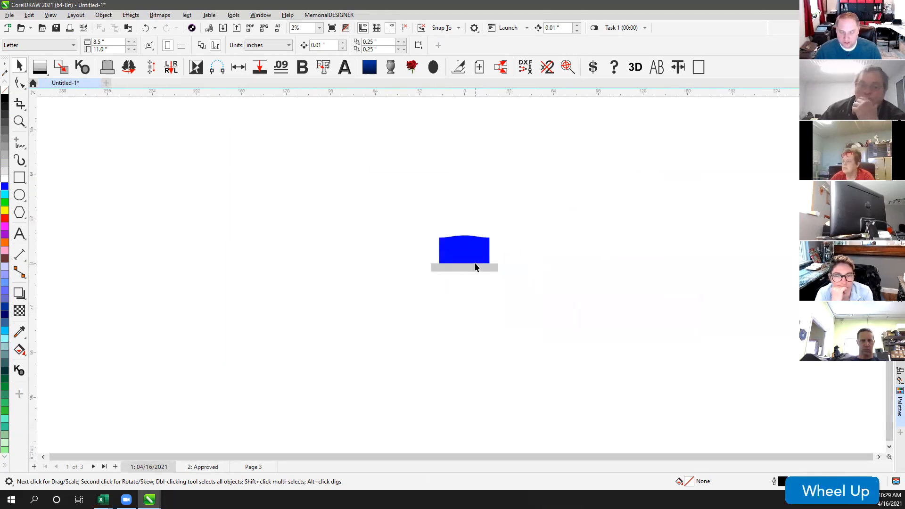
{"action": "scroll", "coordinate": [461, 278], "scroll_direction": "up", "scroll_amount": 4}
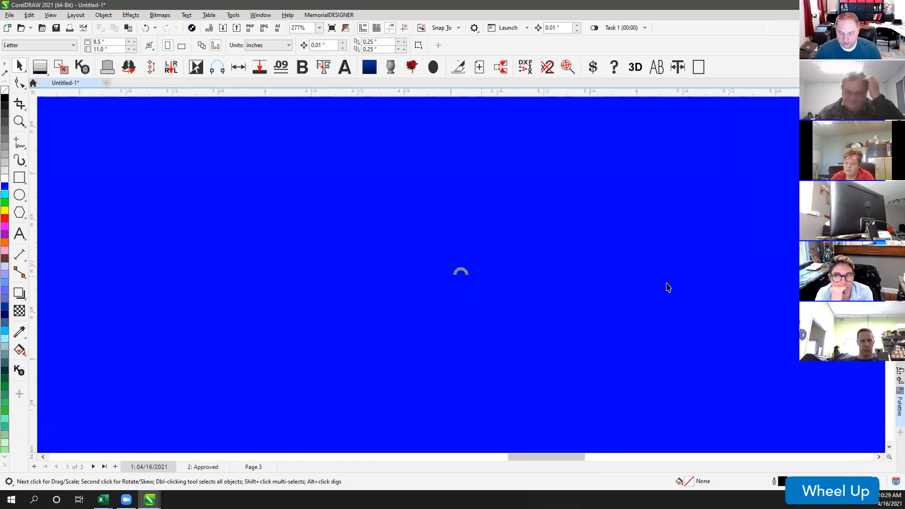
{"action": "left_click_drag", "start_coordinate": [889, 257], "coordinate": [889, 178]}
{"action": "scroll", "coordinate": [461, 279], "scroll_direction": "down", "scroll_amount": 5}
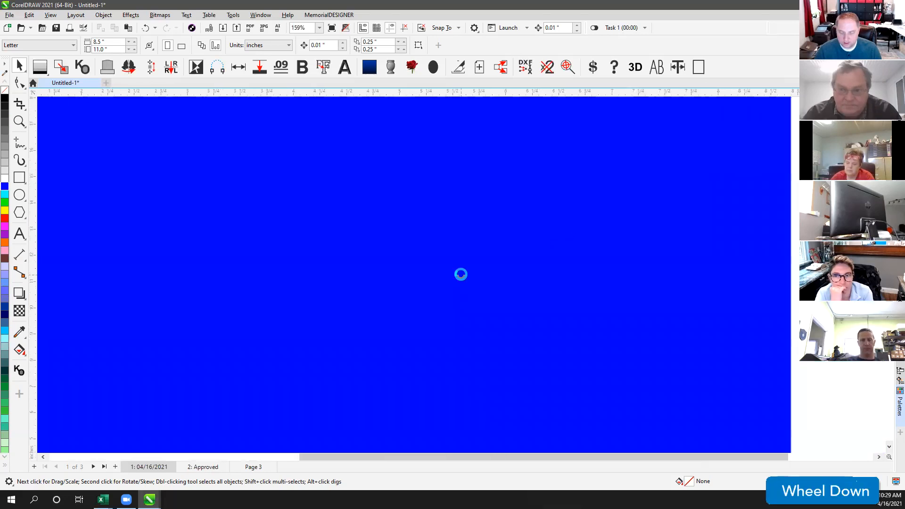
Step: Bring the whole monument back into view with the Navigator, and magnify the blue tablet
{"action": "left_click", "coordinate": [889, 457]}
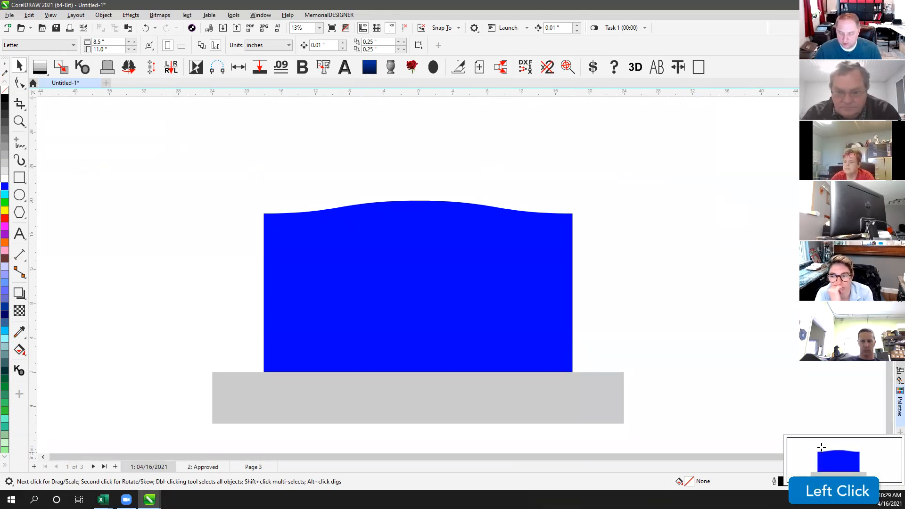
{"action": "left_click_drag", "start_coordinate": [789, 430], "coordinate": [786, 438]}
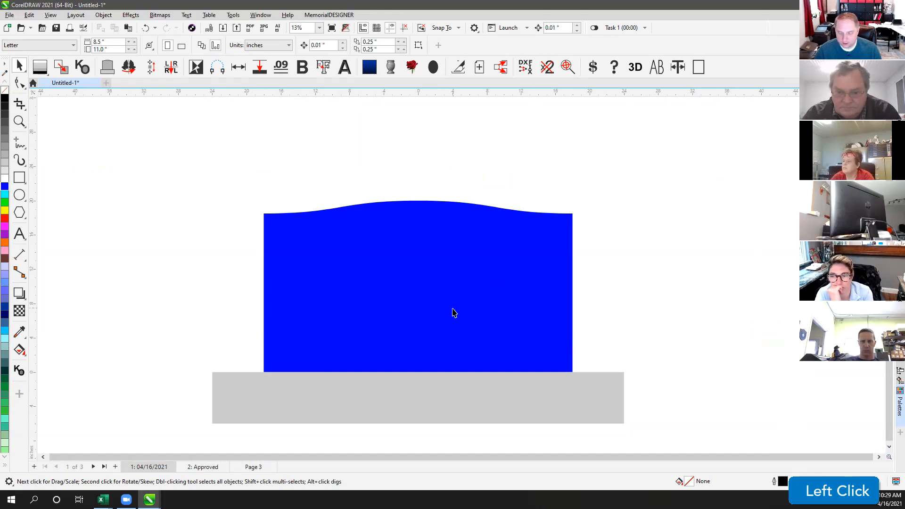
{"action": "scroll", "coordinate": [461, 279], "scroll_direction": "up", "scroll_amount": 3}
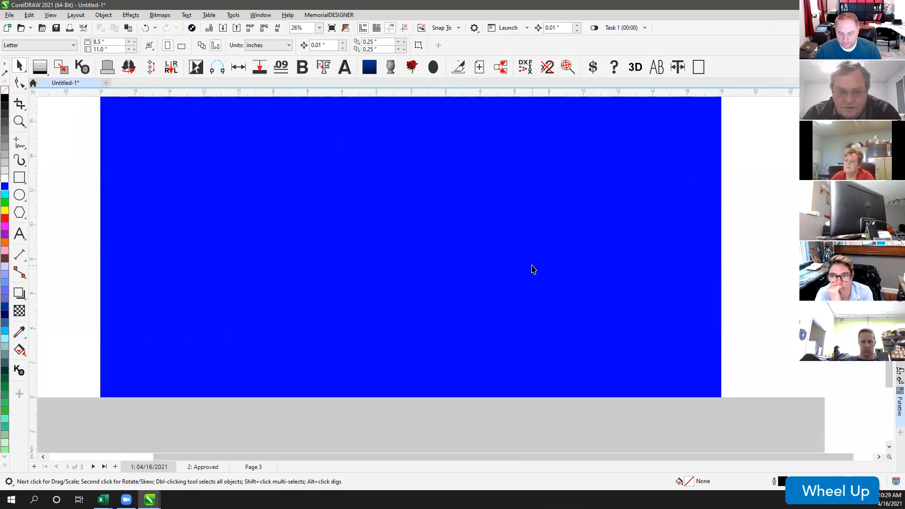
Step: Copy the monument with its base to its right, and copy the pair below to form a two-by-two group
{"action": "scroll", "coordinate": [461, 279], "scroll_direction": "down", "scroll_amount": 4}
{"action": "left_click_drag", "start_coordinate": [297, 202], "coordinate": [609, 364]}
{"action": "left_click_drag", "start_coordinate": [441, 271], "coordinate": [590, 285]}
{"action": "left_click_drag", "start_coordinate": [533, 288], "coordinate": [461, 285]}
{"action": "right_click", "coordinate": [462, 285]}
{"action": "left_click_drag", "start_coordinate": [362, 232], "coordinate": [675, 325]}
{"action": "right_click", "coordinate": [600, 379]}
{"action": "left_click_drag", "start_coordinate": [586, 263], "coordinate": [600, 378]}
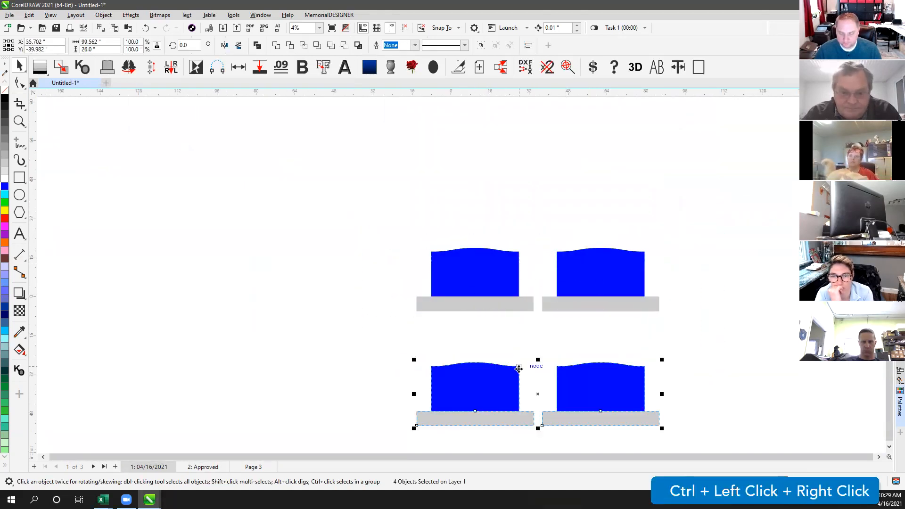
Step: Place two copies of the lower monument pair far to the left of the group, one above the other
{"action": "left_click_drag", "start_coordinate": [503, 386], "coordinate": [115, 349]}
{"action": "right_click", "coordinate": [142, 146]}
{"action": "right_click", "coordinate": [115, 348]}
Step: Move among the monument copies with the Navigator at several zoom levels
{"action": "scroll", "coordinate": [461, 277], "scroll_direction": "up", "scroll_amount": 2}
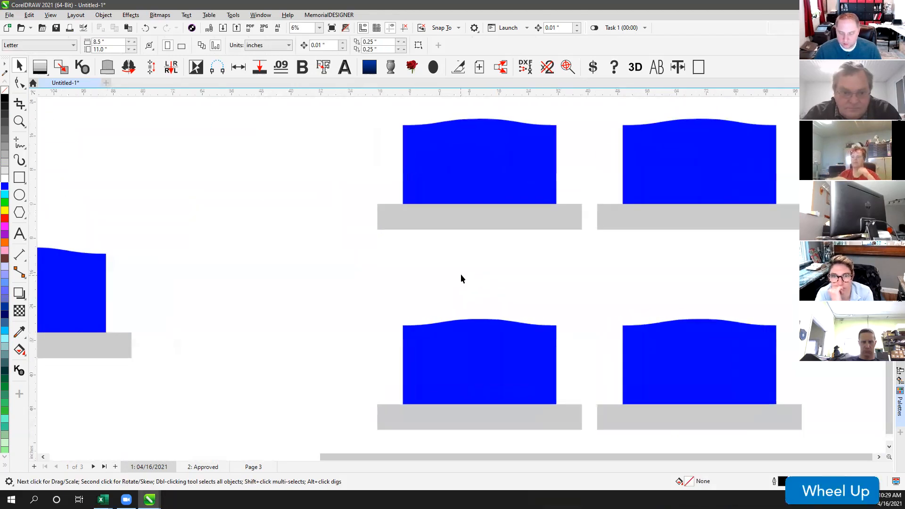
{"action": "left_click_drag", "start_coordinate": [889, 457], "coordinate": [850, 449]}
{"action": "left_click", "coordinate": [850, 449]}
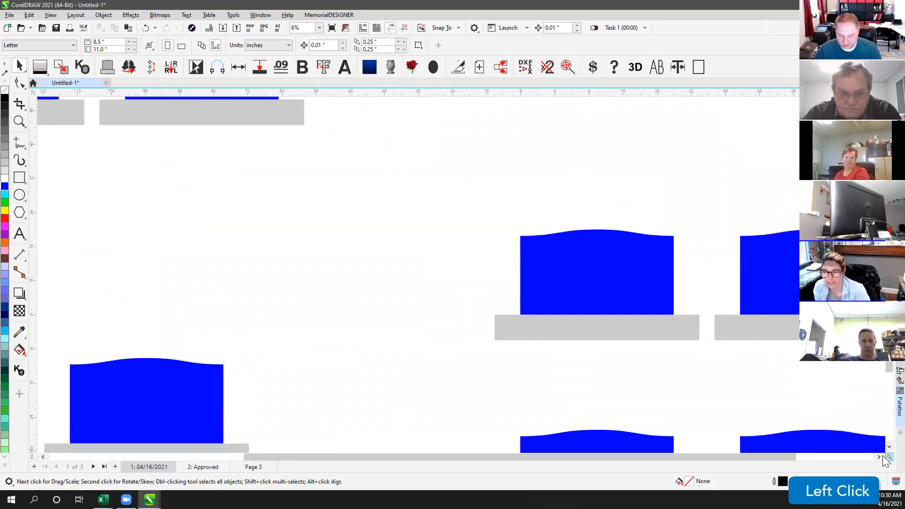
{"action": "key", "text": "n"}
{"action": "left_click_drag", "start_coordinate": [874, 435], "coordinate": [818, 453]}
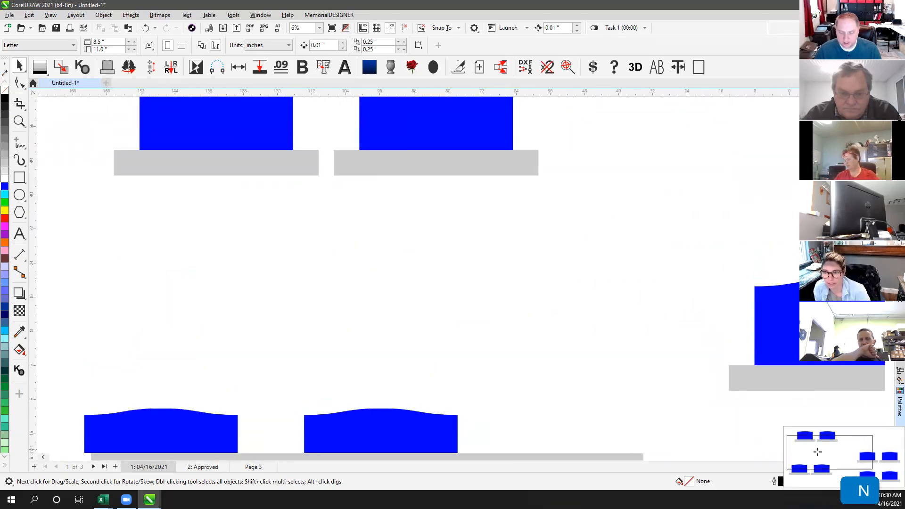
{"action": "left_click", "coordinate": [819, 453]}
{"action": "scroll", "coordinate": [461, 270], "scroll_direction": "down", "scroll_amount": 1}
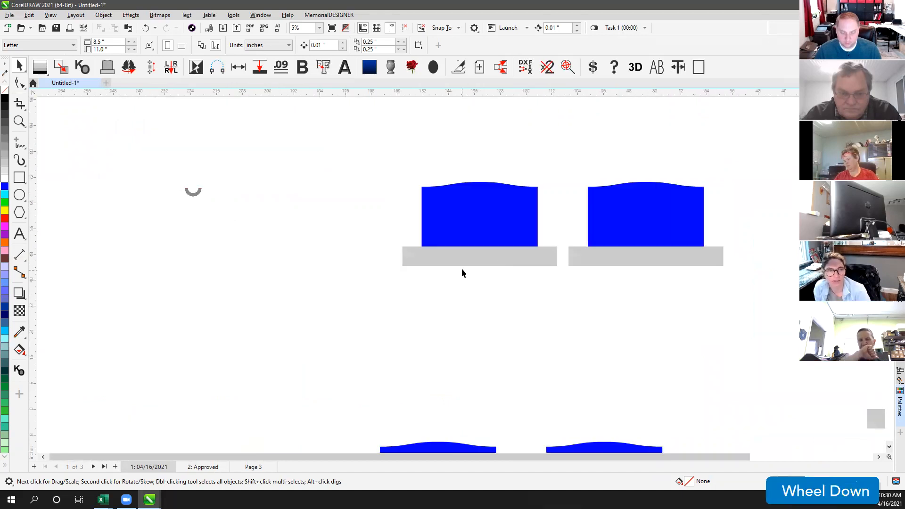
{"action": "scroll", "coordinate": [487, 315], "scroll_direction": "up", "scroll_amount": 3}
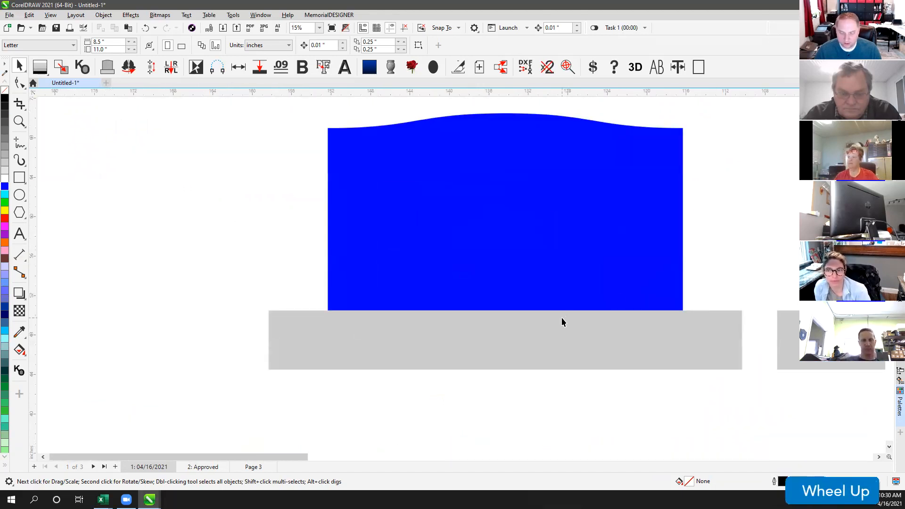
{"action": "key", "text": "n"}
{"action": "left_click", "coordinate": [646, 355]}
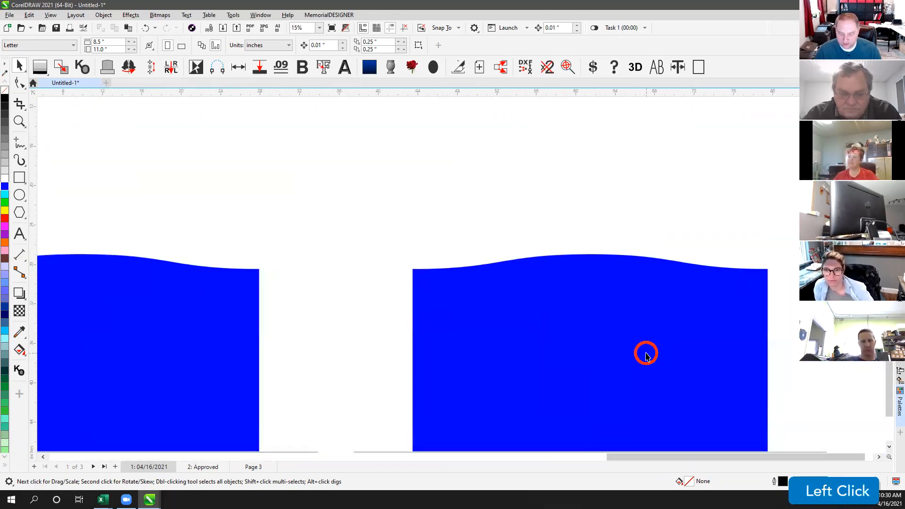
Step: Bring all monument copies into view, select the base of an upper copy, and examine its X and Y position against the rulers
{"action": "key", "text": "F4"}
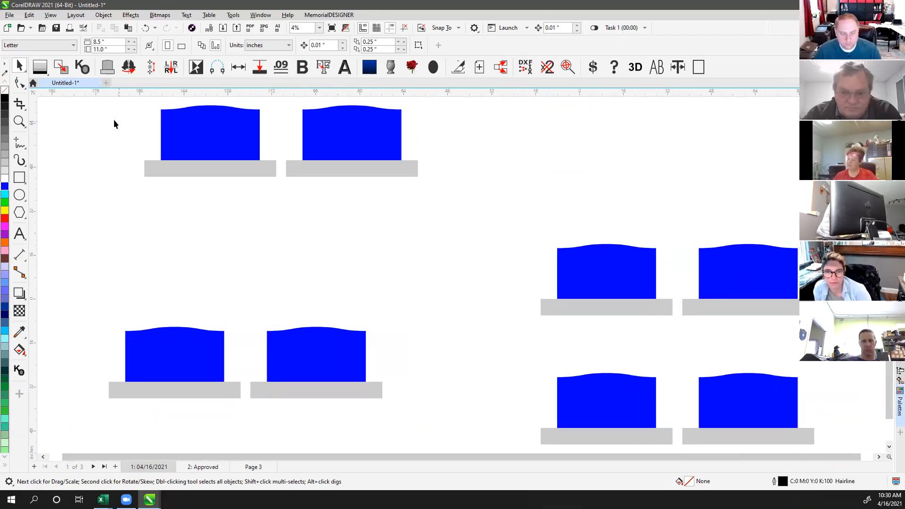
{"action": "left_click", "coordinate": [41, 97]}
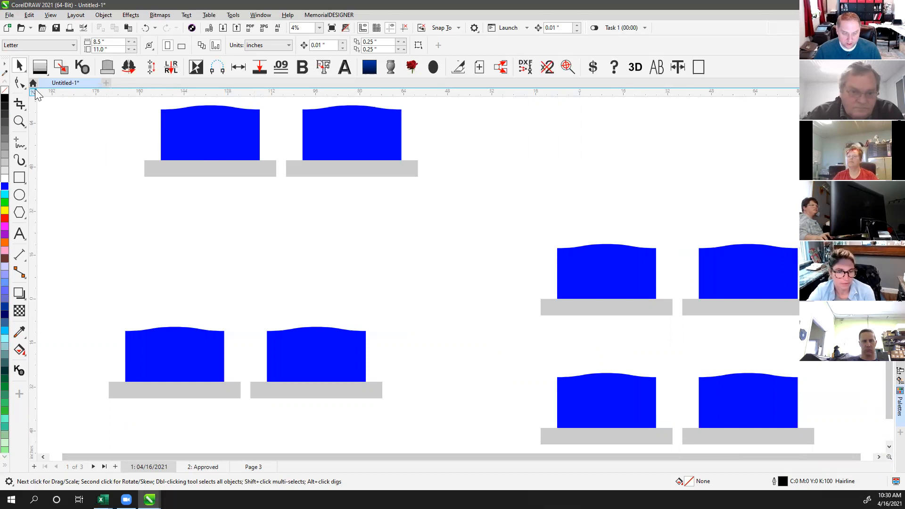
{"action": "left_click", "coordinate": [58, 94]}
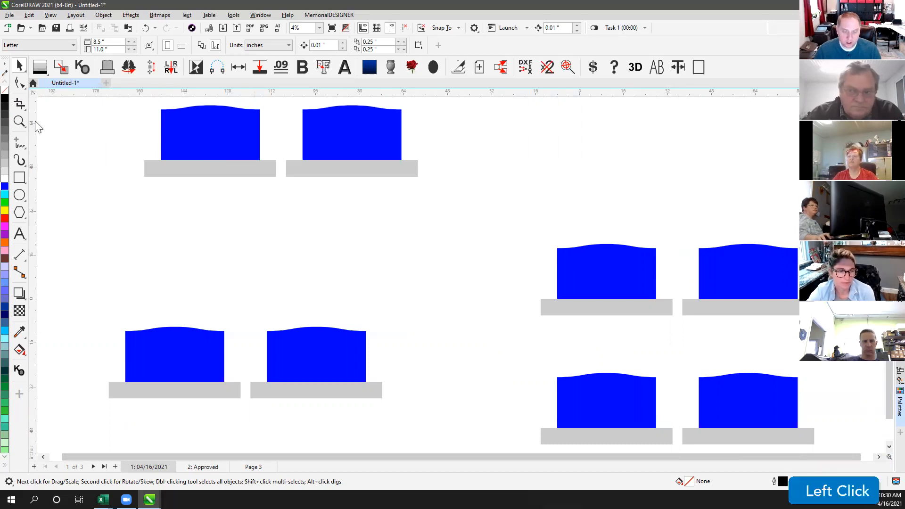
{"action": "left_click", "coordinate": [368, 169]}
{"action": "scroll", "coordinate": [364, 169], "scroll_direction": "up", "scroll_amount": 4}
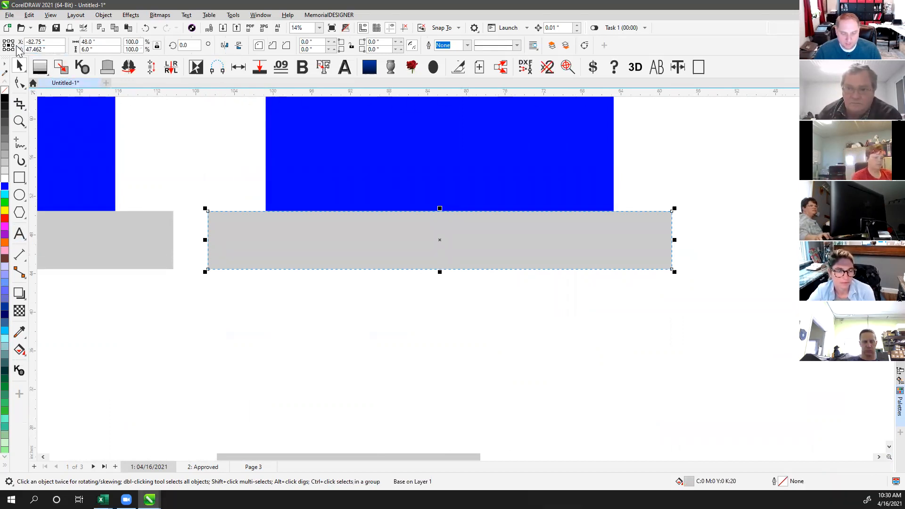
{"action": "left_click", "coordinate": [37, 40]}
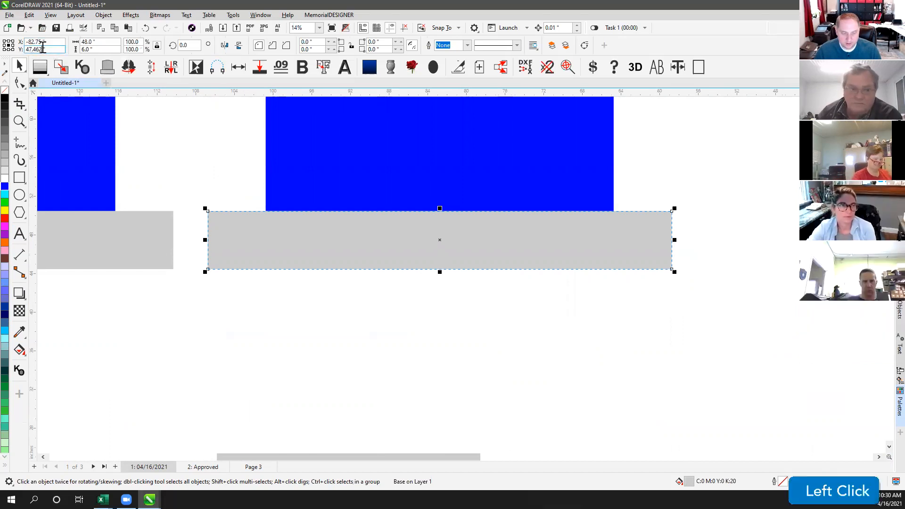
{"action": "scroll", "coordinate": [461, 275], "scroll_direction": "up", "scroll_amount": 3}
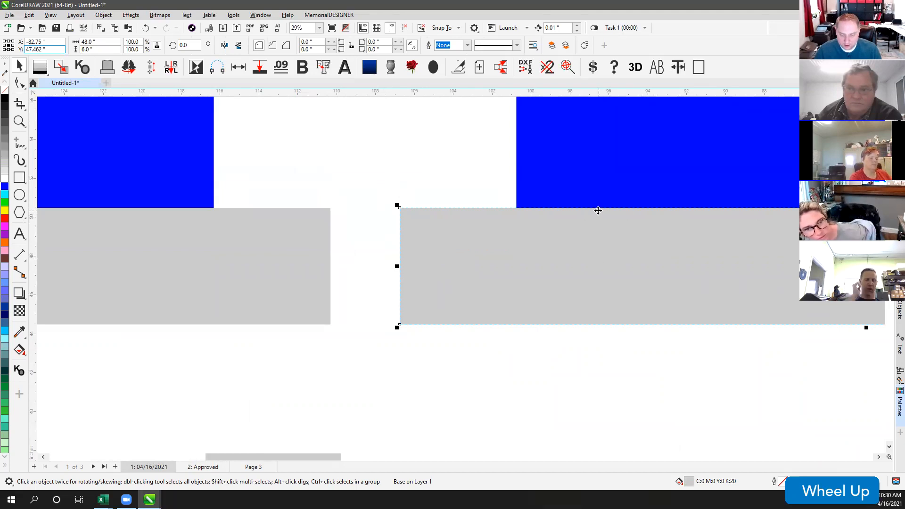
{"action": "scroll", "coordinate": [380, 194], "scroll_direction": "down", "scroll_amount": 3}
{"action": "scroll", "coordinate": [256, 244], "scroll_direction": "down", "scroll_amount": 2}
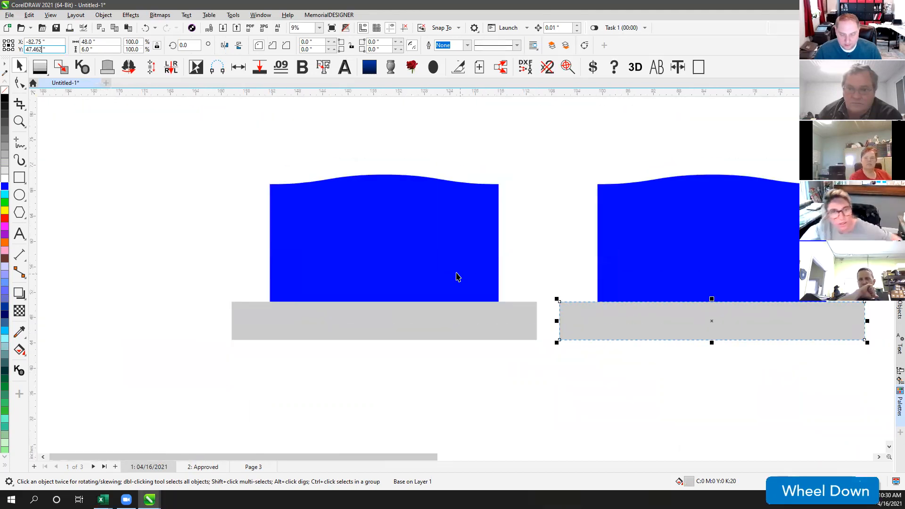
{"action": "left_click", "coordinate": [290, 153]}
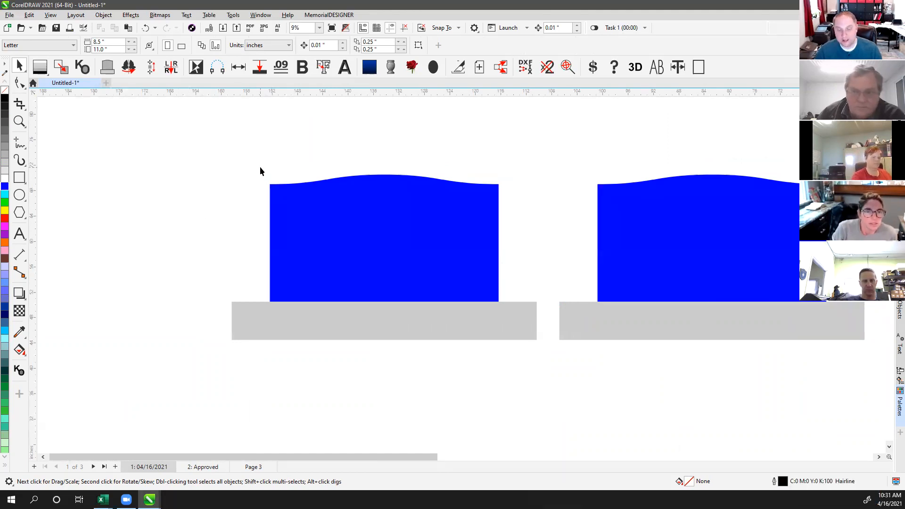
Step: Show the page border and inspect the page's lower corner in wireframe view, ending with the filled view restored
{"action": "left_click", "coordinate": [700, 67]}
{"action": "key", "text": "v"}
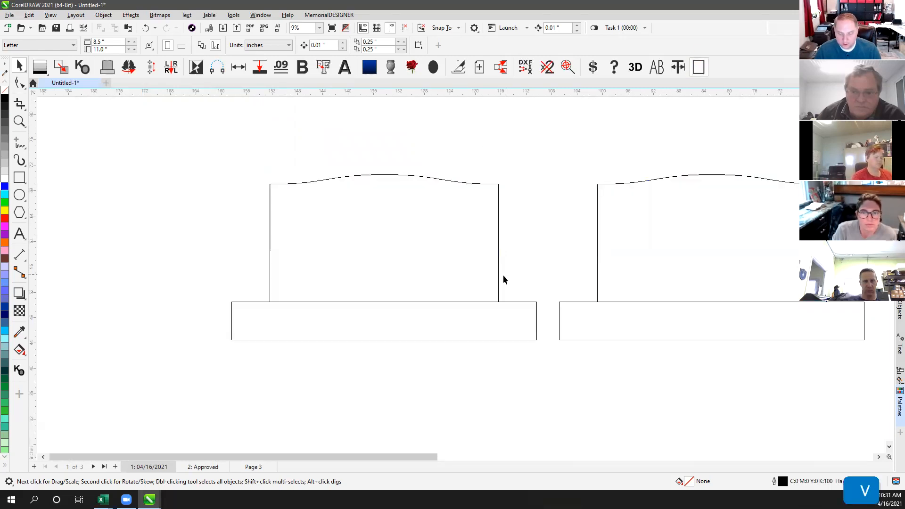
{"action": "scroll", "coordinate": [461, 278], "scroll_direction": "down", "scroll_amount": 2}
{"action": "scroll", "coordinate": [461, 277], "scroll_direction": "up", "scroll_amount": 5}
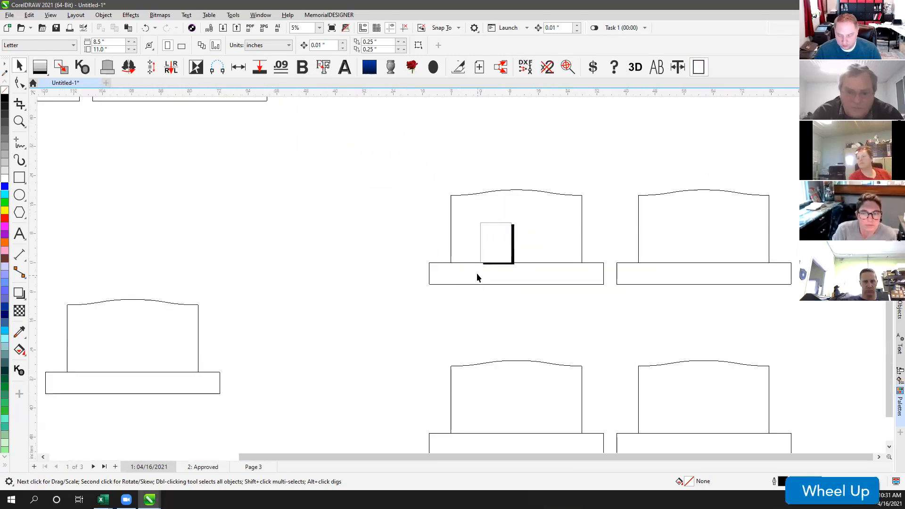
{"action": "scroll", "coordinate": [449, 279], "scroll_direction": "up", "scroll_amount": 3}
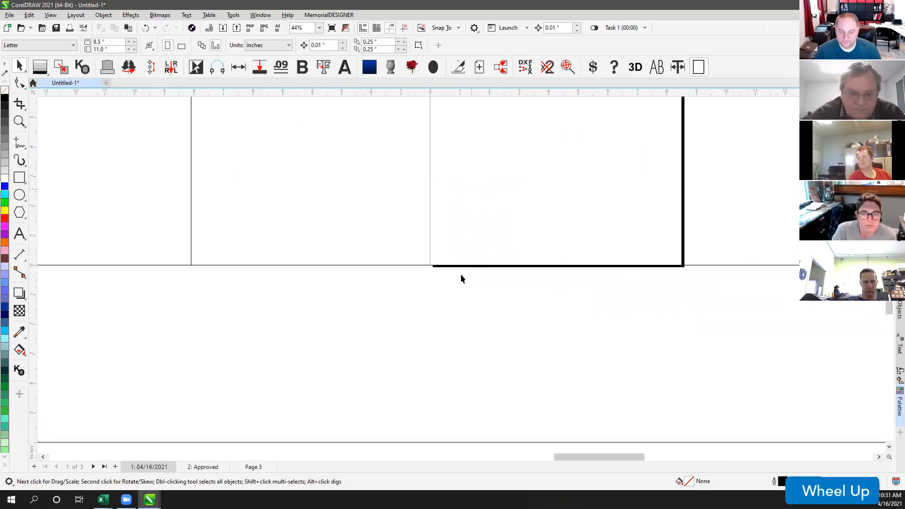
{"action": "scroll", "coordinate": [462, 279], "scroll_direction": "down", "scroll_amount": 4}
{"action": "key", "text": "v"}
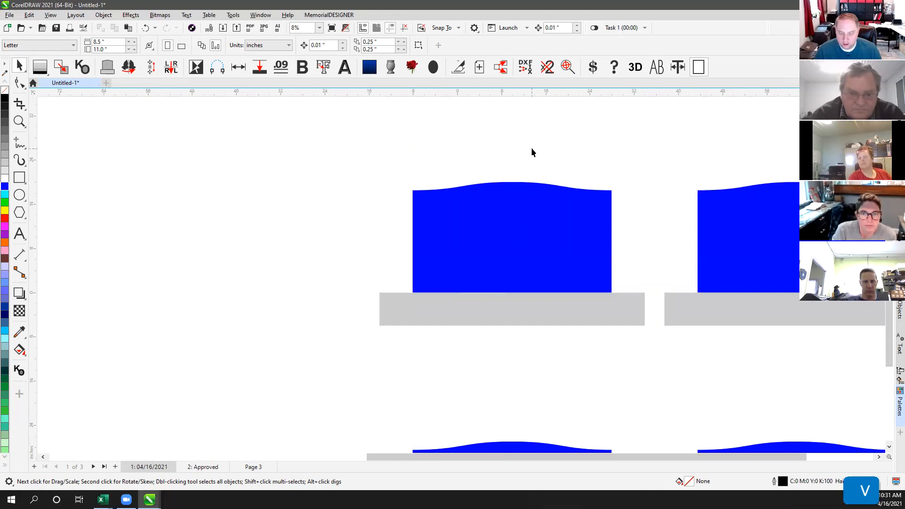
Step: Delete one monument of the two-by-two group and create a new monument as a separate shape with the Shape Builder
{"action": "left_click", "coordinate": [512, 225]}
{"action": "key", "text": "Delete"}
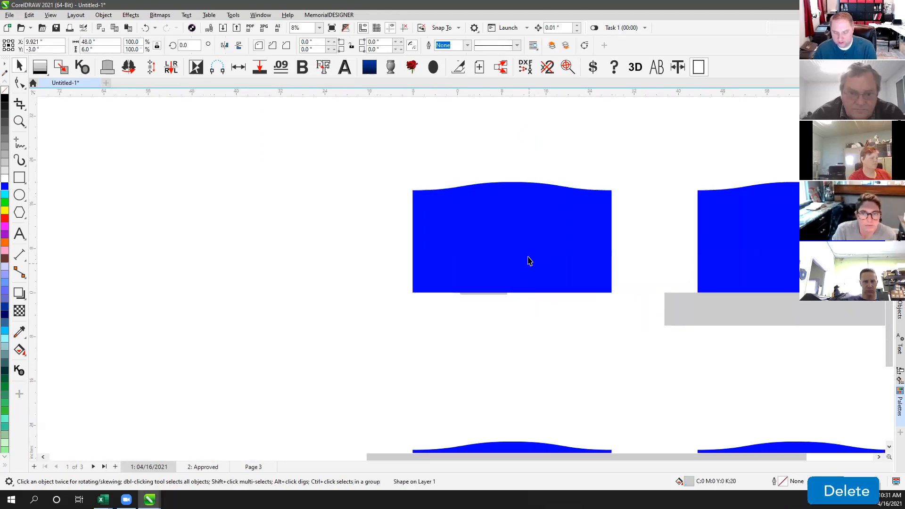
{"action": "left_click", "coordinate": [107, 66]}
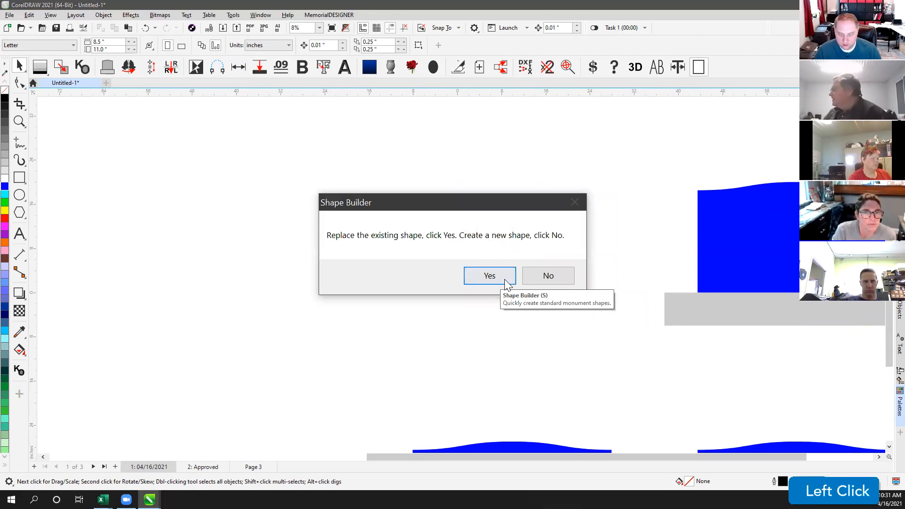
{"action": "left_click", "coordinate": [549, 276]}
{"action": "key", "text": "Delete"}
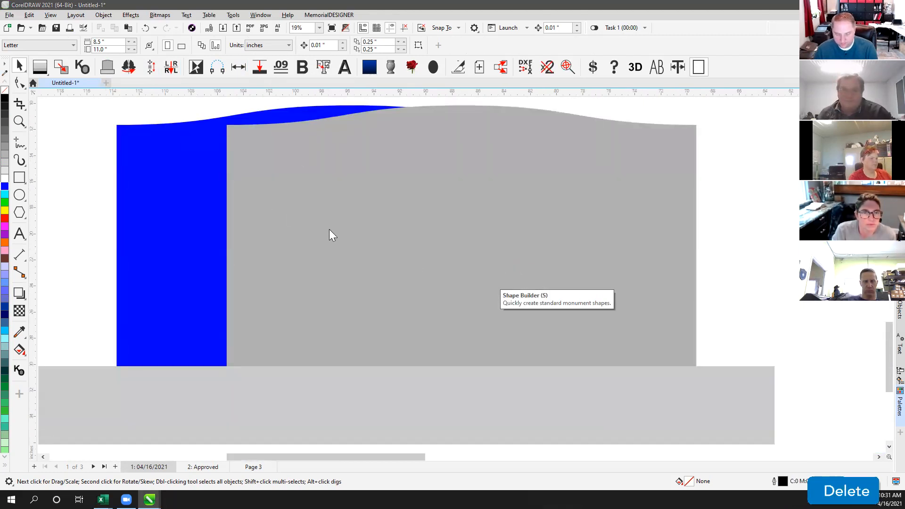
Step: Check the overlapping monuments in wireframe view and delete all monuments from the drawing
{"action": "key", "text": "v"}
{"action": "left_click", "coordinate": [750, 164]}
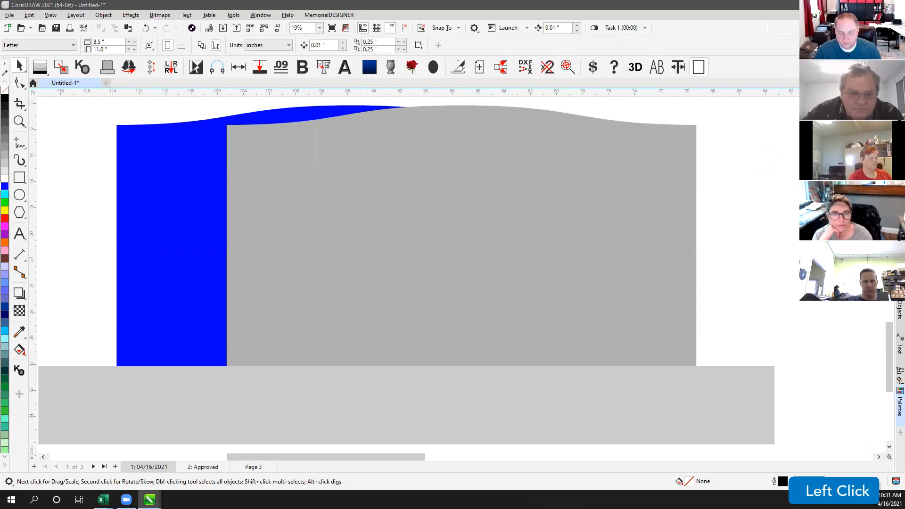
{"action": "key", "text": "v"}
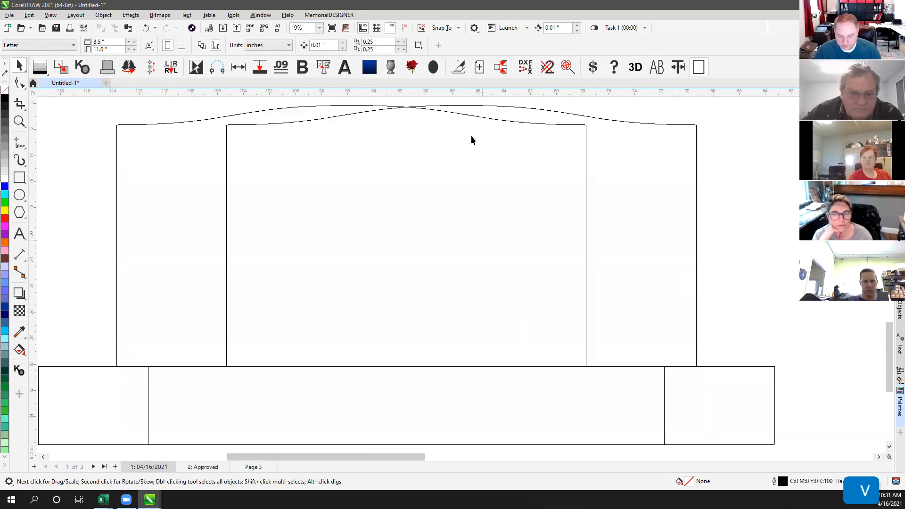
{"action": "left_click", "coordinate": [481, 110]}
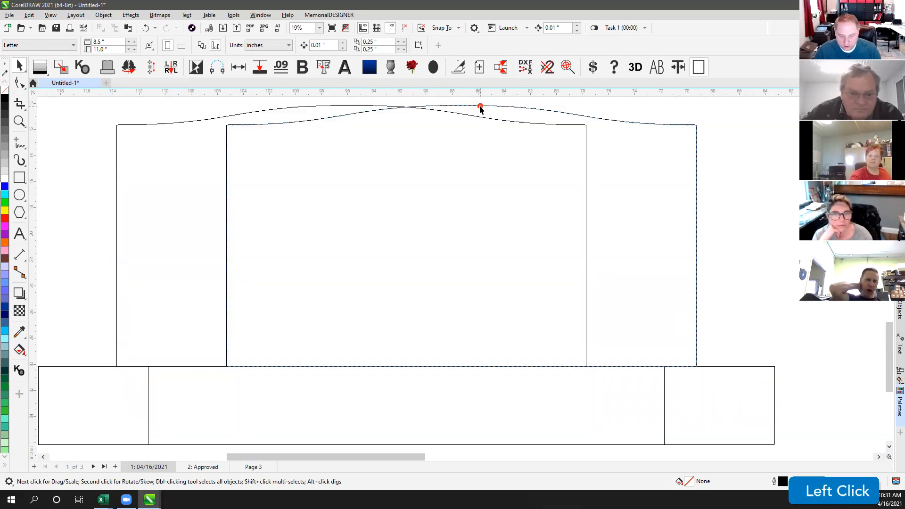
{"action": "scroll", "coordinate": [481, 110], "scroll_direction": "down", "scroll_amount": 6}
{"action": "left_click_drag", "start_coordinate": [324, 200], "coordinate": [641, 397]}
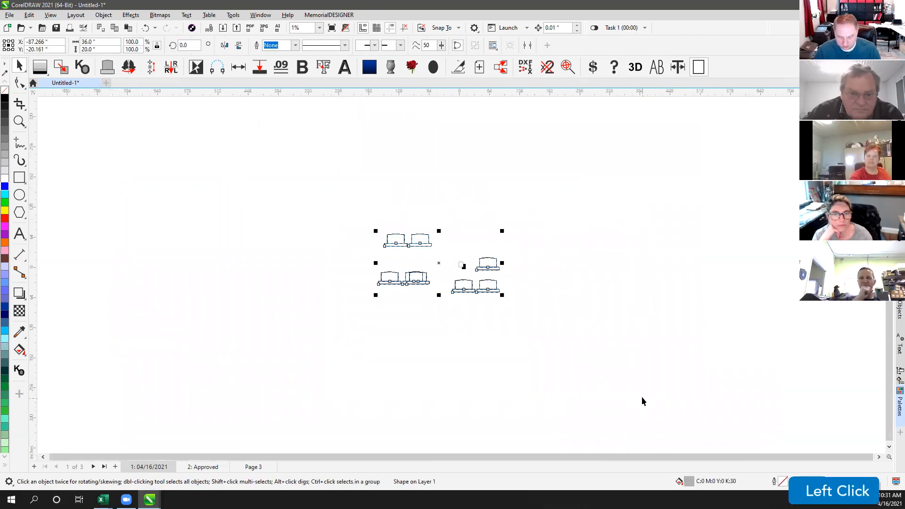
{"action": "key", "text": "Delete"}
{"action": "key", "text": "F4"}
{"action": "scroll", "coordinate": [469, 263], "scroll_direction": "up", "scroll_amount": 5}
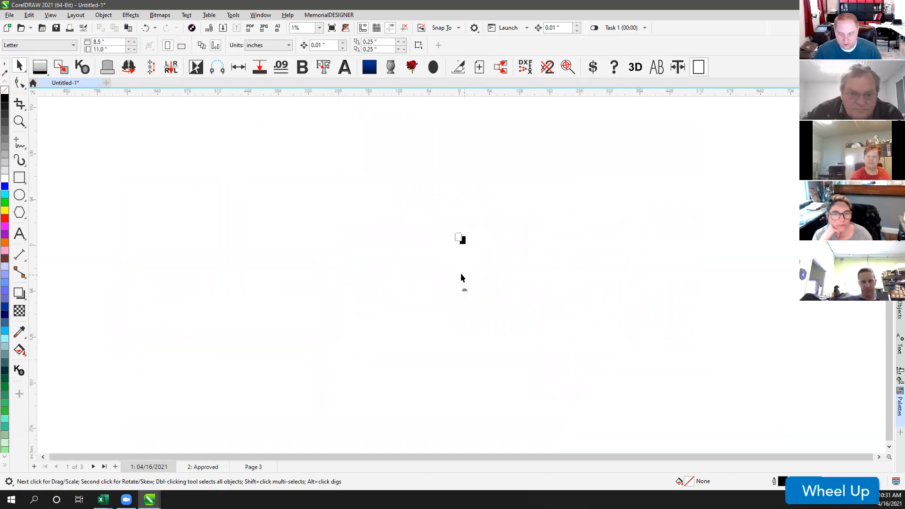
Step: Create a new monument with a base using the Shape Builder, and display it in filled view
{"action": "left_click", "coordinate": [106, 68]}
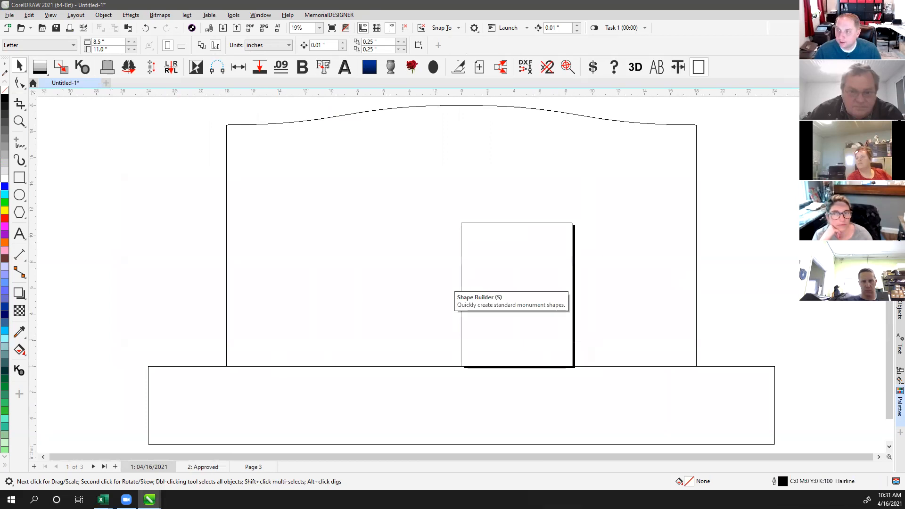
{"action": "left_click", "coordinate": [586, 157]}
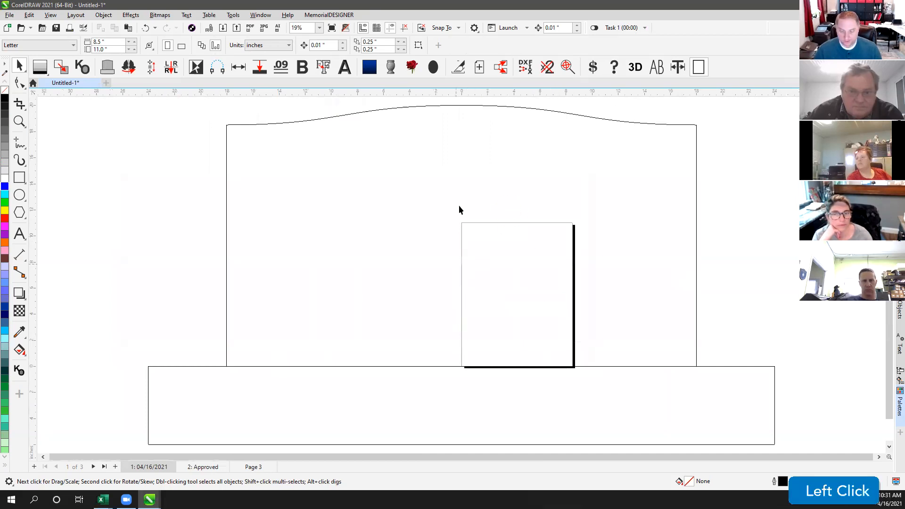
{"action": "key", "text": "v"}
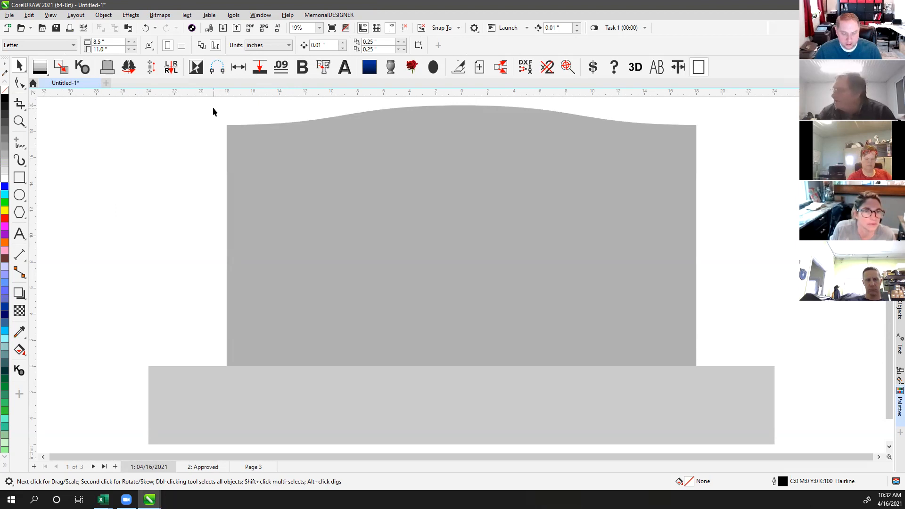
Step: Select the tablet and move the ruler origin to its lower-left corner
{"action": "left_click", "coordinate": [397, 181]}
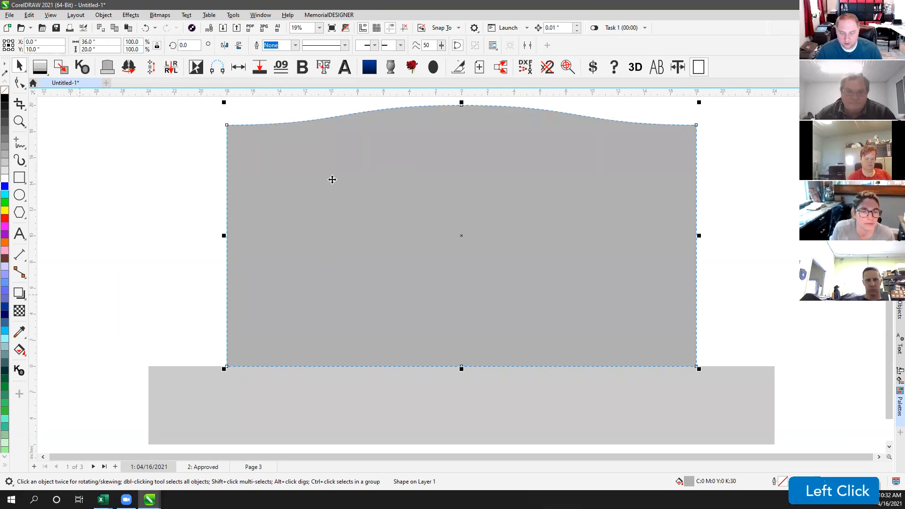
{"action": "left_click", "coordinate": [32, 95]}
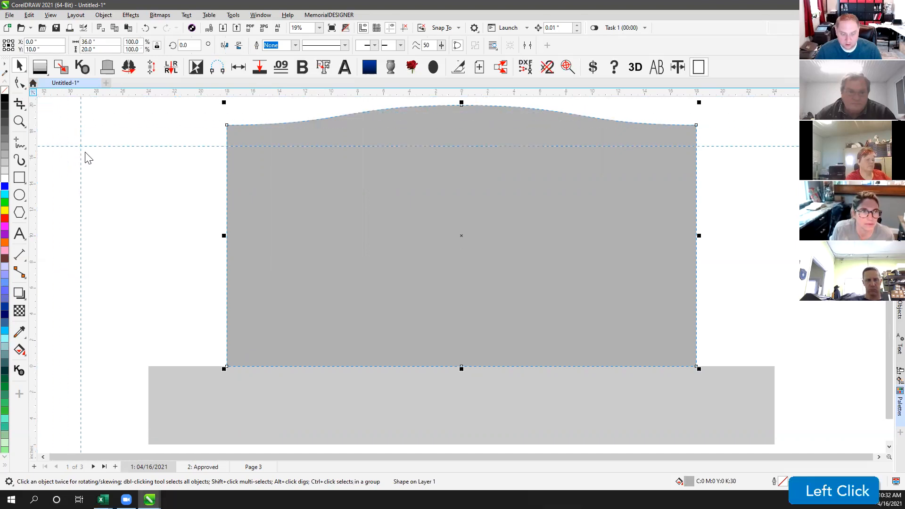
{"action": "left_click_drag", "start_coordinate": [216, 357], "coordinate": [227, 368]}
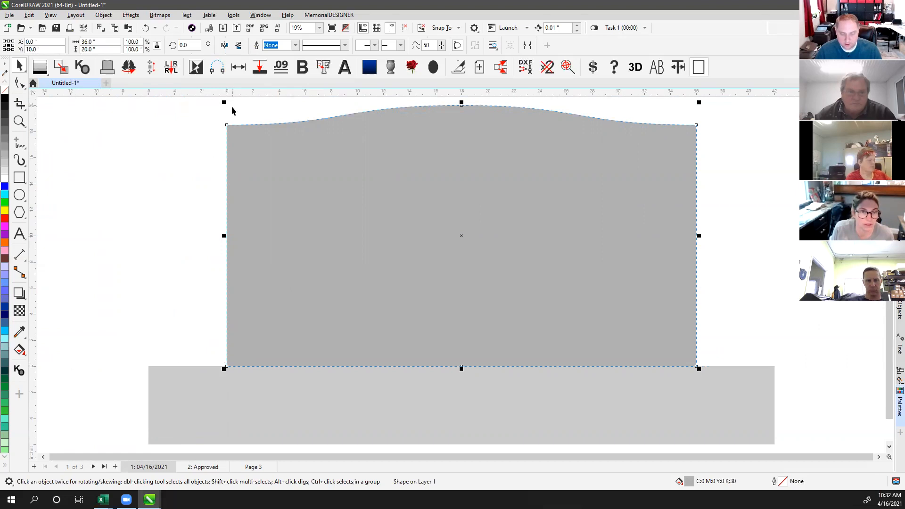
Step: Place several copies of the monument with its base, spaced out to the right of and below the original
{"action": "scroll", "coordinate": [373, 267], "scroll_direction": "down", "scroll_amount": 6}
{"action": "left_click_drag", "start_coordinate": [415, 253], "coordinate": [543, 318]}
{"action": "left_click_drag", "start_coordinate": [477, 282], "coordinate": [547, 364]}
{"action": "right_click", "coordinate": [629, 299]}
{"action": "right_click", "coordinate": [622, 323]}
{"action": "right_click", "coordinate": [547, 365]}
{"action": "scroll", "coordinate": [542, 363], "scroll_direction": "up", "scroll_amount": 5}
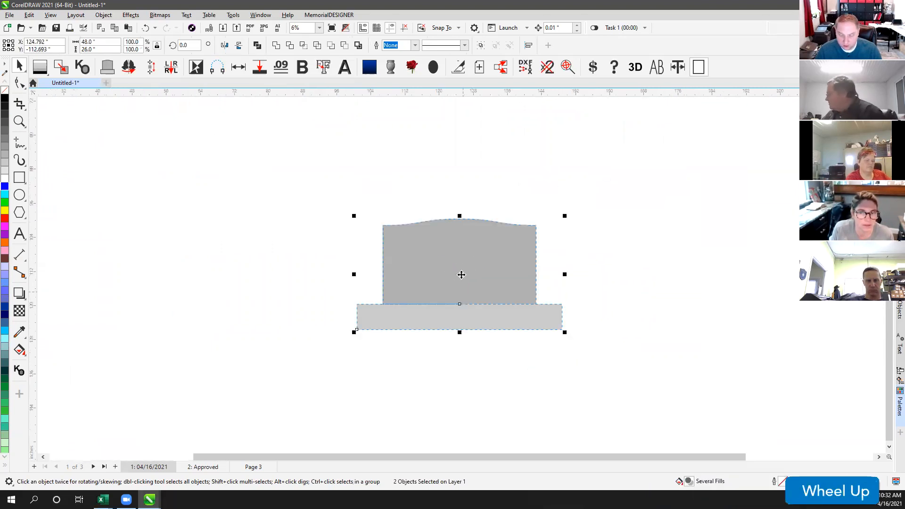
Step: Move the ruler origin to the midpoint of the bottom edge of the lower copy's tablet
{"action": "left_click", "coordinate": [311, 137]}
{"action": "left_click", "coordinate": [288, 150]}
{"action": "left_click_drag", "start_coordinate": [31, 92], "coordinate": [460, 295]}
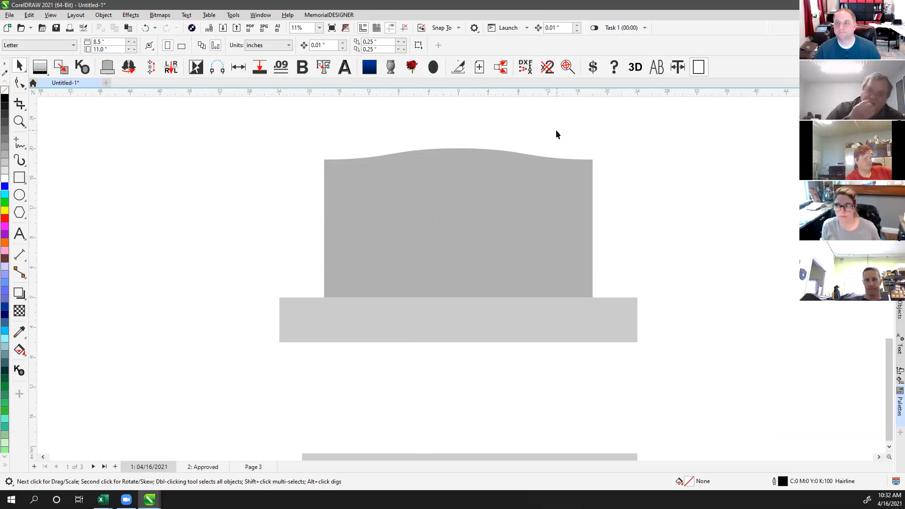
{"action": "left_click", "coordinate": [371, 134]}
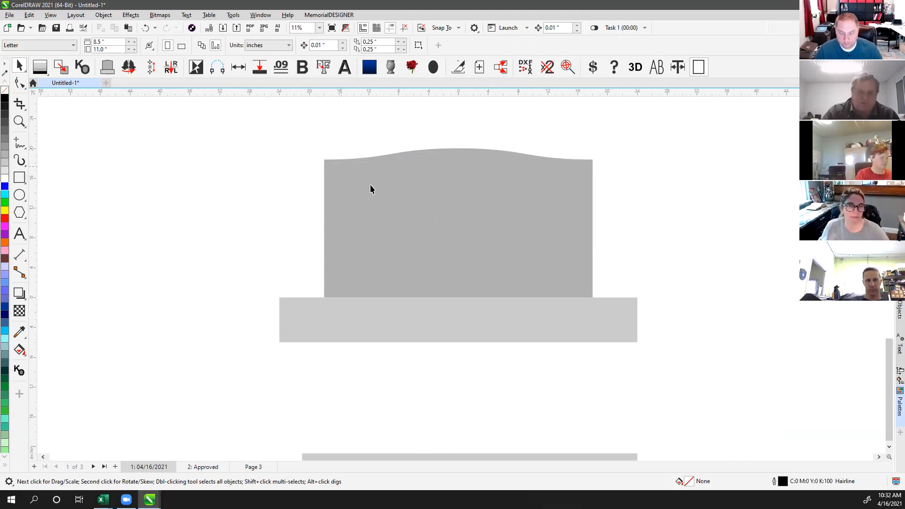
Step: Delete the monument at the ruler origin and the original monument on the page, each with its base
{"action": "left_click", "coordinate": [414, 205]}
{"action": "key", "text": "Delete"}
{"action": "left_click", "coordinate": [457, 331]}
{"action": "key", "text": "Delete"}
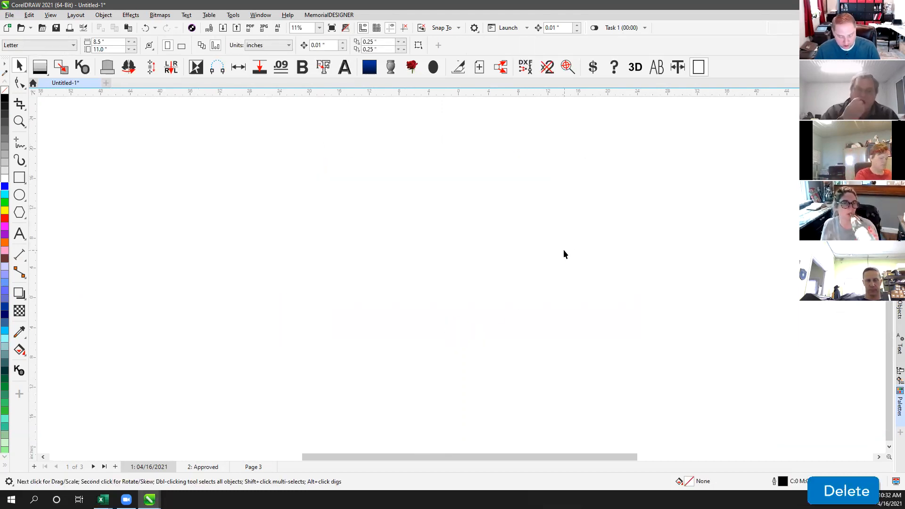
{"action": "key", "text": "F4"}
{"action": "left_click", "coordinate": [158, 162]}
{"action": "key", "text": "Delete"}
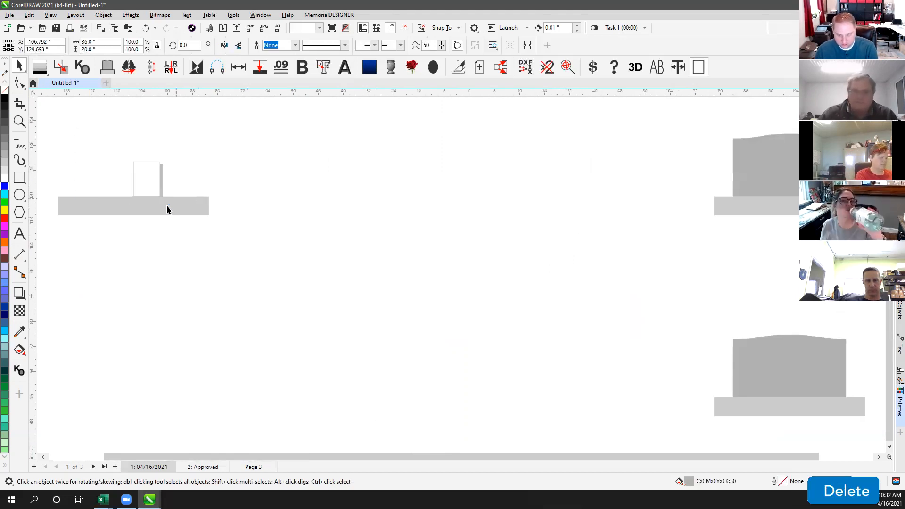
{"action": "left_click", "coordinate": [166, 206]}
{"action": "key", "text": "Delete"}
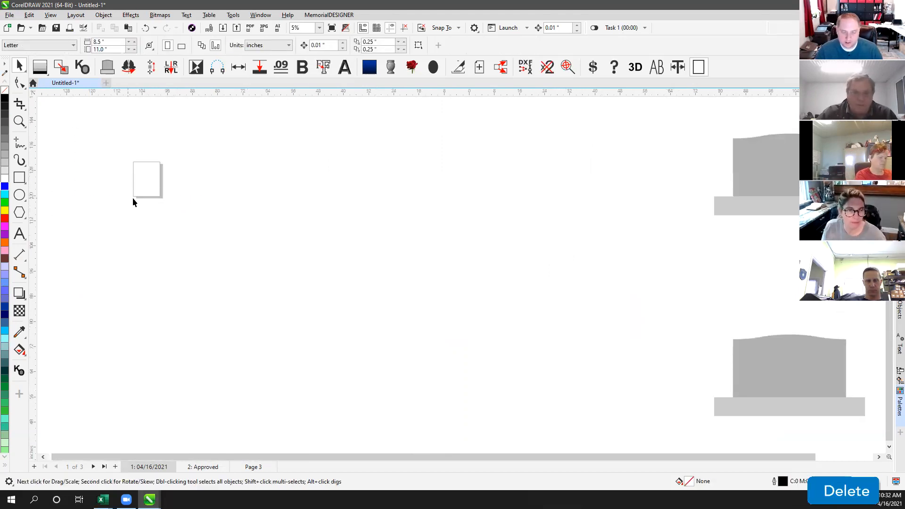
Step: Hide the page border, and select the tablet of the upper remaining monument
{"action": "scroll", "coordinate": [157, 166], "scroll_direction": "up", "scroll_amount": 5}
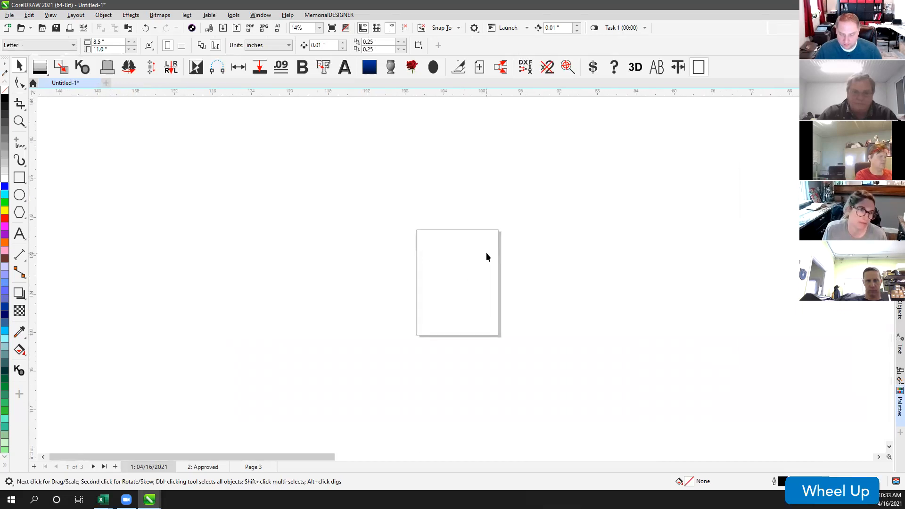
{"action": "left_click", "coordinate": [698, 68]}
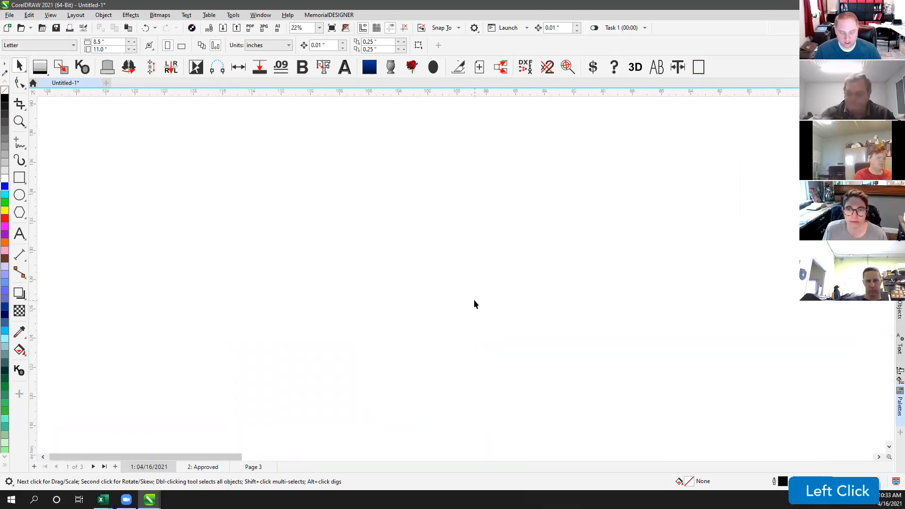
{"action": "key", "text": "F4"}
{"action": "left_click", "coordinate": [427, 139]}
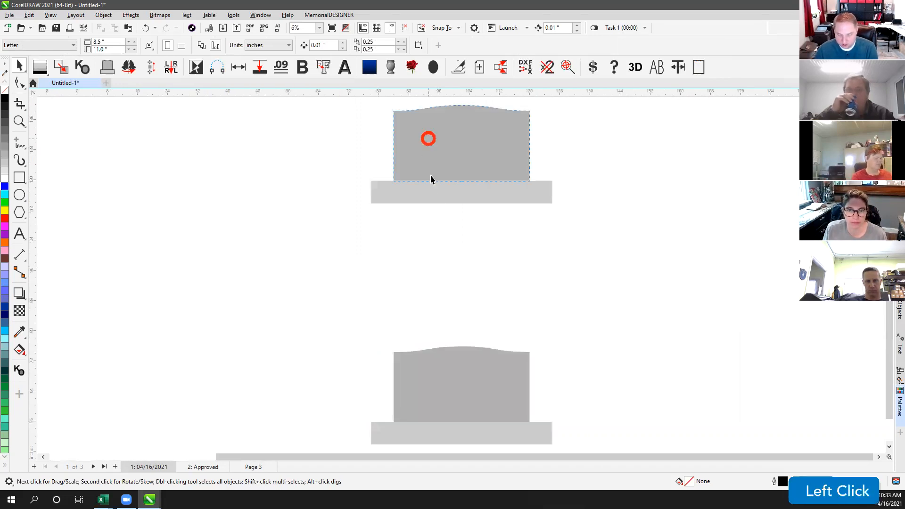
Step: Delete the two remaining monuments, removing each tablet and its base
{"action": "key", "text": "Delete"}
{"action": "left_click", "coordinate": [434, 194]}
{"action": "key", "text": "Delete"}
{"action": "left_click", "coordinate": [433, 378]}
{"action": "key", "text": "Delete"}
{"action": "left_click", "coordinate": [439, 434]}
{"action": "key", "text": "Delete"}
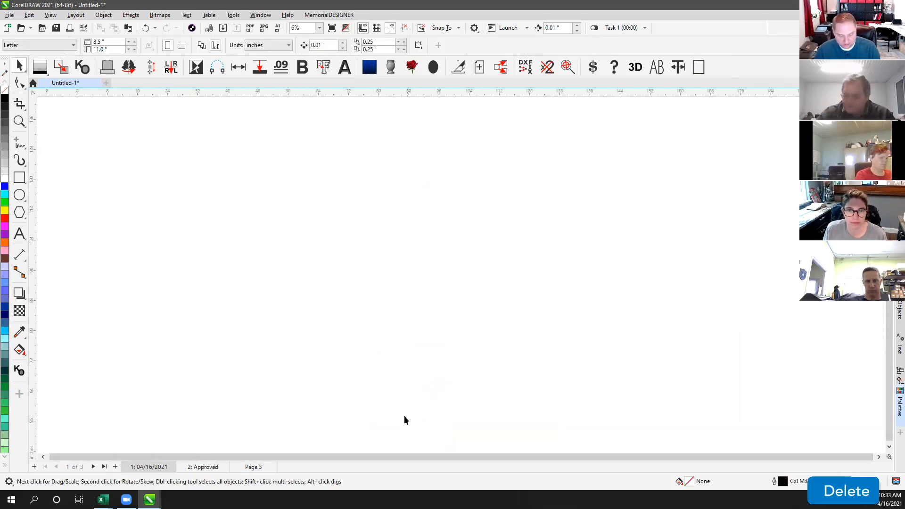
Step: Show the page border again and fit the view to the page
{"action": "key", "text": "F4"}
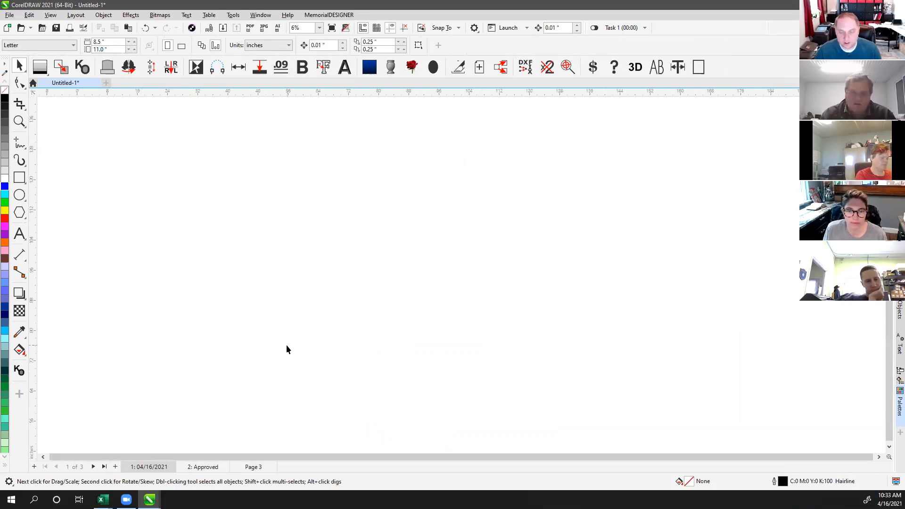
{"action": "left_click", "coordinate": [699, 67]}
{"action": "left_click", "coordinate": [470, 215]}
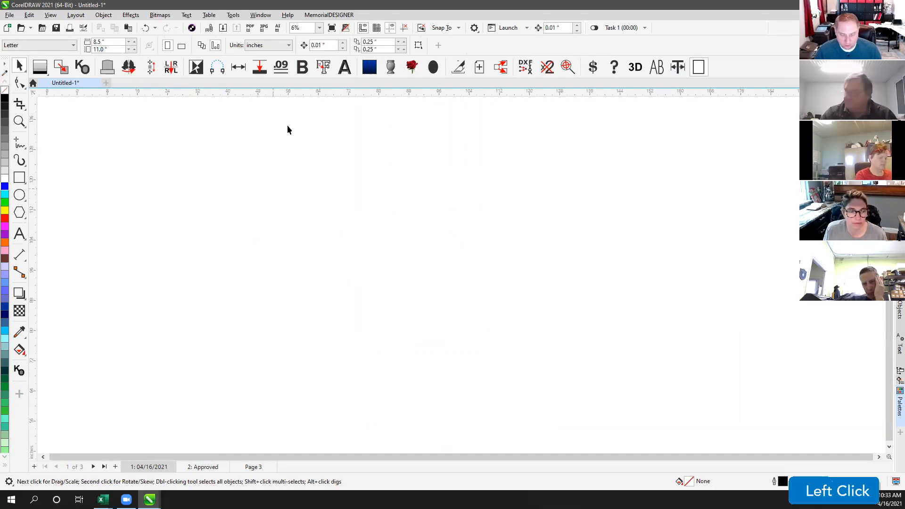
{"action": "left_click", "coordinate": [320, 28]}
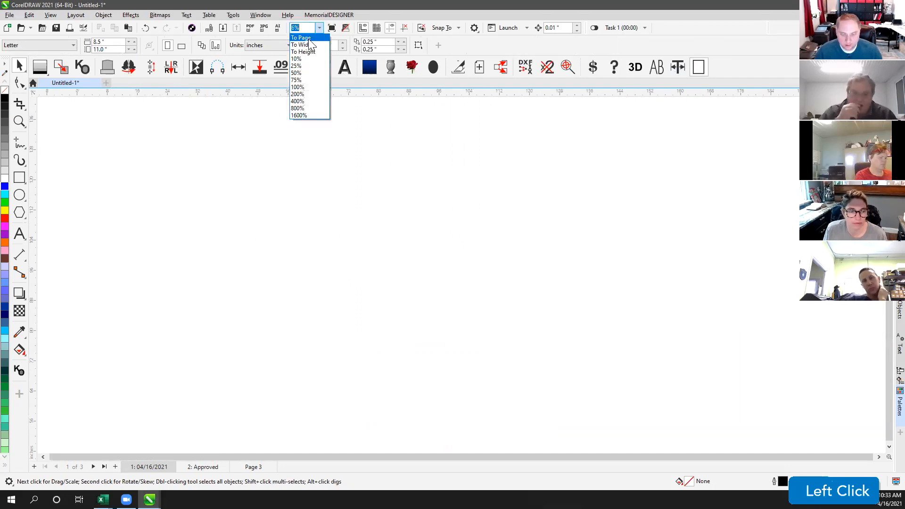
{"action": "left_click", "coordinate": [307, 38]}
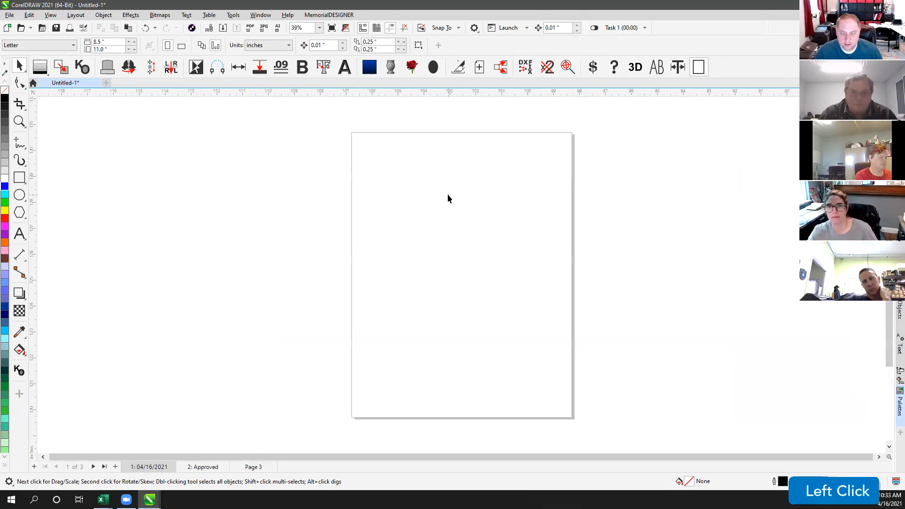
Step: Set the desktop color in the customization appearance options to red (#FF0000) and apply it
{"action": "left_click", "coordinate": [234, 15]}
{"action": "mouse_move", "coordinate": [301, 27]}
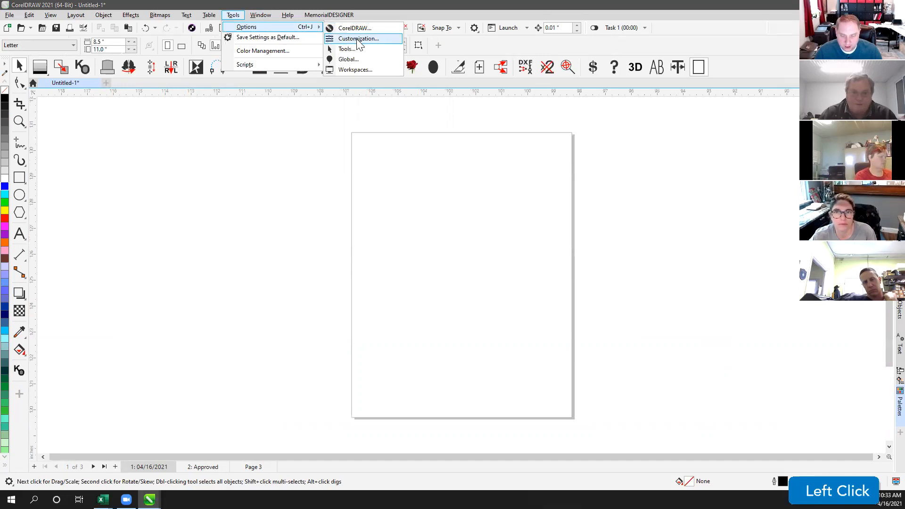
{"action": "left_click", "coordinate": [352, 27]}
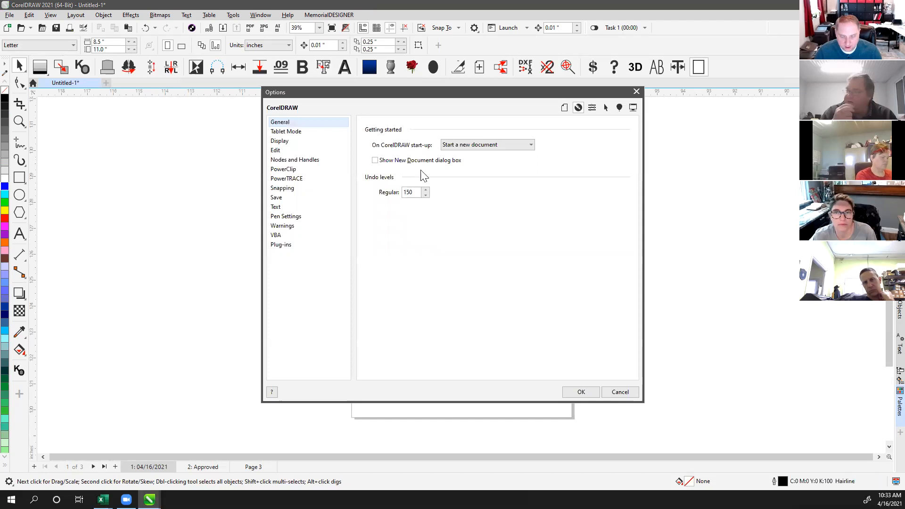
{"action": "left_click", "coordinate": [592, 107]}
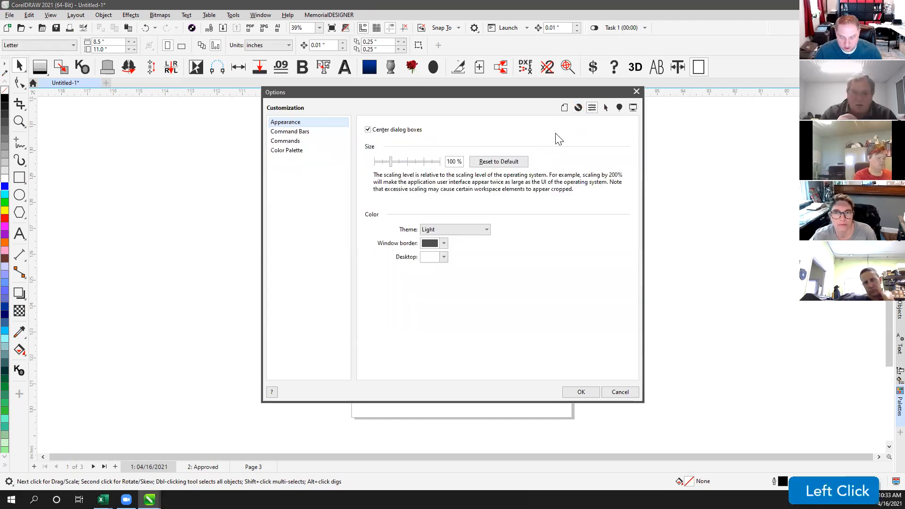
{"action": "left_click", "coordinate": [444, 258]}
{"action": "left_click_drag", "start_coordinate": [458, 338], "coordinate": [490, 299]}
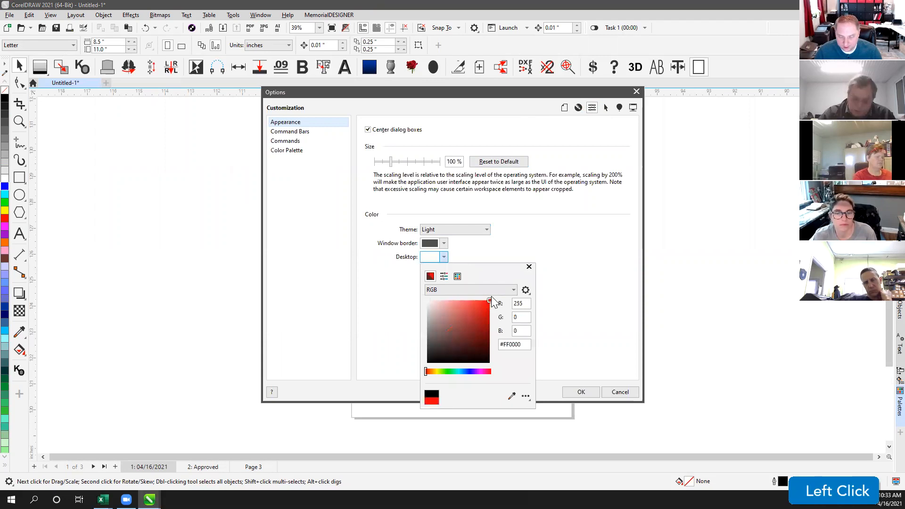
{"action": "left_click", "coordinate": [581, 393]}
{"action": "left_click", "coordinate": [582, 394]}
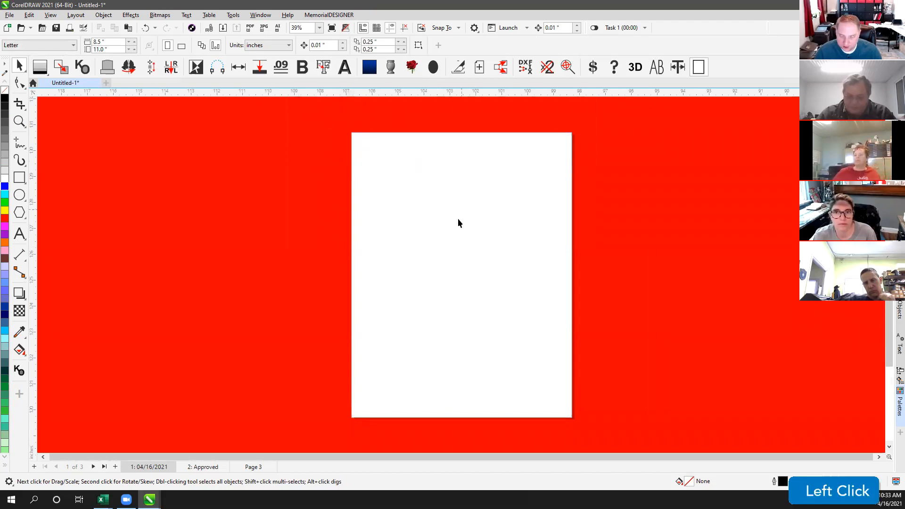
Step: Set the document's page background to solid and choose red from the RGB Palette as its color
{"action": "scroll", "coordinate": [461, 276], "scroll_direction": "down", "scroll_amount": 1}
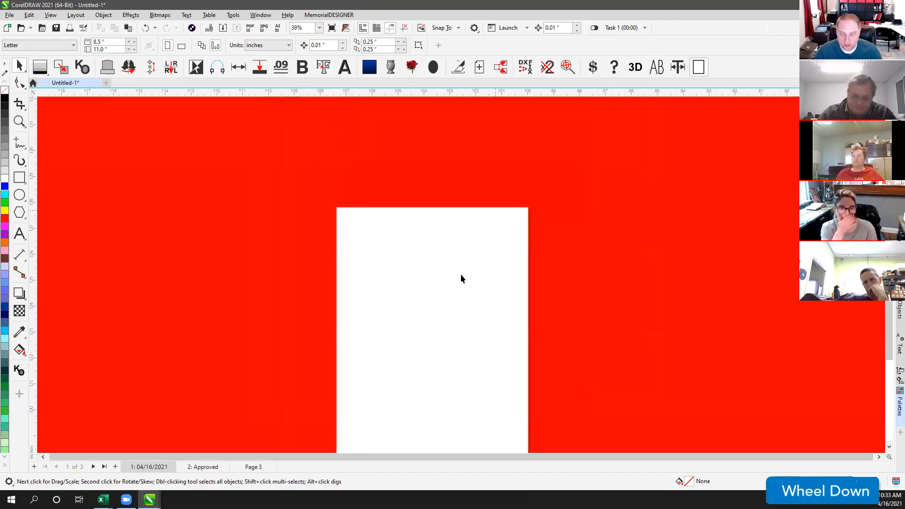
{"action": "scroll", "coordinate": [461, 278], "scroll_direction": "down", "scroll_amount": 4}
{"action": "scroll", "coordinate": [461, 274], "scroll_direction": "up", "scroll_amount": 2}
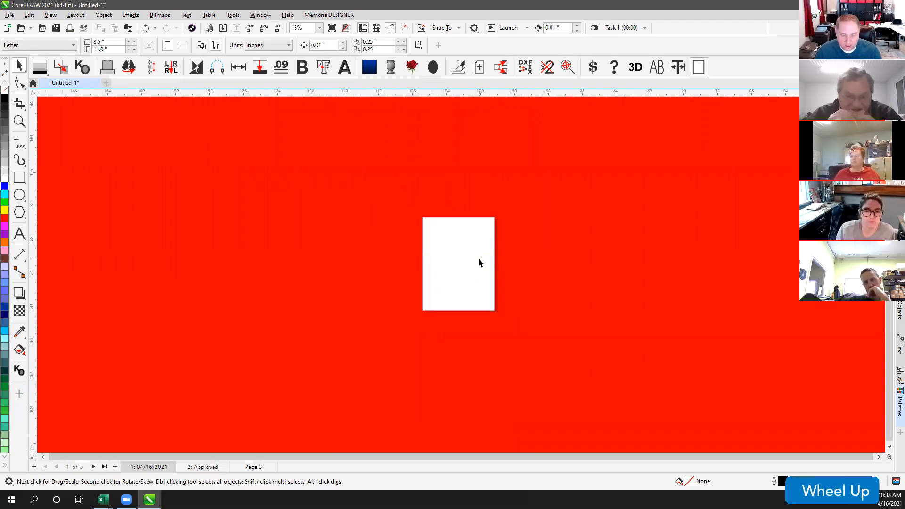
{"action": "scroll", "coordinate": [473, 266], "scroll_direction": "up", "scroll_amount": 1}
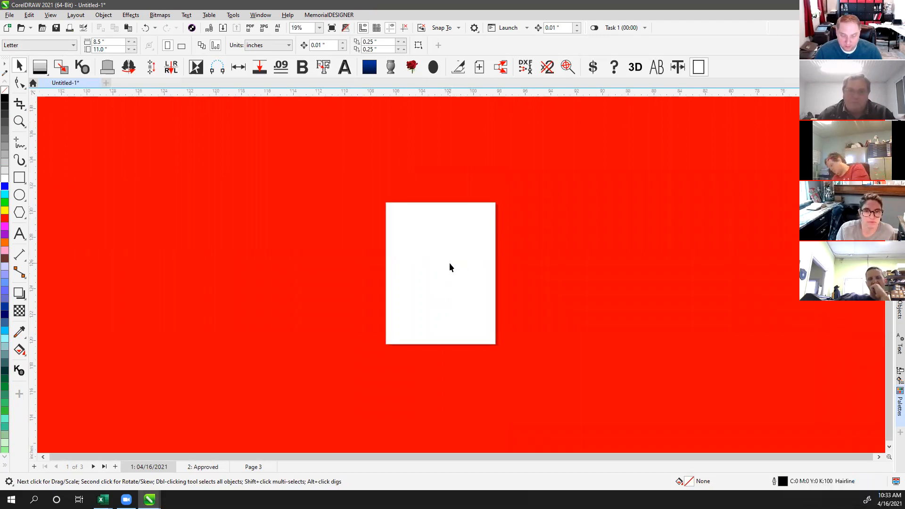
{"action": "left_click", "coordinate": [76, 15]}
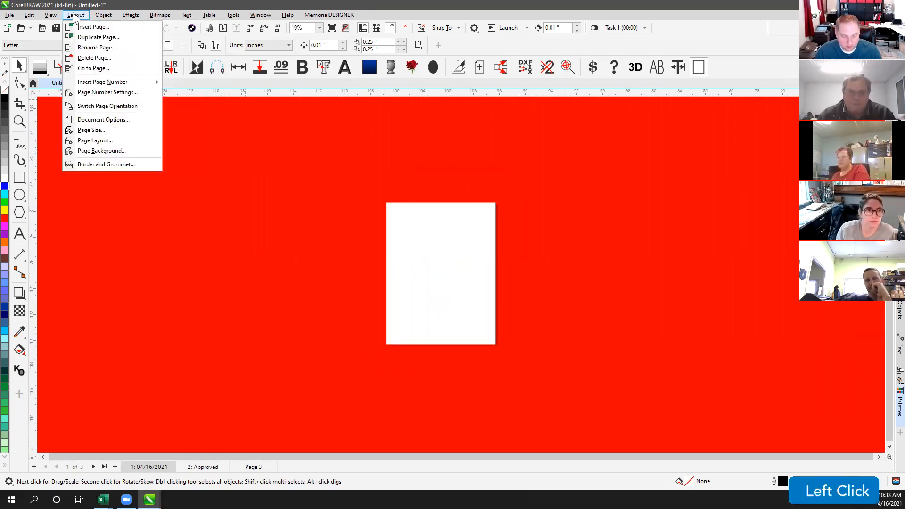
{"action": "left_click", "coordinate": [88, 152]}
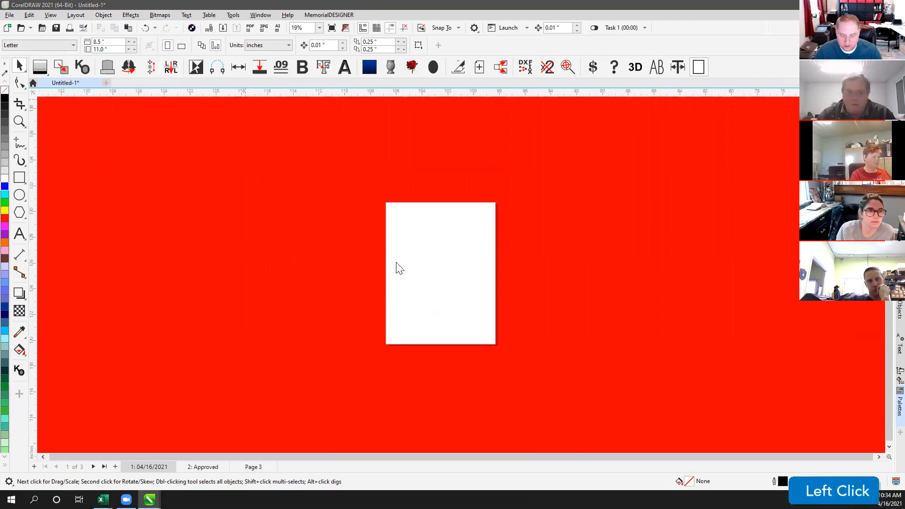
{"action": "left_click", "coordinate": [369, 141]}
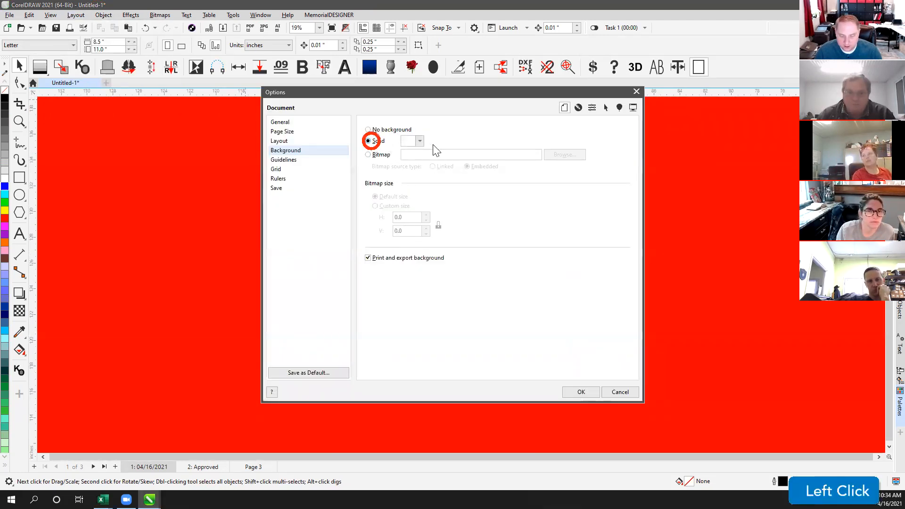
{"action": "left_click", "coordinate": [419, 141]}
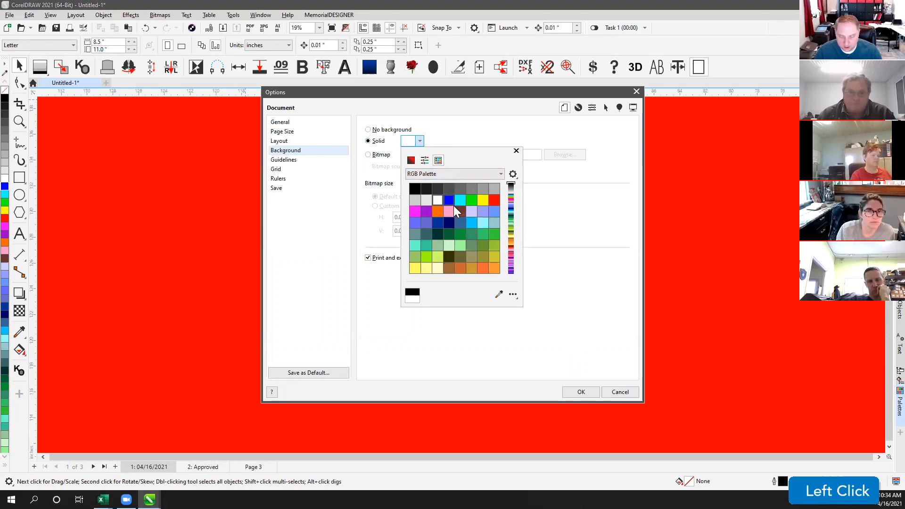
{"action": "left_click", "coordinate": [497, 199]}
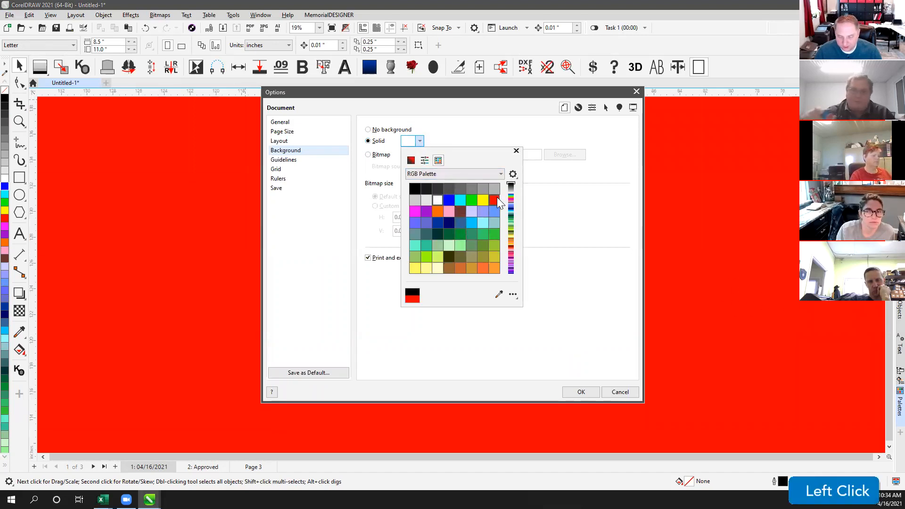
Step: Sample page background colors with the eyedropper, ending on red from the document window's color palette, and apply the background
{"action": "left_click", "coordinate": [498, 295]}
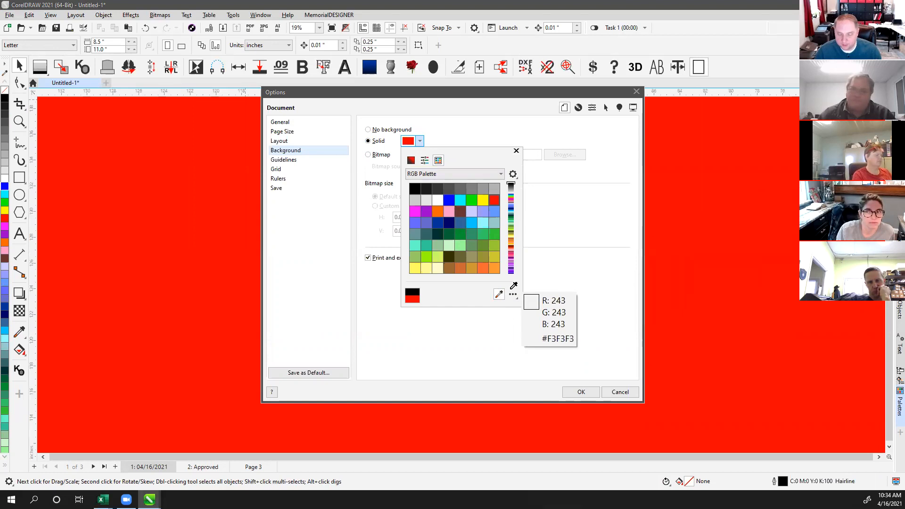
{"action": "left_click", "coordinate": [760, 194]}
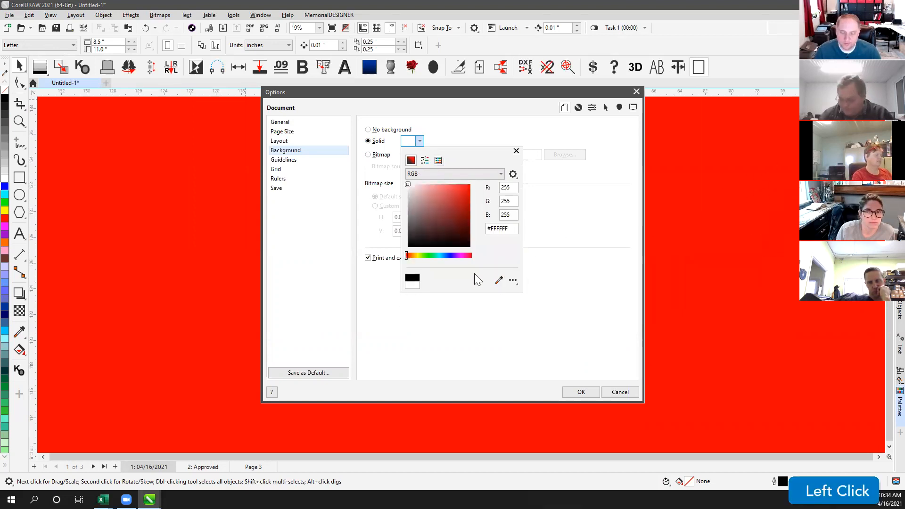
{"action": "left_click", "coordinate": [499, 280]}
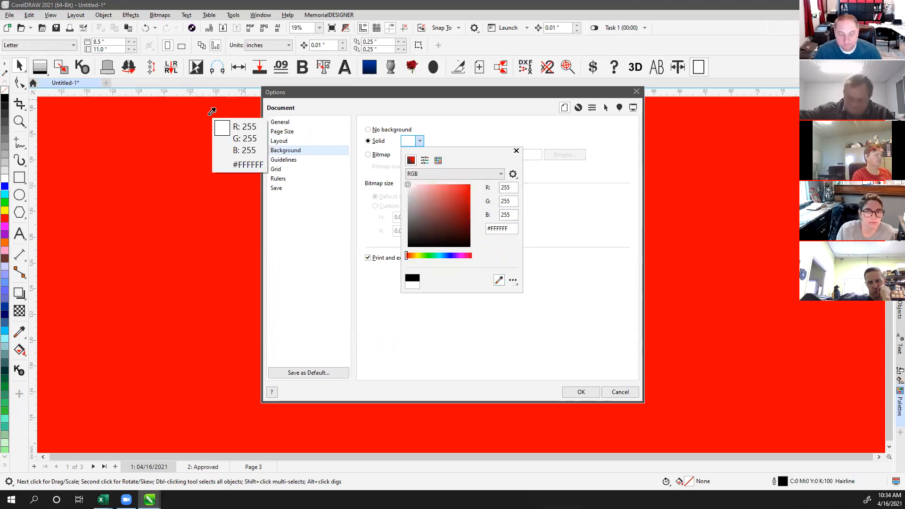
{"action": "left_click", "coordinate": [5, 218]}
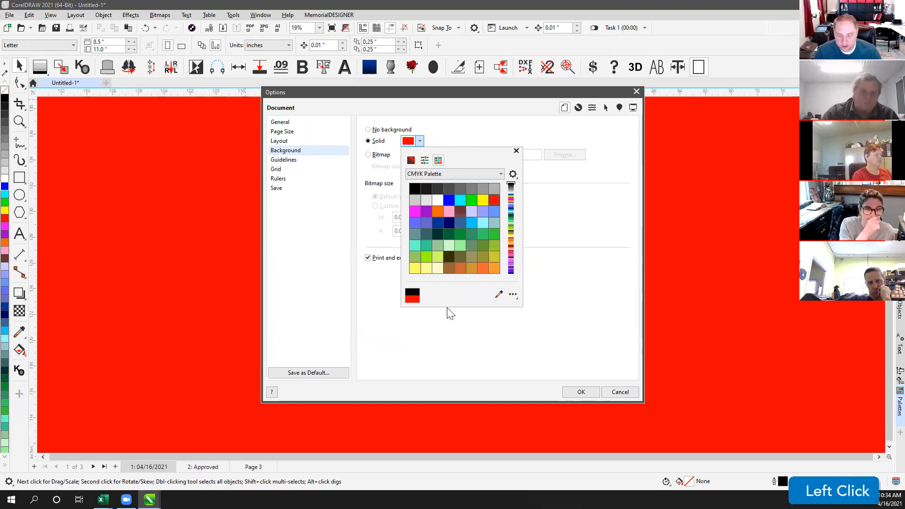
{"action": "left_click", "coordinate": [582, 395]}
{"action": "left_click", "coordinate": [585, 391]}
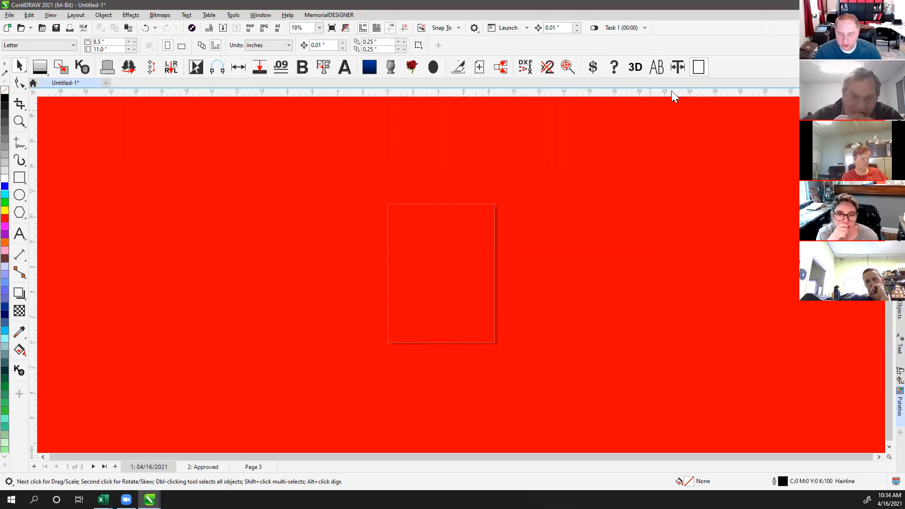
Step: Hide the page border and inspect the page's lower-left corner up close
{"action": "left_click", "coordinate": [703, 70]}
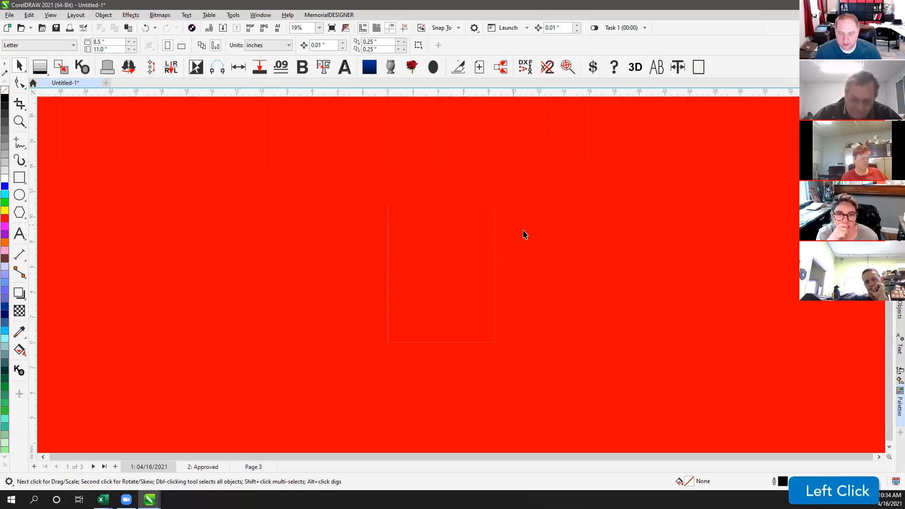
{"action": "scroll", "coordinate": [398, 351], "scroll_direction": "up", "scroll_amount": 5}
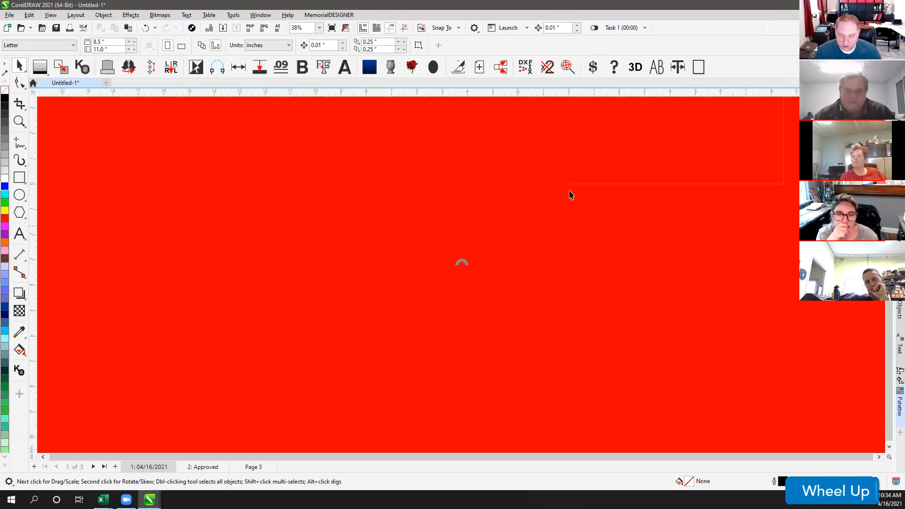
{"action": "scroll", "coordinate": [442, 287], "scroll_direction": "up", "scroll_amount": 5}
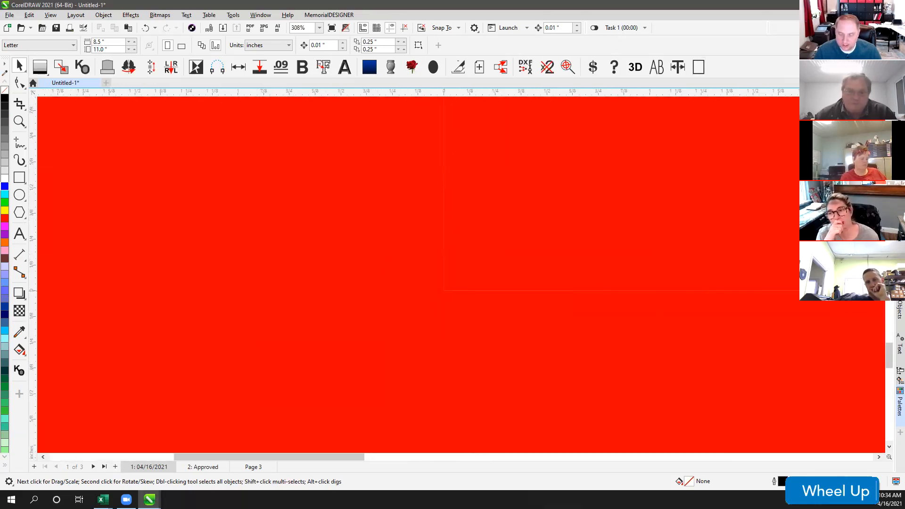
{"action": "key", "text": "F4"}
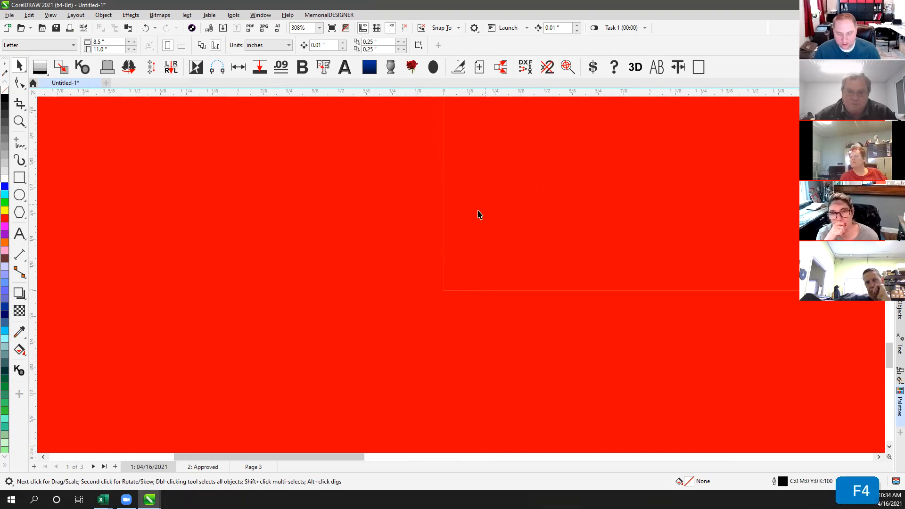
Step: Try Normal view on the page edge and return to Enhanced view
{"action": "left_click", "coordinate": [51, 15]}
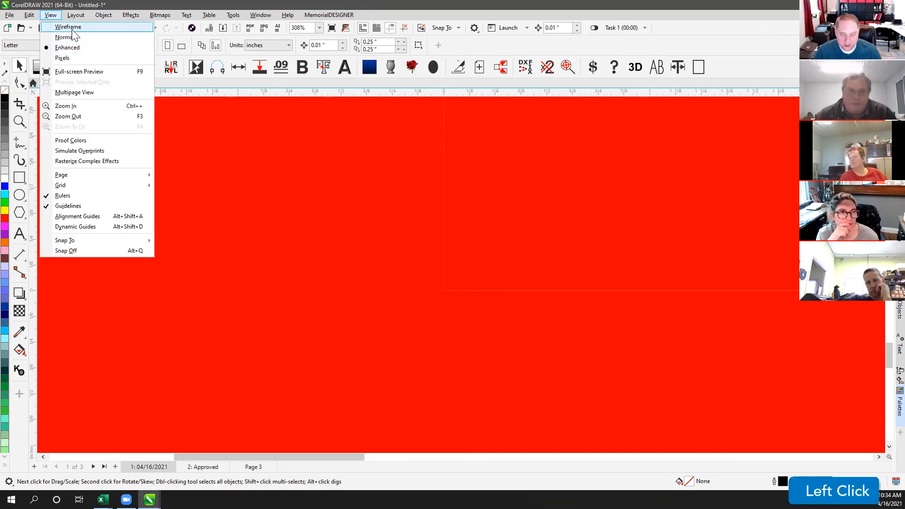
{"action": "left_click", "coordinate": [65, 38]}
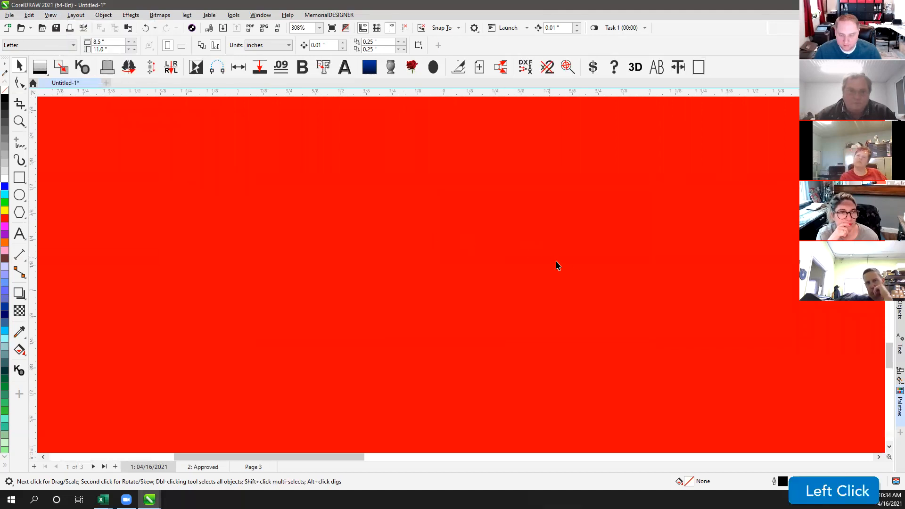
{"action": "scroll", "coordinate": [462, 279], "scroll_direction": "down", "scroll_amount": 3}
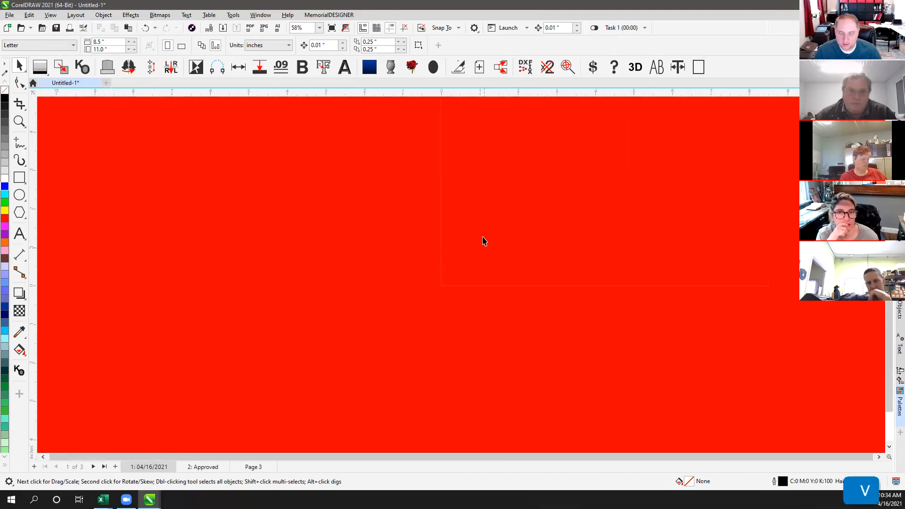
{"action": "scroll", "coordinate": [500, 272], "scroll_direction": "up", "scroll_amount": 2}
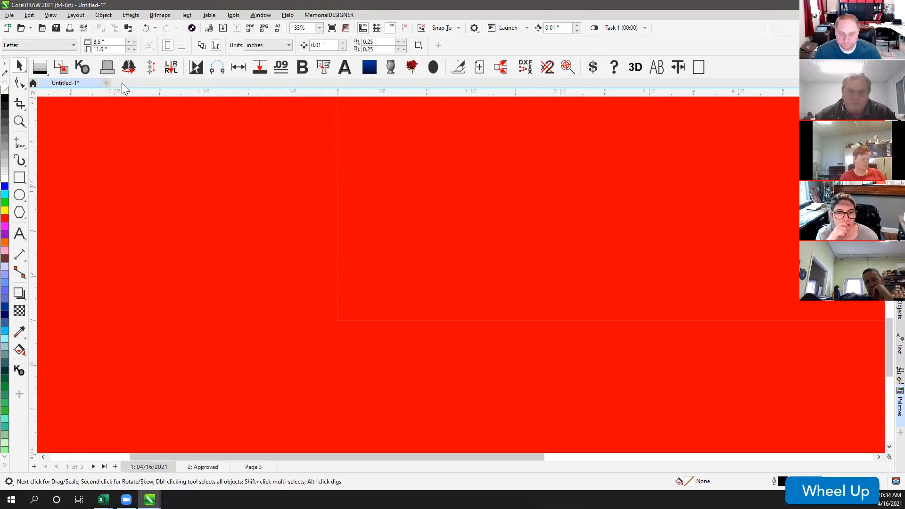
Step: Set the document's view quality to Normal and check whether the page outline is still drawn
{"action": "left_click", "coordinate": [51, 15]}
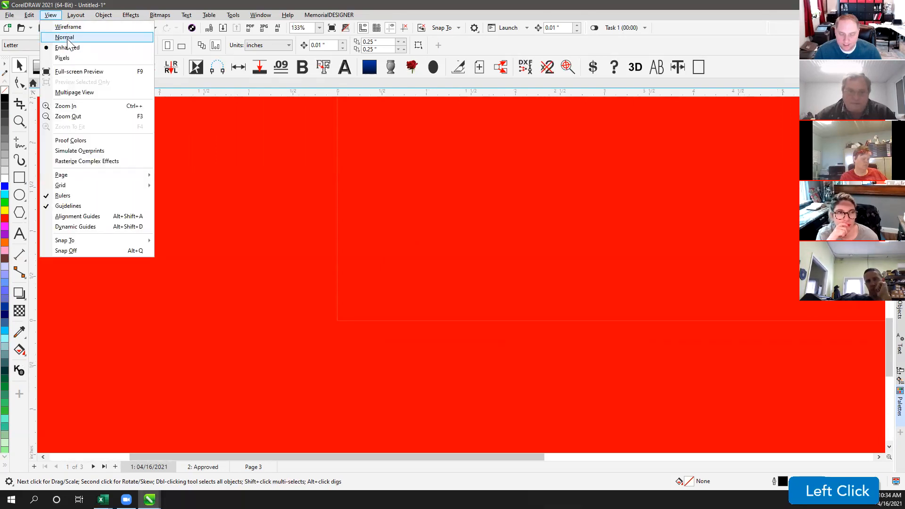
{"action": "left_click", "coordinate": [67, 39]}
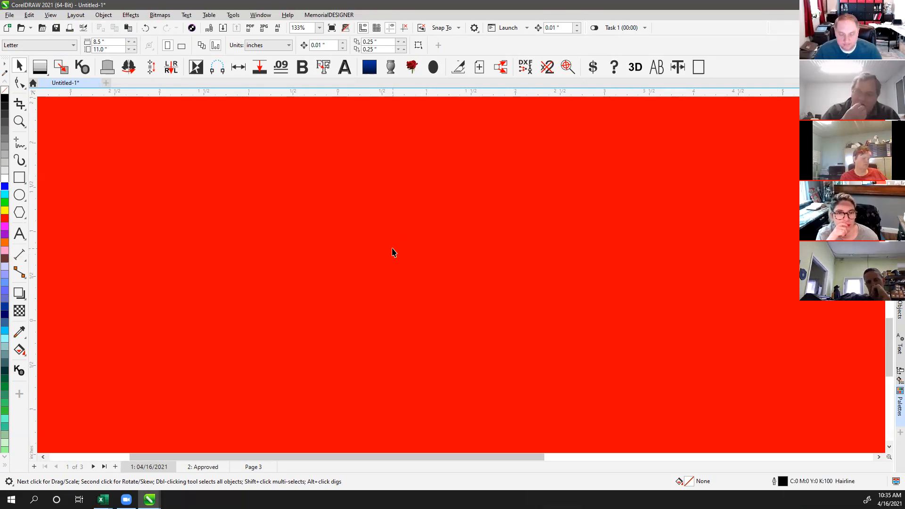
{"action": "left_click", "coordinate": [50, 16]}
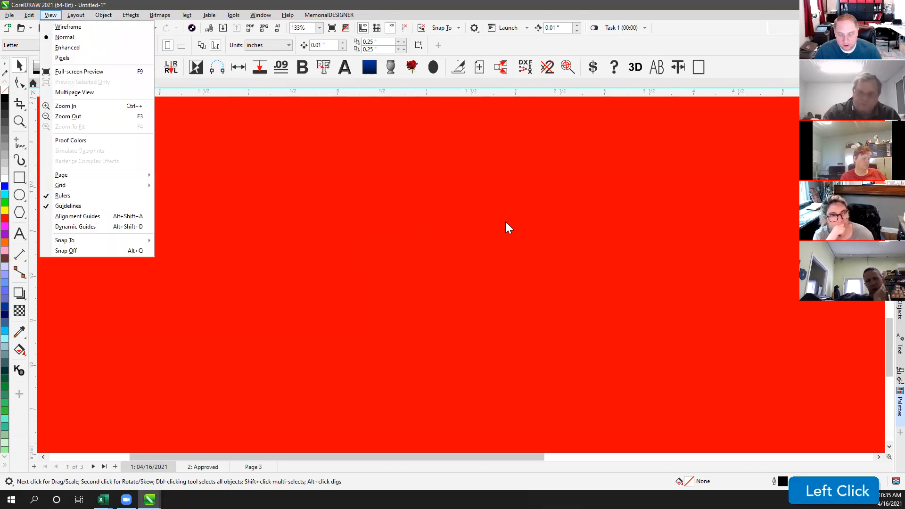
{"action": "left_click", "coordinate": [473, 251]}
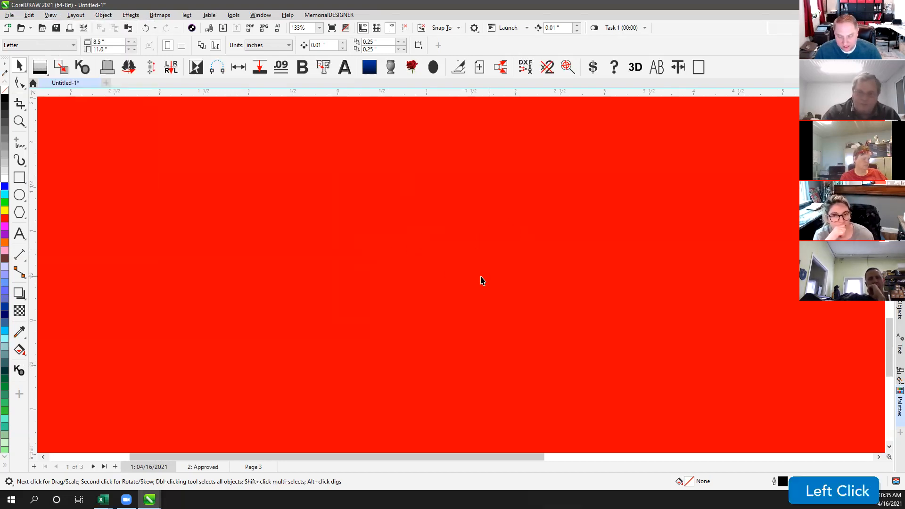
Step: Restore the Enhanced view quality and bring the whole page back into view
{"action": "left_click", "coordinate": [51, 15]}
{"action": "left_click", "coordinate": [67, 47]}
{"action": "key", "text": "F4"}
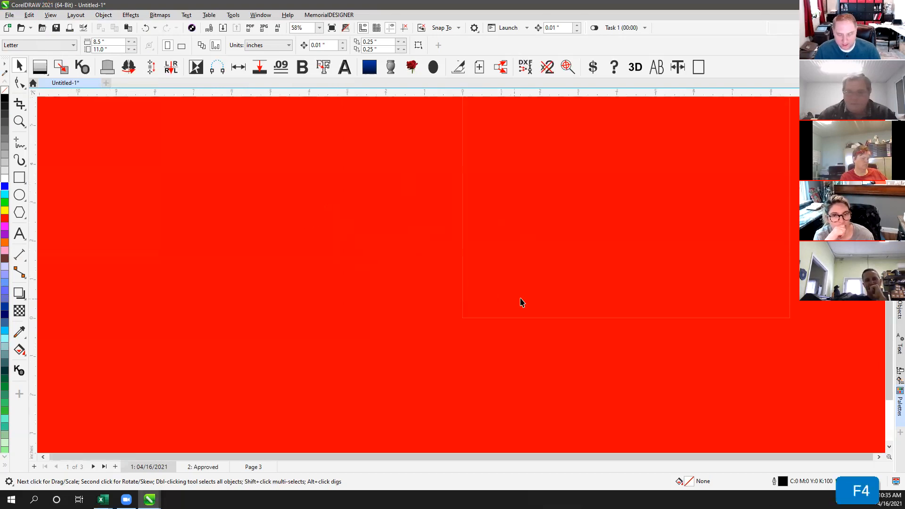
{"action": "scroll", "coordinate": [461, 278], "scroll_direction": "down", "scroll_amount": 3}
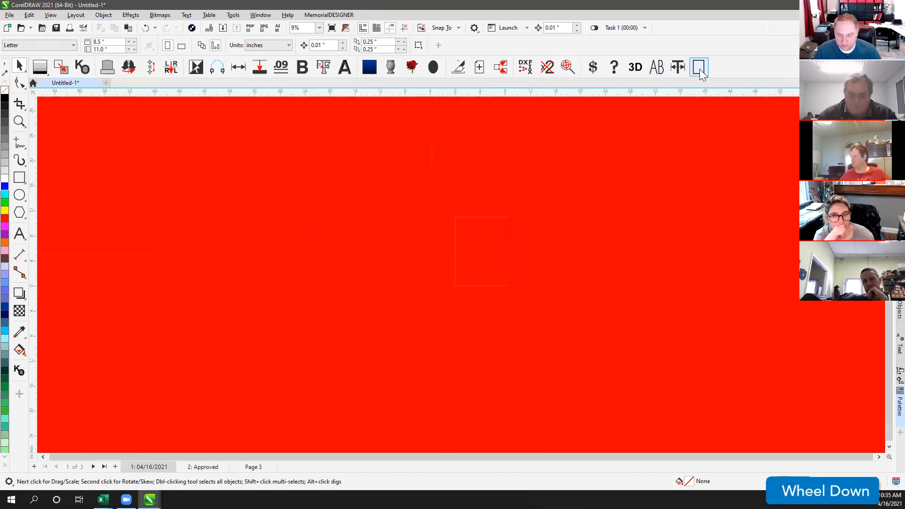
Step: Set the desktop color in the appearance customization options to white (#FFFFFF) and apply it
{"action": "left_click", "coordinate": [261, 15]}
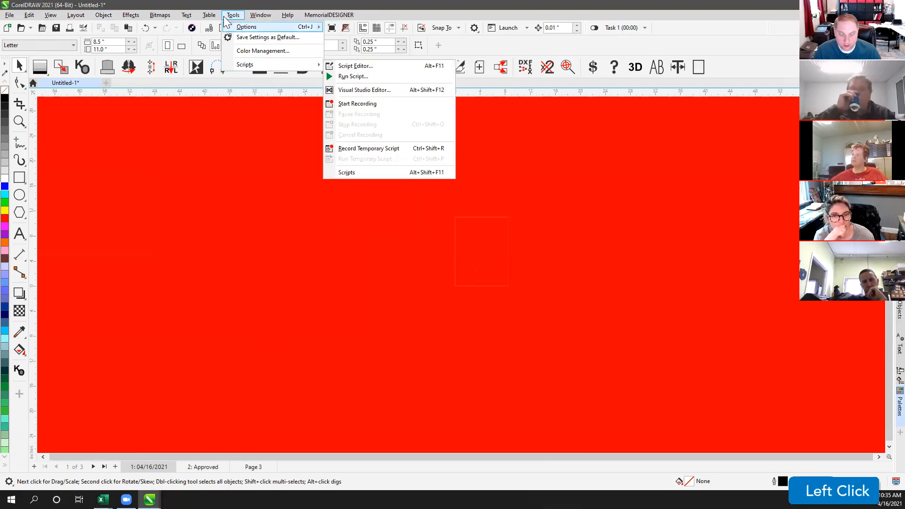
{"action": "mouse_move", "coordinate": [252, 30]}
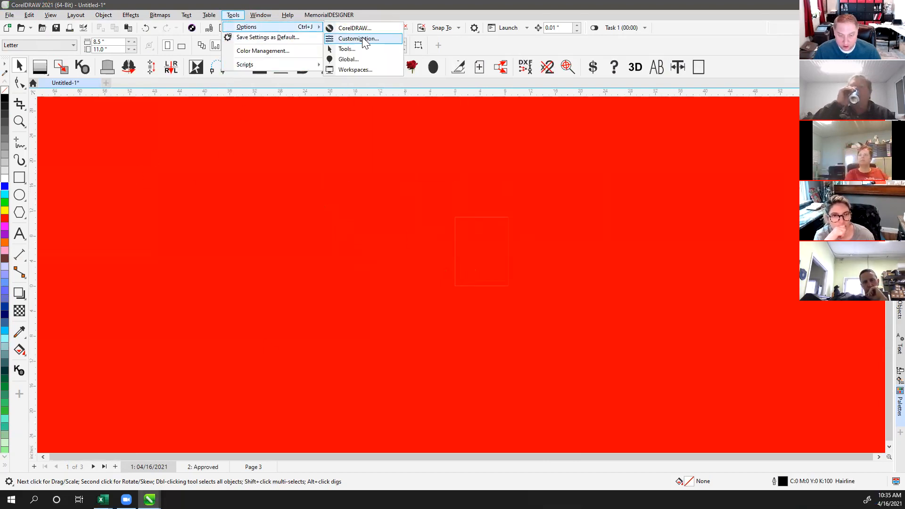
{"action": "left_click", "coordinate": [461, 205]}
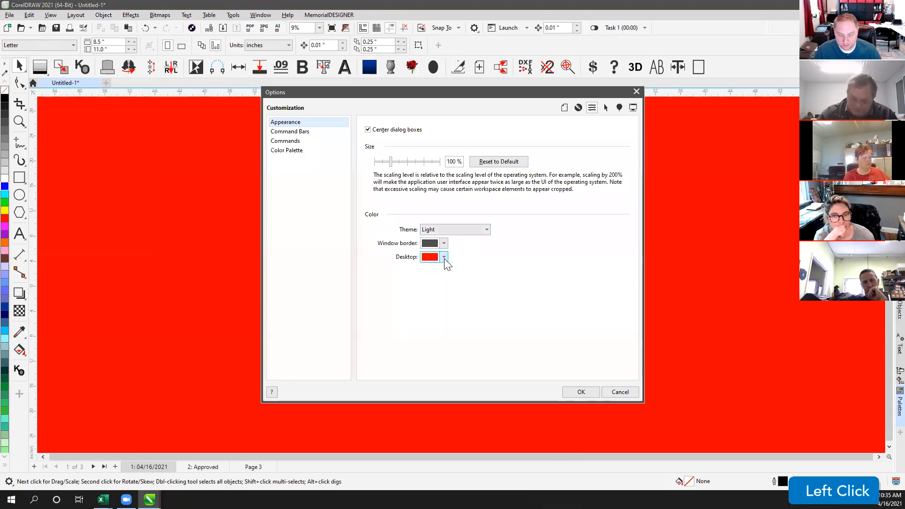
{"action": "left_click", "coordinate": [442, 259]}
{"action": "left_click_drag", "start_coordinate": [469, 332], "coordinate": [377, 264]}
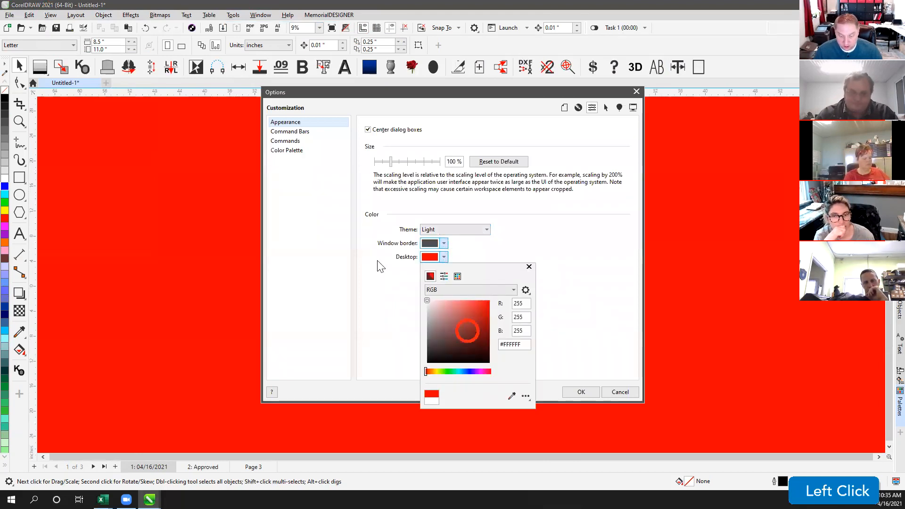
{"action": "left_click", "coordinate": [572, 306]}
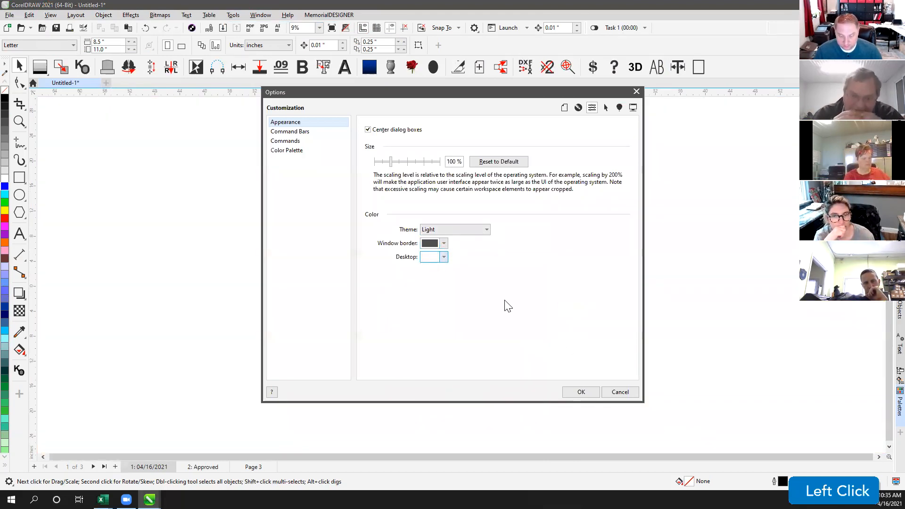
{"action": "left_click", "coordinate": [581, 392]}
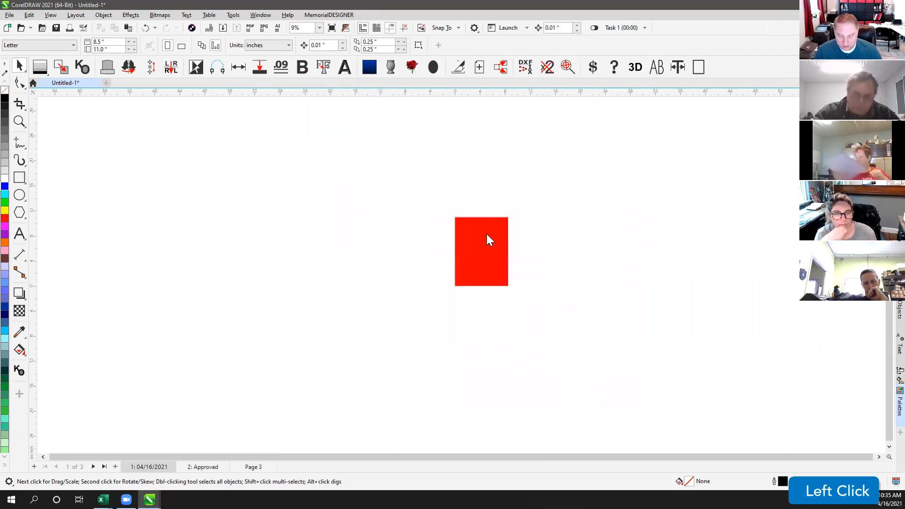
Step: Change the page background from solid red to No background and apply it
{"action": "left_click", "coordinate": [108, 15]}
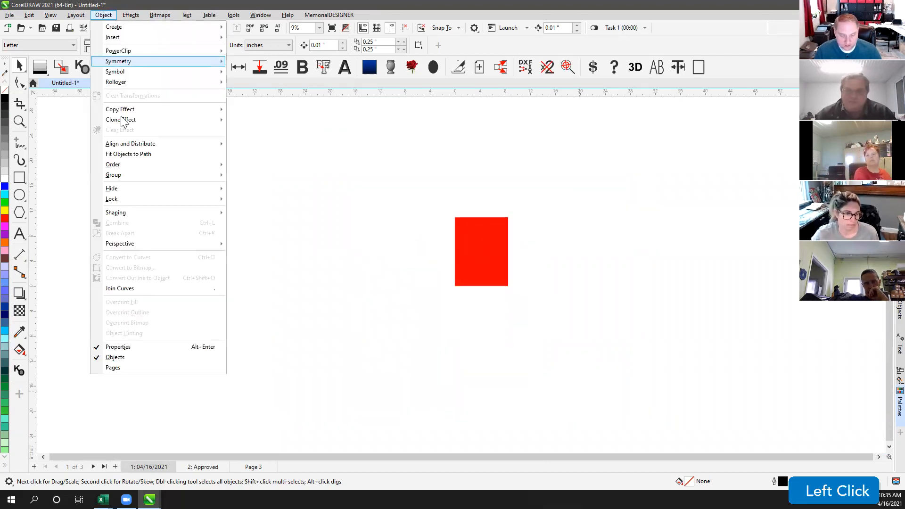
{"action": "key", "text": "Escape"}
{"action": "left_click", "coordinate": [57, 16]}
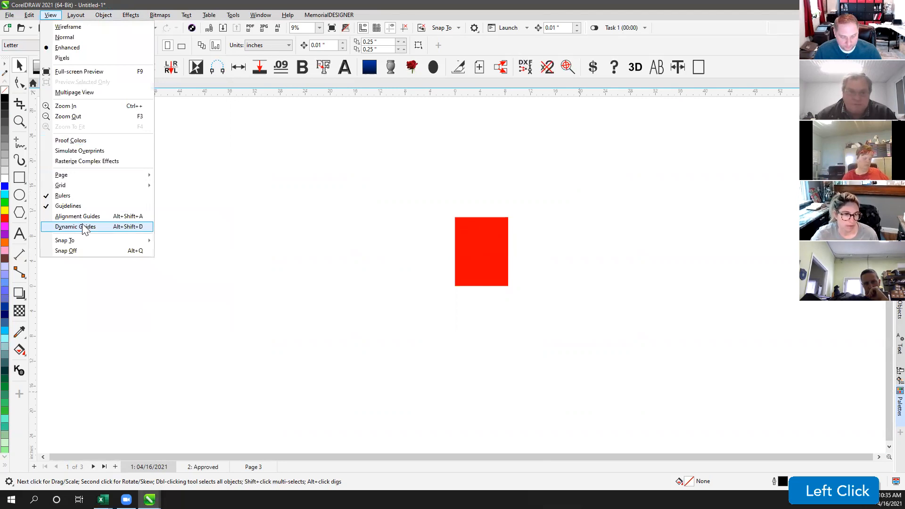
{"action": "key", "text": "Escape"}
{"action": "left_click", "coordinate": [77, 16]}
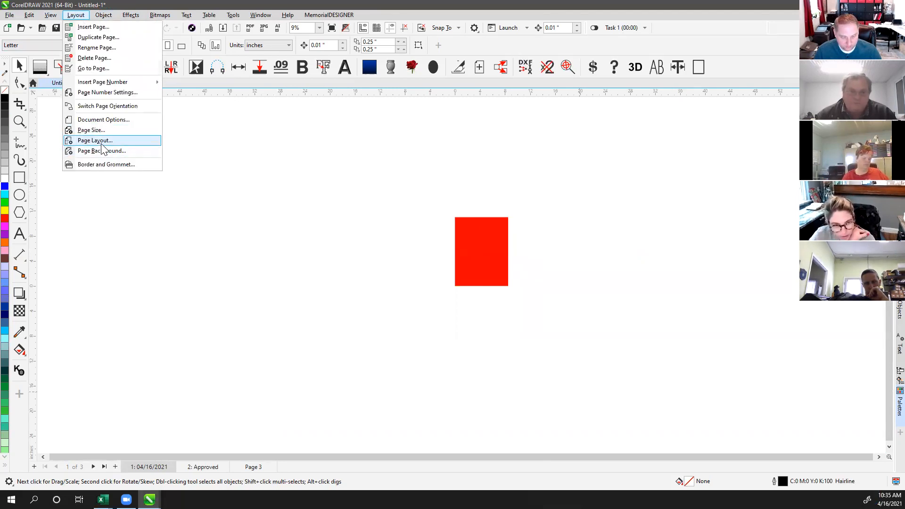
{"action": "left_click", "coordinate": [256, 201]}
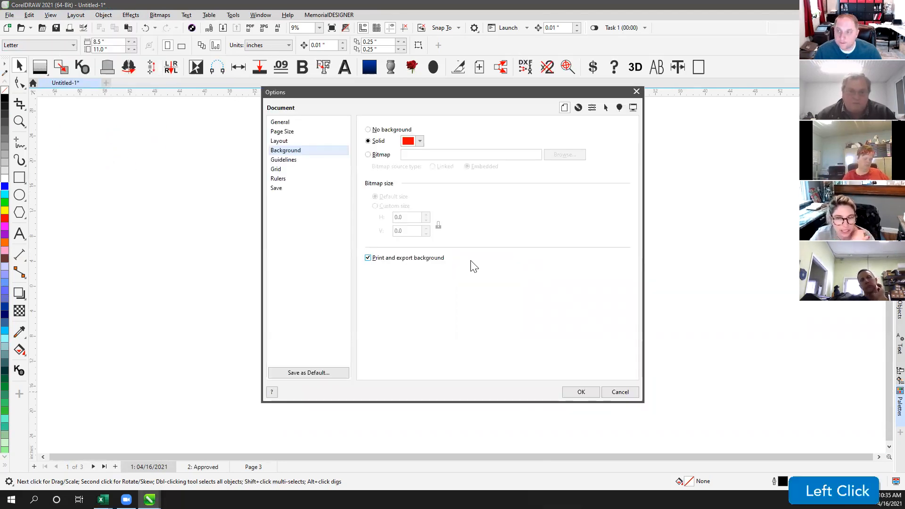
{"action": "left_click", "coordinate": [368, 130]}
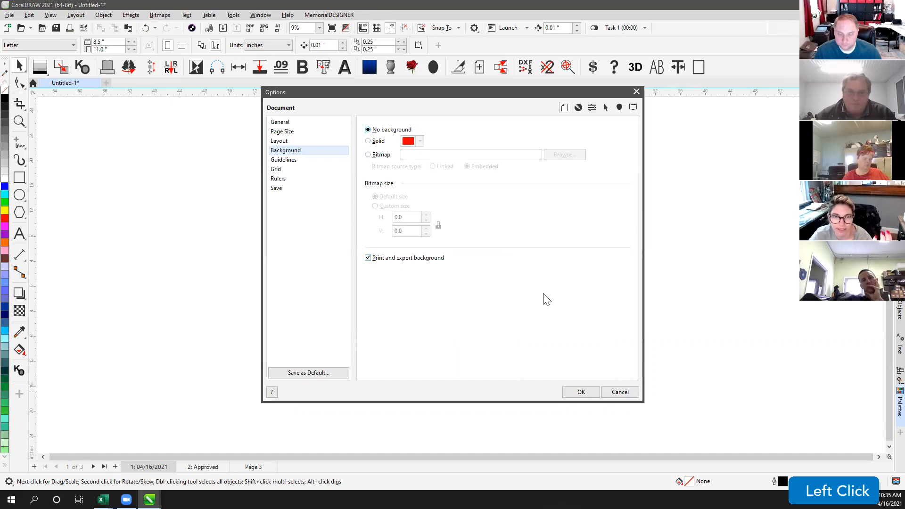
{"action": "left_click", "coordinate": [579, 392]}
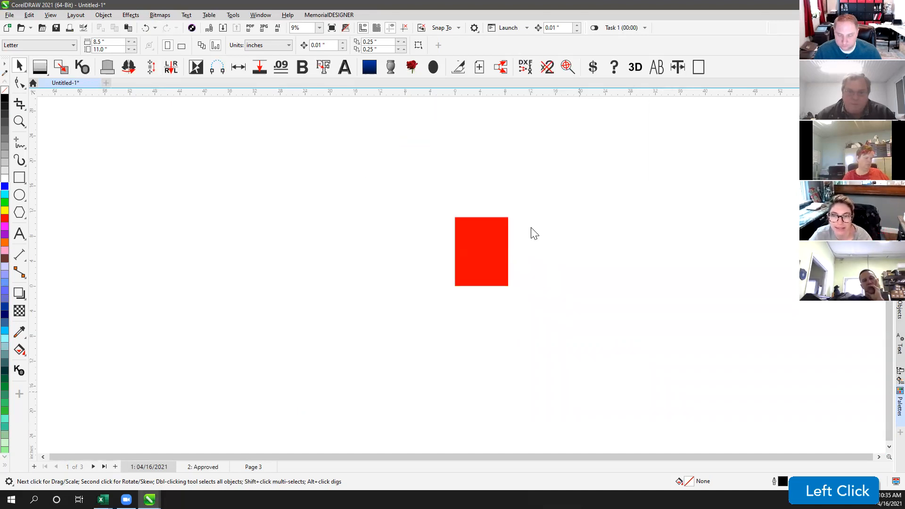
{"action": "left_click", "coordinate": [540, 211]}
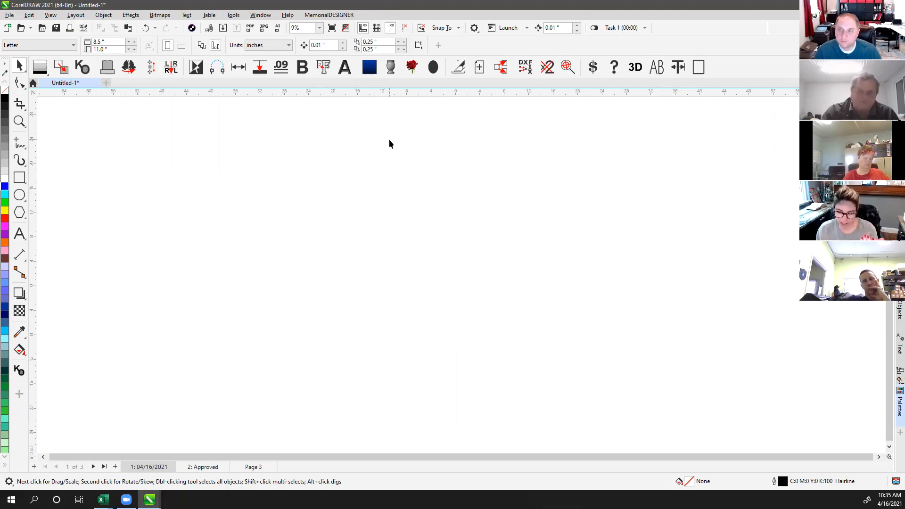
Step: Change the interface color theme to Black in the appearance customization options and apply it
{"action": "left_click", "coordinate": [233, 15]}
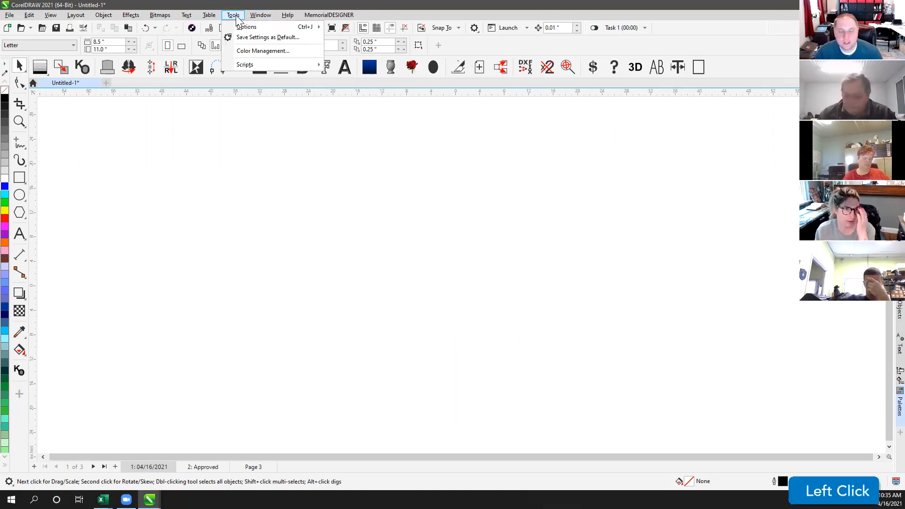
{"action": "mouse_move", "coordinate": [248, 27]}
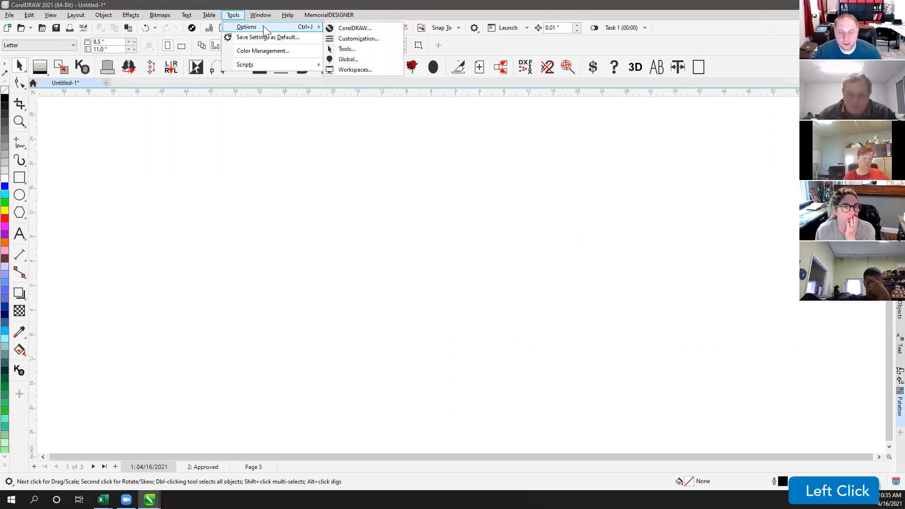
{"action": "left_click", "coordinate": [368, 43]}
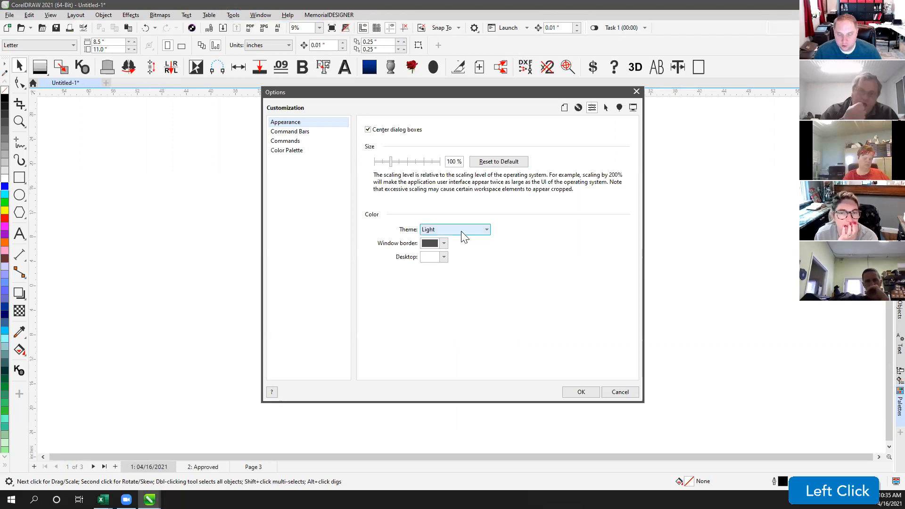
{"action": "left_click", "coordinate": [461, 231]}
{"action": "left_click", "coordinate": [435, 261]}
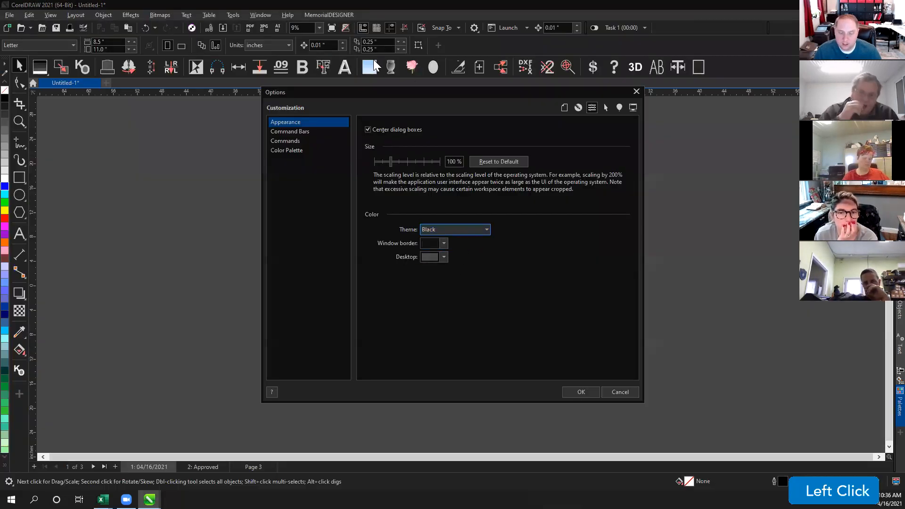
{"action": "left_click", "coordinate": [592, 391]}
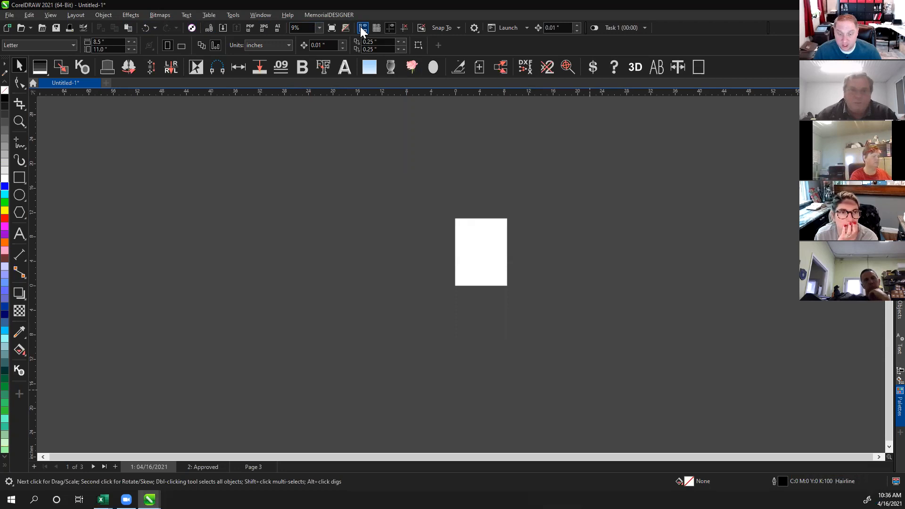
Step: Look over the preset memorial fills and draw a rectangle about 31.5 by 23.9 inches overlapping the page
{"action": "left_click", "coordinate": [48, 74]}
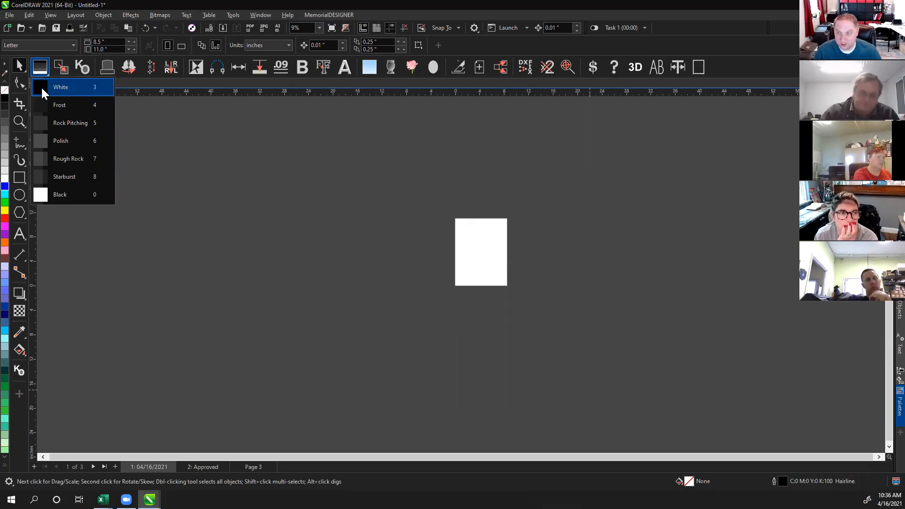
{"action": "left_click", "coordinate": [186, 248]}
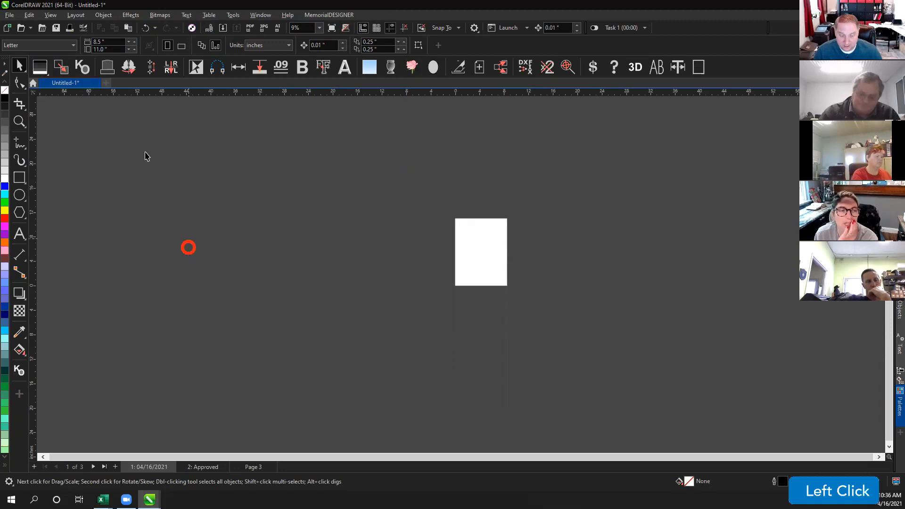
{"action": "left_click", "coordinate": [19, 177]}
{"action": "left_click_drag", "start_coordinate": [289, 200], "coordinate": [487, 351]}
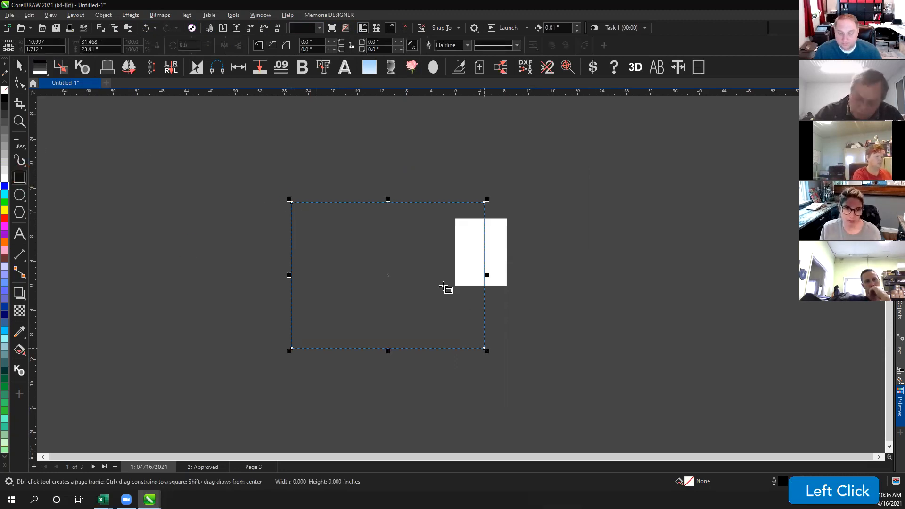
Step: Fill the large rectangle with the White preset memorial fill
{"action": "left_click", "coordinate": [43, 69]}
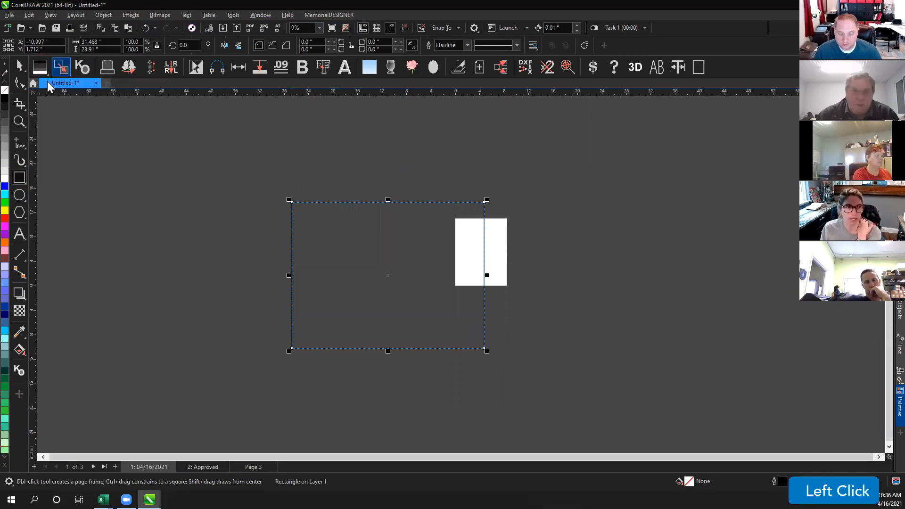
{"action": "left_click", "coordinate": [45, 65]}
{"action": "left_click", "coordinate": [45, 87]}
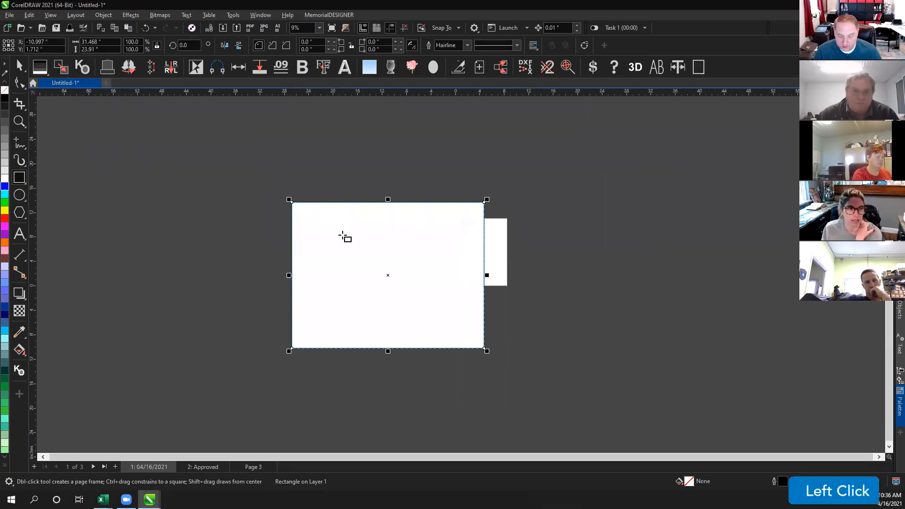
{"action": "left_click", "coordinate": [45, 70]}
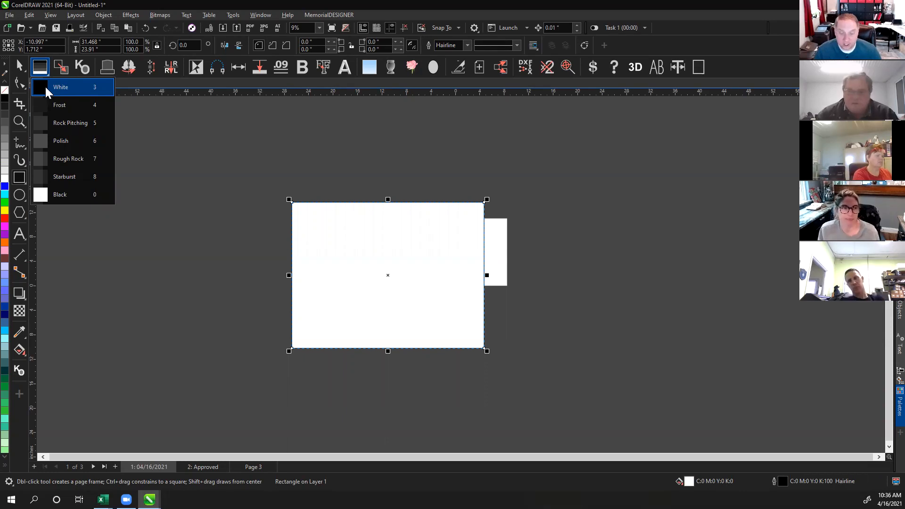
{"action": "left_click", "coordinate": [262, 178]}
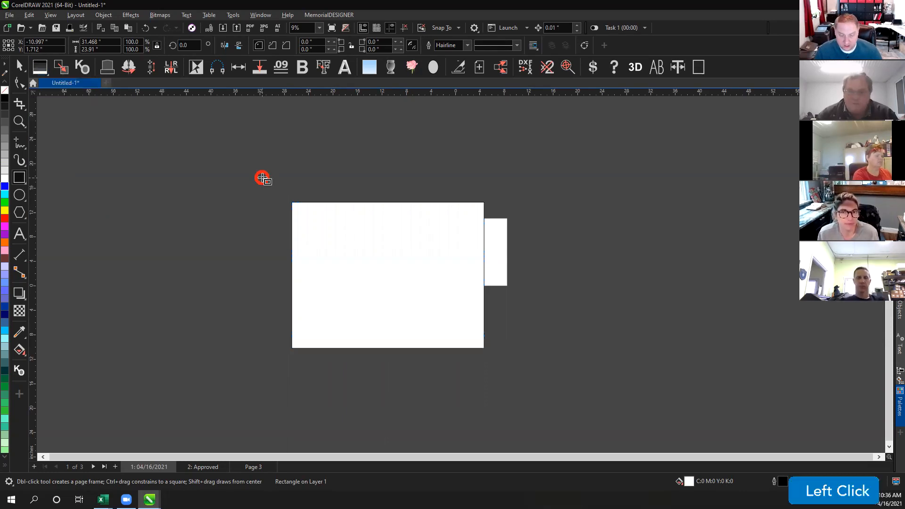
Step: Examine the Brightness/Contrast/Intensity adjustment for the white rectangle and dismiss it without applying anything
{"action": "key", "text": "space"}
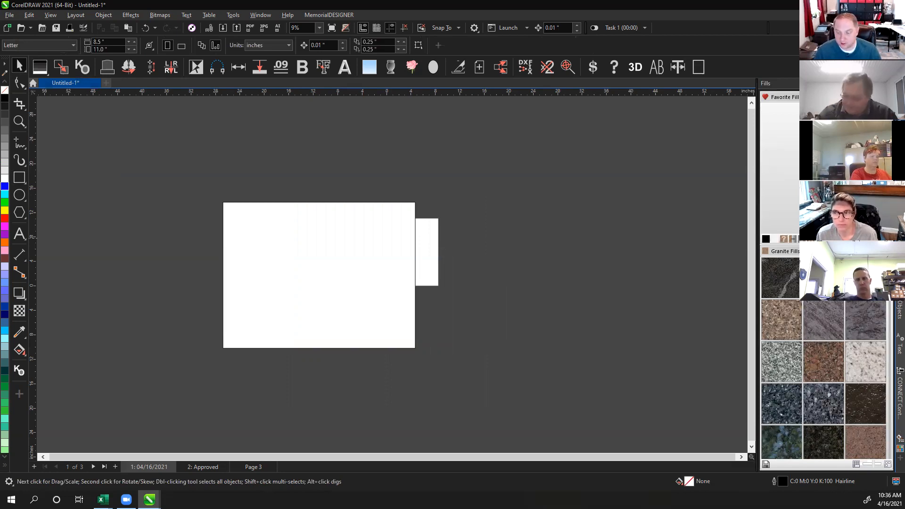
{"action": "left_click", "coordinate": [782, 471]}
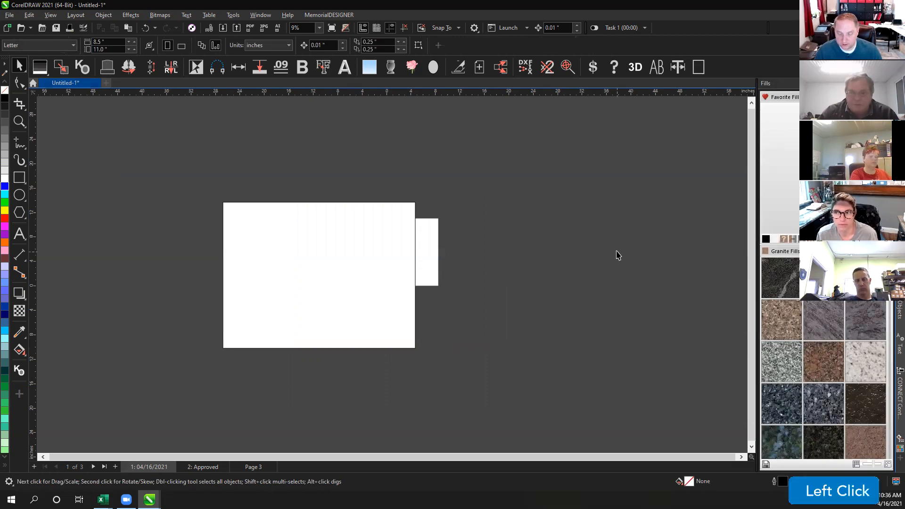
{"action": "left_click", "coordinate": [375, 242]}
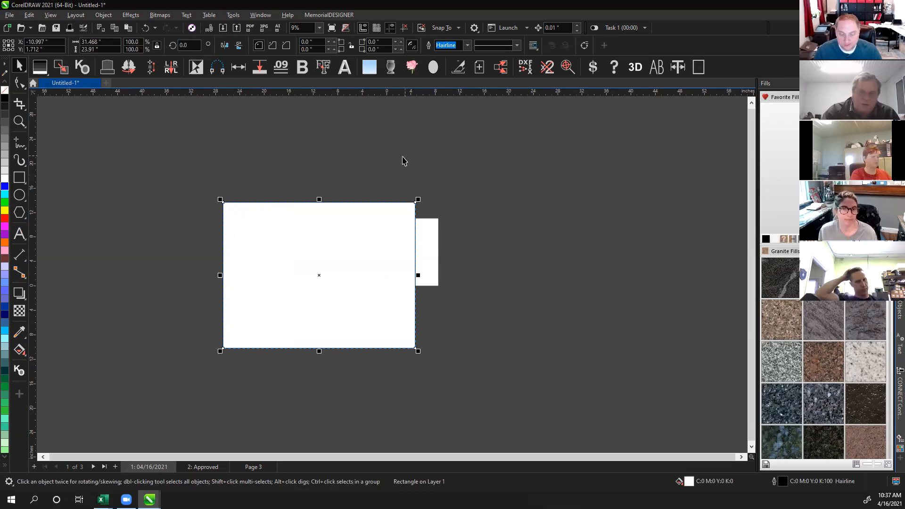
{"action": "left_click", "coordinate": [403, 157]}
{"action": "left_click", "coordinate": [357, 223]}
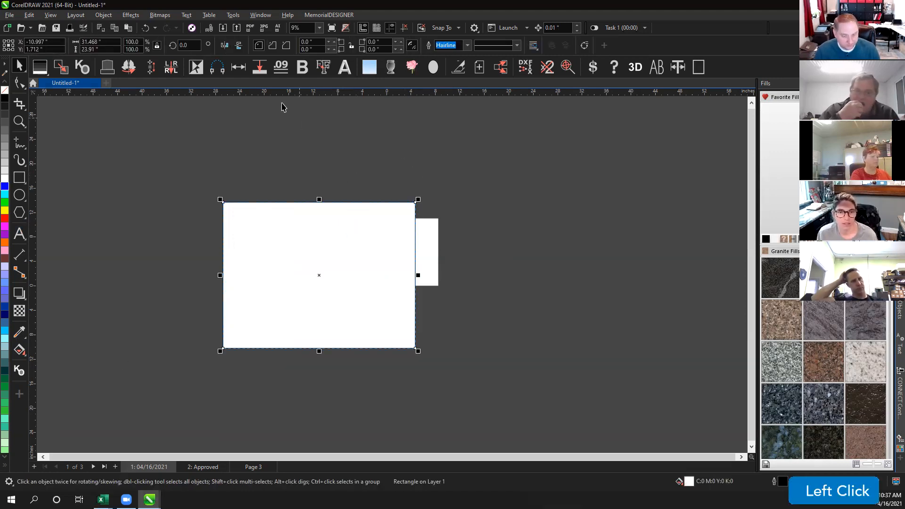
{"action": "left_click", "coordinate": [131, 14]}
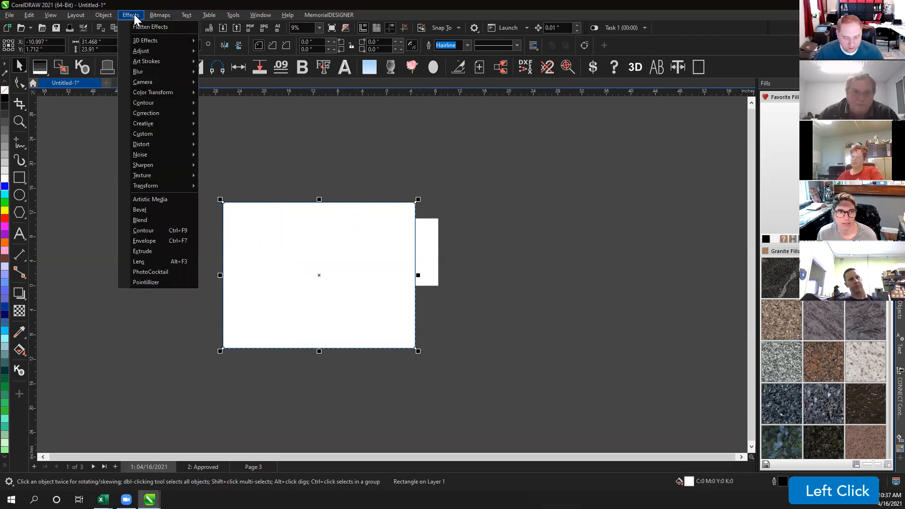
{"action": "mouse_move", "coordinate": [157, 49]}
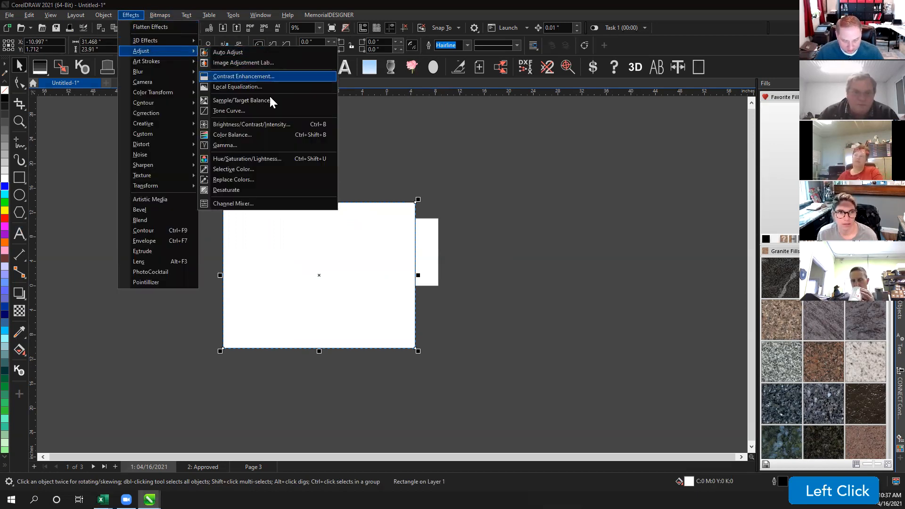
{"action": "left_click", "coordinate": [268, 126]}
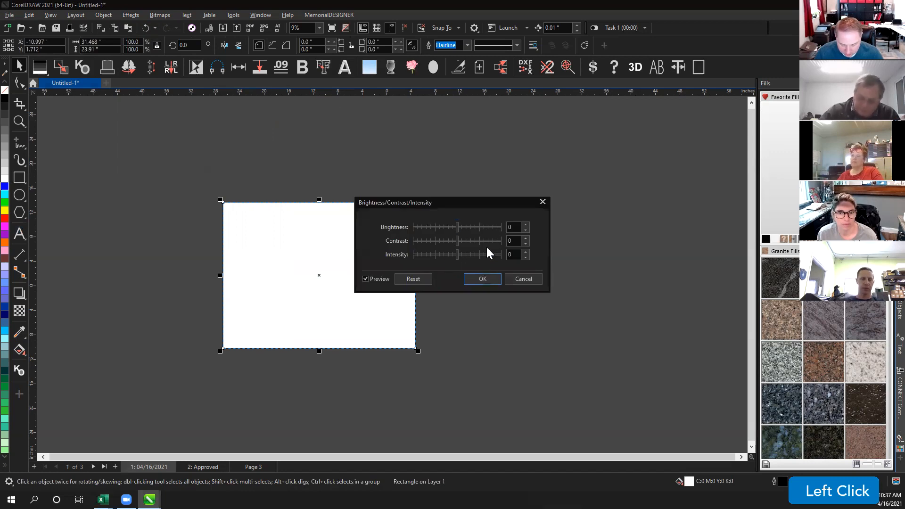
{"action": "left_click", "coordinate": [536, 279]}
Step: Try to apply the Auto Adjust effect to the white rectangle
{"action": "left_click", "coordinate": [160, 15]}
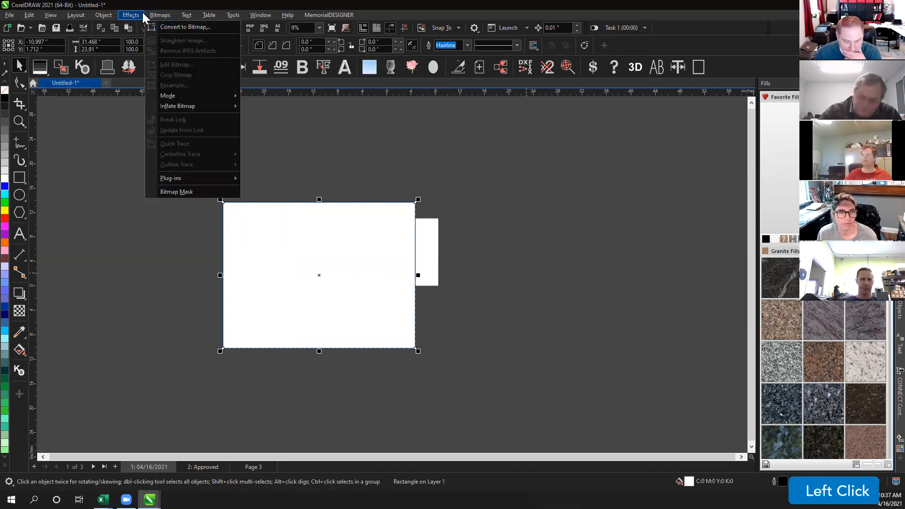
{"action": "mouse_move", "coordinate": [139, 15]}
{"action": "mouse_move", "coordinate": [157, 72]}
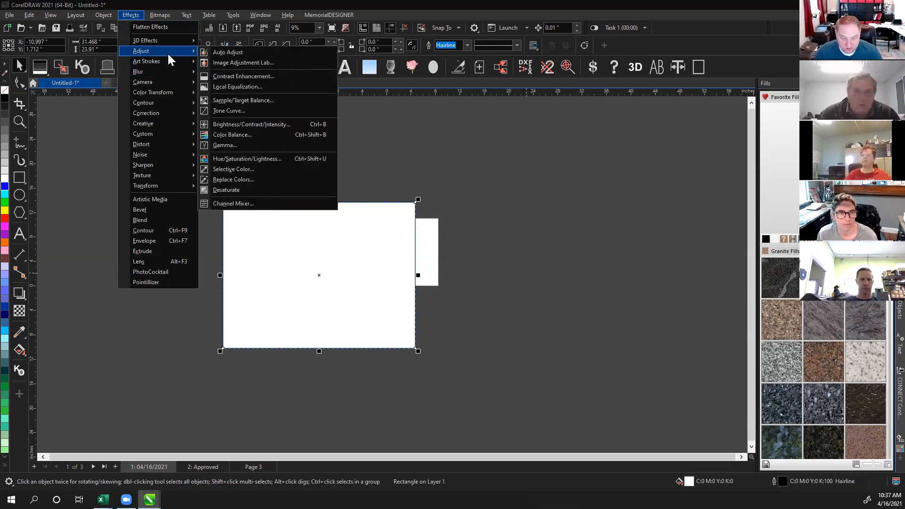
{"action": "left_click", "coordinate": [228, 50]}
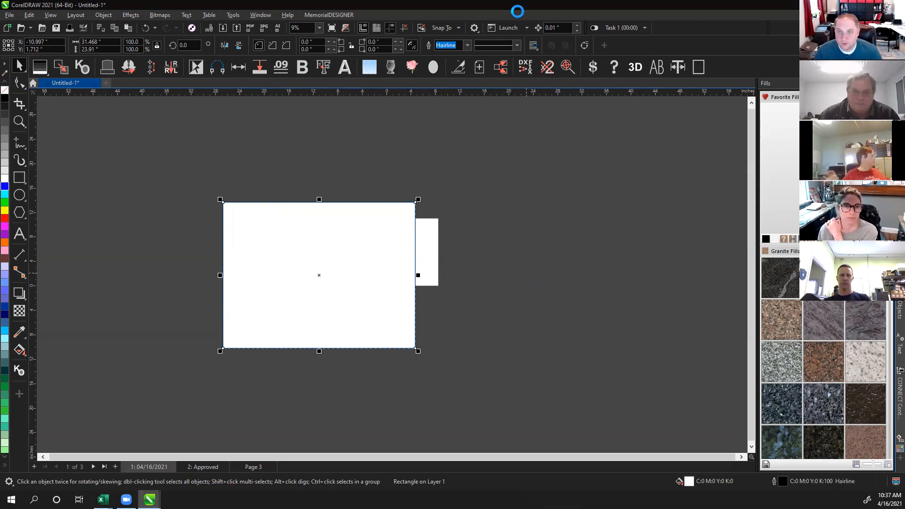
{"action": "left_click", "coordinate": [386, 163]}
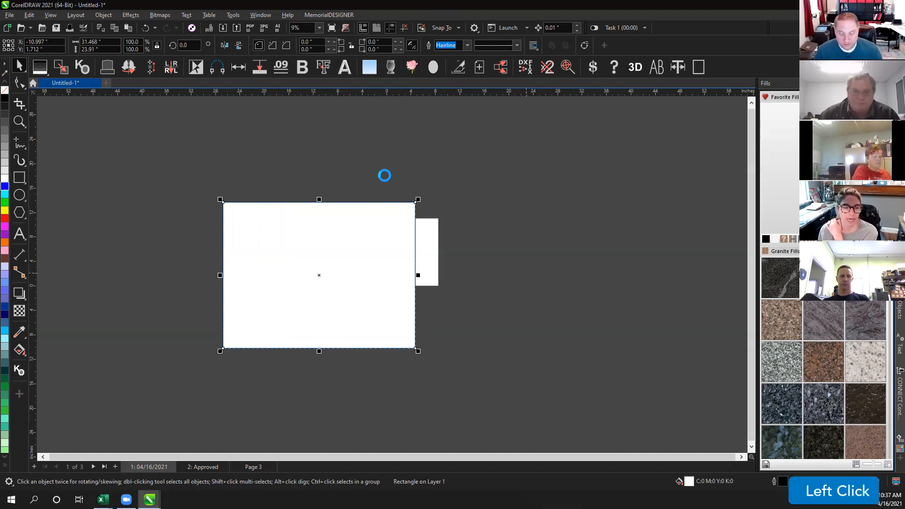
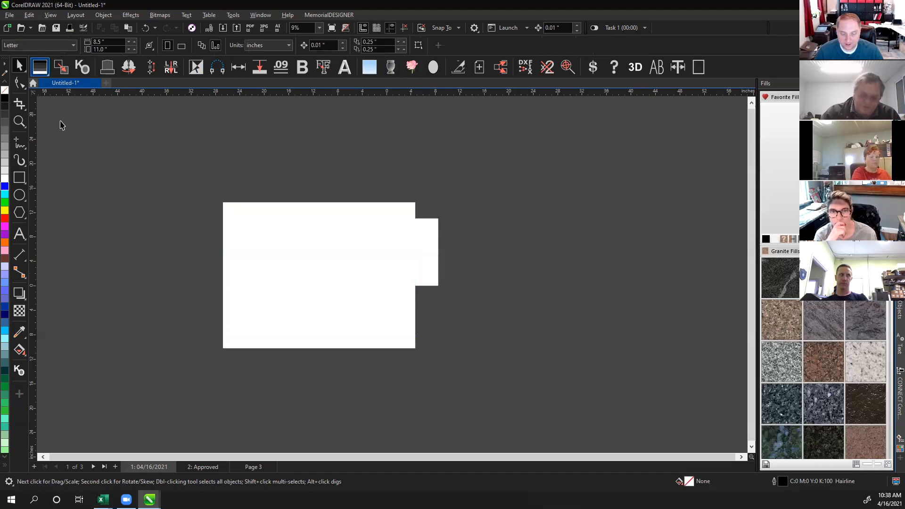
Step: Delete the white rectangle that overlaps the page
{"action": "left_click", "coordinate": [251, 216]}
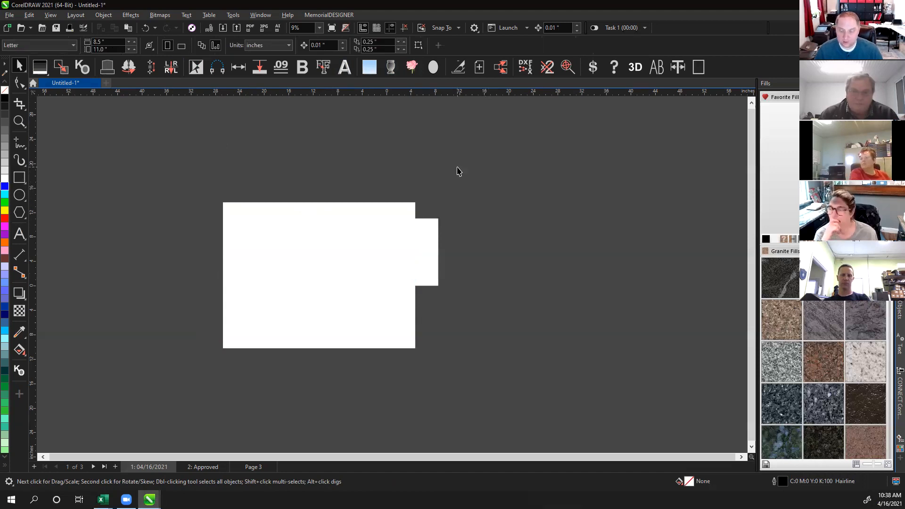
{"action": "left_click", "coordinate": [457, 171]}
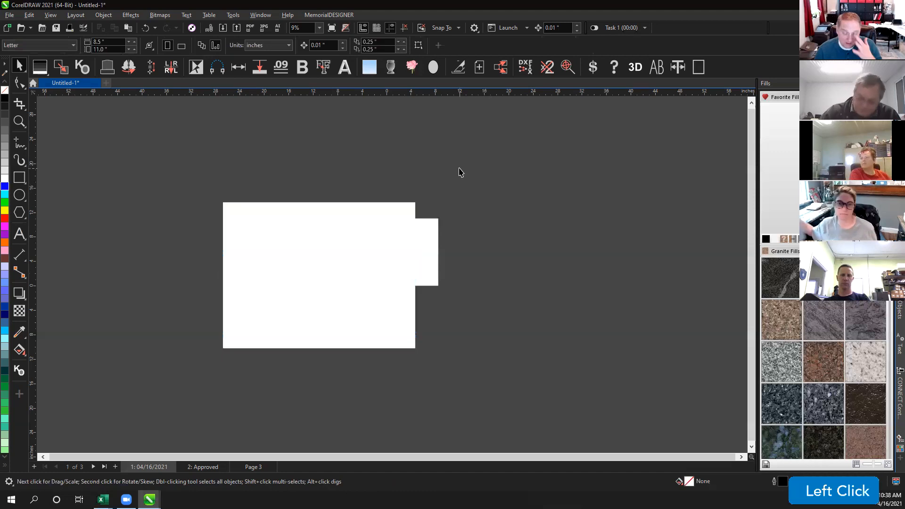
{"action": "left_click", "coordinate": [347, 213]}
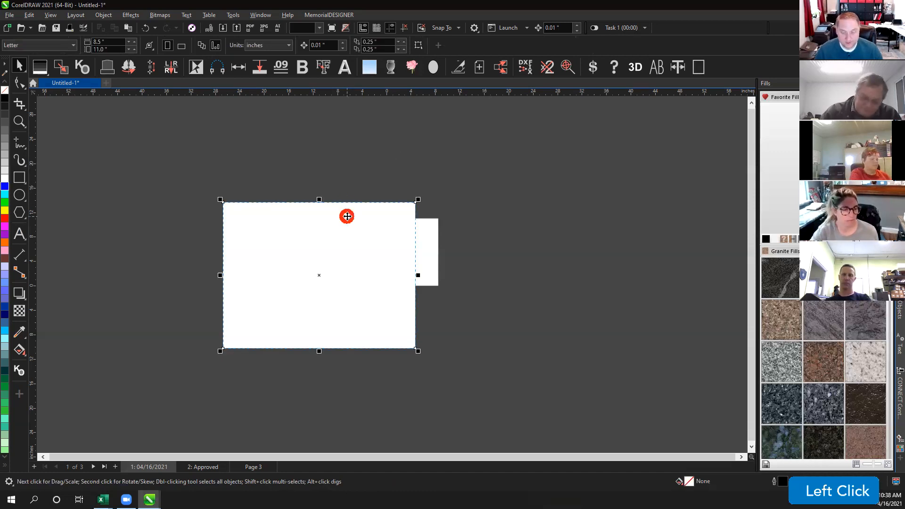
{"action": "left_click", "coordinate": [367, 150]}
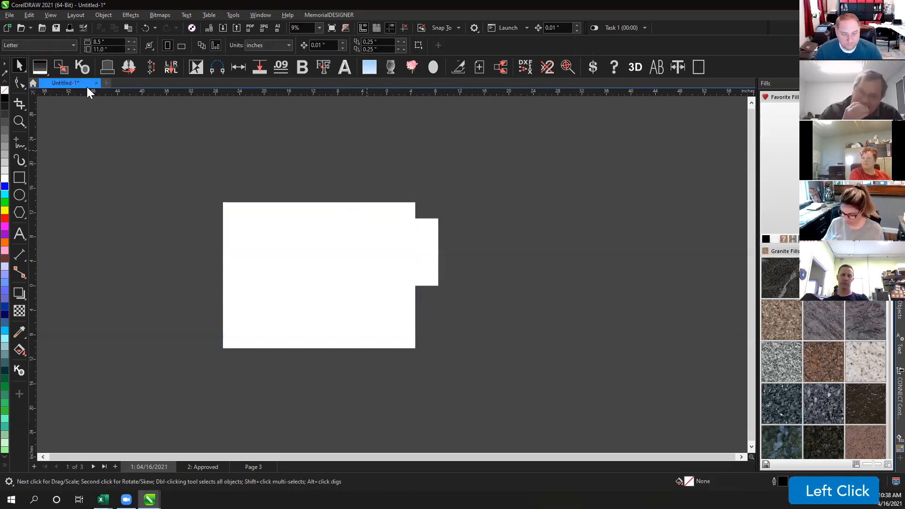
{"action": "left_click", "coordinate": [291, 204]}
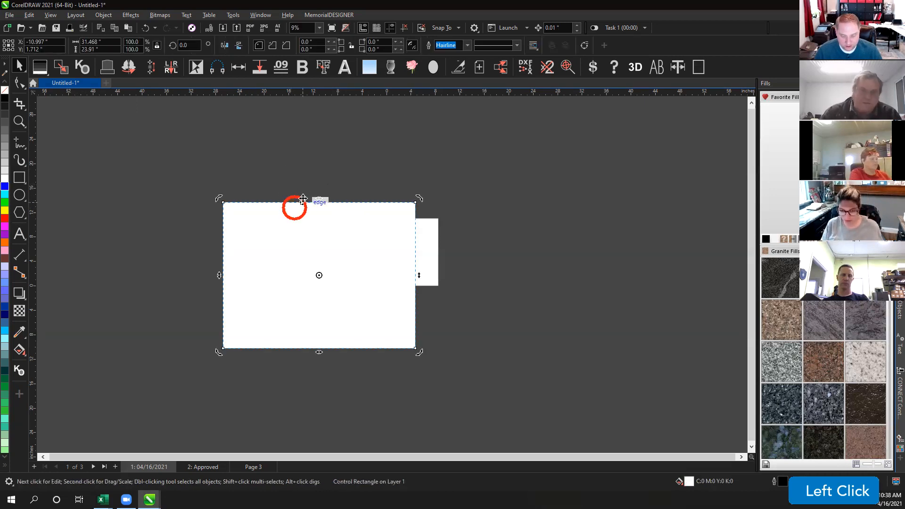
{"action": "key", "text": "Delete"}
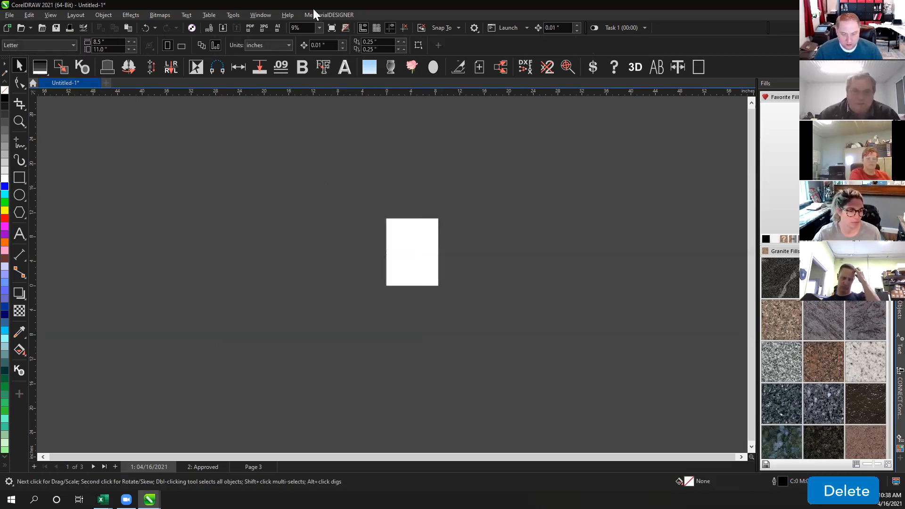
{"action": "left_click", "coordinate": [235, 14]}
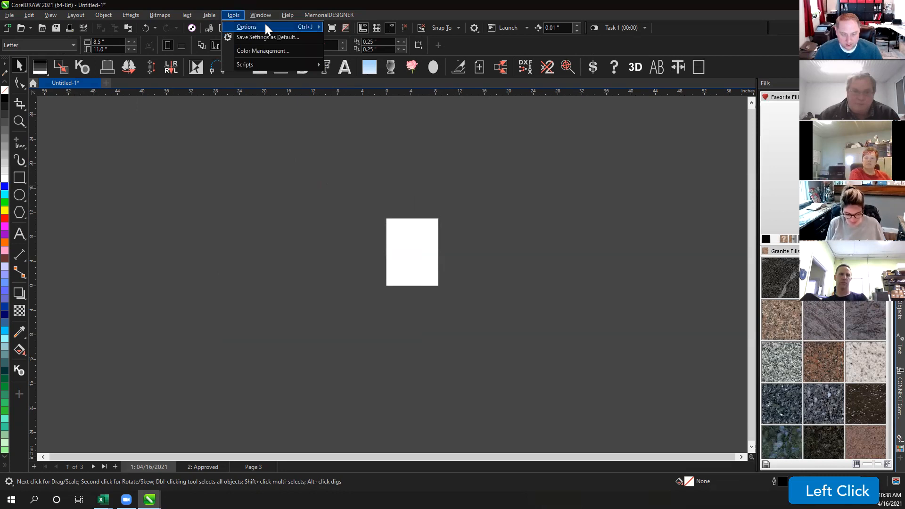
{"action": "mouse_move", "coordinate": [266, 26]}
{"action": "left_click", "coordinate": [355, 40]}
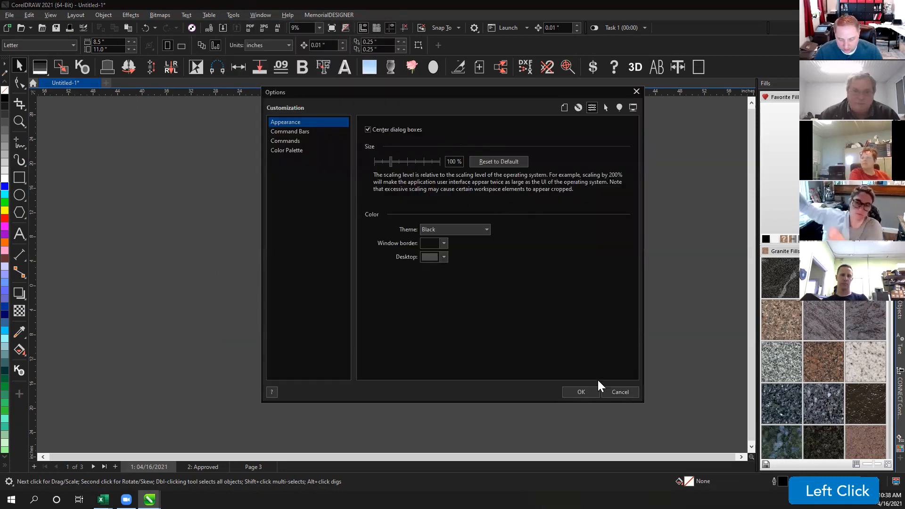
{"action": "left_click", "coordinate": [627, 390]}
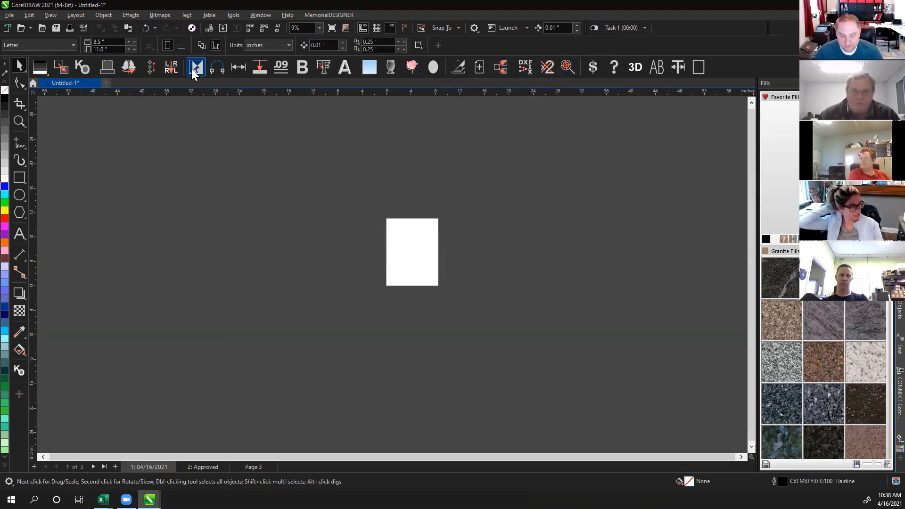
Step: Change the interface color theme to Light in the appearance customization options and apply it
{"action": "left_click", "coordinate": [259, 15]}
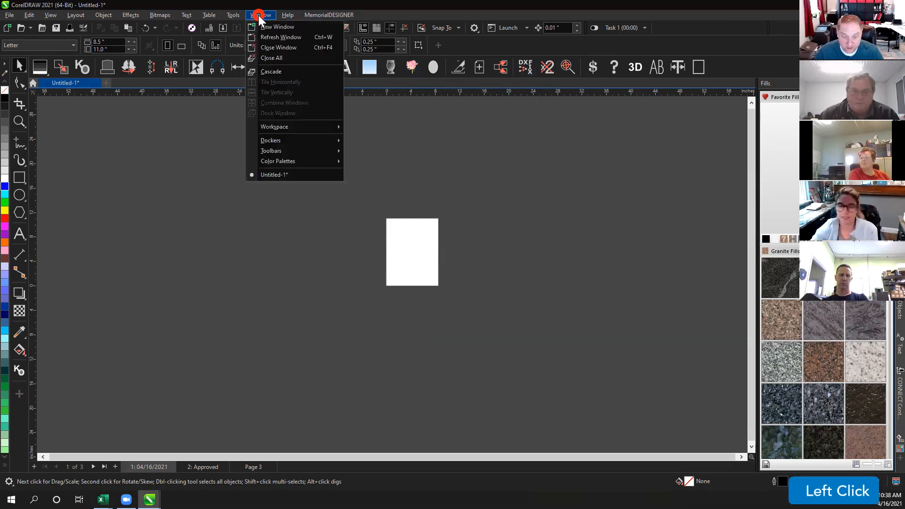
{"action": "mouse_move", "coordinate": [236, 15]}
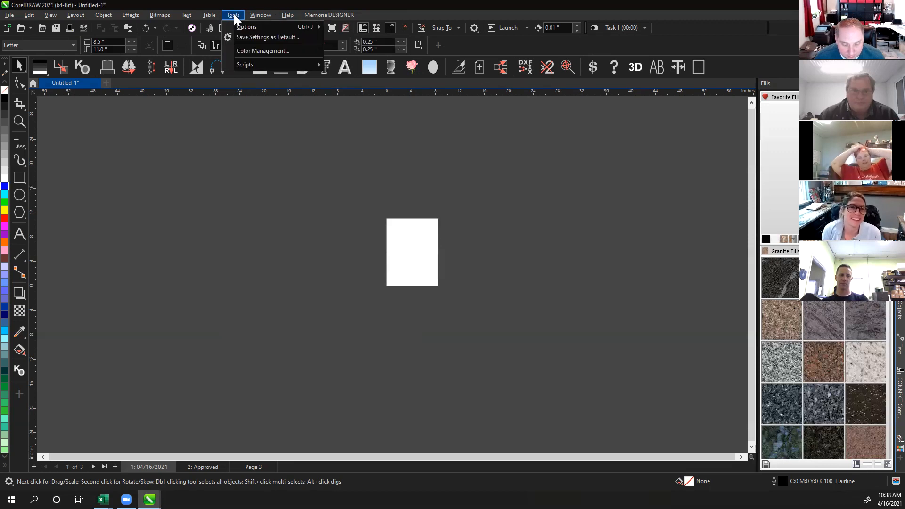
{"action": "mouse_move", "coordinate": [283, 26]}
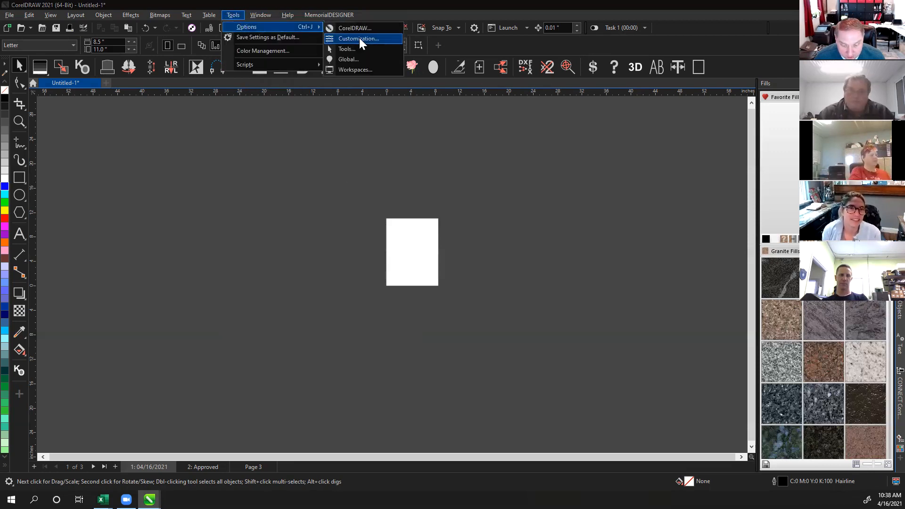
{"action": "left_click", "coordinate": [359, 38]}
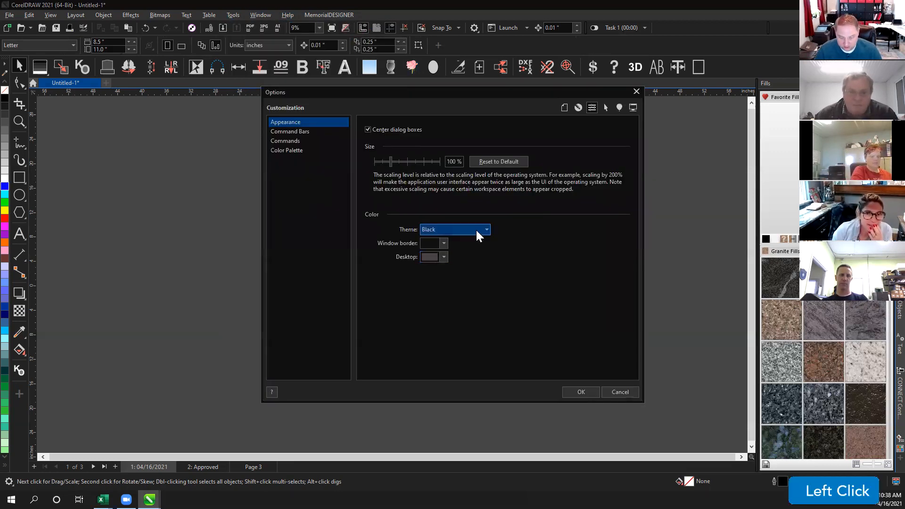
{"action": "left_click", "coordinate": [477, 231]}
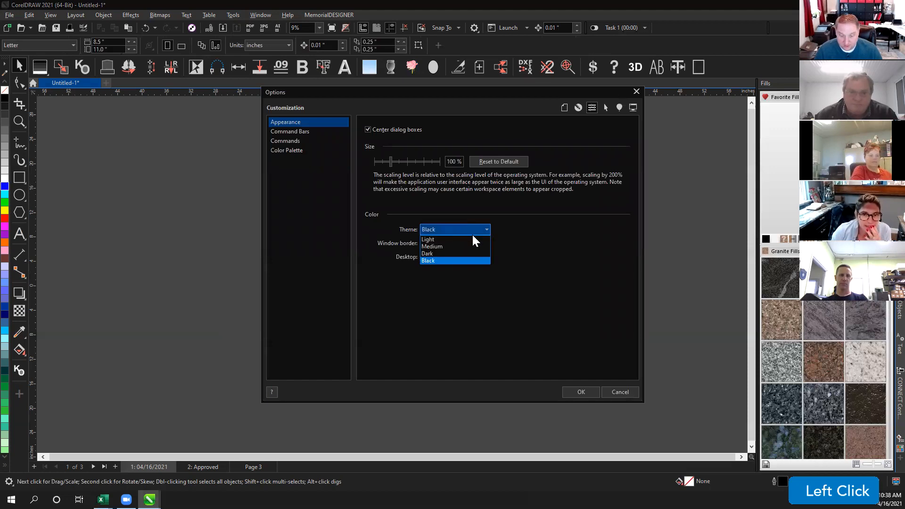
{"action": "left_click", "coordinate": [446, 239]}
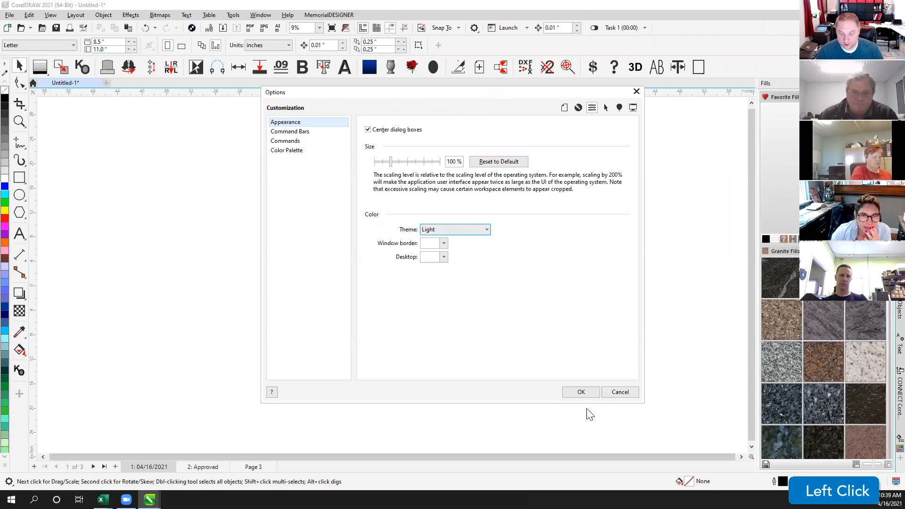
{"action": "left_click", "coordinate": [581, 392]}
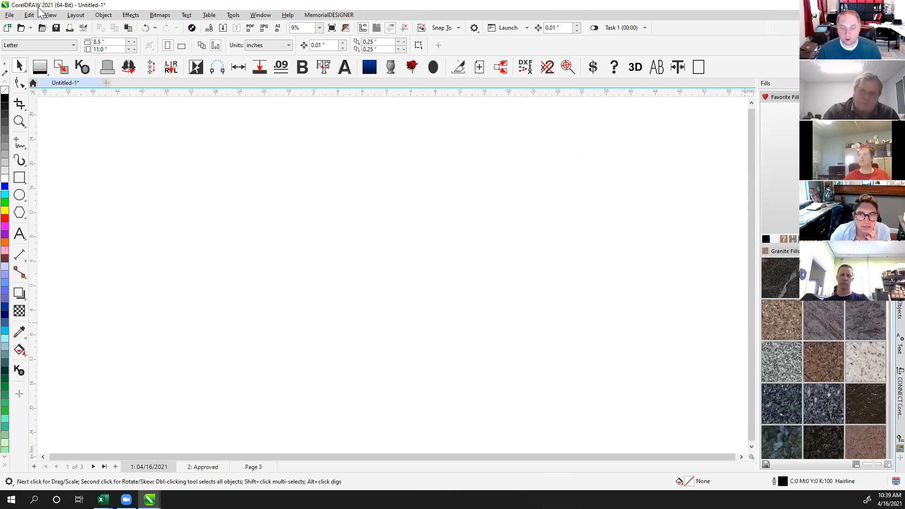
{"action": "left_click", "coordinate": [357, 216]}
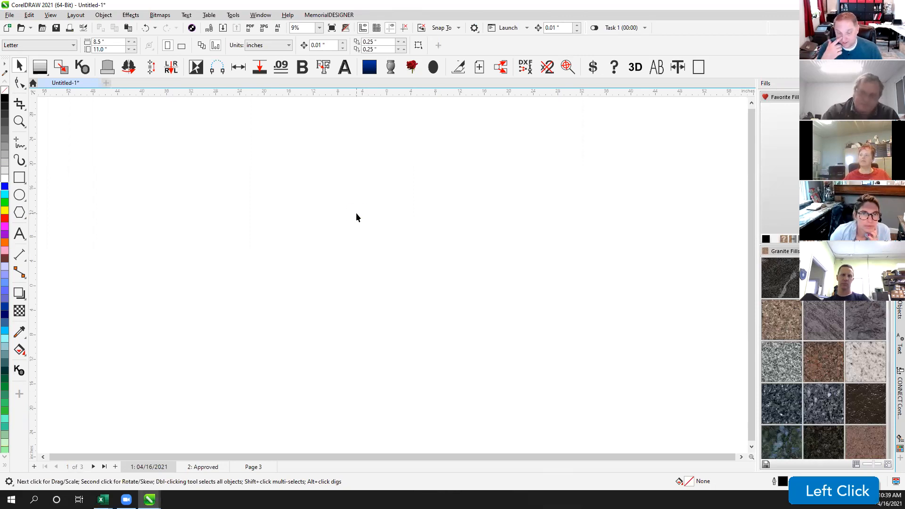
{"action": "left_click", "coordinate": [360, 199]}
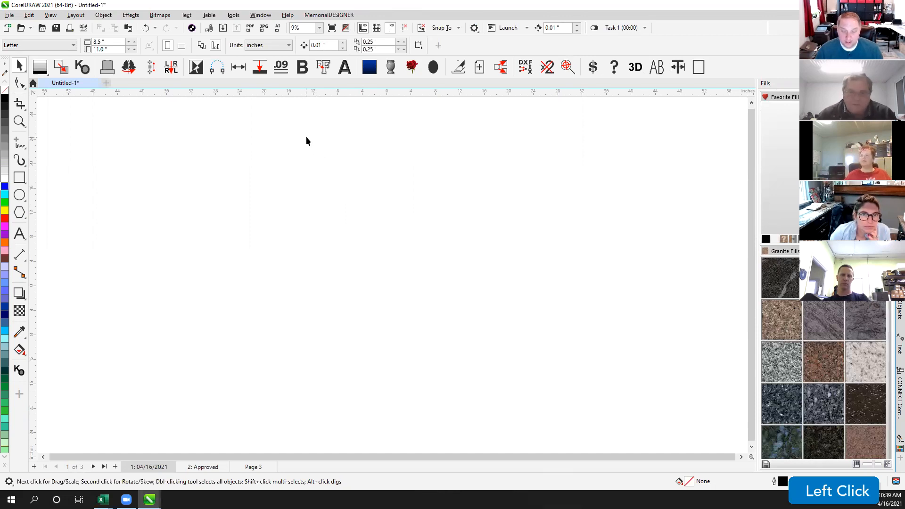
{"action": "left_click", "coordinate": [349, 151]}
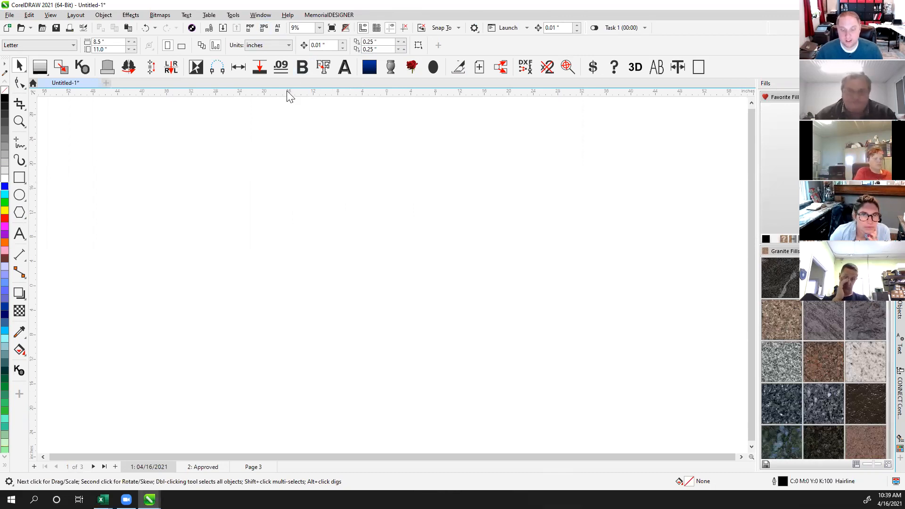
Step: Create a new workspace named after its owner, based on MemorialDESIGNER 2021 Pro and set as current
{"action": "left_click", "coordinate": [260, 15]}
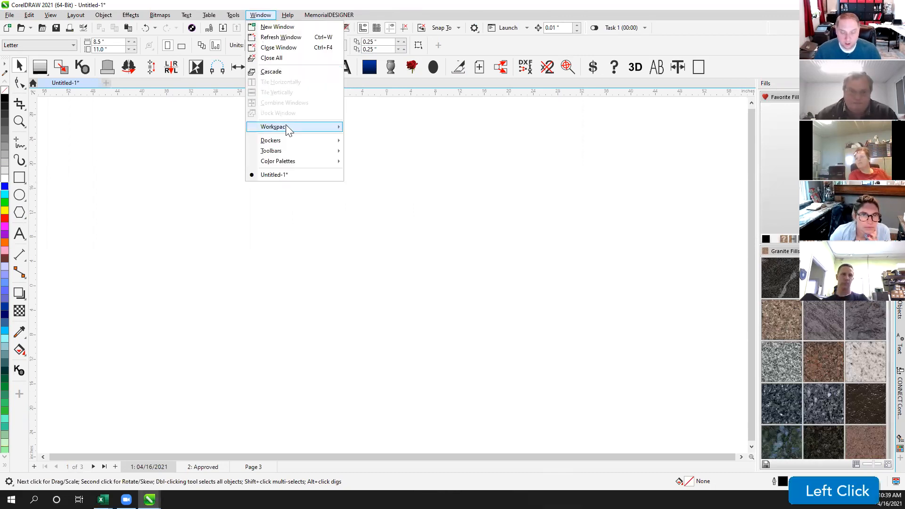
{"action": "mouse_move", "coordinate": [286, 125]}
{"action": "mouse_move", "coordinate": [377, 150]}
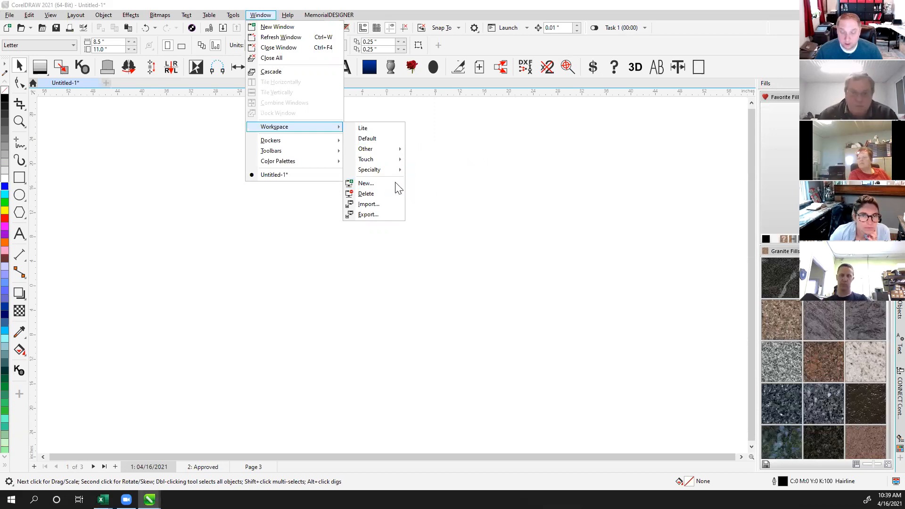
{"action": "left_click", "coordinate": [370, 183]}
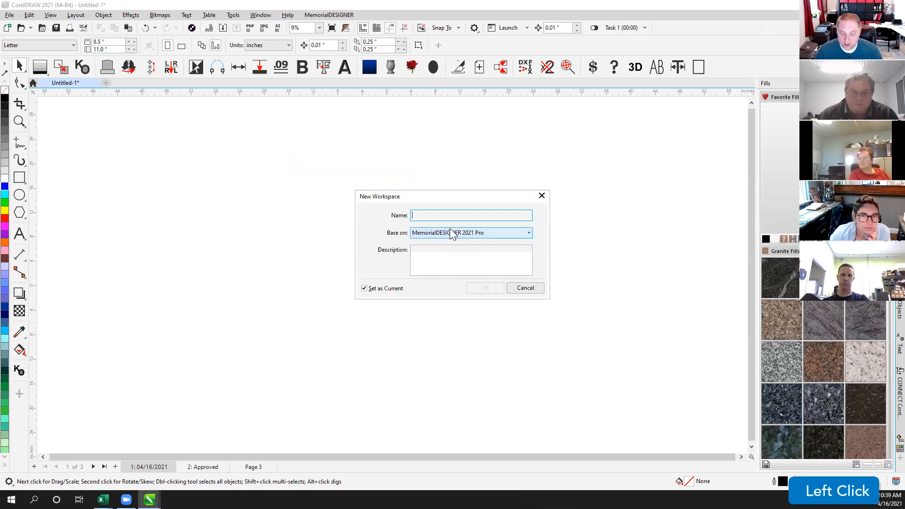
{"action": "left_click", "coordinate": [418, 215]}
{"action": "type", "text": "Cameron's Workspace"}
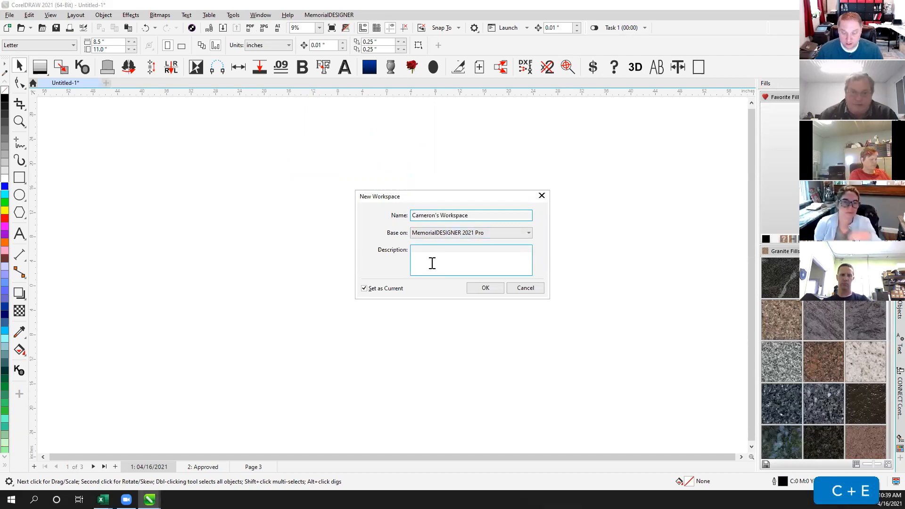
{"action": "left_click", "coordinate": [485, 288]}
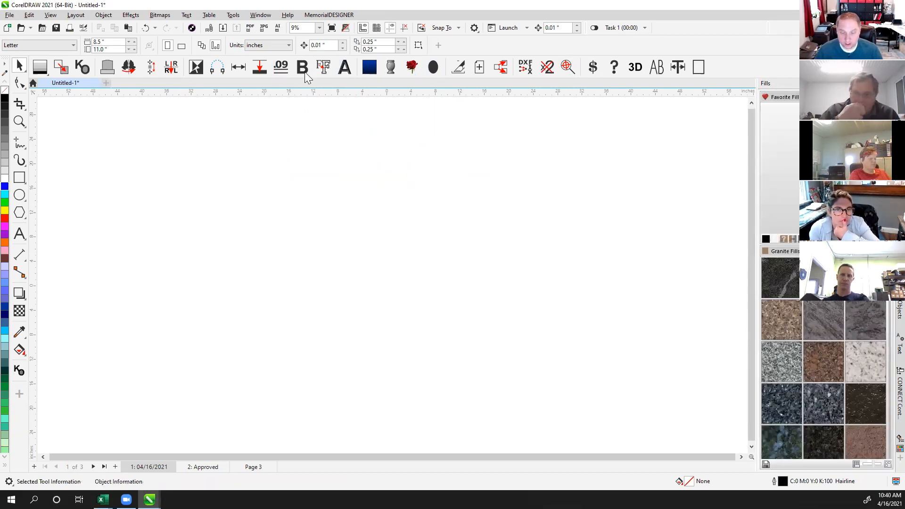
Step: Unlock the toolbars and dock the MemorialDESIGNER toolbar below the drawing area, above the status bar
{"action": "right_click", "coordinate": [721, 67]}
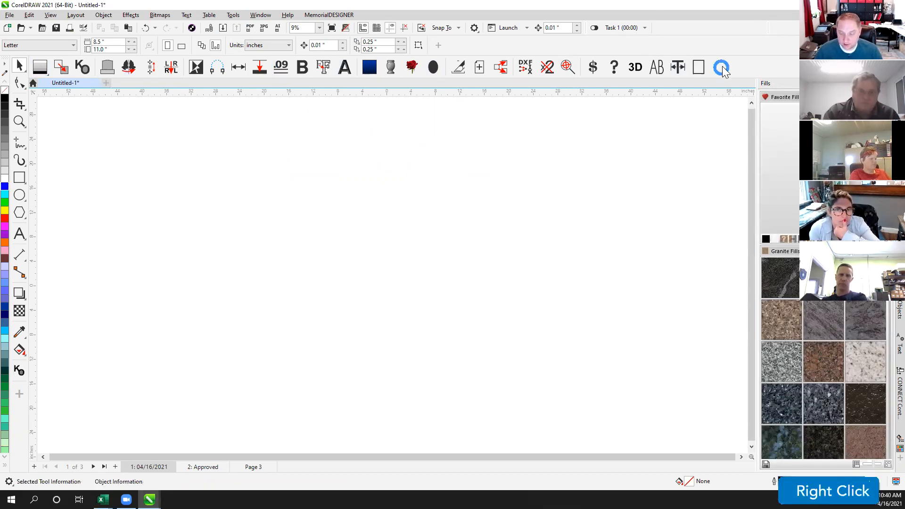
{"action": "left_click", "coordinate": [754, 257]}
{"action": "left_click_drag", "start_coordinate": [30, 63], "coordinate": [45, 474]}
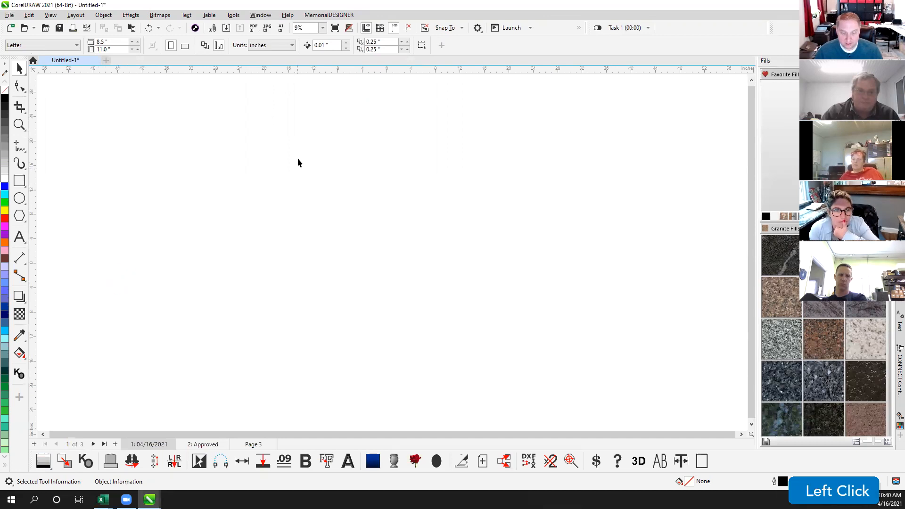
{"action": "left_click", "coordinate": [233, 15]}
{"action": "mouse_move", "coordinate": [254, 65]}
{"action": "left_click", "coordinate": [224, 187]}
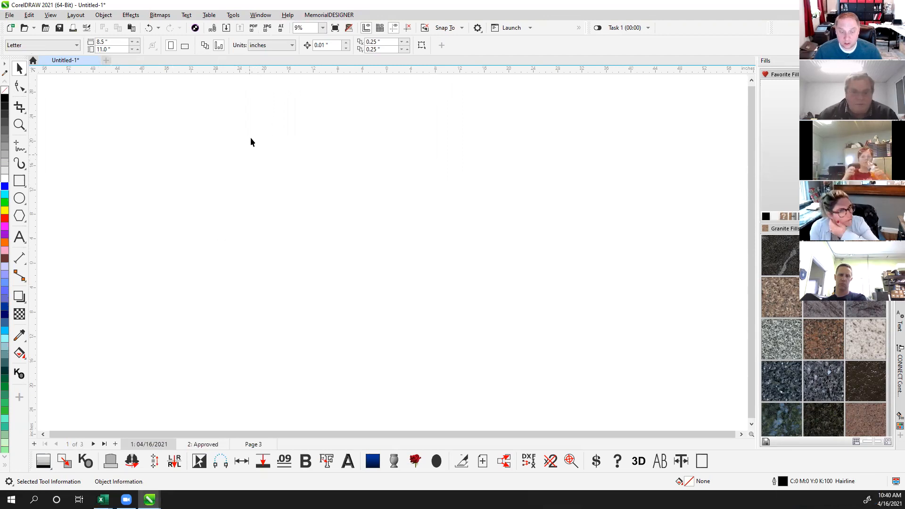
{"action": "left_click", "coordinate": [234, 15]}
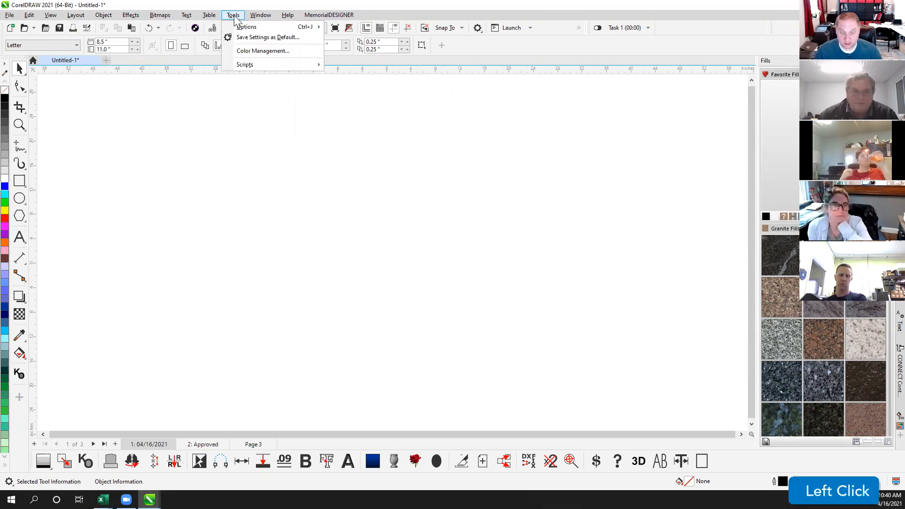
{"action": "mouse_move", "coordinate": [261, 15]}
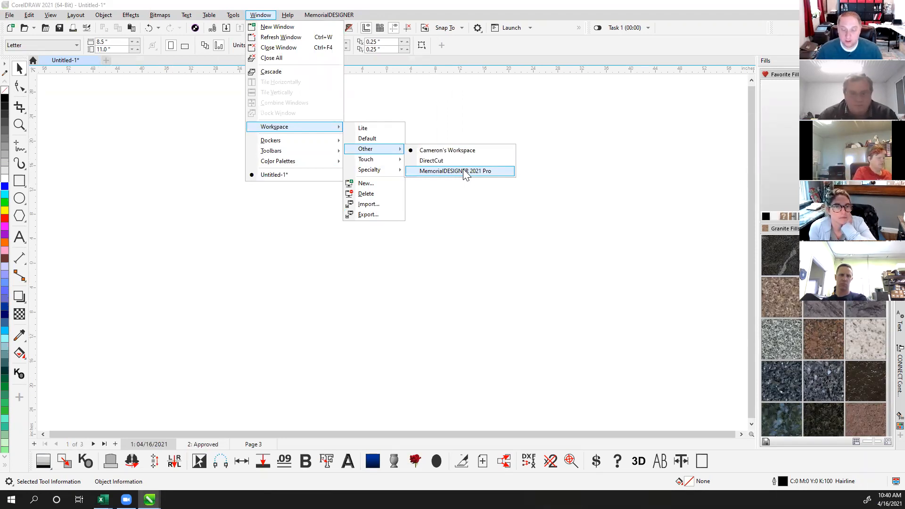
{"action": "left_click", "coordinate": [459, 128]}
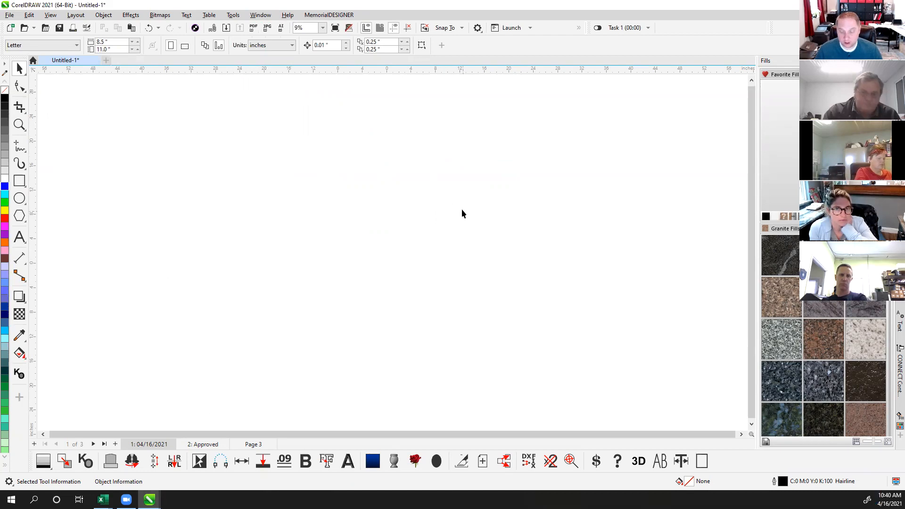
Step: Switch to the MemorialDESIGNER 2021 Pro workspace
{"action": "left_click", "coordinate": [260, 15]}
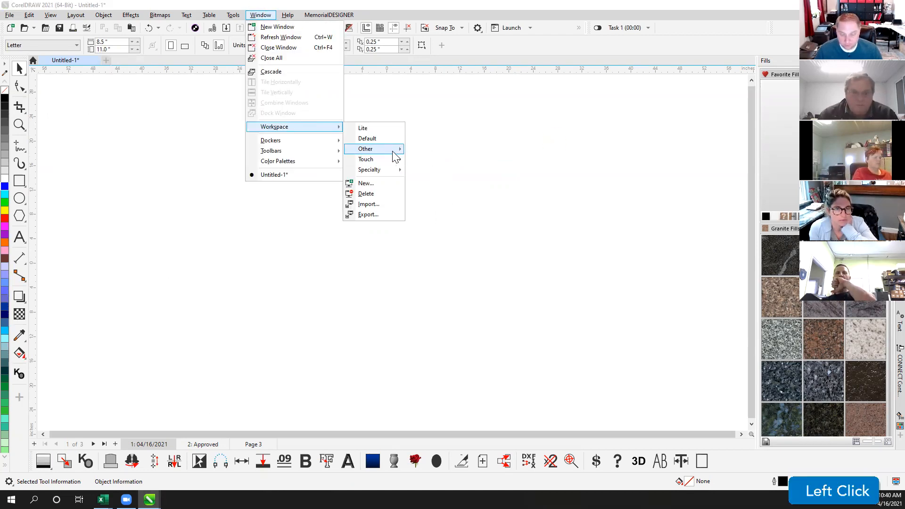
{"action": "left_click", "coordinate": [465, 171]}
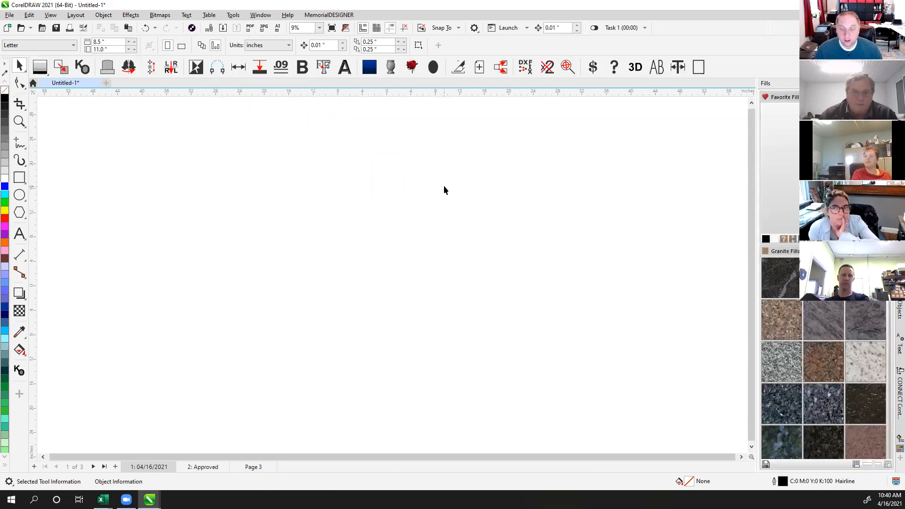
{"action": "left_click", "coordinate": [396, 192]}
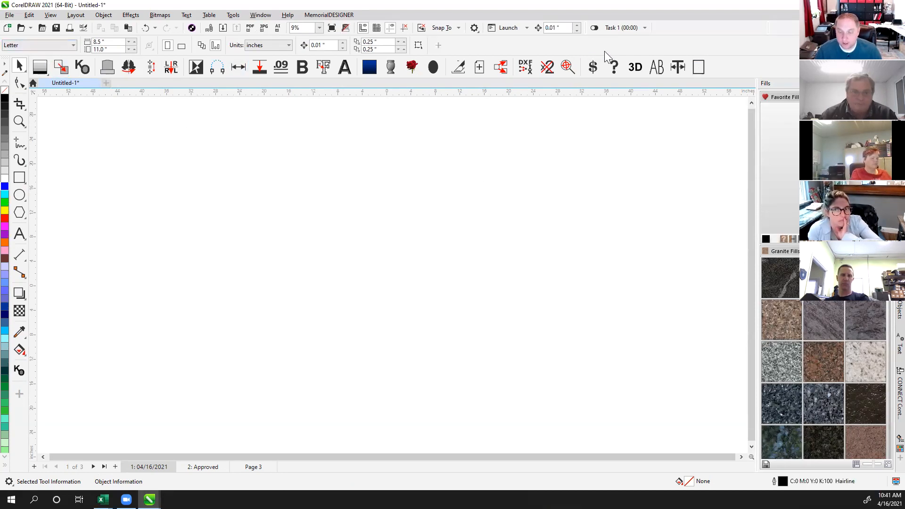
Step: Unlock the toolbars and float the Project timer toolbar over the drawing area
{"action": "right_click", "coordinate": [576, 46]}
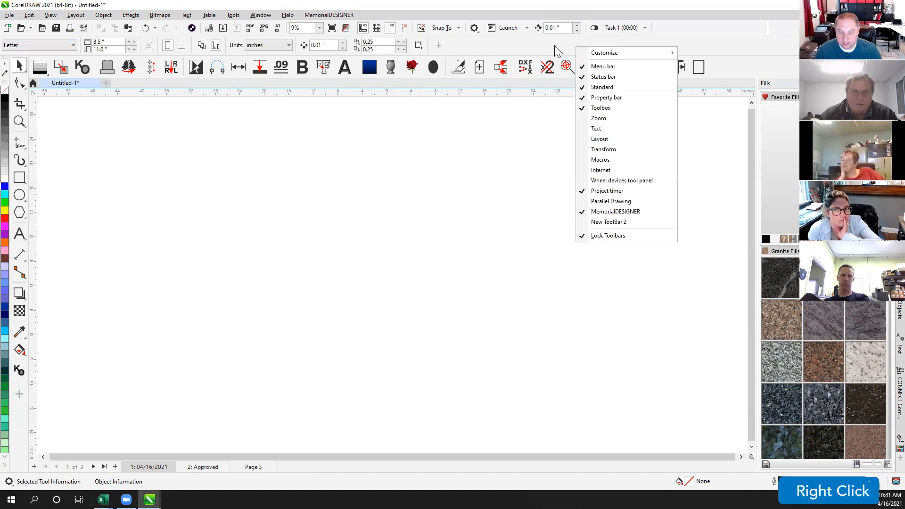
{"action": "left_click", "coordinate": [585, 237]}
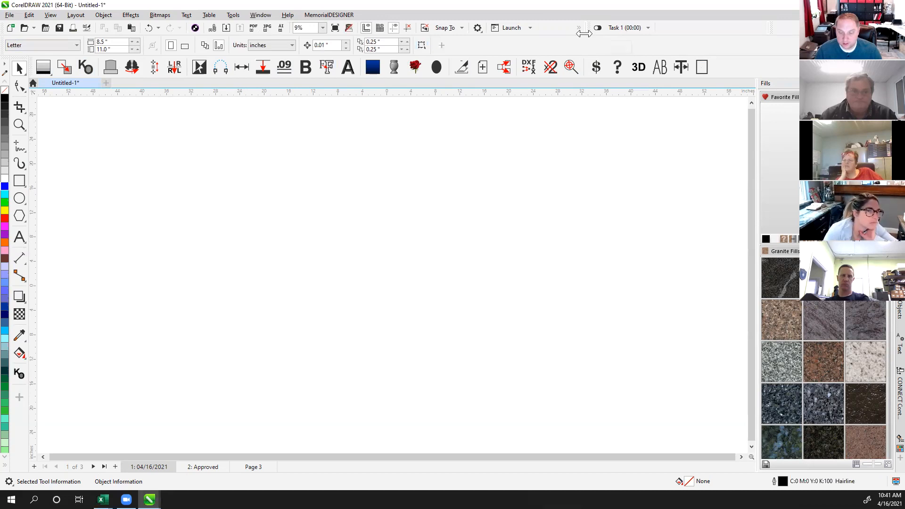
{"action": "left_click_drag", "start_coordinate": [588, 27], "coordinate": [426, 179]}
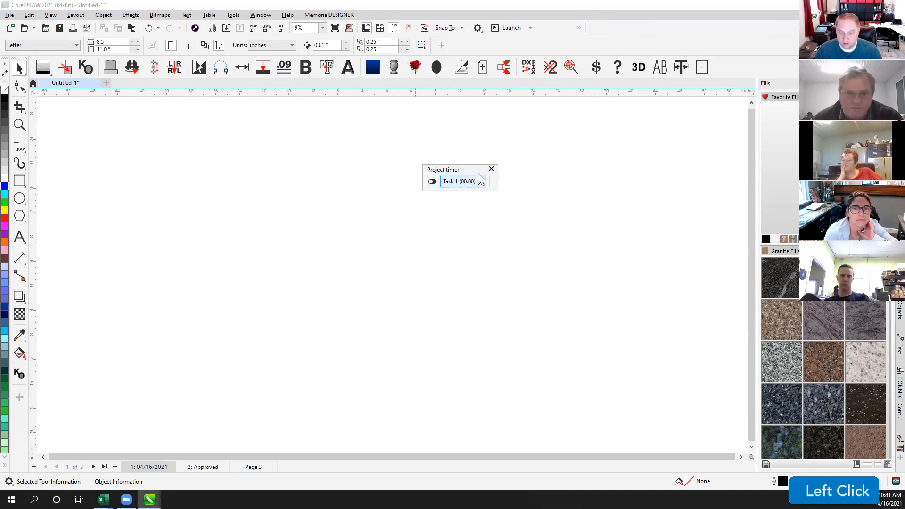
Step: Dock the Project timer toolbar back in the Standard toolbar's row and shift it further along that row
{"action": "left_click", "coordinate": [585, 28]}
{"action": "left_click", "coordinate": [443, 167]}
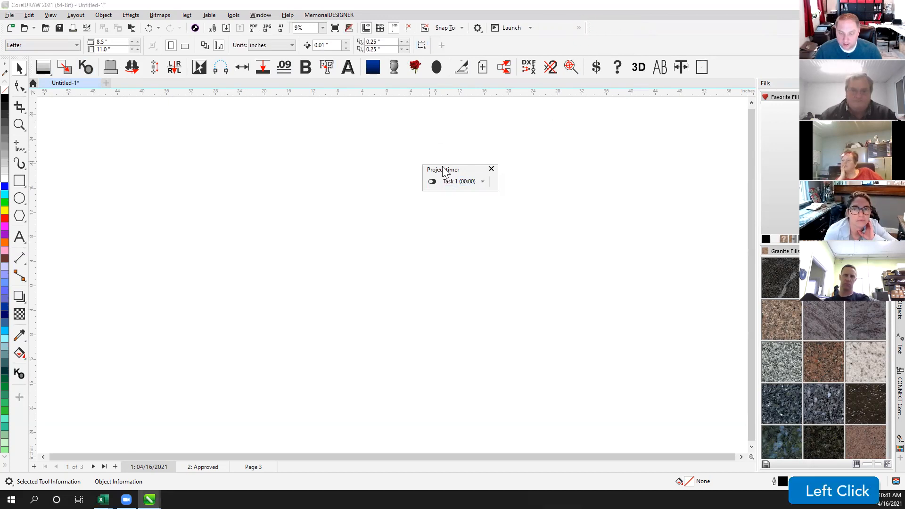
{"action": "left_click_drag", "start_coordinate": [444, 171], "coordinate": [613, 27]}
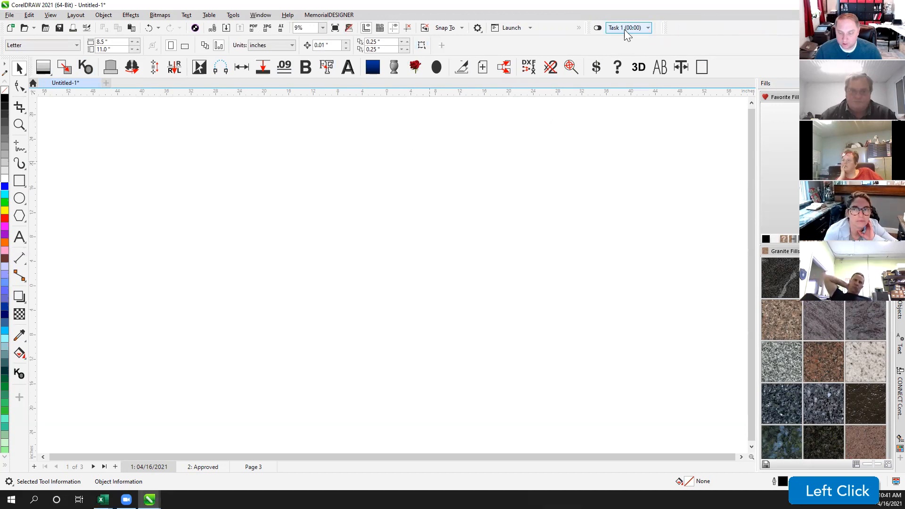
{"action": "left_click_drag", "start_coordinate": [584, 28], "coordinate": [647, 29]}
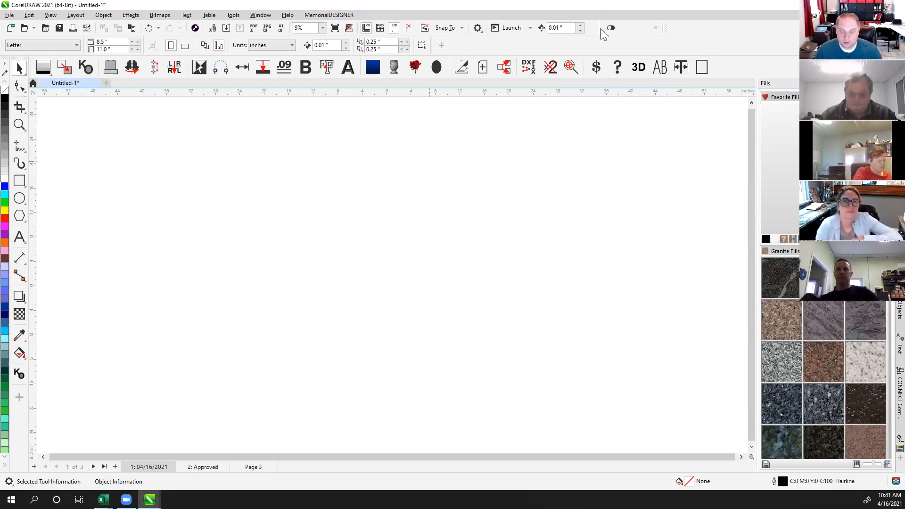
Step: Undock and close the Project timer toolbar, and lock the toolbars
{"action": "left_click_drag", "start_coordinate": [606, 29], "coordinate": [285, 279]}
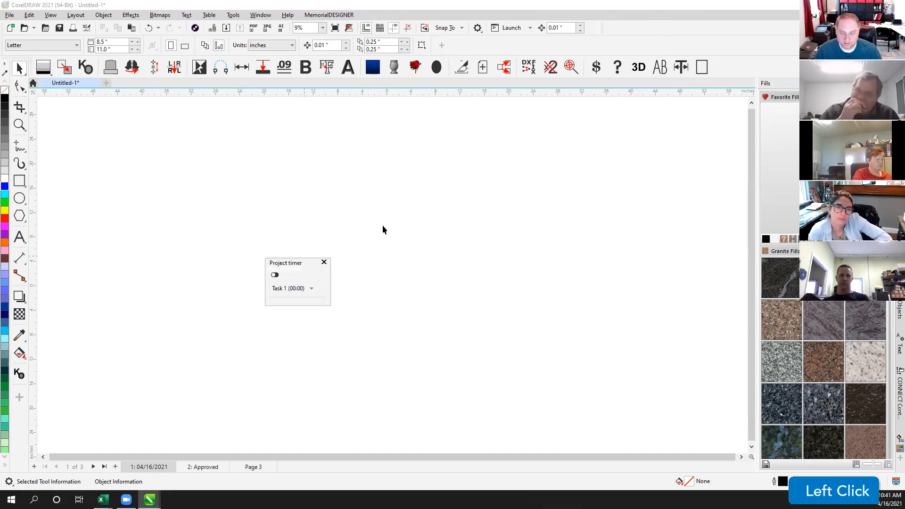
{"action": "left_click_drag", "start_coordinate": [599, 27], "coordinate": [429, 273]}
{"action": "left_click", "coordinate": [431, 240]}
{"action": "left_click_drag", "start_coordinate": [307, 265], "coordinate": [472, 193]}
{"action": "left_click", "coordinate": [488, 192]}
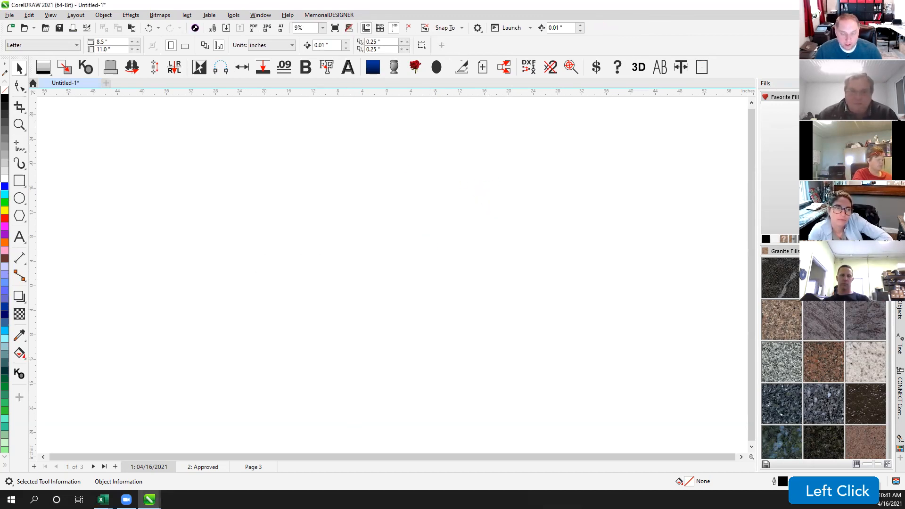
{"action": "right_click", "coordinate": [577, 48]}
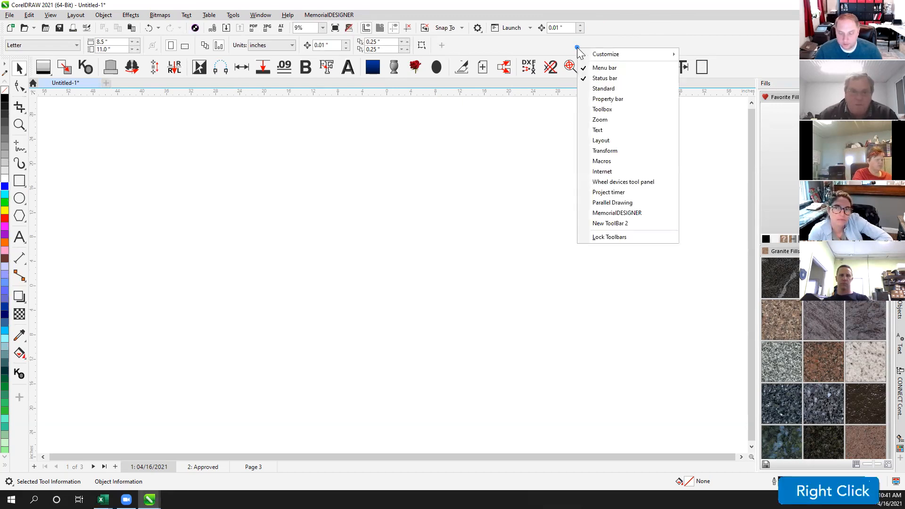
{"action": "left_click", "coordinate": [589, 238]}
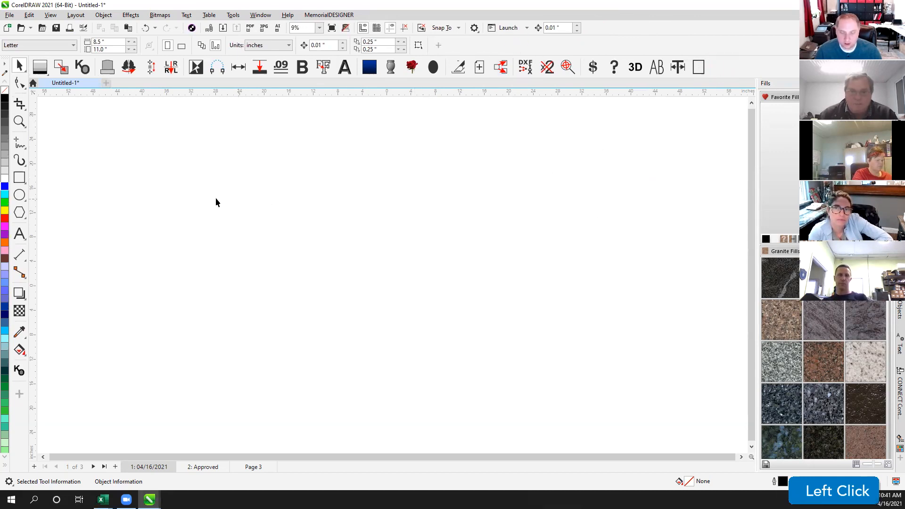
Step: Show the Zoom and Layout toolbars and place them side by side over the drawing area
{"action": "right_click", "coordinate": [557, 48]}
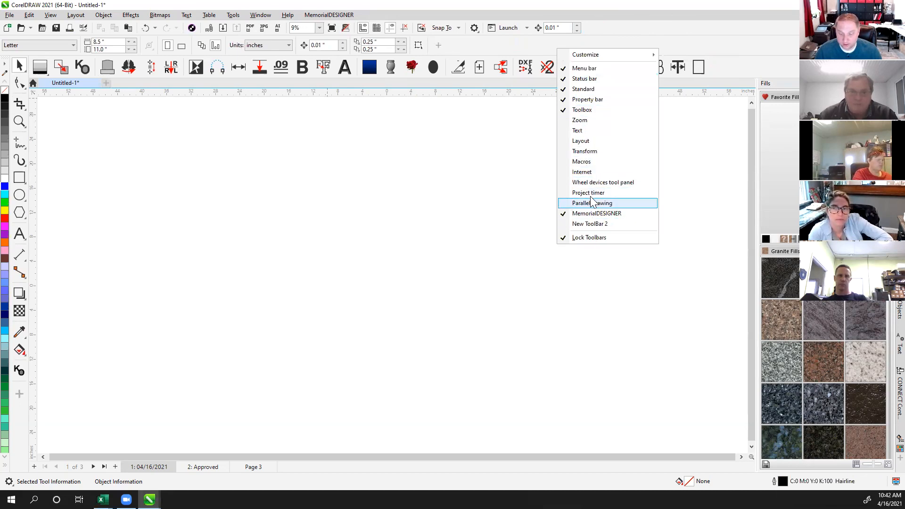
{"action": "left_click", "coordinate": [580, 121]}
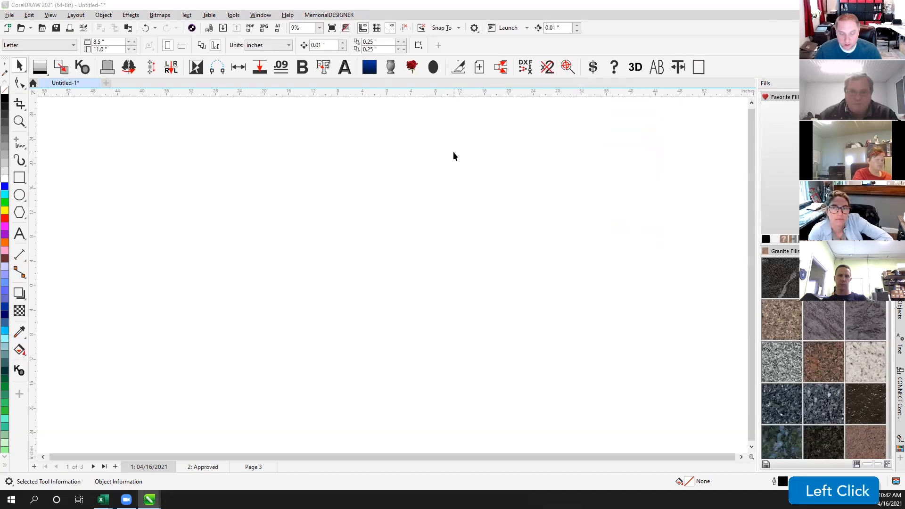
{"action": "right_click", "coordinate": [547, 46]}
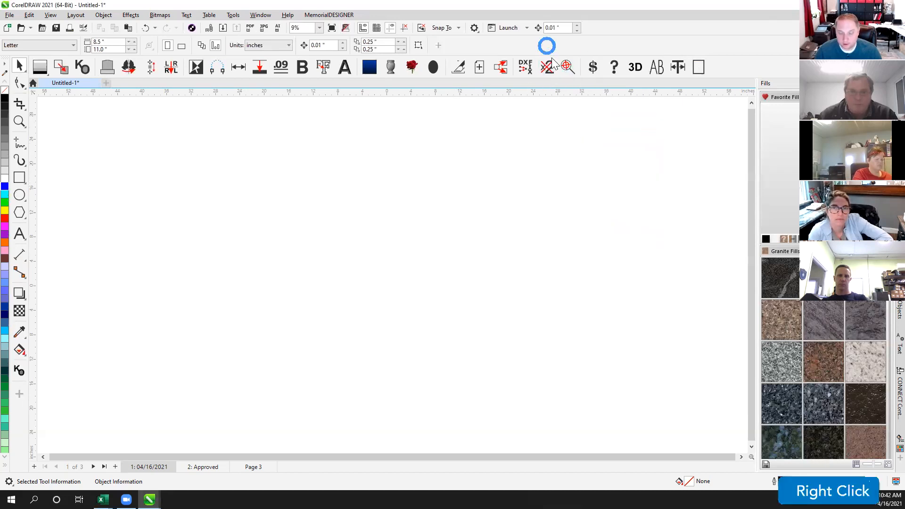
{"action": "left_click", "coordinate": [573, 141]}
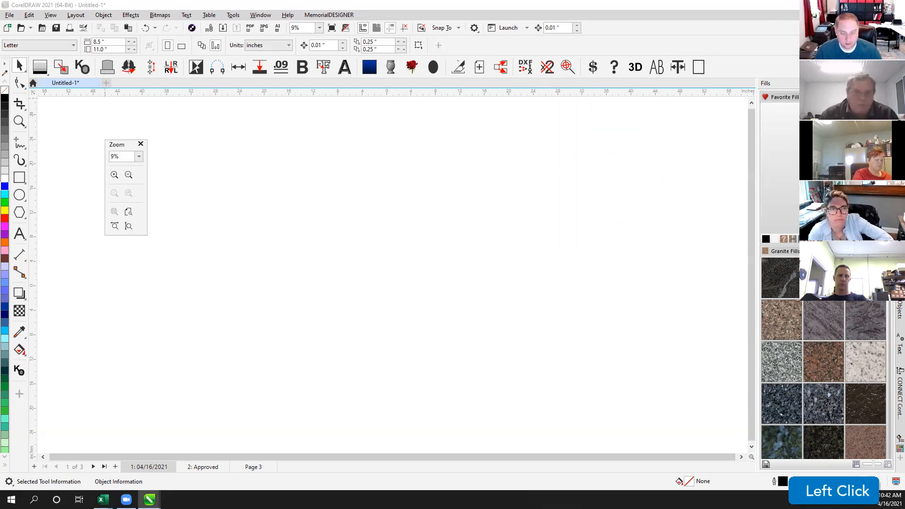
{"action": "left_click_drag", "start_coordinate": [187, 175], "coordinate": [169, 133]}
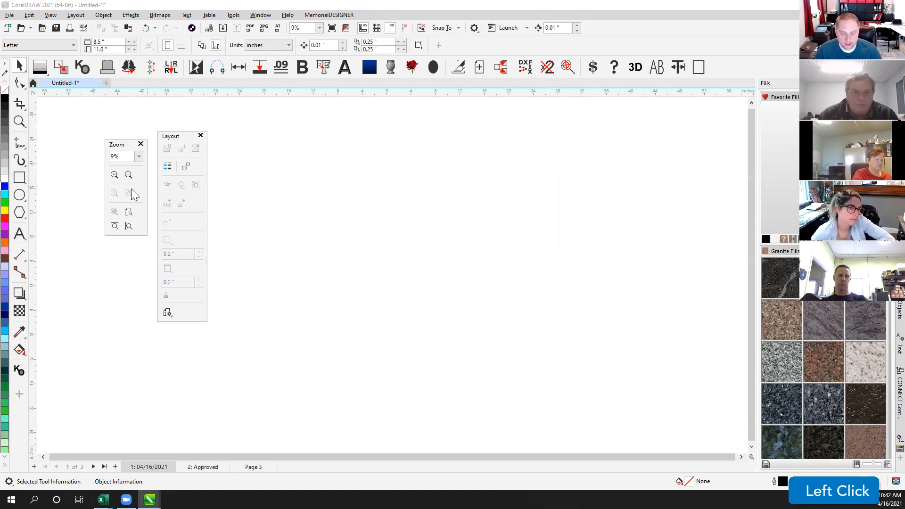
Step: Show the Wheel devices tool panel and move it beside the floating Layout toolbar
{"action": "right_click", "coordinate": [611, 40]}
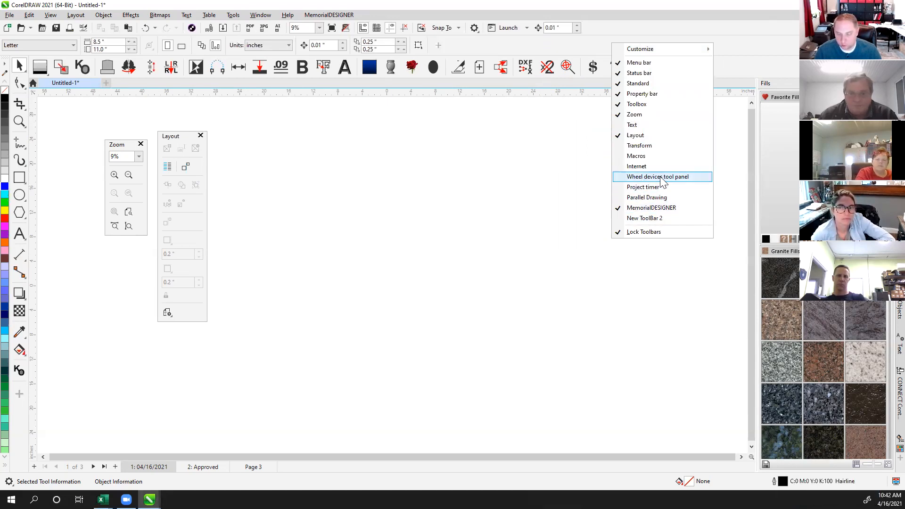
{"action": "left_click", "coordinate": [640, 179]}
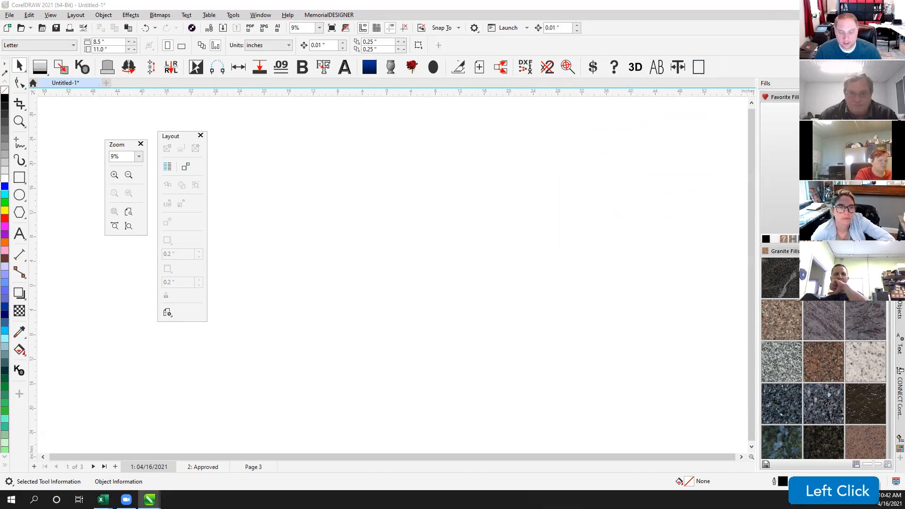
{"action": "left_click_drag", "start_coordinate": [396, 188], "coordinate": [332, 155]}
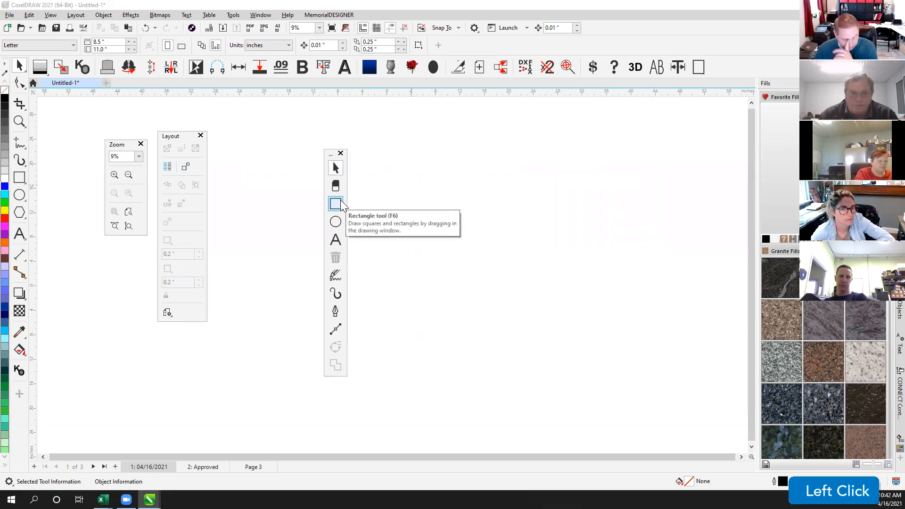
{"action": "left_click", "coordinate": [336, 186]}
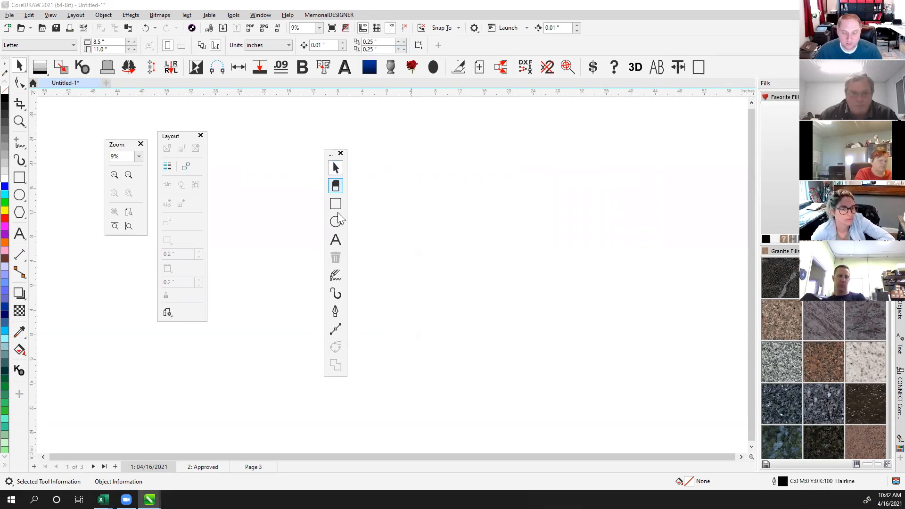
{"action": "left_click_drag", "start_coordinate": [331, 157], "coordinate": [291, 139]}
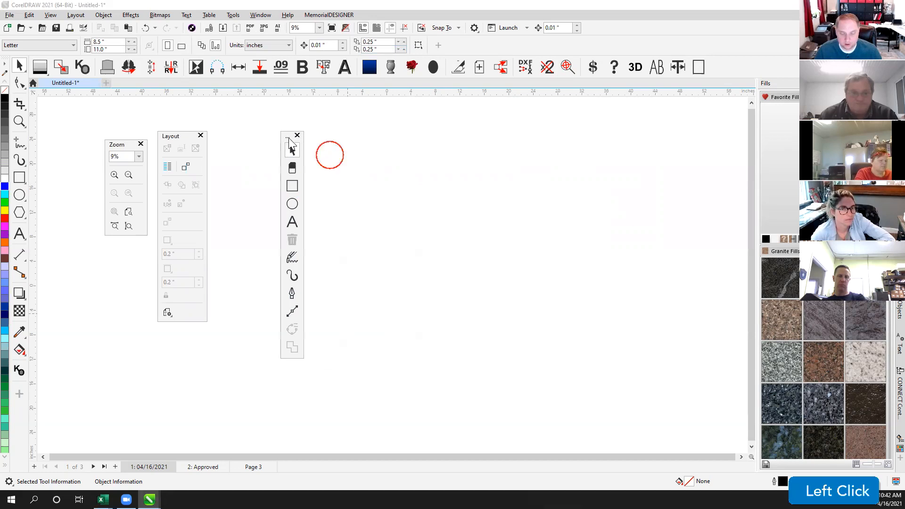
Step: Close the floating Wheel devices tool panel, Layout and Zoom toolbars
{"action": "left_click", "coordinate": [299, 136]}
{"action": "left_click", "coordinate": [201, 136]}
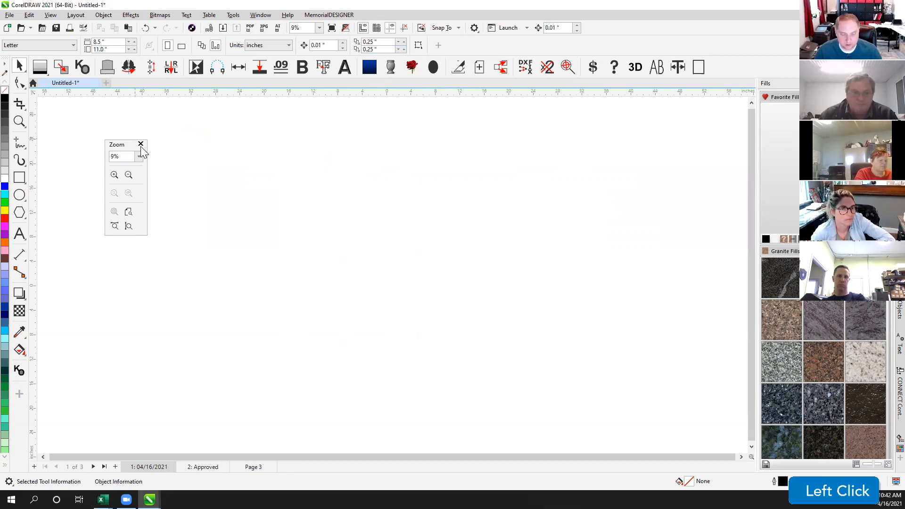
{"action": "left_click", "coordinate": [141, 144]}
Step: Show the Project timer toolbar, start its Task 1 timer and position the toolbar over the upper part of the drawing area
{"action": "right_click", "coordinate": [557, 49]}
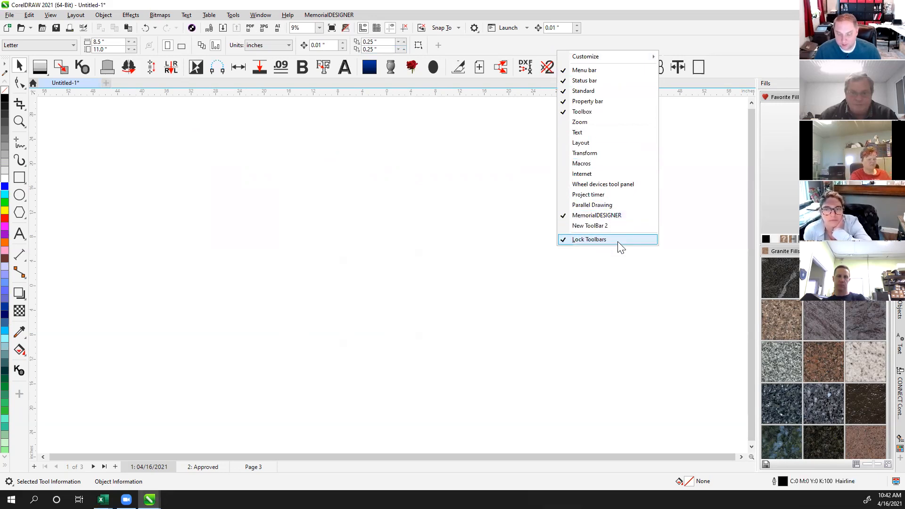
{"action": "left_click", "coordinate": [584, 195]}
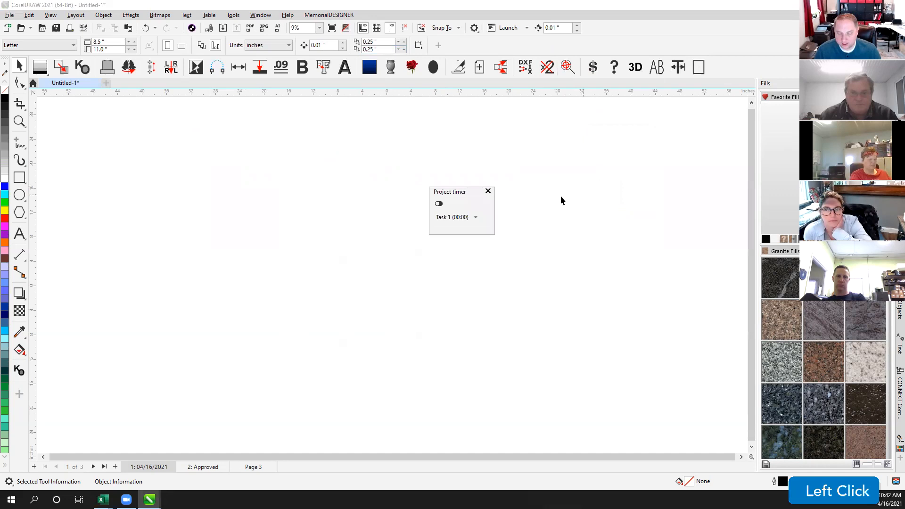
{"action": "left_click_drag", "start_coordinate": [467, 191], "coordinate": [572, 128]}
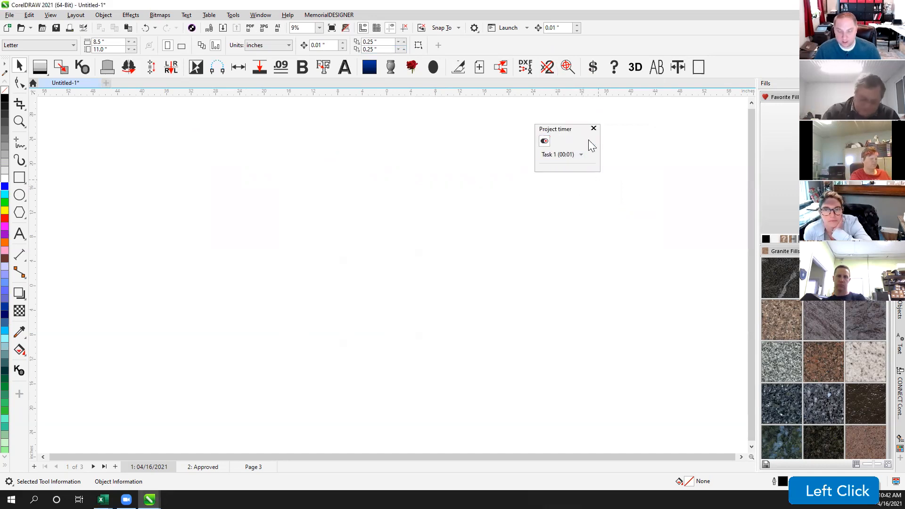
{"action": "left_click", "coordinate": [545, 130]}
{"action": "left_click_drag", "start_coordinate": [549, 132], "coordinate": [645, 125]}
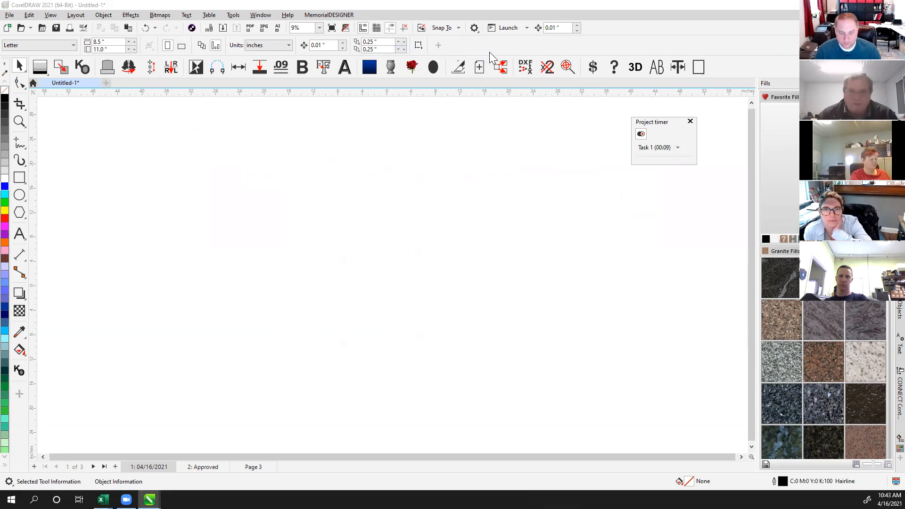
{"action": "left_click_drag", "start_coordinate": [654, 127], "coordinate": [495, 115]}
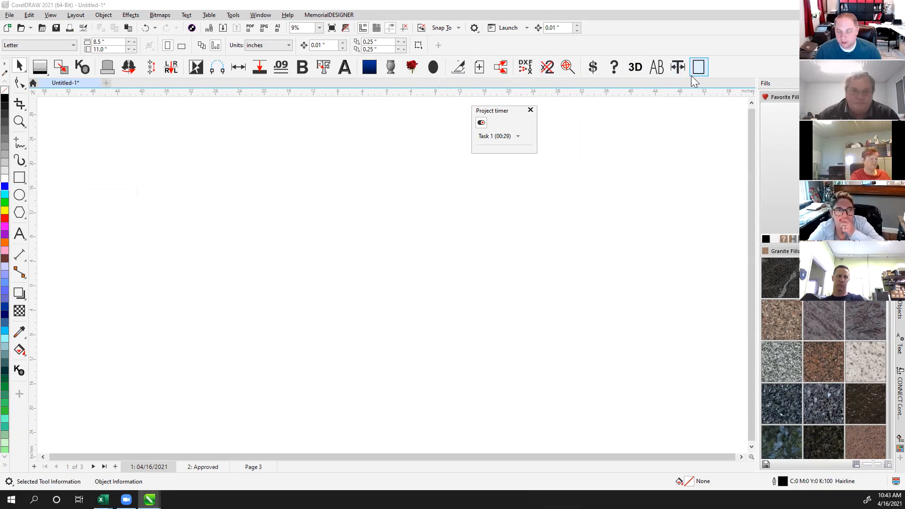
Step: Copy the Rectangle tool from the toolbox's rectangle flyout to the end of the MemorialDESIGNER toolbar
{"action": "left_click", "coordinate": [20, 179]}
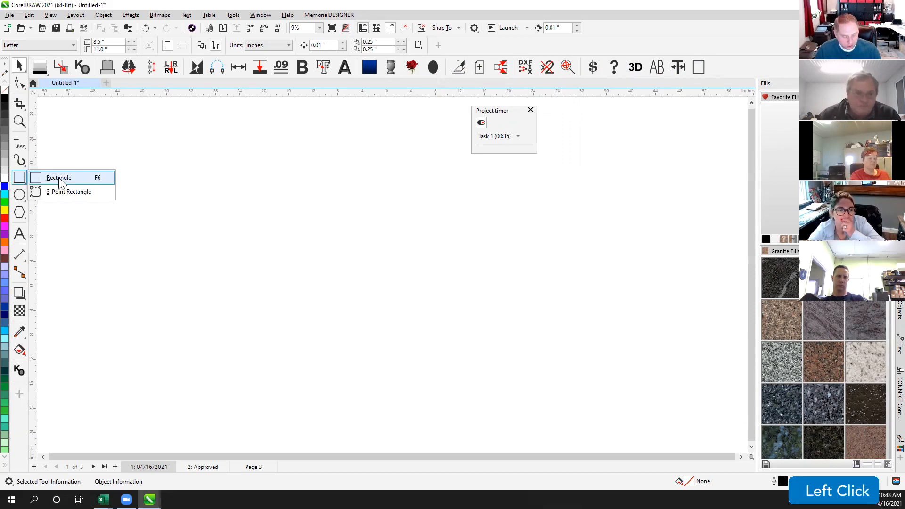
{"action": "key", "text": "ctrl"}
{"action": "key", "text": "ctrl+alt"}
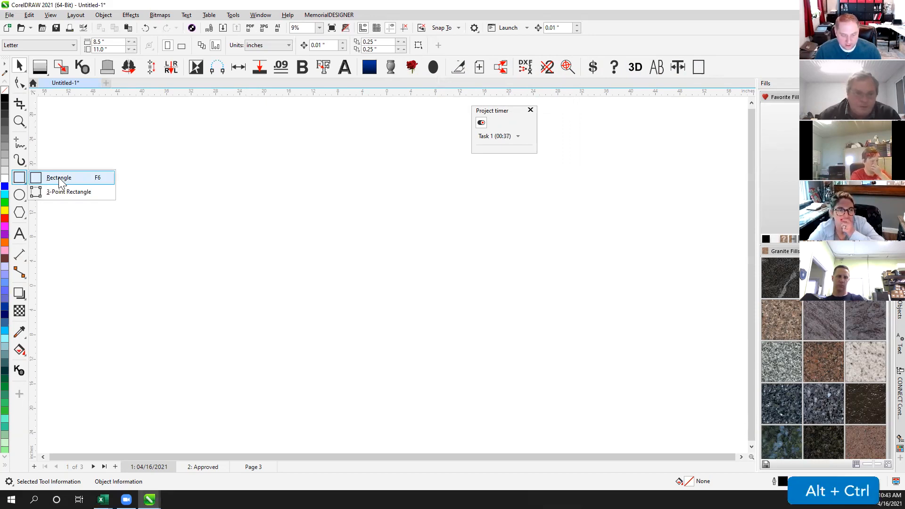
{"action": "left_click", "coordinate": [108, 181], "text": "ctrl+alt"}
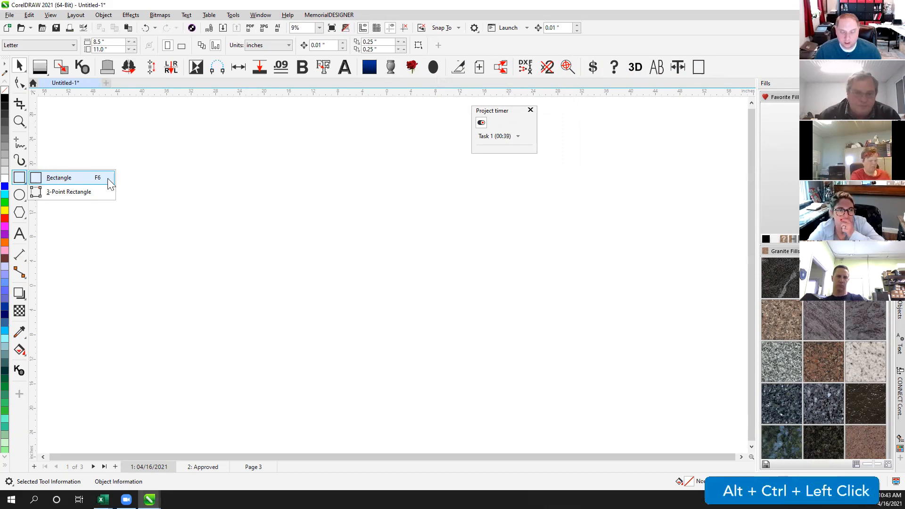
{"action": "left_click_drag", "start_coordinate": [491, 140], "coordinate": [712, 68]}
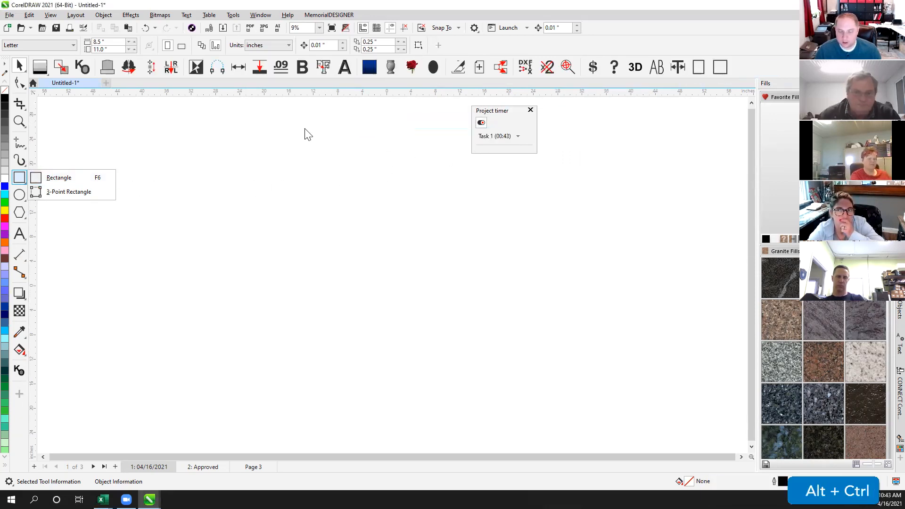
{"action": "left_click", "coordinate": [710, 122]}
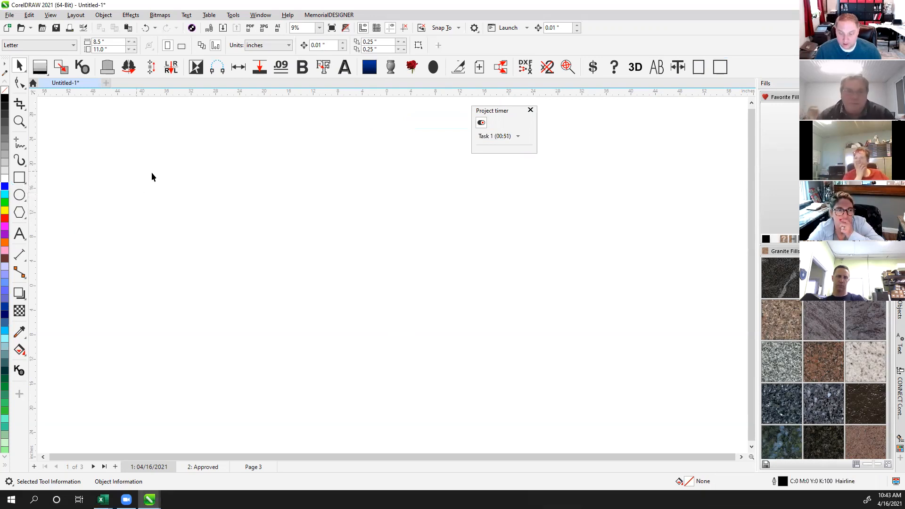
{"action": "left_click", "coordinate": [22, 180], "text": "alt"}
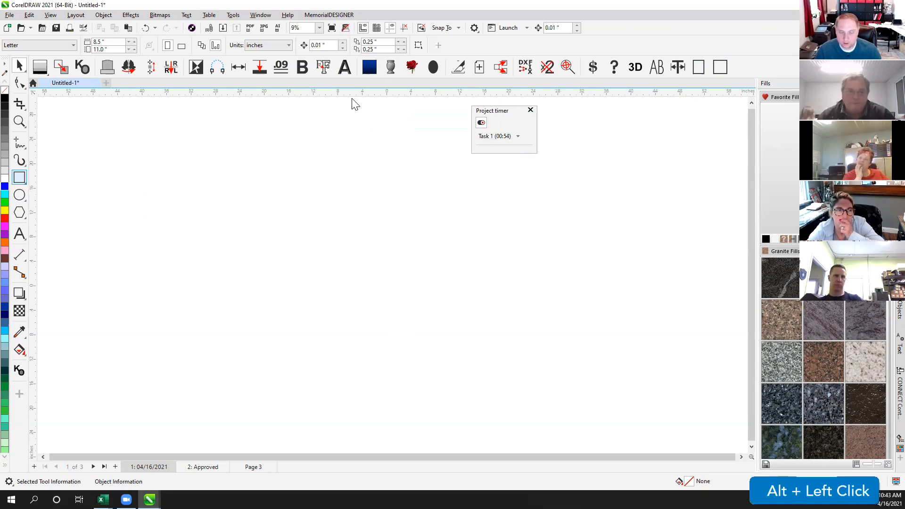
{"action": "left_click", "coordinate": [17, 185]}
{"action": "left_click", "coordinate": [129, 184]}
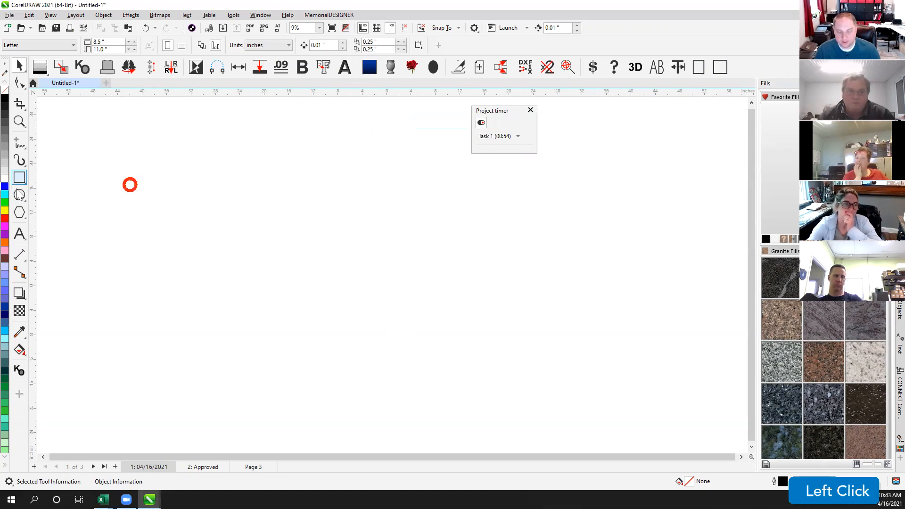
{"action": "left_click", "coordinate": [24, 183]}
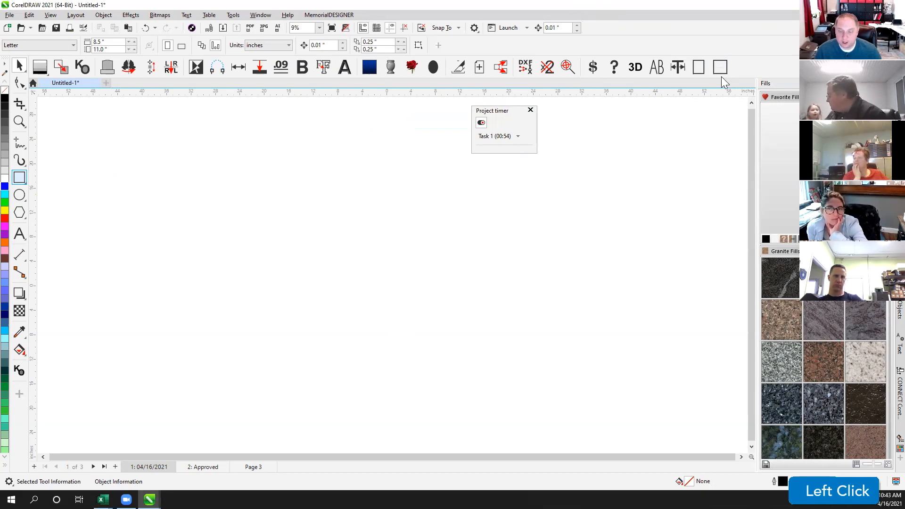
Step: Shift the floating Project timer toolbar aside and remove the duplicate Rectangle tool from the end of the MemorialDESIGNER toolbar
{"action": "left_click_drag", "start_coordinate": [675, 71], "coordinate": [582, 92]}
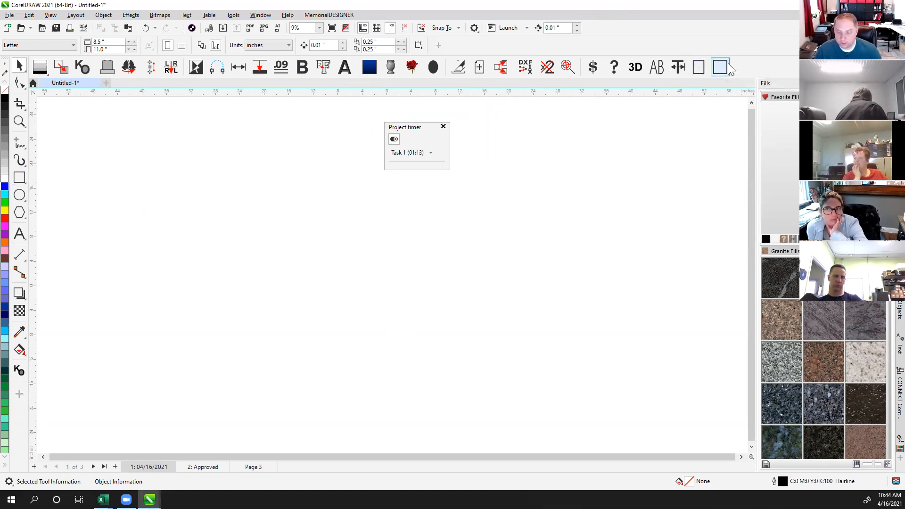
{"action": "left_click_drag", "start_coordinate": [721, 67], "coordinate": [544, 138], "text": "alt"}
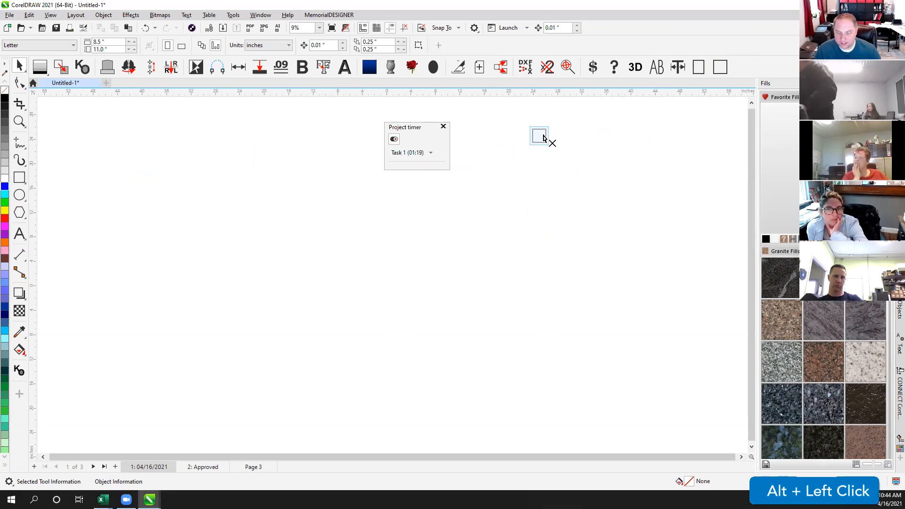
{"action": "key", "text": "alt"}
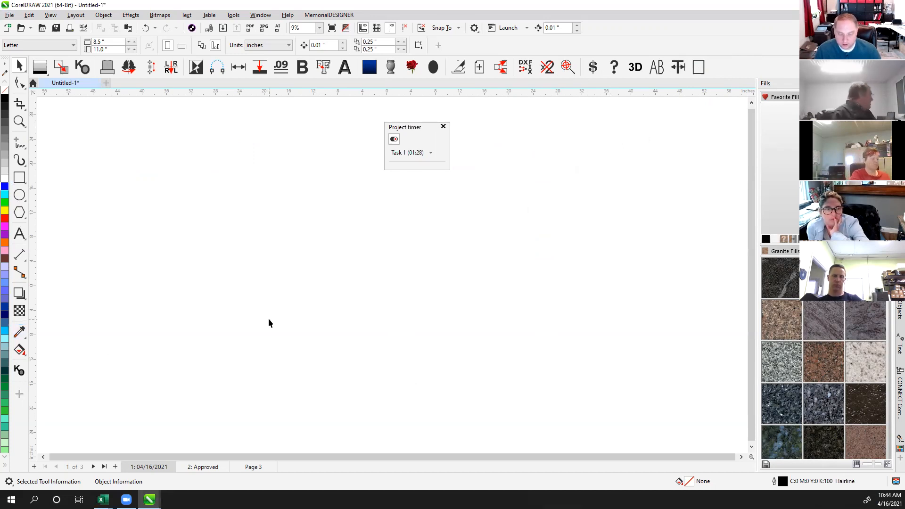
Step: Move the Project timer toolbar clear of the drawing area's centre and draw a rectangle about 34.6 by 30.2 inches there
{"action": "left_click", "coordinate": [423, 130]}
{"action": "left_click", "coordinate": [18, 178]}
{"action": "mouse_move", "coordinate": [246, 184]}
{"action": "left_mouse_down"}
{"action": "mouse_move", "coordinate": [443, 327]}
{"action": "mouse_move", "coordinate": [459, 370]}
{"action": "left_mouse_up"}
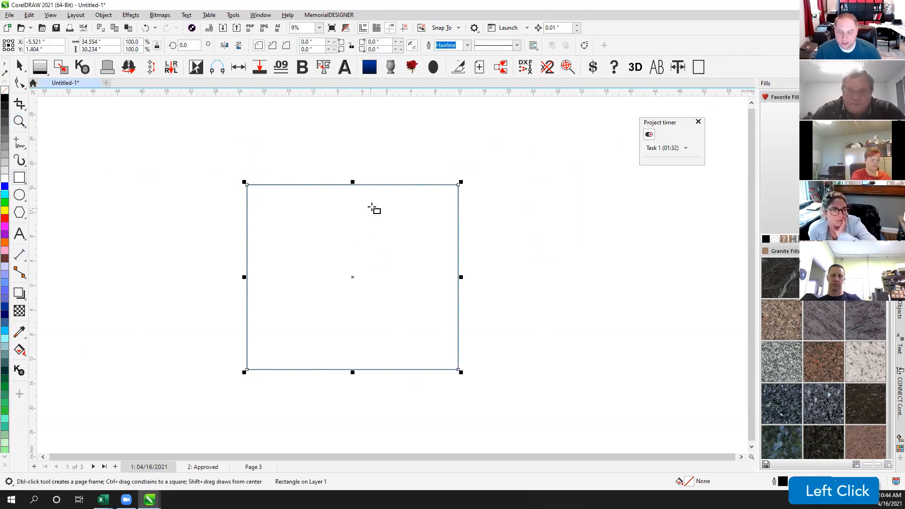
Step: Review the context commands and property bar options available for the selected rectangle, and deselect it
{"action": "right_click", "coordinate": [352, 277]}
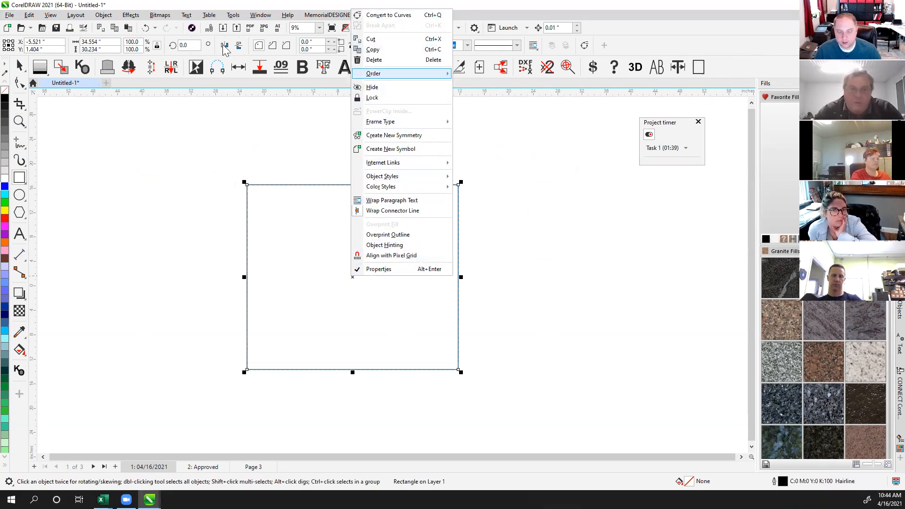
{"action": "mouse_move", "coordinate": [403, 73]}
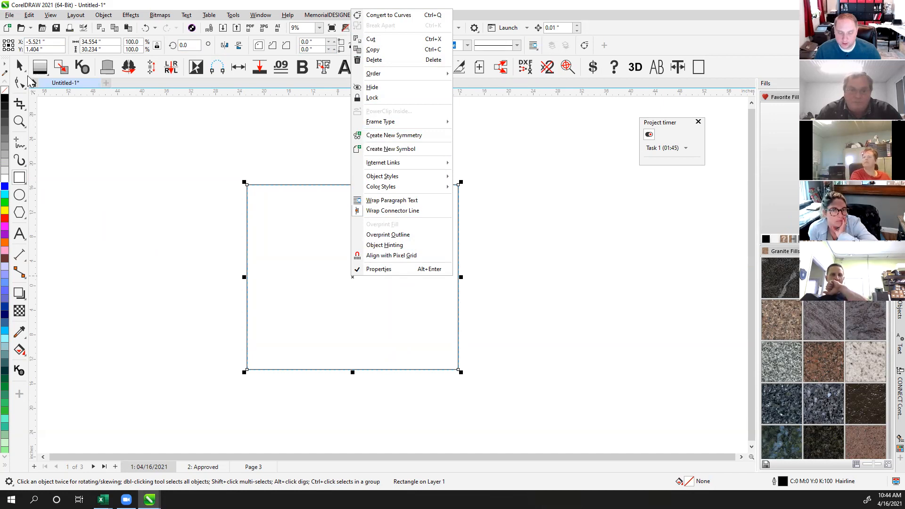
{"action": "left_click", "coordinate": [19, 67]}
{"action": "left_click", "coordinate": [192, 189]}
Step: Draw a second rectangle overlapping the first one's upper-left corner and group the two rectangles
{"action": "left_click", "coordinate": [18, 177]}
{"action": "left_click_drag", "start_coordinate": [118, 146], "coordinate": [353, 278]}
{"action": "left_click", "coordinate": [18, 69]}
{"action": "left_click_drag", "start_coordinate": [94, 130], "coordinate": [520, 396]}
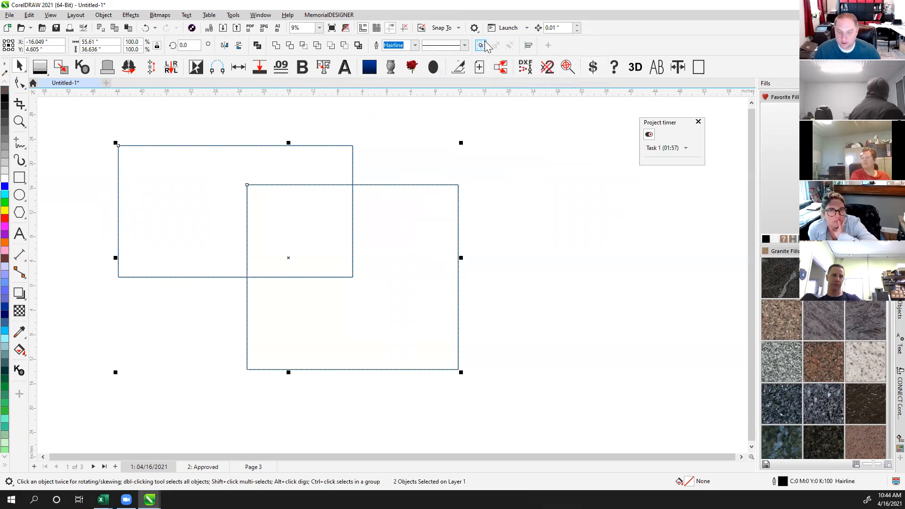
{"action": "left_click", "coordinate": [481, 45]}
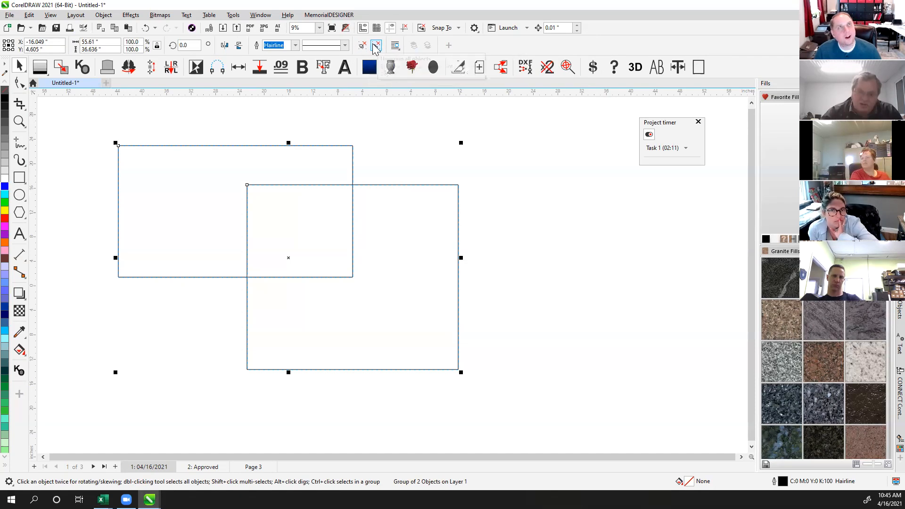
Step: Compare the property bar options with and without the group selected, and examine the group's context commands such as Ungroup All
{"action": "left_click", "coordinate": [397, 121]}
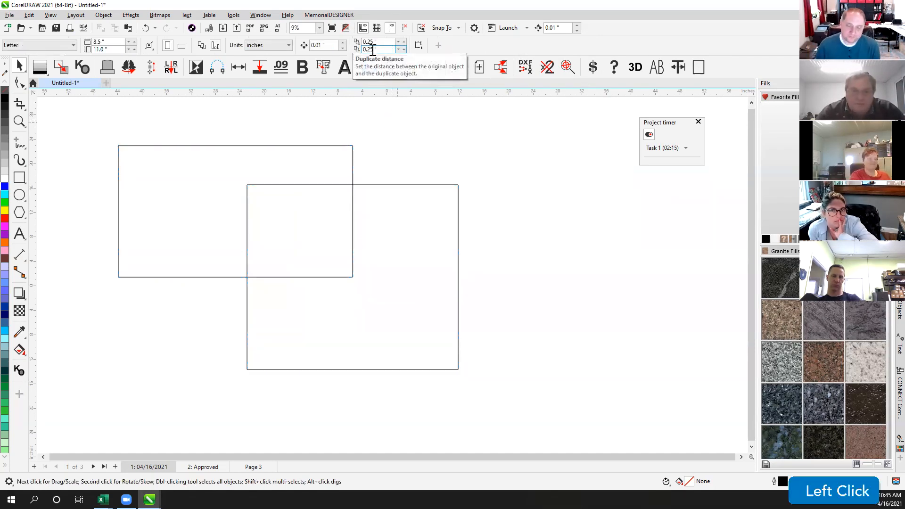
{"action": "left_click", "coordinate": [351, 145]}
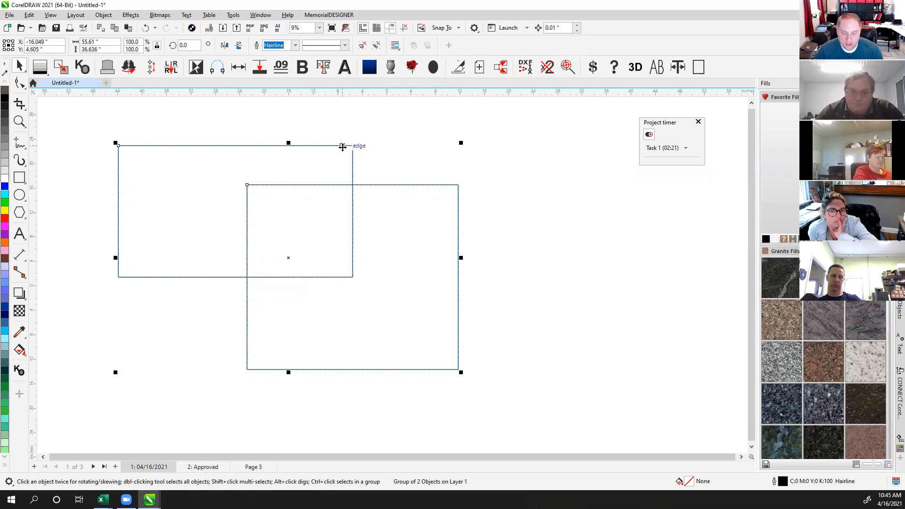
{"action": "right_click", "coordinate": [353, 148]}
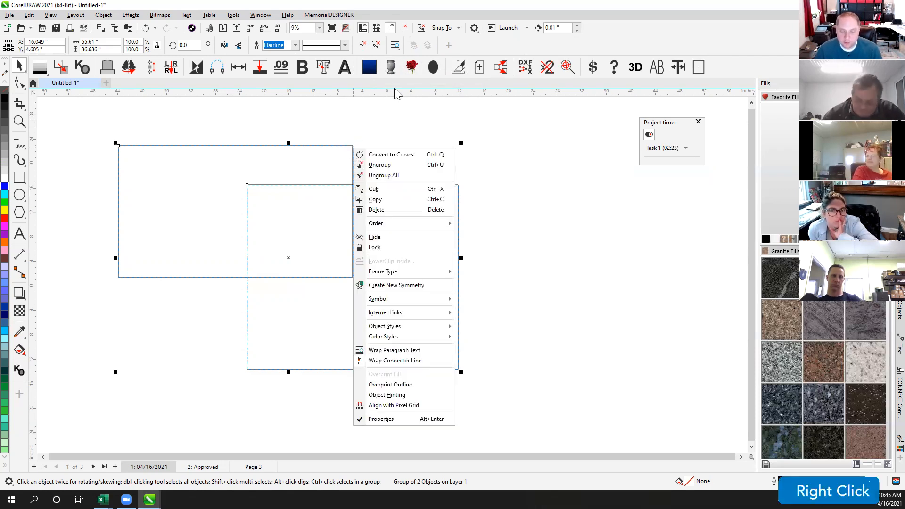
{"action": "left_click", "coordinate": [352, 144]}
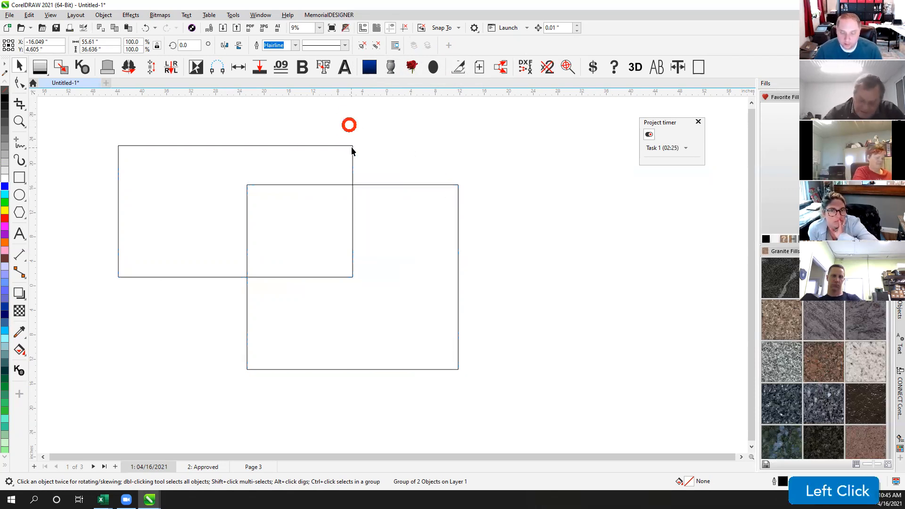
{"action": "left_click", "coordinate": [353, 149]}
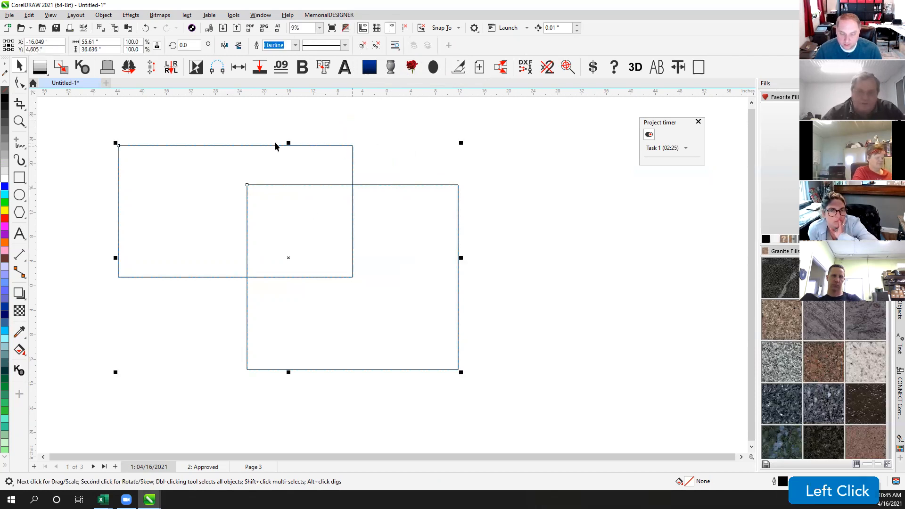
{"action": "right_click", "coordinate": [354, 184]}
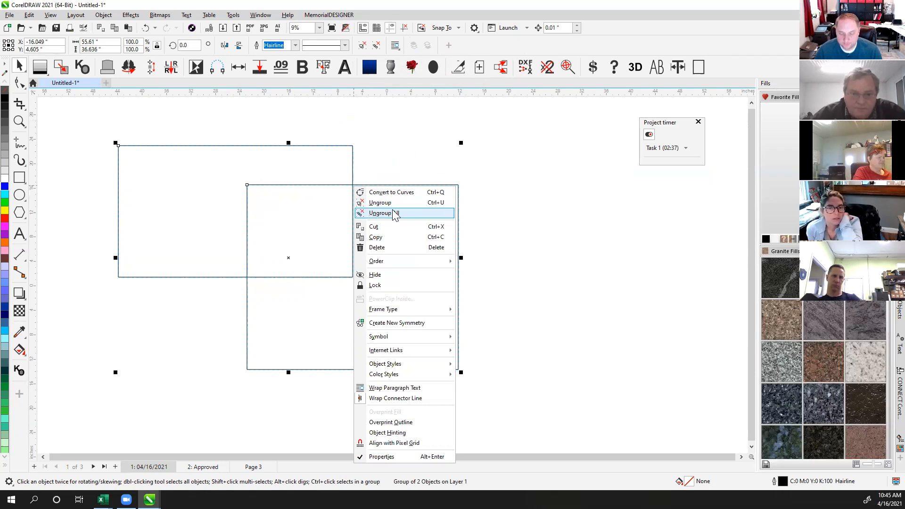
{"action": "left_click", "coordinate": [406, 144]}
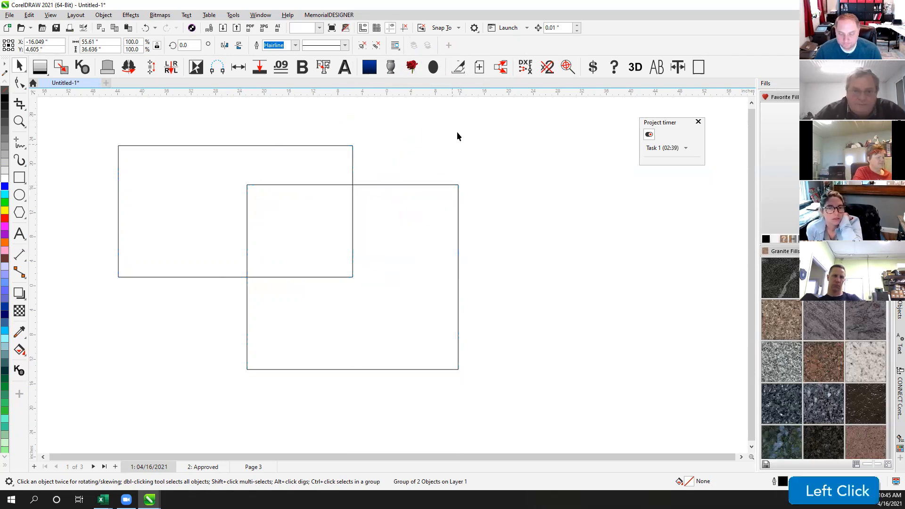
Step: Delete the group of two rectangles
{"action": "left_click", "coordinate": [352, 152]}
{"action": "key", "text": "Delete"}
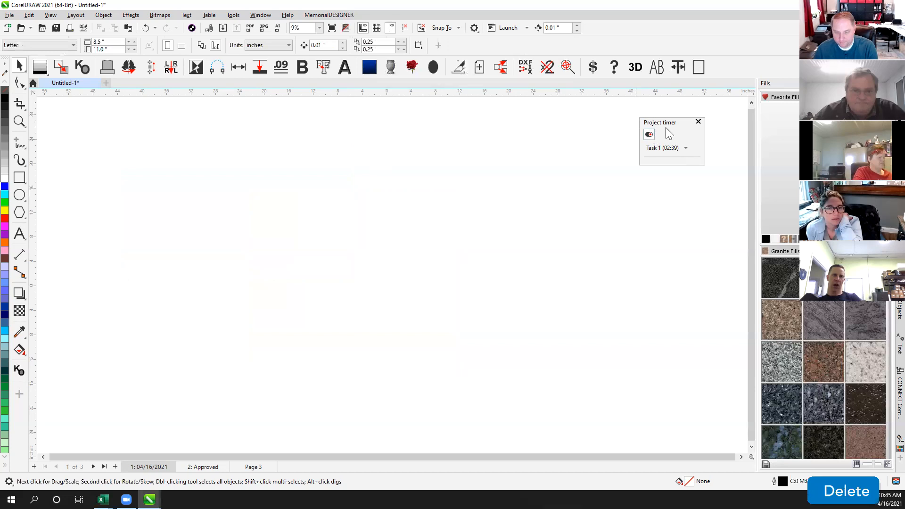
Step: Dock the floating Project timer toolbar at the end of the Standard toolbar's row
{"action": "left_click", "coordinate": [667, 122]}
{"action": "left_click", "coordinate": [495, 217]}
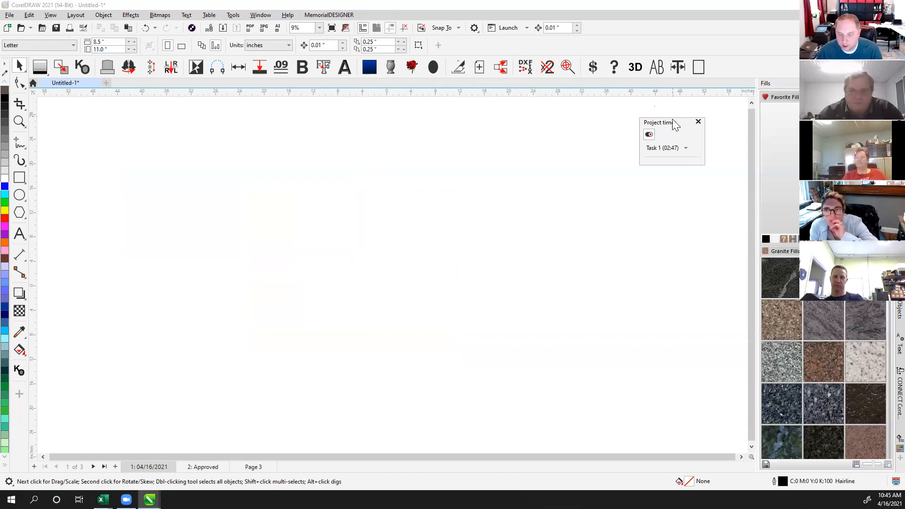
{"action": "left_click_drag", "start_coordinate": [673, 120], "coordinate": [722, 28]}
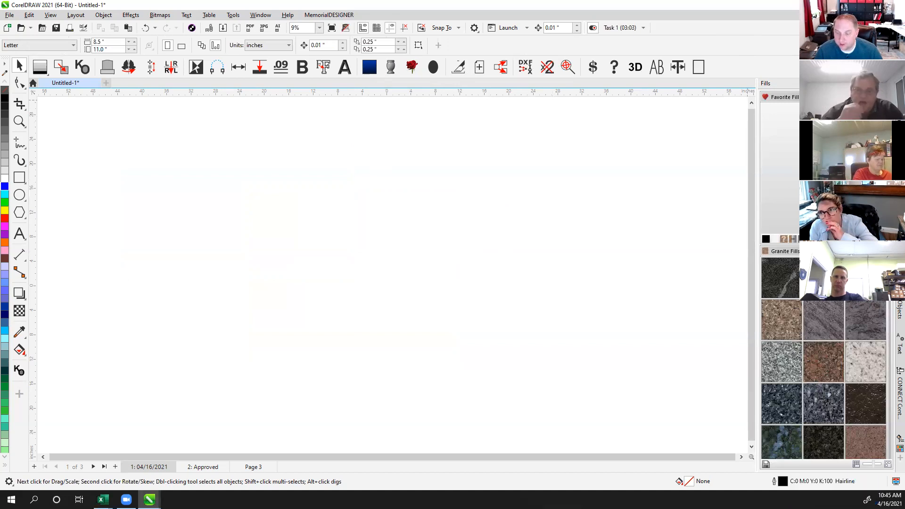
Step: Collapse the Fills docker and open the Panels and Spacing docker, checking its width adjustment
{"action": "left_click", "coordinate": [887, 83]}
{"action": "left_click", "coordinate": [726, 197]}
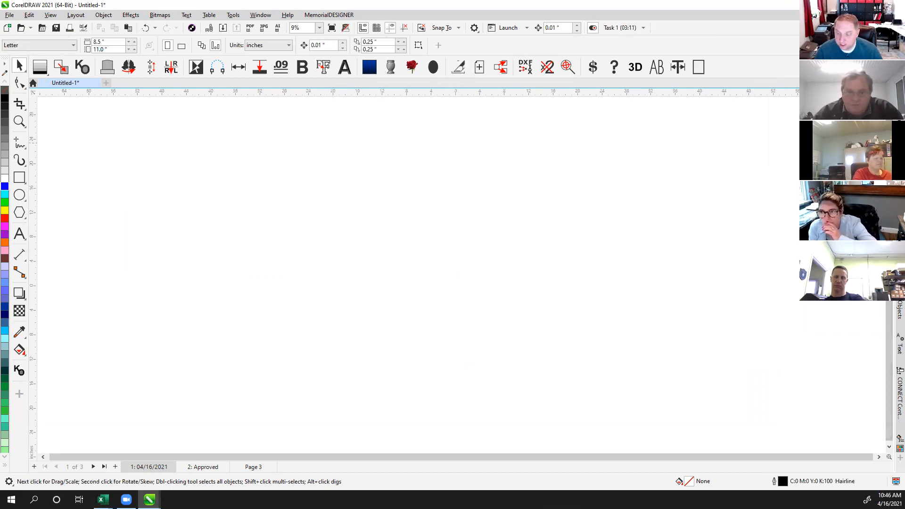
{"action": "left_click", "coordinate": [899, 143]}
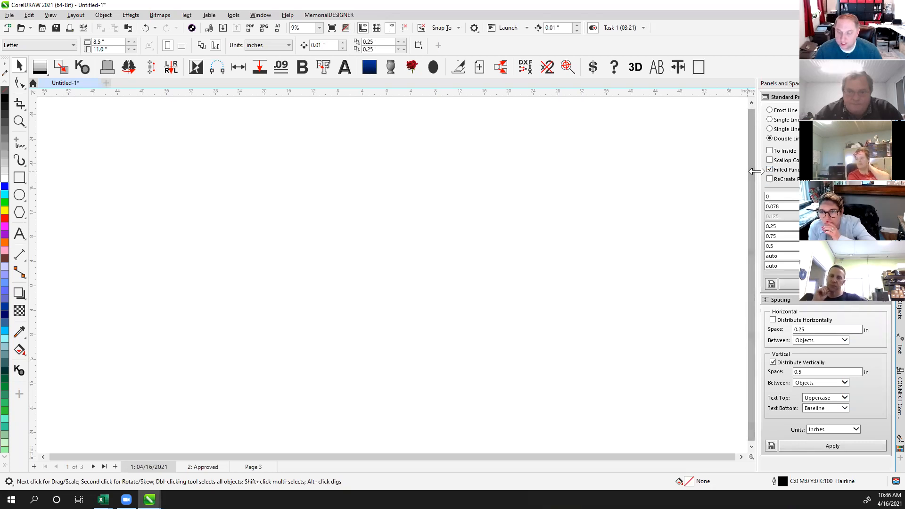
{"action": "mouse_move", "coordinate": [756, 172]}
{"action": "left_mouse_down"}
{"action": "mouse_move", "coordinate": [257, 176]}
{"action": "mouse_move", "coordinate": [758, 178]}
{"action": "mouse_move", "coordinate": [754, 170]}
{"action": "left_mouse_up"}
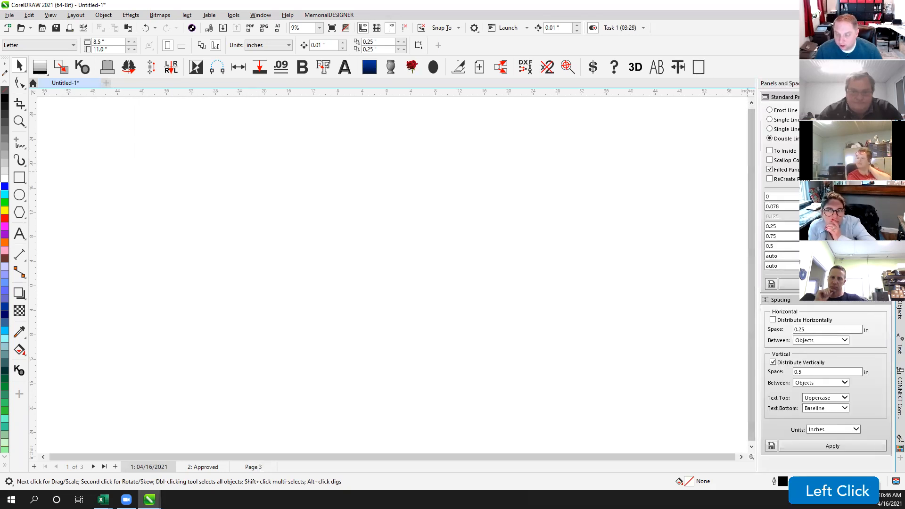
Step: Widen the Fills docker to reveal more granite swatches per row, and return it to its narrow width
{"action": "left_click_drag", "start_coordinate": [757, 154], "coordinate": [616, 160]}
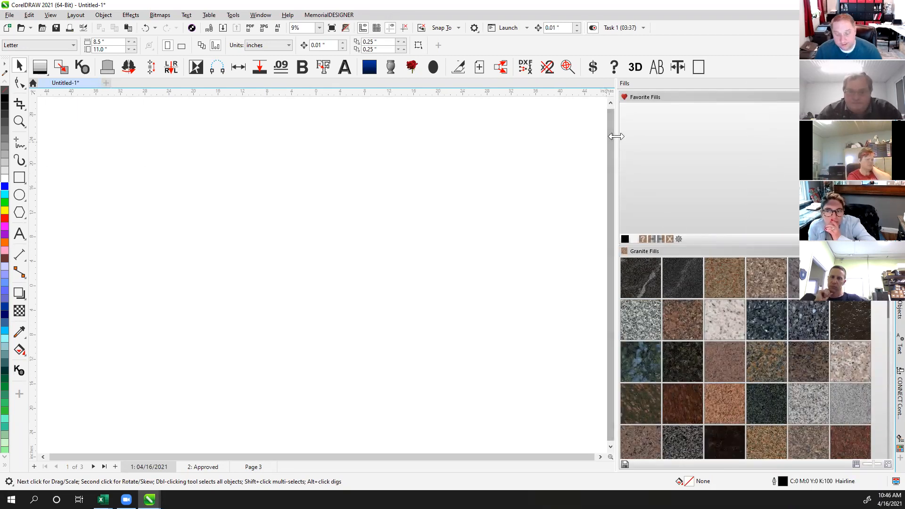
{"action": "left_click_drag", "start_coordinate": [616, 135], "coordinate": [758, 137]}
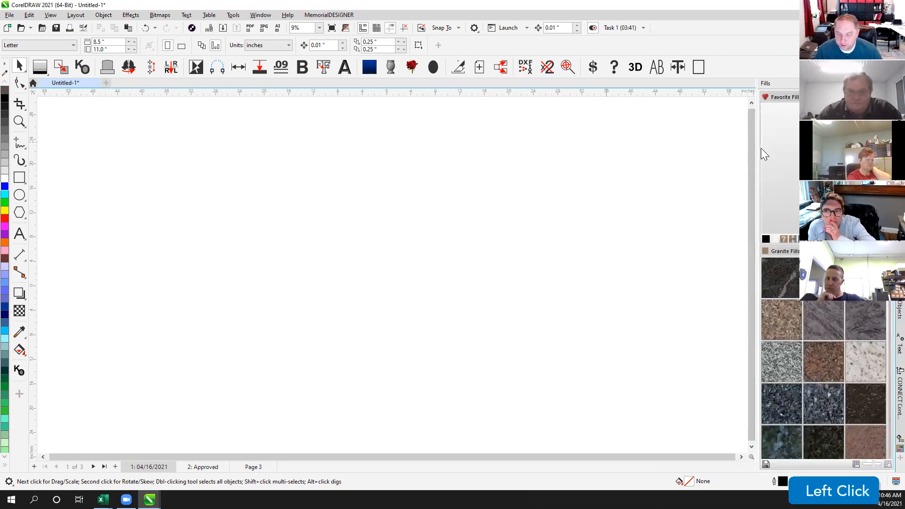
{"action": "left_click_drag", "start_coordinate": [760, 148], "coordinate": [771, 148]}
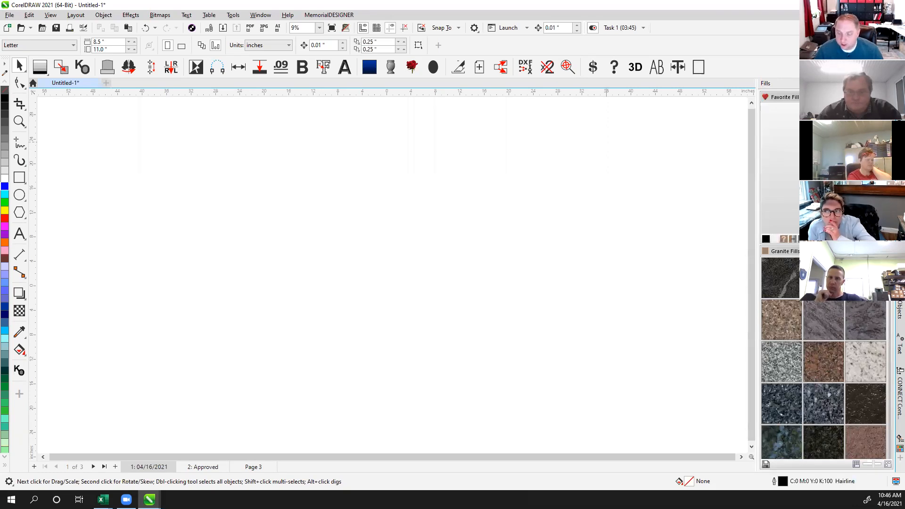
Step: Switch between the Panels and Spacing, StoneSpot Connect, Monument Text and Fills dockers to compare their contents
{"action": "left_click", "coordinate": [899, 121]}
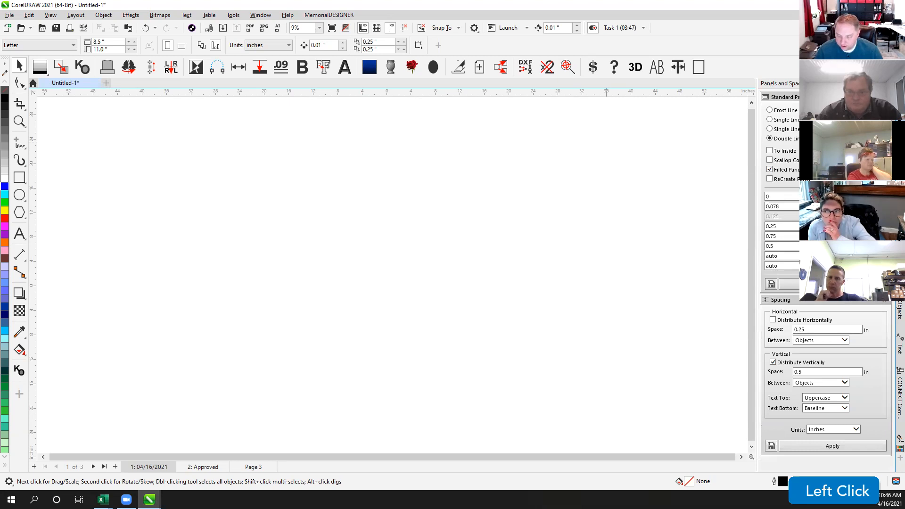
{"action": "left_click", "coordinate": [885, 301]}
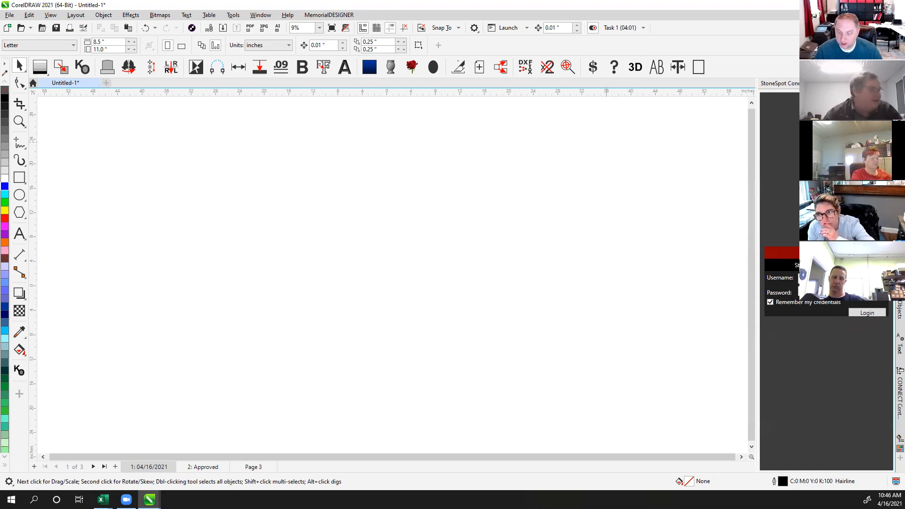
{"action": "left_click", "coordinate": [900, 264]}
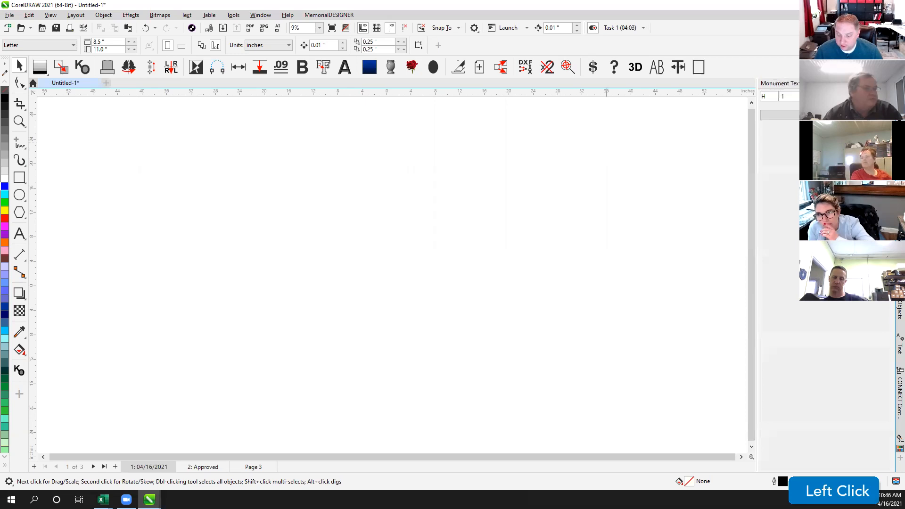
{"action": "left_click", "coordinate": [900, 212]}
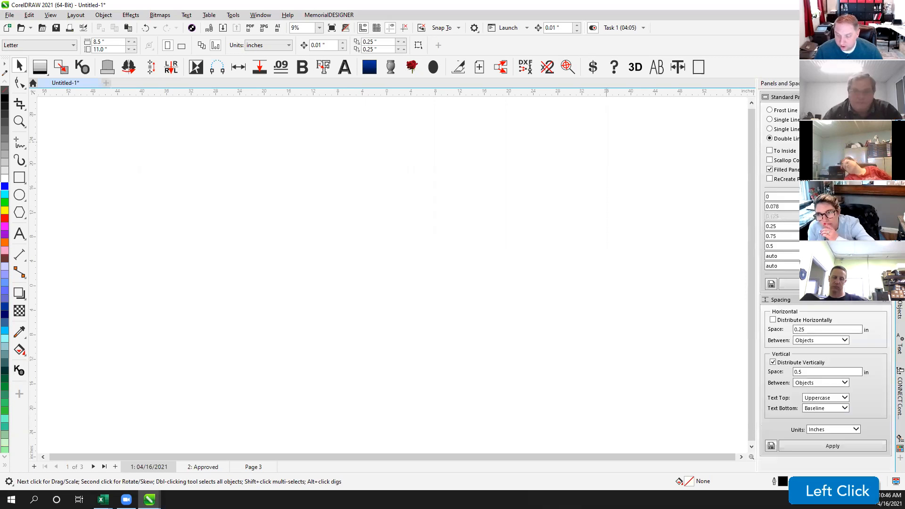
{"action": "left_click", "coordinate": [900, 156]}
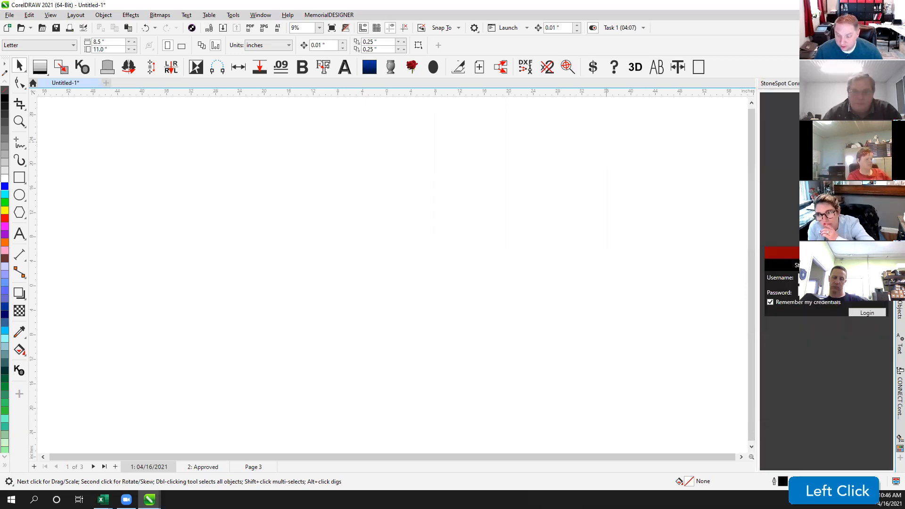
{"action": "left_click", "coordinate": [899, 108]}
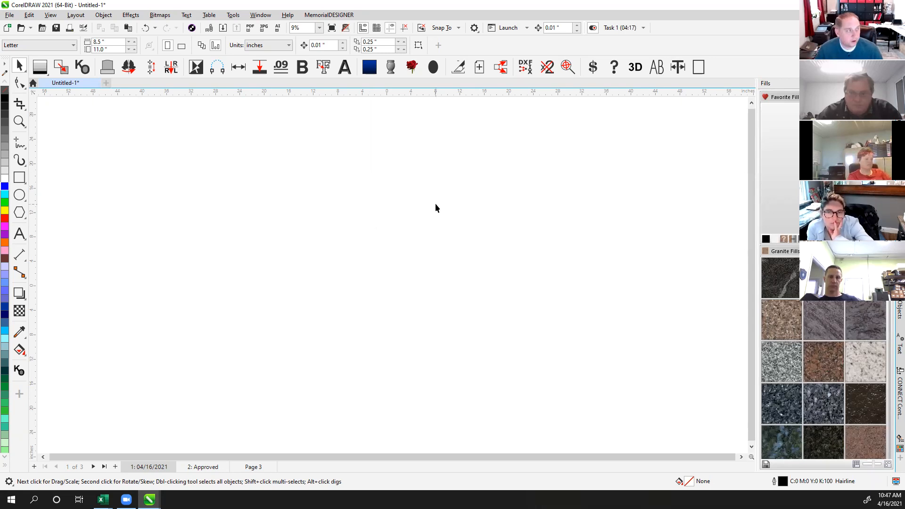
Step: Close all open dockers so the drawing area takes up the full width
{"action": "left_click", "coordinate": [526, 216]}
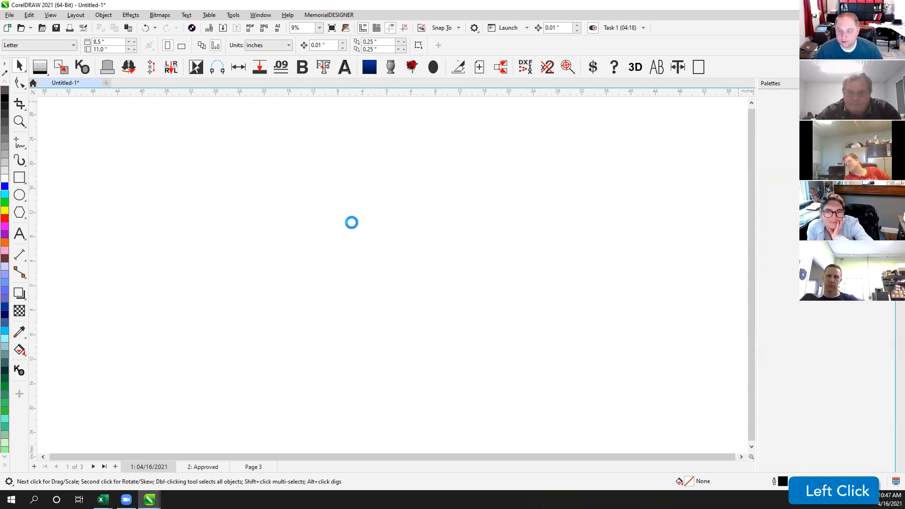
{"action": "left_click", "coordinate": [627, 147]}
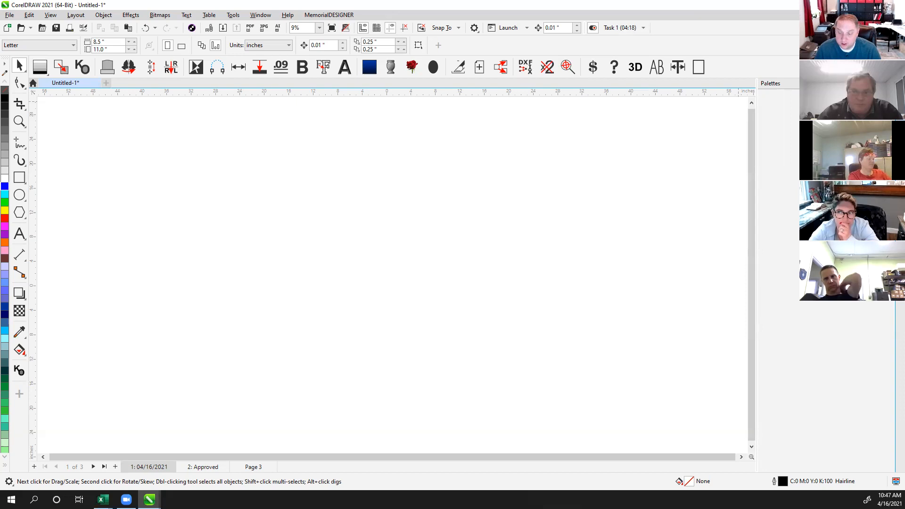
{"action": "left_click", "coordinate": [659, 198]}
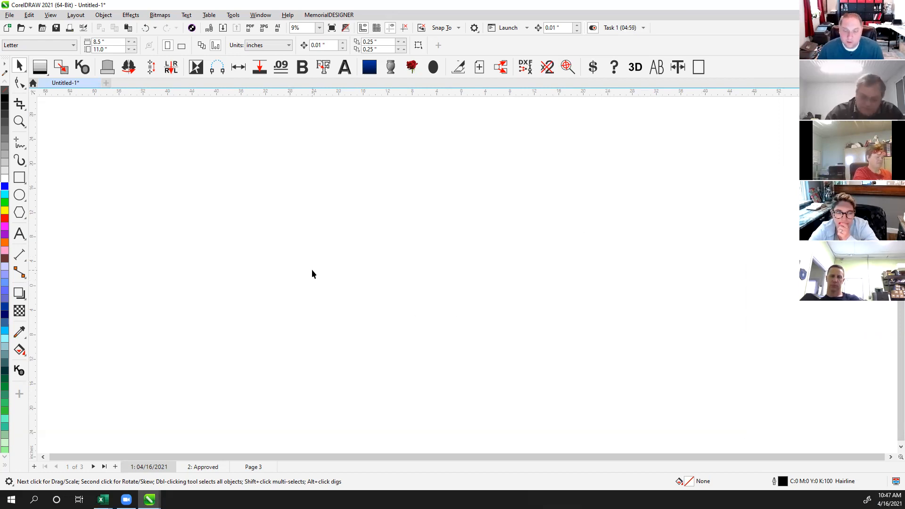
{"action": "left_click", "coordinate": [303, 257]}
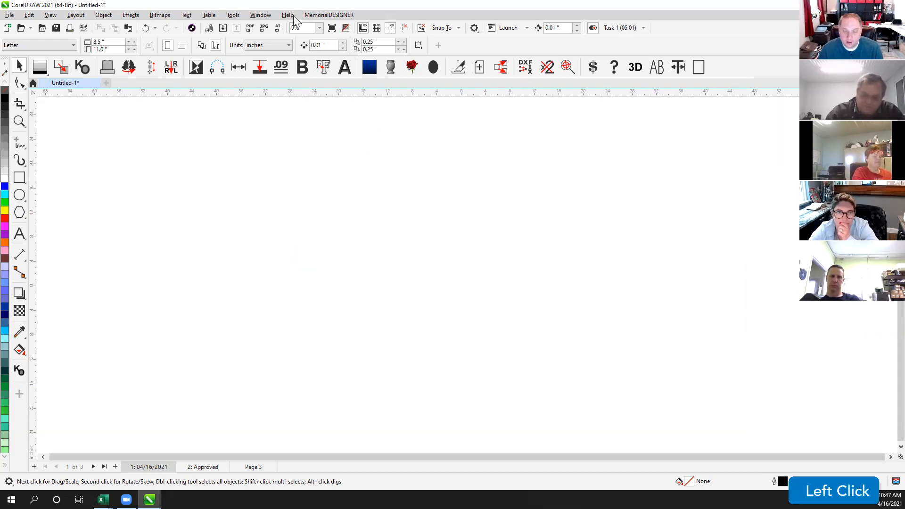
Step: Reopen the MemorialDESIGNER dockers Panels and Spacing, Fills, Monument Text and StoneSpot Connect
{"action": "left_click", "coordinate": [321, 15]}
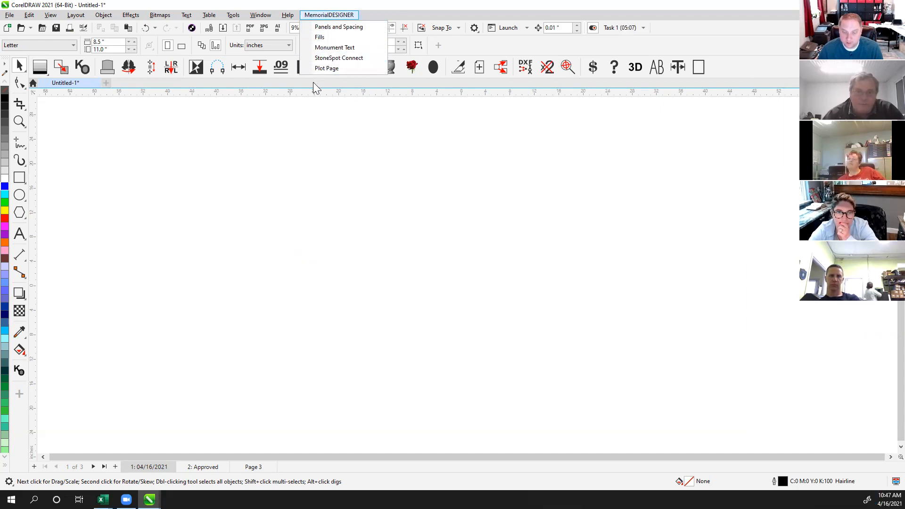
{"action": "left_click", "coordinate": [314, 17]}
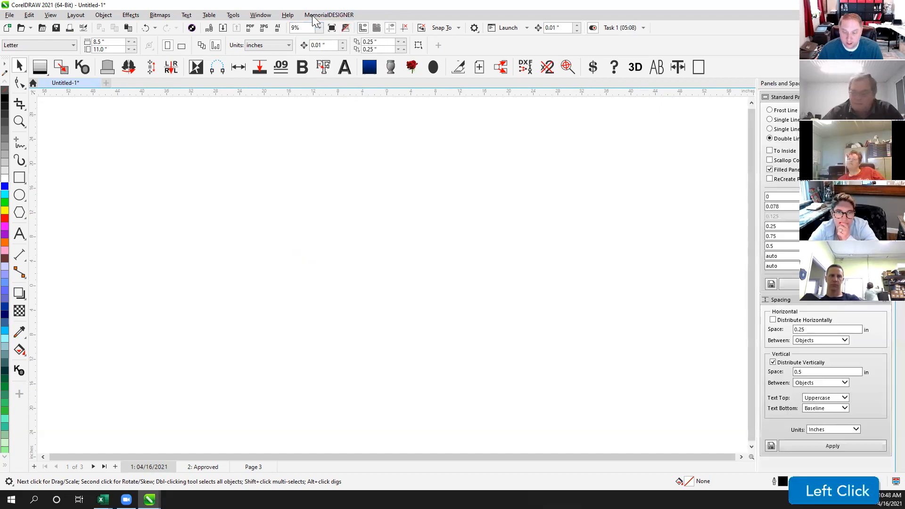
{"action": "left_click", "coordinate": [314, 17]}
{"action": "left_click", "coordinate": [313, 36]}
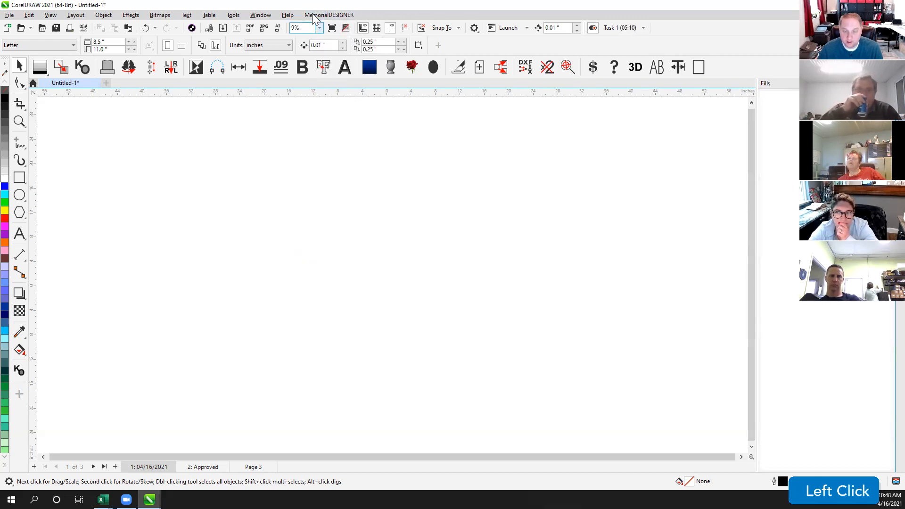
{"action": "left_click", "coordinate": [314, 17]}
{"action": "left_click", "coordinate": [311, 48]}
{"action": "left_click", "coordinate": [314, 15]}
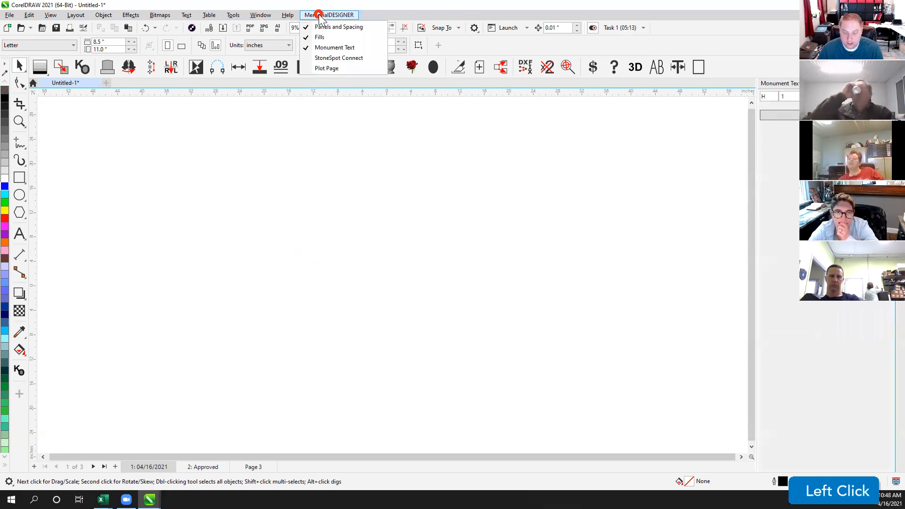
{"action": "left_click", "coordinate": [313, 58]}
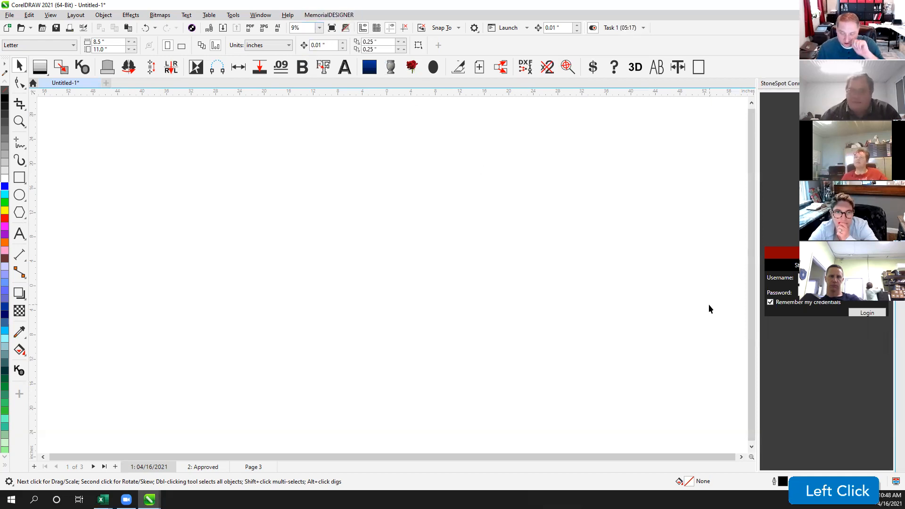
Step: Examine which dockers can be added, in both the quick customize list and the complete list of dockers
{"action": "left_click", "coordinate": [899, 286]}
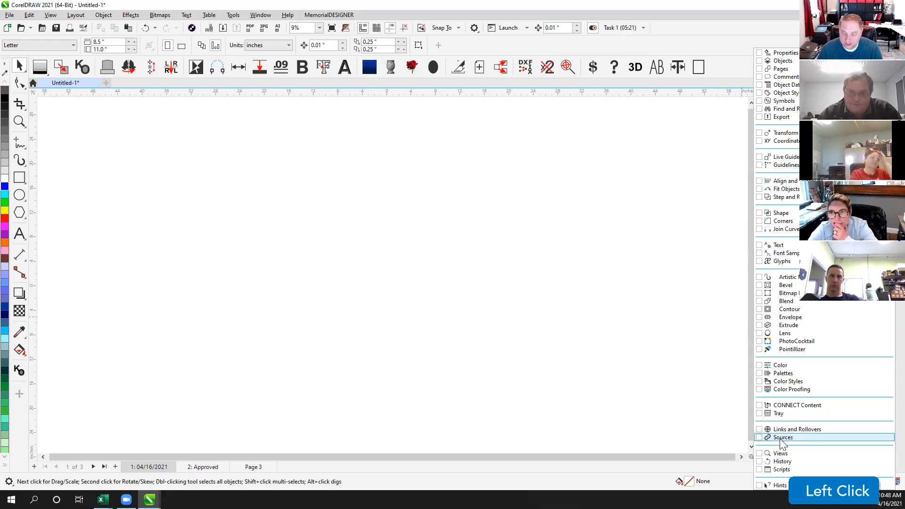
{"action": "left_click", "coordinate": [619, 220]}
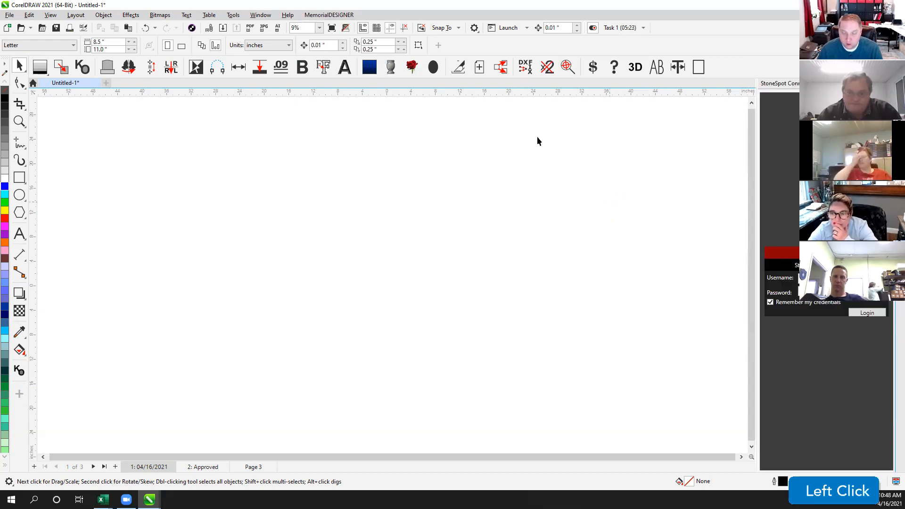
{"action": "left_click", "coordinate": [261, 15]}
{"action": "mouse_move", "coordinate": [296, 141]}
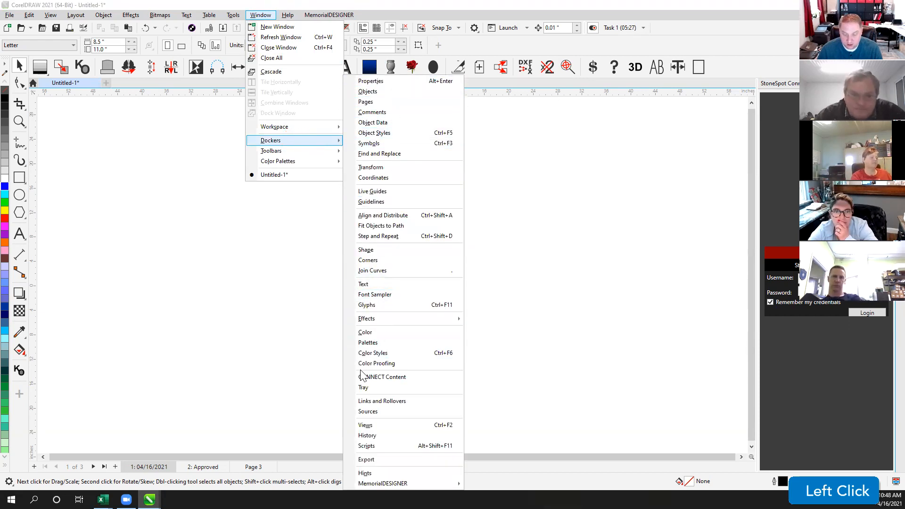
{"action": "mouse_move", "coordinate": [387, 483]}
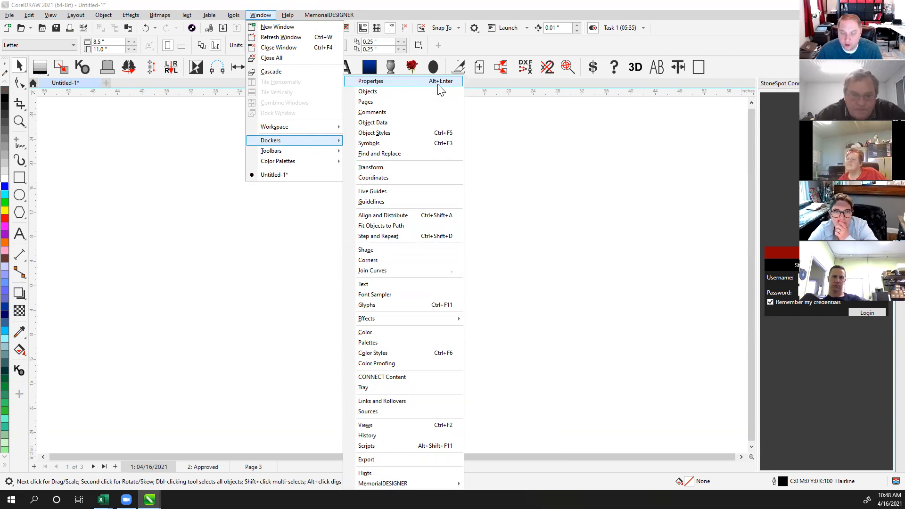
{"action": "left_click", "coordinate": [564, 125]}
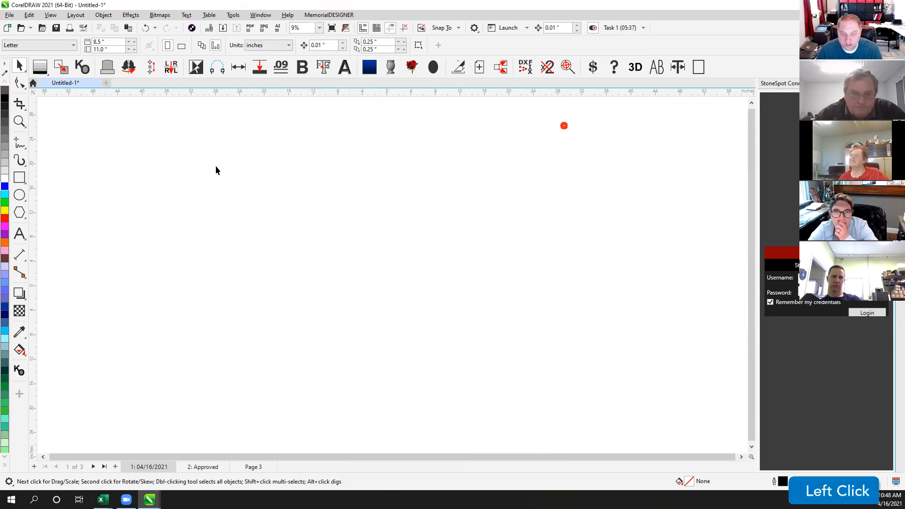
Step: Draw a rectangle about 48 by 23.7 inches and open its Properties docker at the fill settings
{"action": "left_click", "coordinate": [19, 177]}
{"action": "left_click_drag", "start_coordinate": [164, 161], "coordinate": [459, 307]}
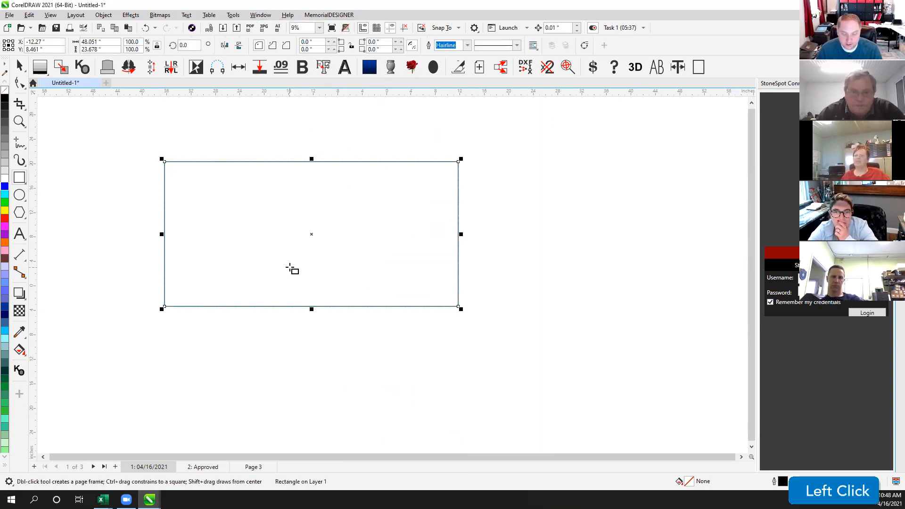
{"action": "key", "text": "alt"}
{"action": "key", "text": "alt+Return"}
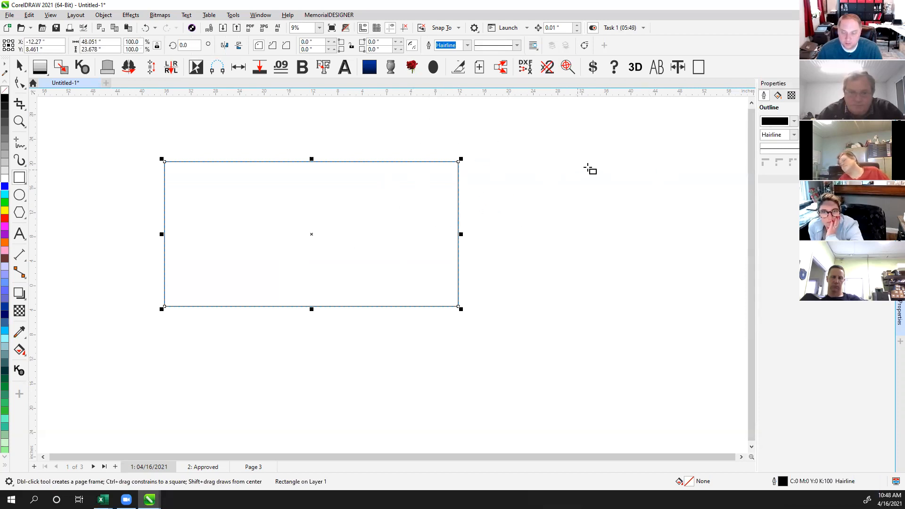
{"action": "left_click", "coordinate": [778, 96]}
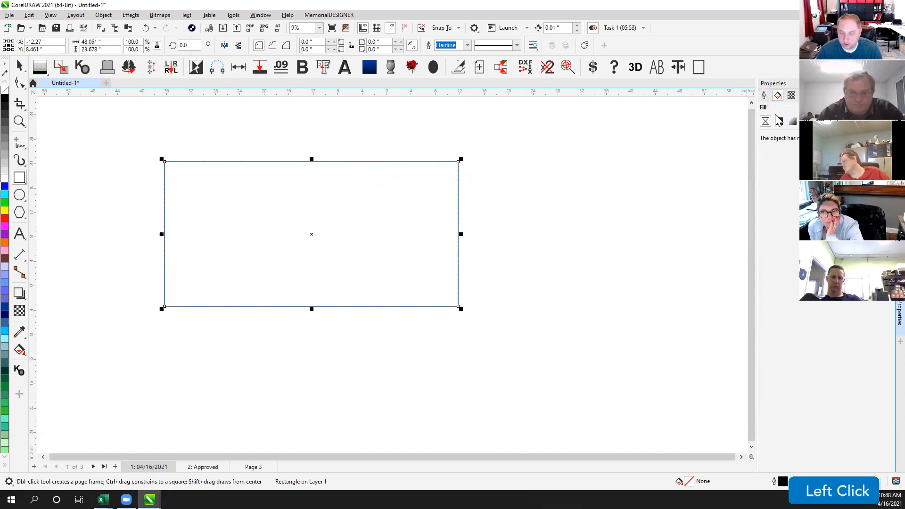
{"action": "left_click", "coordinate": [19, 66]}
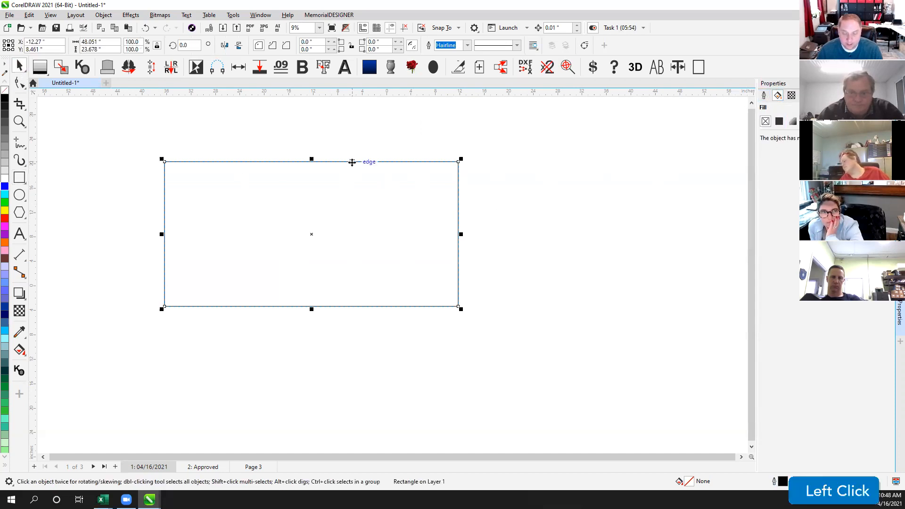
Step: Look over the list of available dockers and delete the large rectangle
{"action": "left_click", "coordinate": [293, 16]}
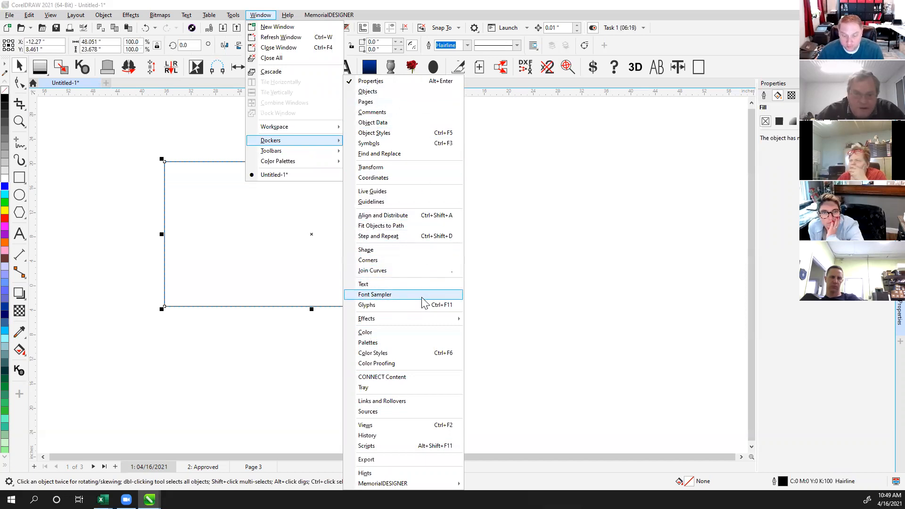
{"action": "left_click", "coordinate": [525, 160]}
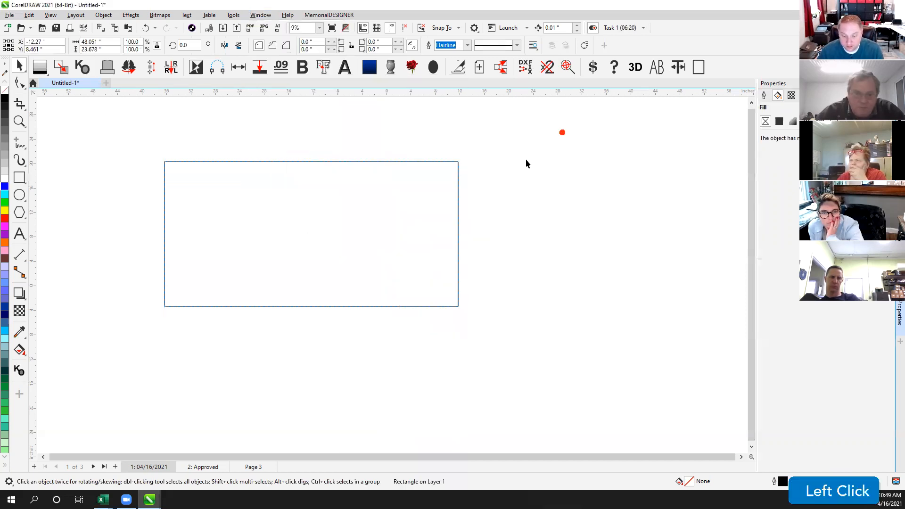
{"action": "left_click", "coordinate": [457, 162]}
{"action": "key", "text": "Delete"}
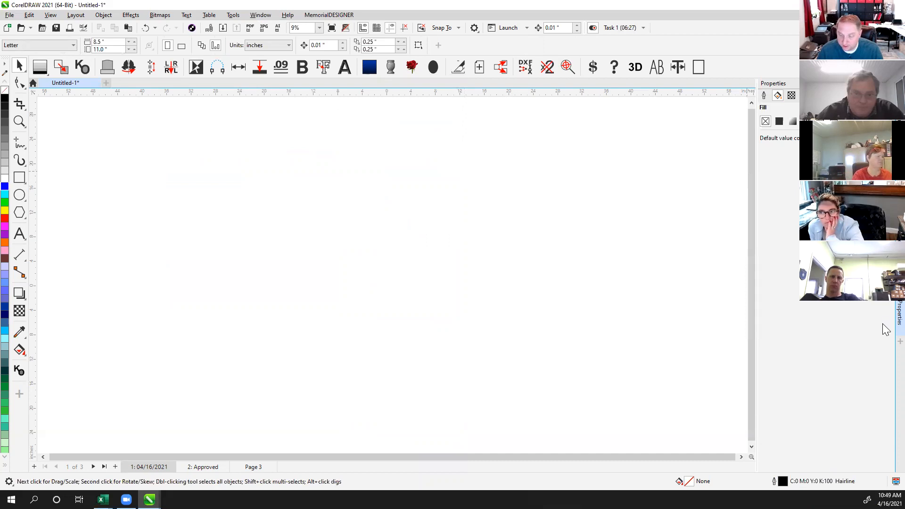
Step: Add the Objects, Align and Distribute, and Text dockers to the docker group
{"action": "left_click", "coordinate": [901, 342]}
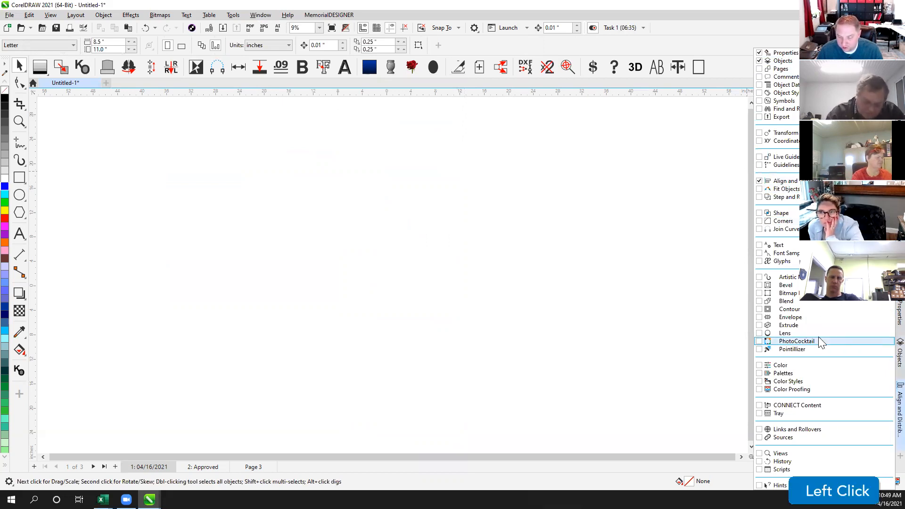
{"action": "left_click", "coordinate": [781, 246]}
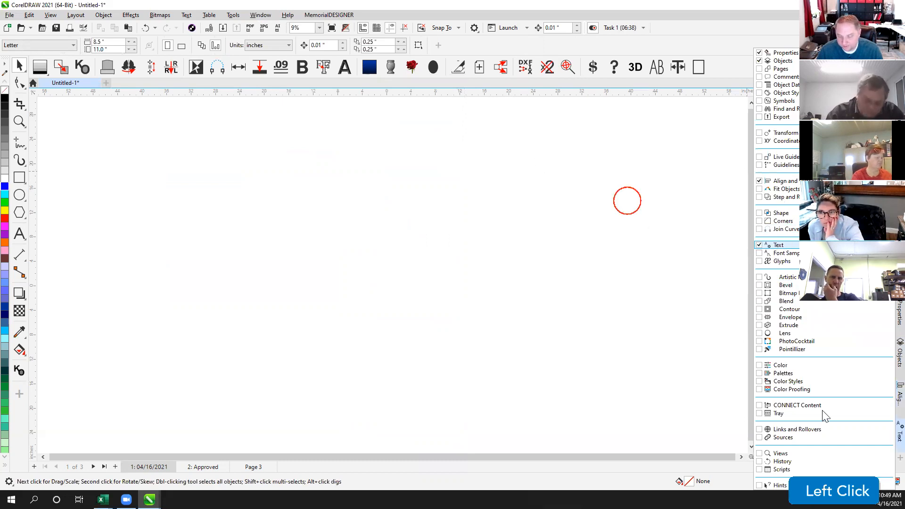
{"action": "left_click", "coordinate": [639, 262]}
{"action": "scroll", "coordinate": [878, 327], "scroll_direction": "down", "scroll_amount": 5}
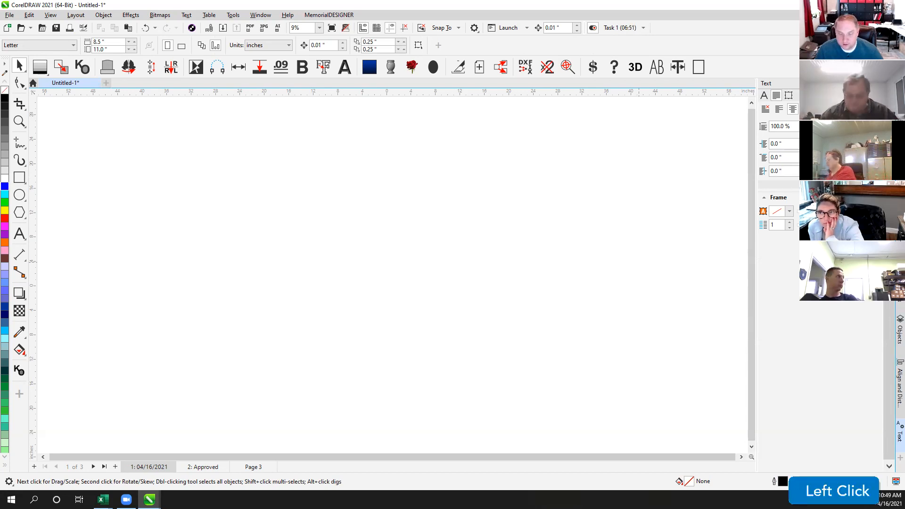
Step: Bring the MemorialDESIGNER Fills docker to the front in place of the Text docker
{"action": "left_click", "coordinate": [316, 16]}
{"action": "left_click", "coordinate": [315, 36]}
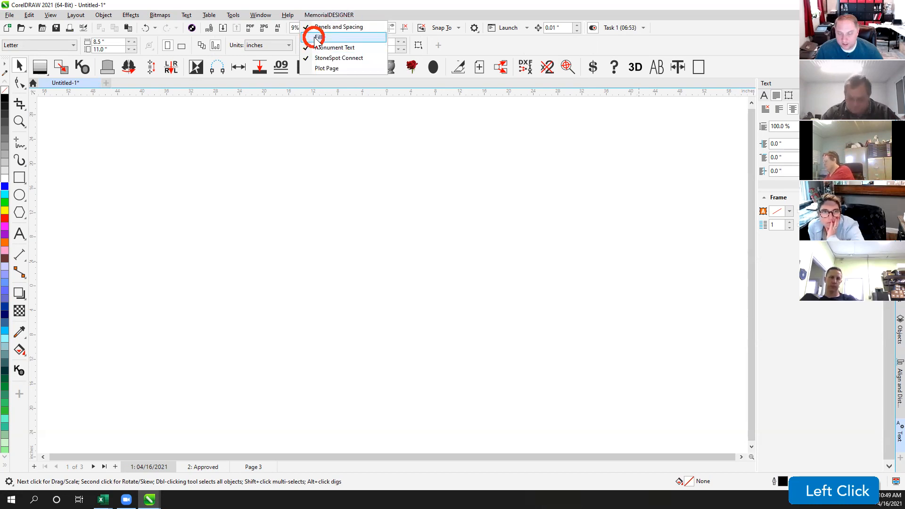
{"action": "left_click", "coordinate": [668, 205]}
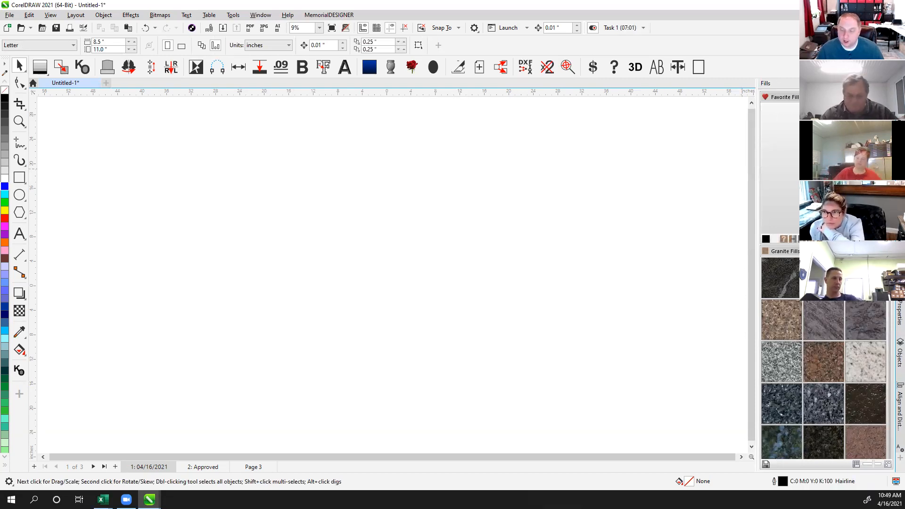
Step: Undock the docker group into a floating window and move it over the far edge of the drawing area
{"action": "left_click_drag", "start_coordinate": [849, 106], "coordinate": [521, 120]}
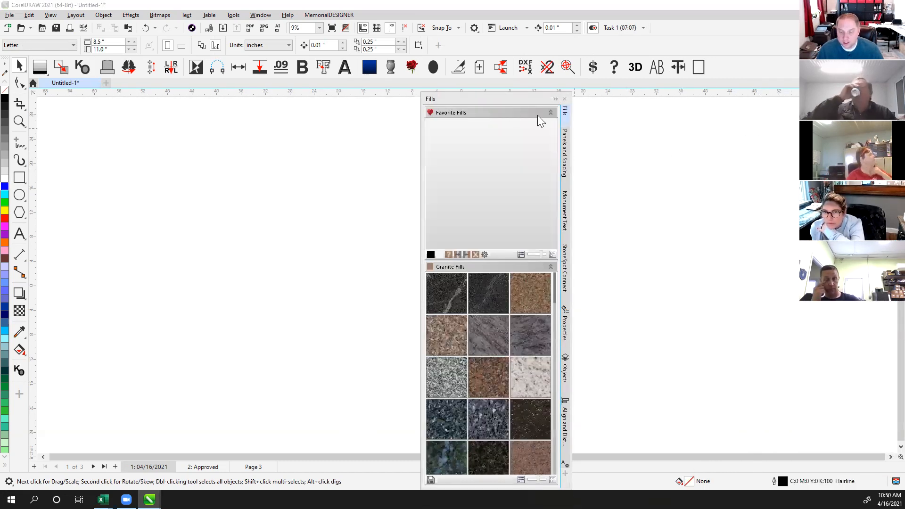
{"action": "left_click_drag", "start_coordinate": [501, 97], "coordinate": [622, 97]}
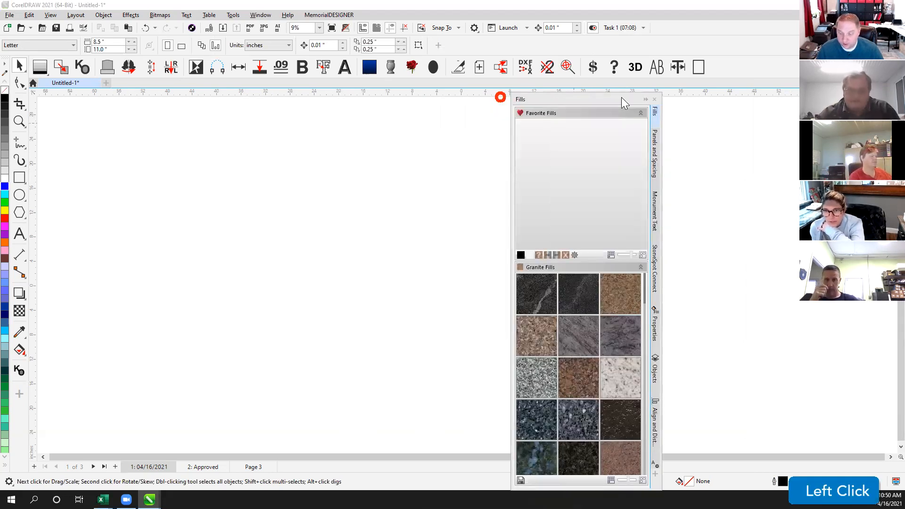
{"action": "left_click_drag", "start_coordinate": [621, 97], "coordinate": [882, 99]}
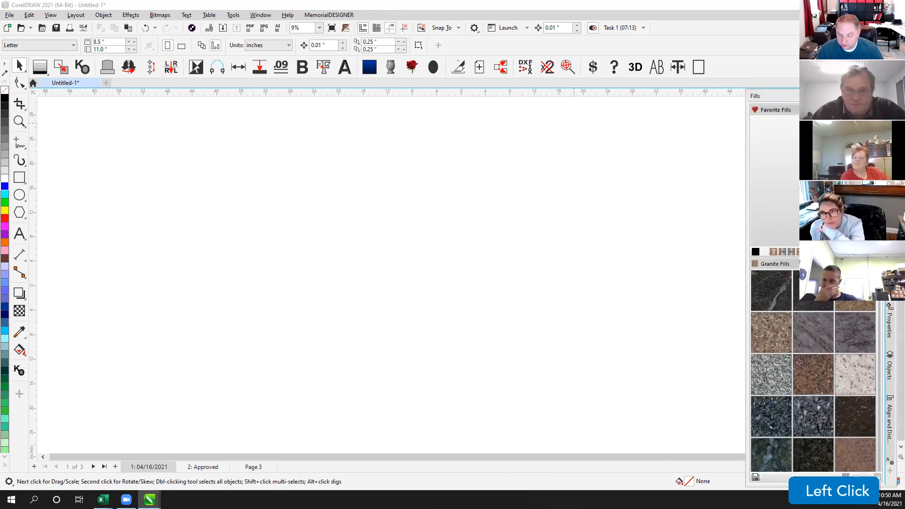
{"action": "left_click", "coordinate": [327, 171]}
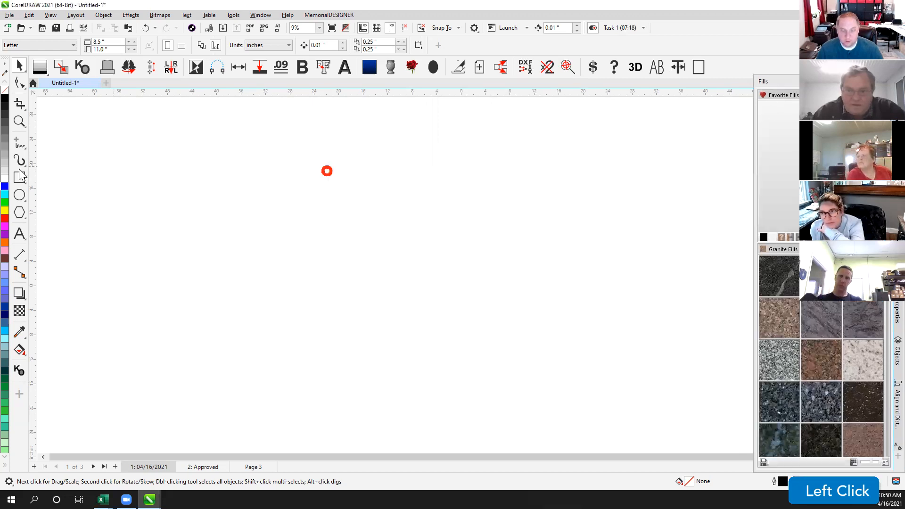
Step: Insert a monument with a curved top and a wider base onto page 1
{"action": "left_click", "coordinate": [111, 71]}
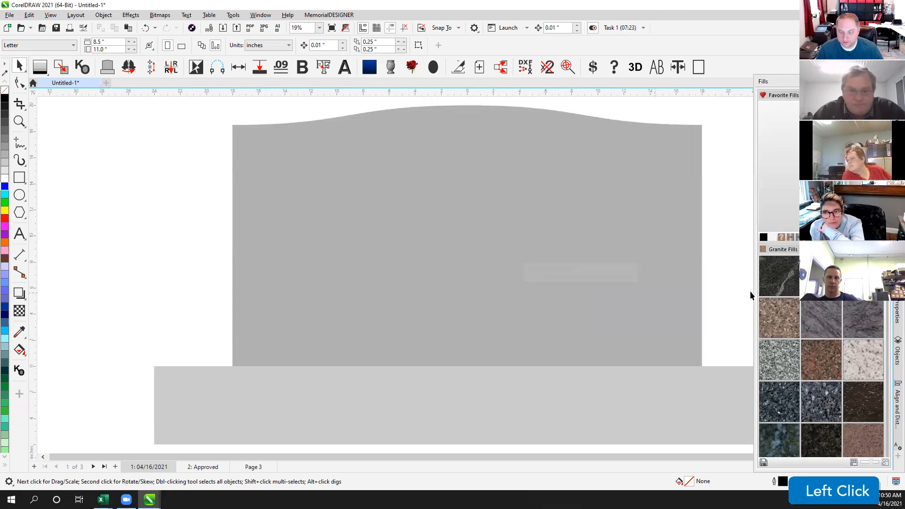
{"action": "scroll", "coordinate": [466, 276], "scroll_direction": "down", "scroll_amount": 5}
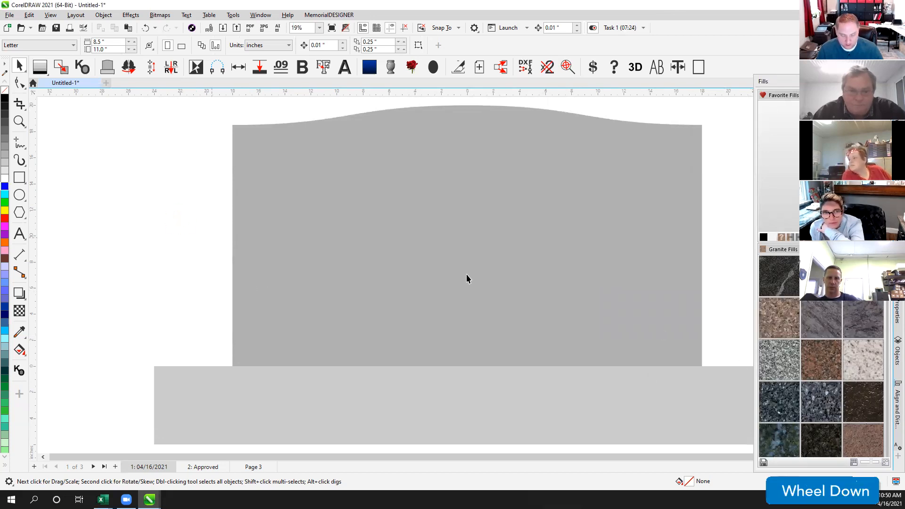
{"action": "key", "text": "F4"}
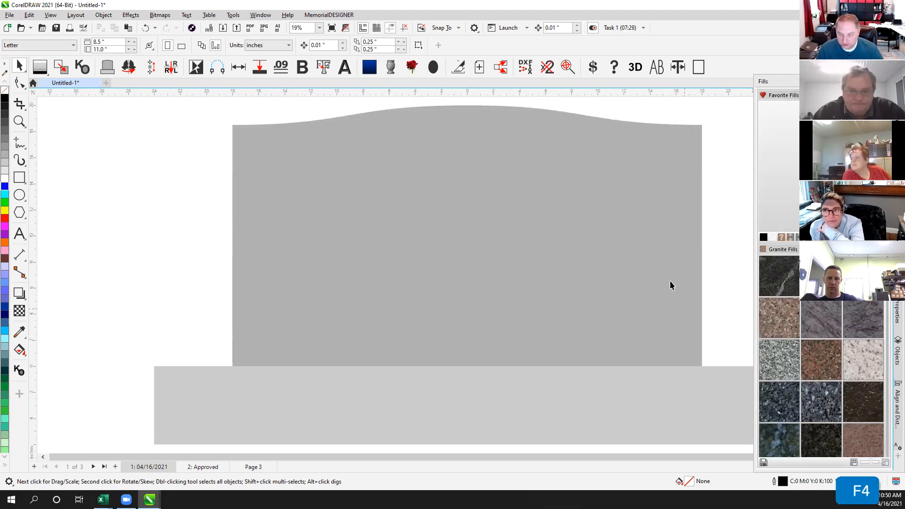
{"action": "left_click", "coordinate": [719, 145]}
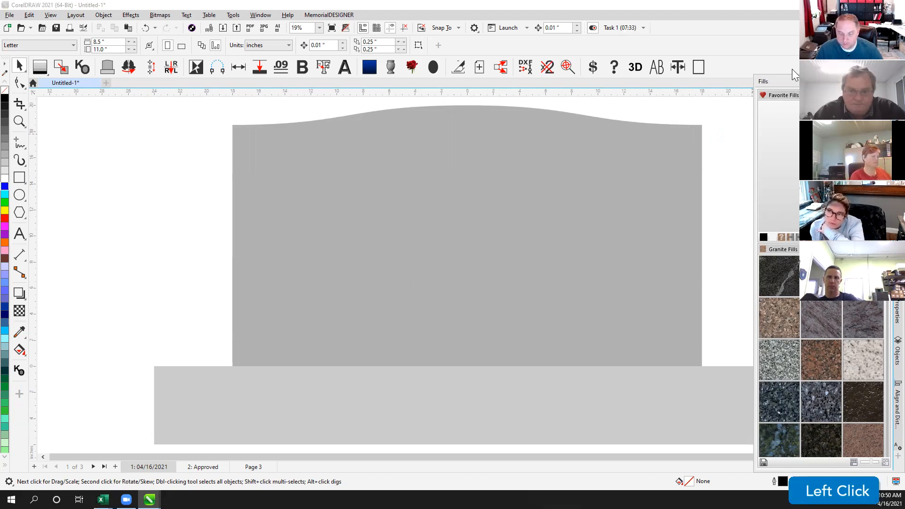
Step: Move the floating docker group over the monument, widen it across most of the page and narrow it back to three fill columns
{"action": "left_click_drag", "start_coordinate": [792, 80], "coordinate": [185, 132]}
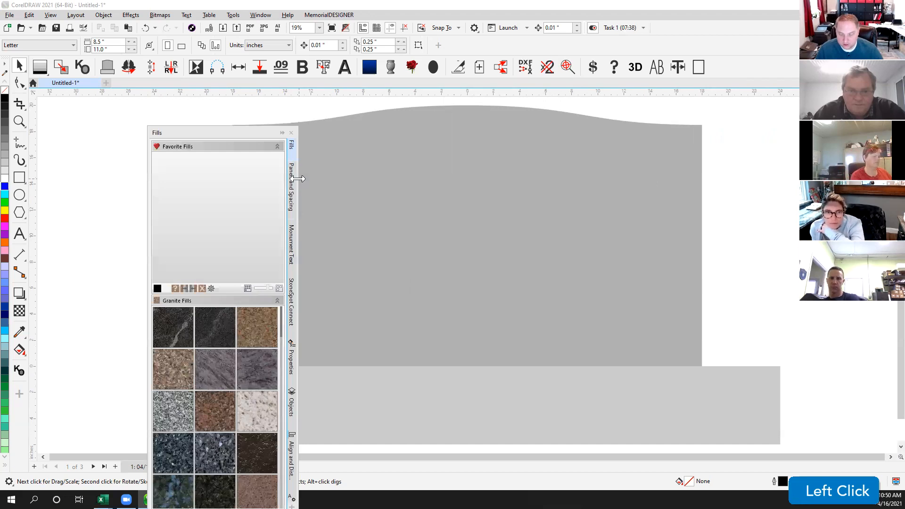
{"action": "left_click_drag", "start_coordinate": [299, 179], "coordinate": [664, 178]}
{"action": "left_click_drag", "start_coordinate": [477, 127], "coordinate": [447, 89]}
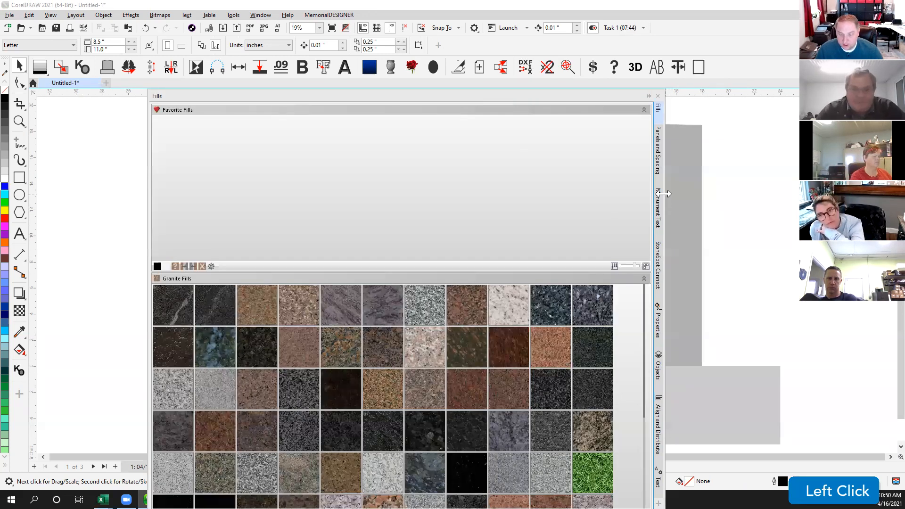
{"action": "left_click_drag", "start_coordinate": [664, 194], "coordinate": [335, 194]}
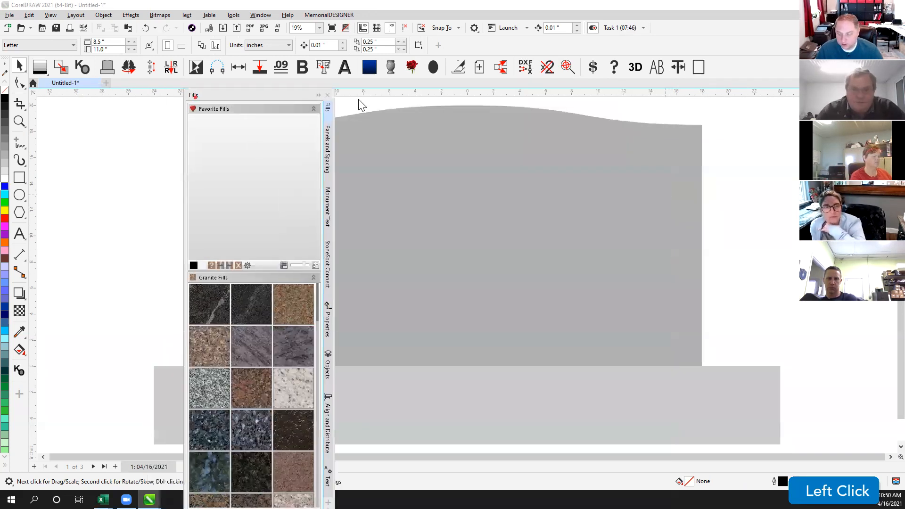
Step: Dock the floating docker group back in its vertical place beside the page, opposite the toolbox
{"action": "left_click_drag", "start_coordinate": [259, 99], "coordinate": [406, 134]}
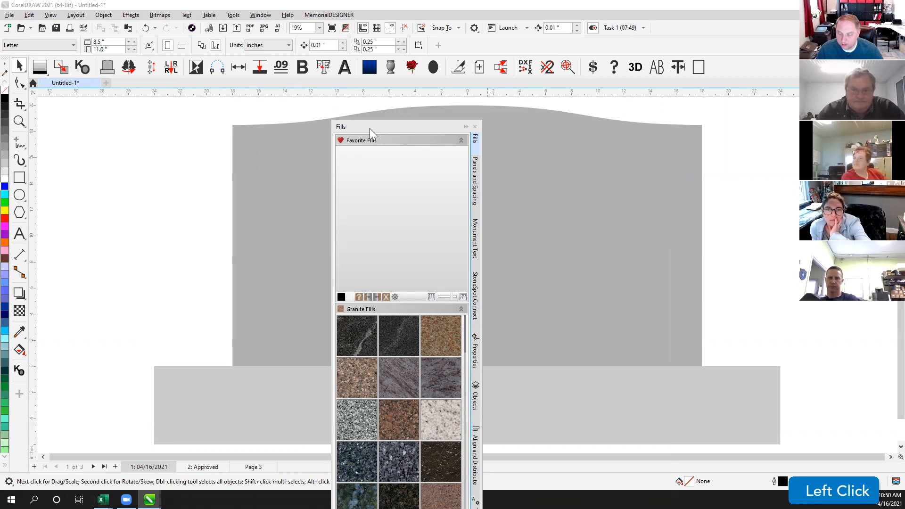
{"action": "left_click_drag", "start_coordinate": [370, 129], "coordinate": [904, 174]}
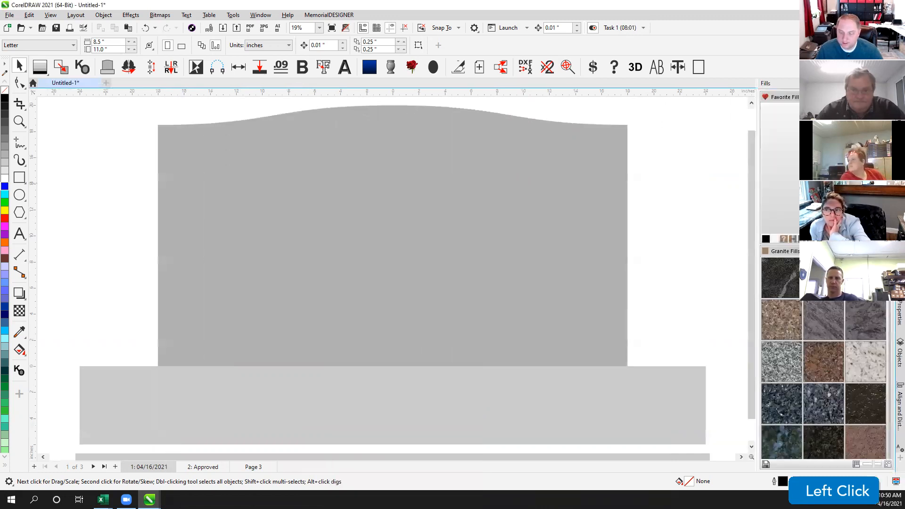
{"action": "left_click", "coordinate": [692, 156]}
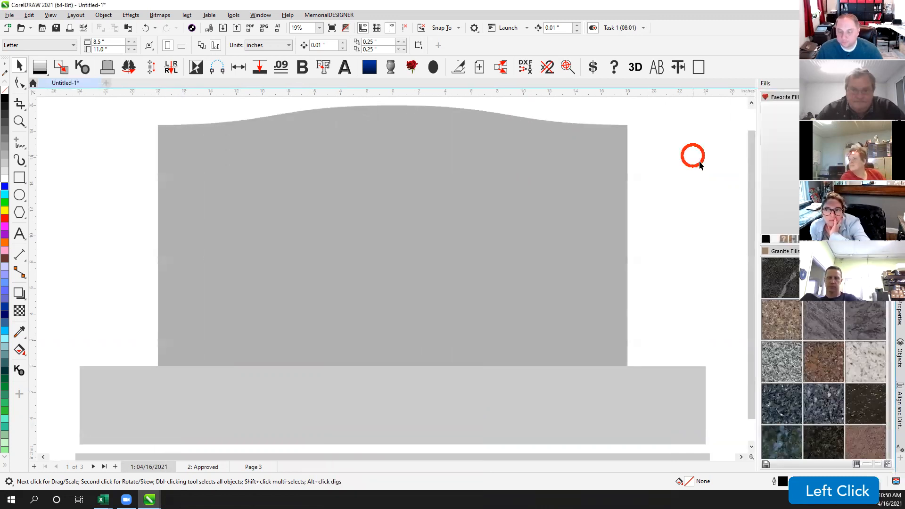
Step: Add the Tray docker to the docker group and bring it to the front
{"action": "left_click", "coordinate": [894, 458]}
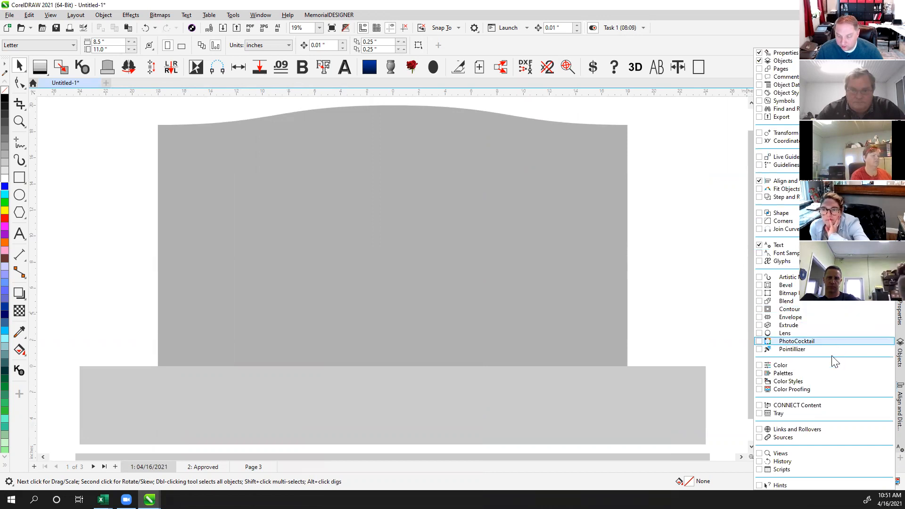
{"action": "left_click", "coordinate": [760, 413]}
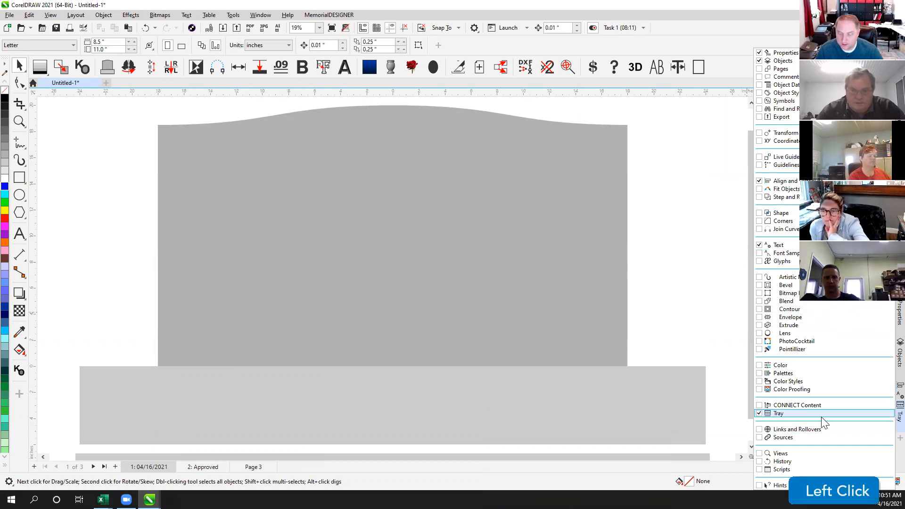
{"action": "left_click", "coordinate": [884, 416]}
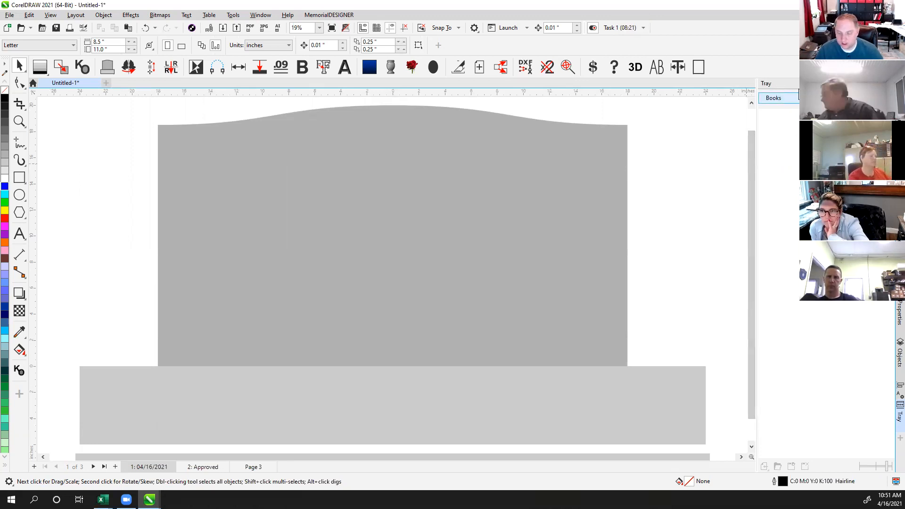
Step: Dock the whole docker group horizontally beneath the page and return it to its vertical place opposite the toolbox
{"action": "mouse_move", "coordinate": [779, 83]}
{"action": "left_mouse_down"}
{"action": "mouse_move", "coordinate": [676, 358]}
{"action": "mouse_move", "coordinate": [565, 480]}
{"action": "mouse_move", "coordinate": [535, 474]}
{"action": "left_mouse_up"}
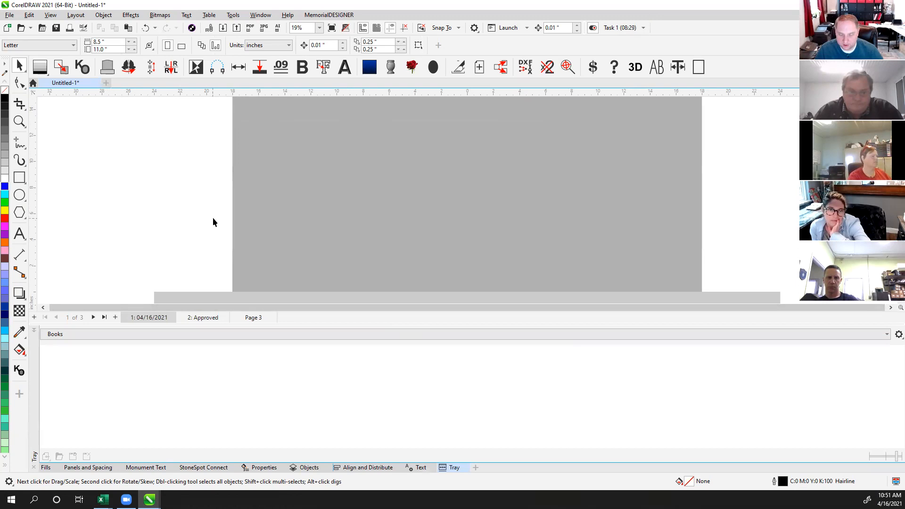
{"action": "left_click", "coordinate": [100, 307]}
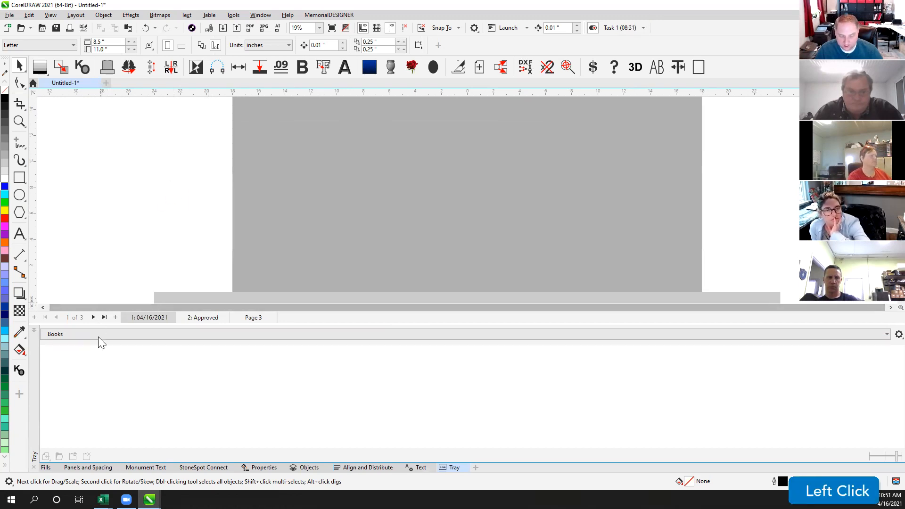
{"action": "left_click", "coordinate": [205, 258]}
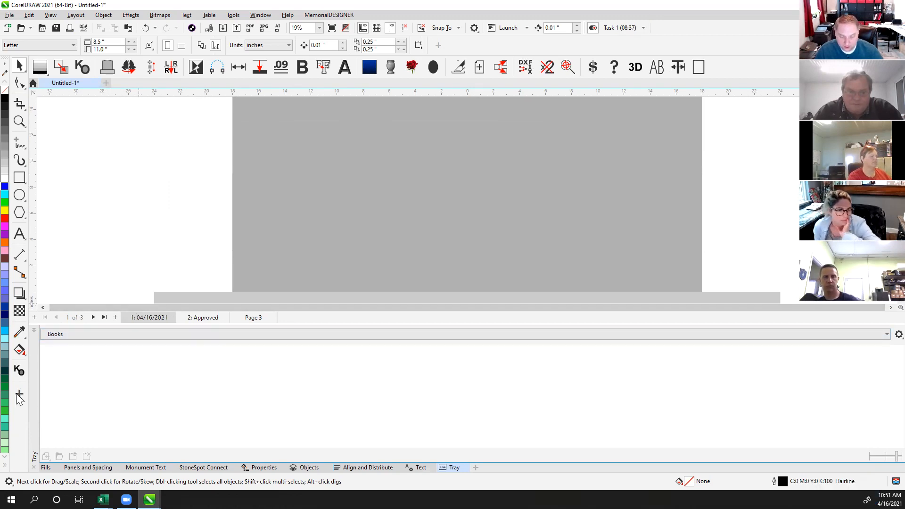
{"action": "left_click_drag", "start_coordinate": [32, 389], "coordinate": [904, 199]}
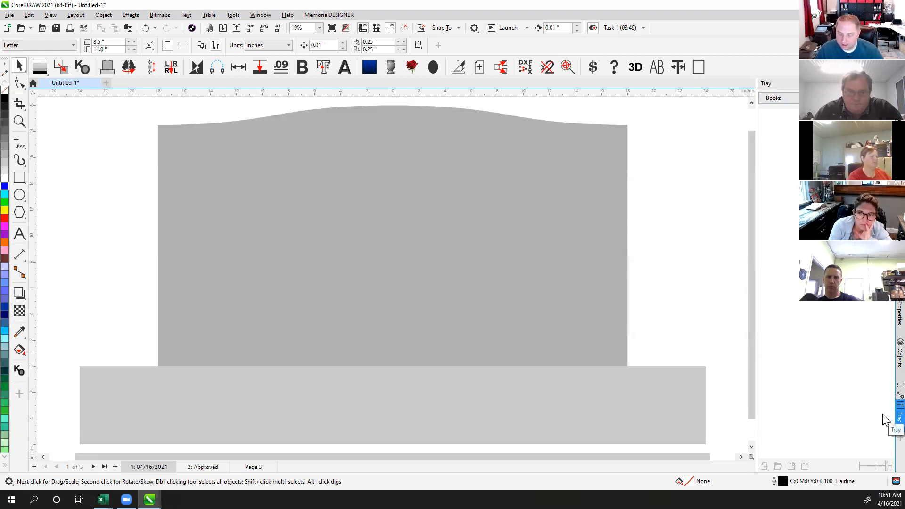
Step: Dock the Tray on its own next to the toolbox and bring Fills to the front of the remaining docker group
{"action": "left_click_drag", "start_coordinate": [884, 421], "coordinate": [31, 331]}
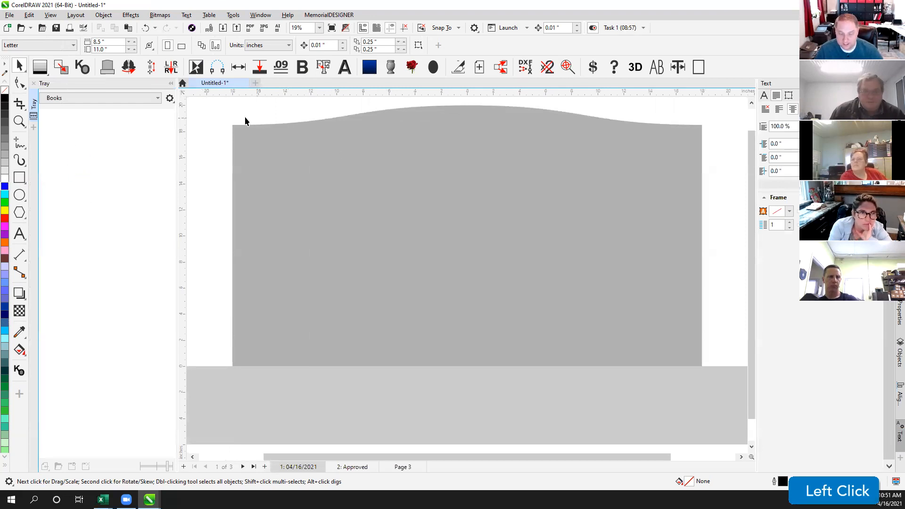
{"action": "left_click", "coordinate": [372, 103]}
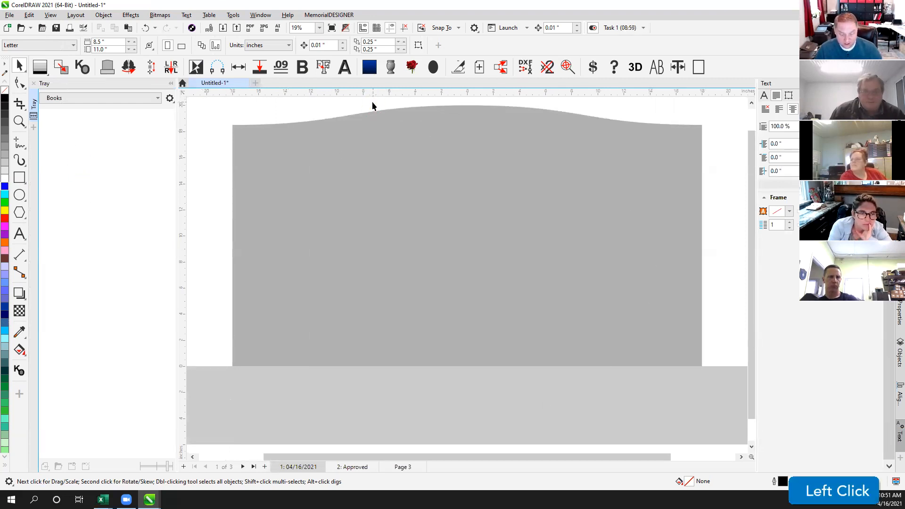
{"action": "key", "text": "F4"}
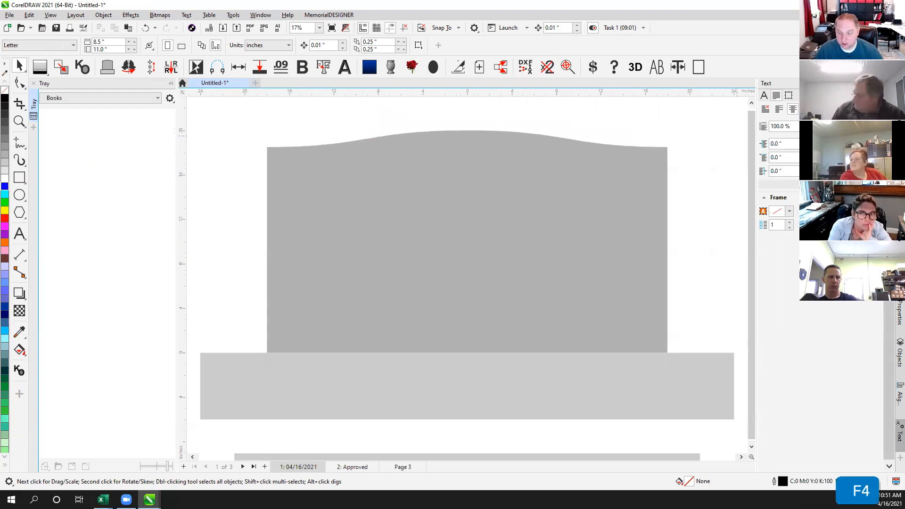
{"action": "left_click", "coordinate": [899, 265]}
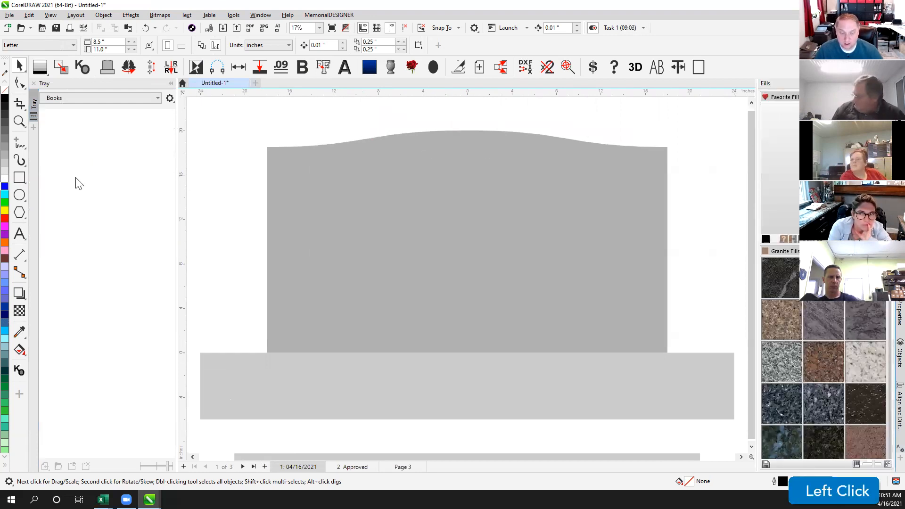
Step: Show the Rings collection in the Tray and enlarge its thumbnails to a single column
{"action": "left_click", "coordinate": [93, 98]}
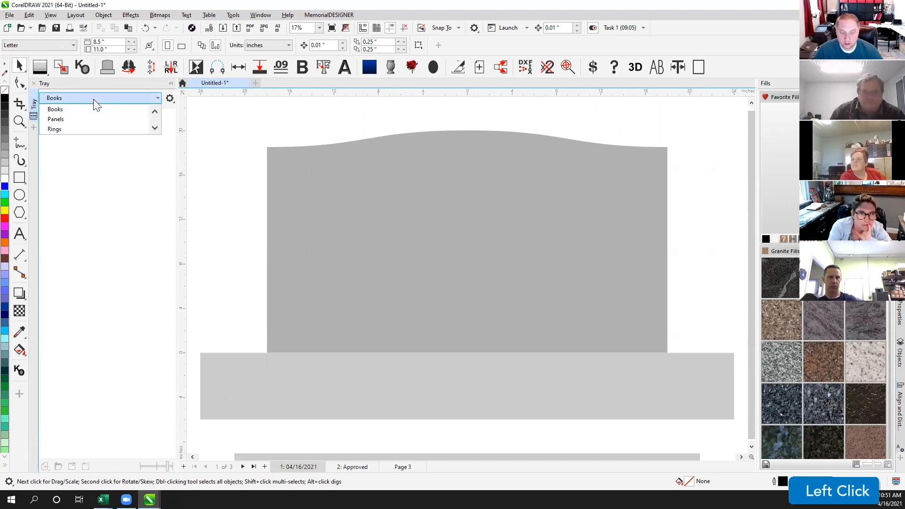
{"action": "left_click", "coordinate": [63, 126]}
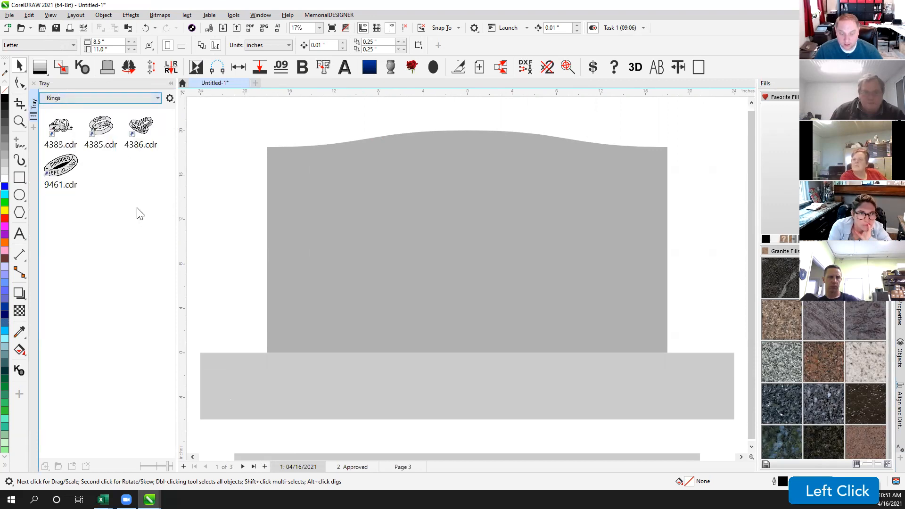
{"action": "left_click", "coordinate": [169, 471]}
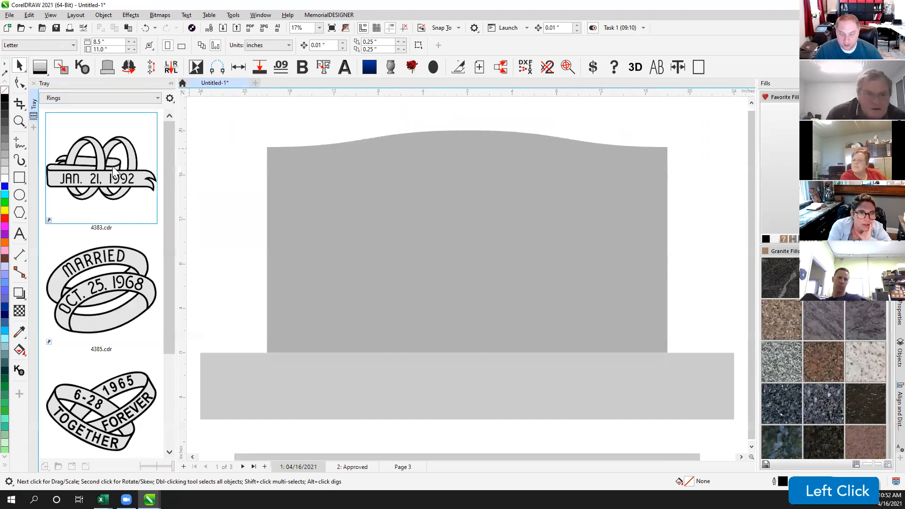
Step: Place the 4383.cdr rings artwork from the Tray on the face of the monument and deselect it
{"action": "left_click_drag", "start_coordinate": [119, 164], "coordinate": [450, 288]}
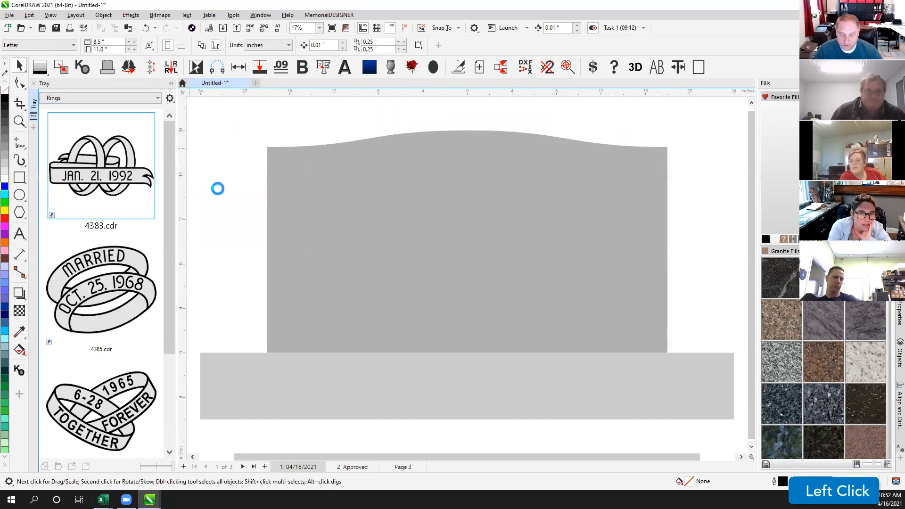
{"action": "left_click", "coordinate": [297, 133]}
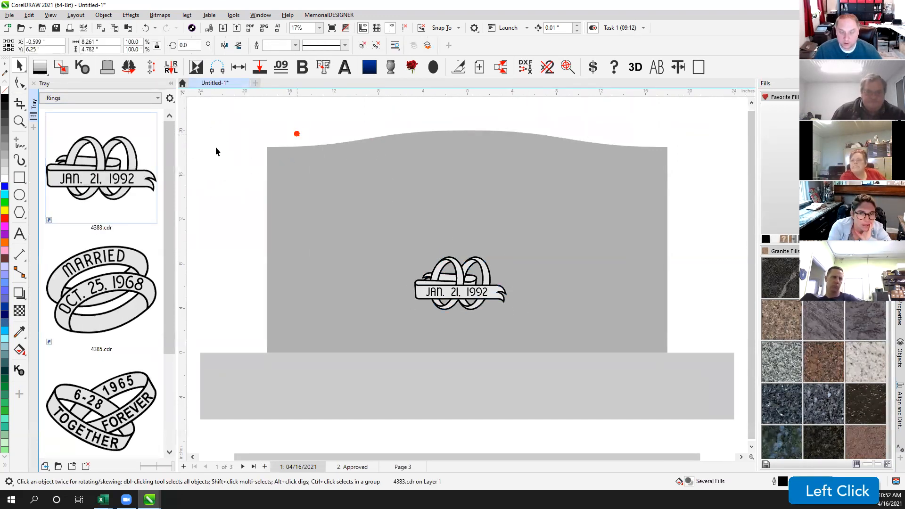
{"action": "mouse_move", "coordinate": [168, 141]}
{"action": "left_mouse_down"}
{"action": "mouse_move", "coordinate": [175, 321]}
{"action": "mouse_move", "coordinate": [168, 124]}
{"action": "left_mouse_up"}
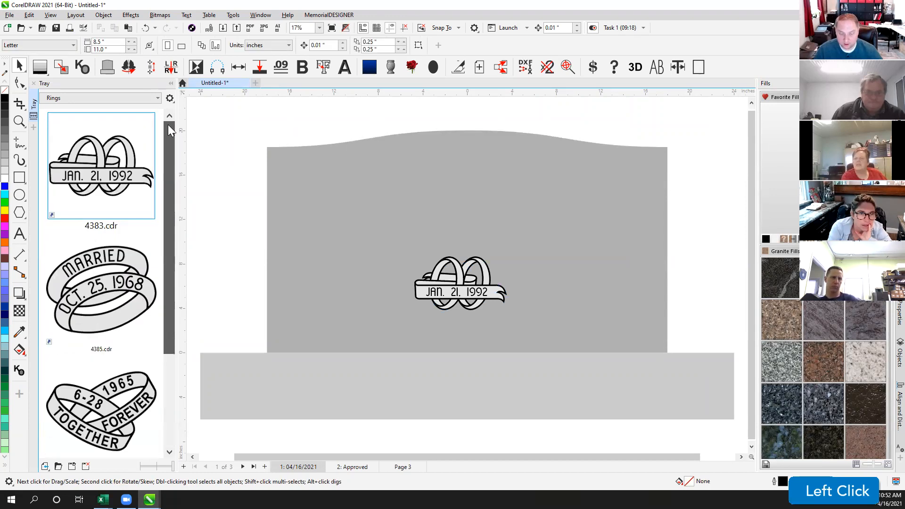
Step: Look over the list of tray collections and open the CONNECT Content docker to browse its artwork
{"action": "left_click", "coordinate": [146, 96]}
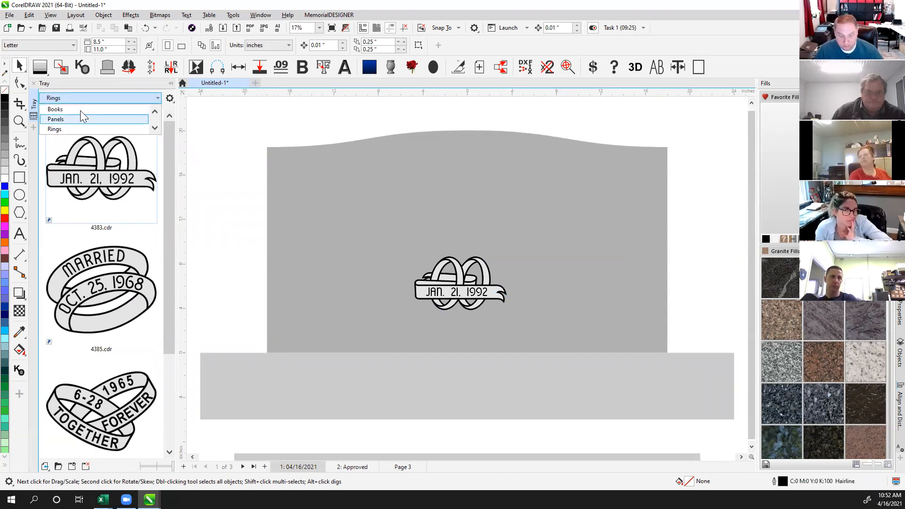
{"action": "left_click", "coordinate": [255, 131]}
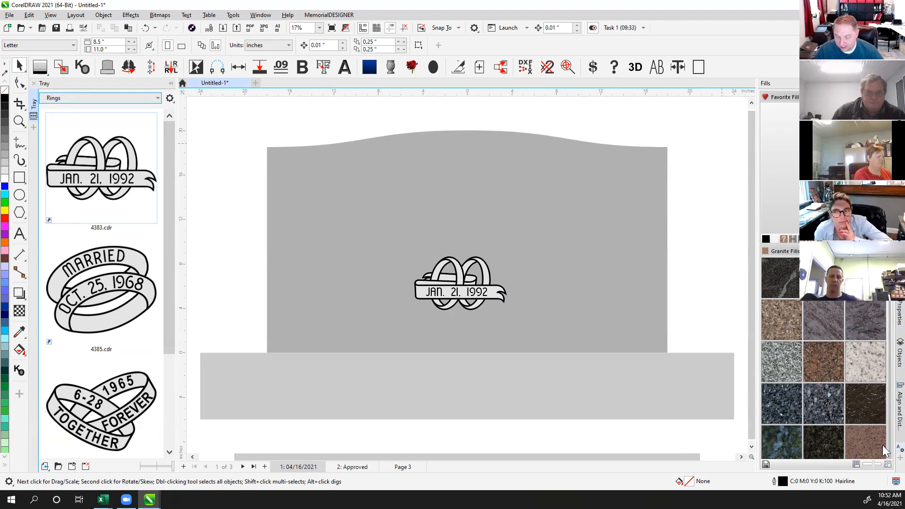
{"action": "left_click", "coordinate": [192, 28]}
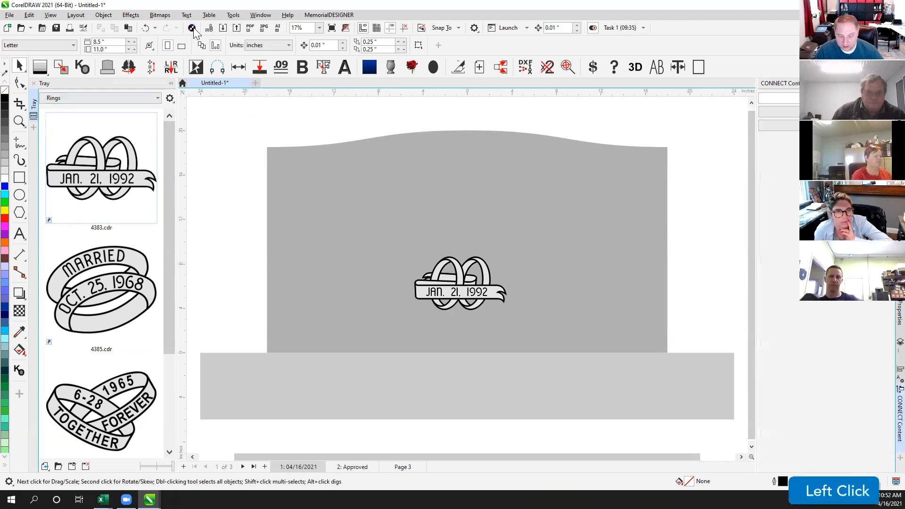
{"action": "scroll", "coordinate": [821, 297], "scroll_direction": "down", "scroll_amount": 5}
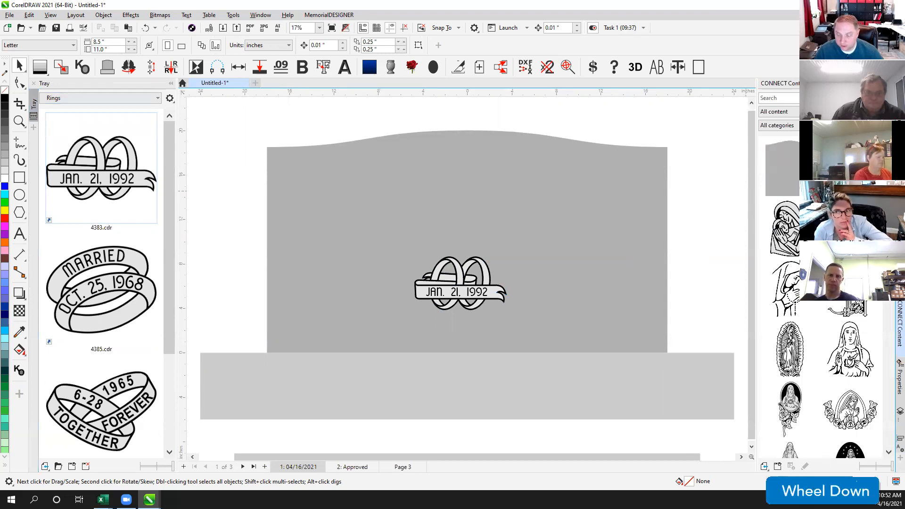
Step: Show the Panels category in the CONNECT Content docker and browse its artwork
{"action": "left_click", "coordinate": [792, 115]}
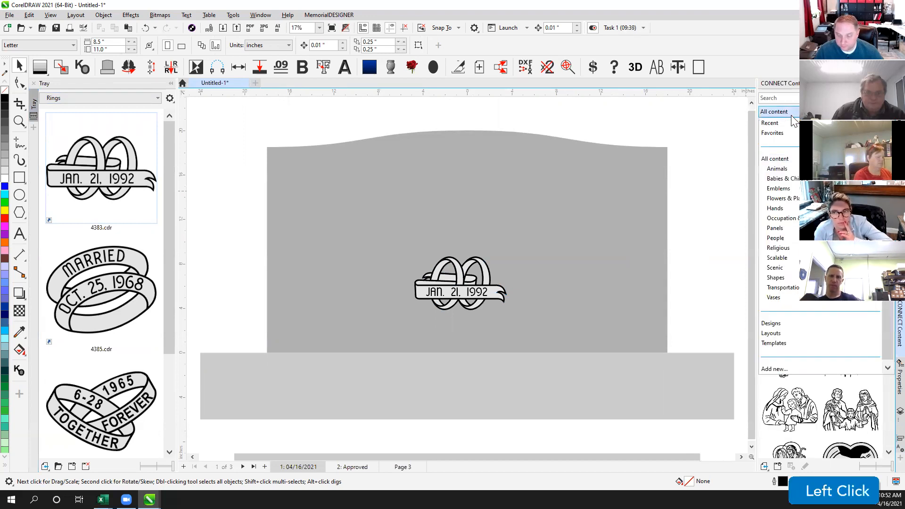
{"action": "left_click", "coordinate": [783, 232]}
{"action": "scroll", "coordinate": [849, 307], "scroll_direction": "down", "scroll_amount": 2}
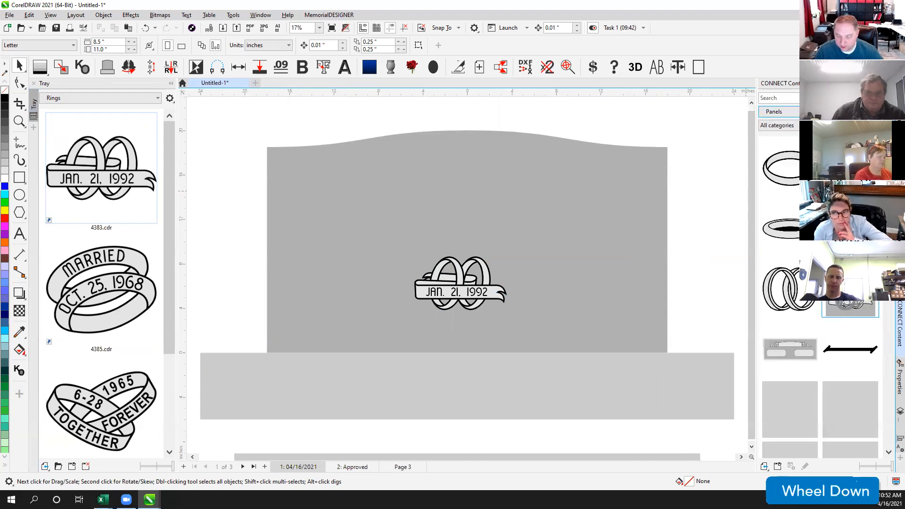
Step: Create a new empty tray in the Tray docker
{"action": "left_click", "coordinate": [149, 100]}
{"action": "left_click", "coordinate": [96, 130]}
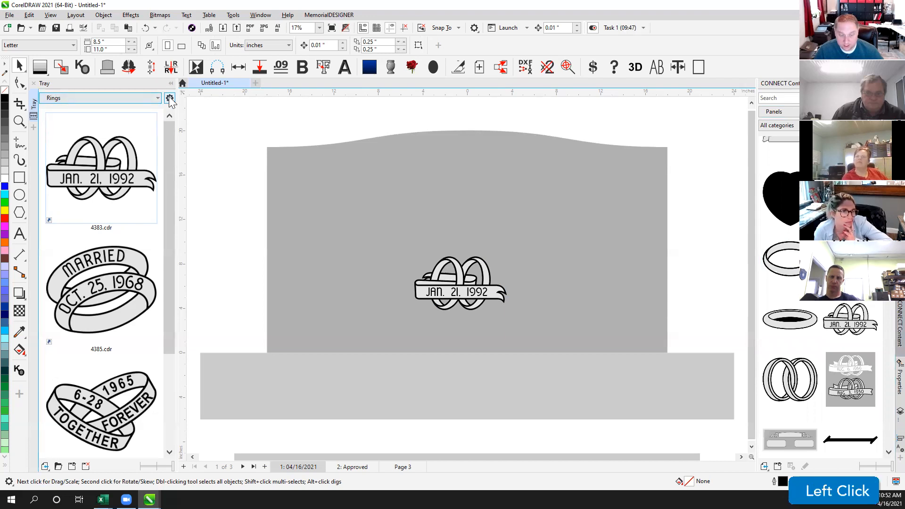
{"action": "left_click", "coordinate": [170, 99]}
{"action": "left_click", "coordinate": [167, 112]}
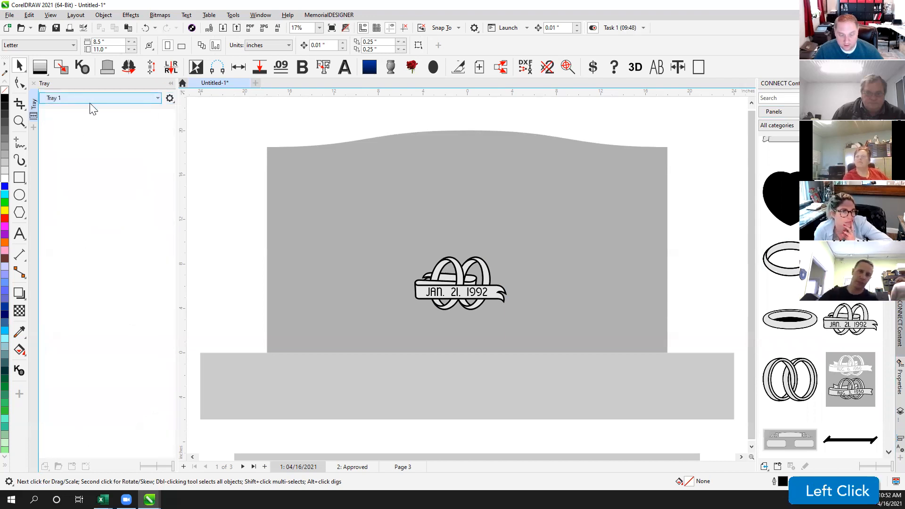
Step: Try to rename the new tray as Panels
{"action": "left_click", "coordinate": [170, 98]}
{"action": "left_click", "coordinate": [207, 127]}
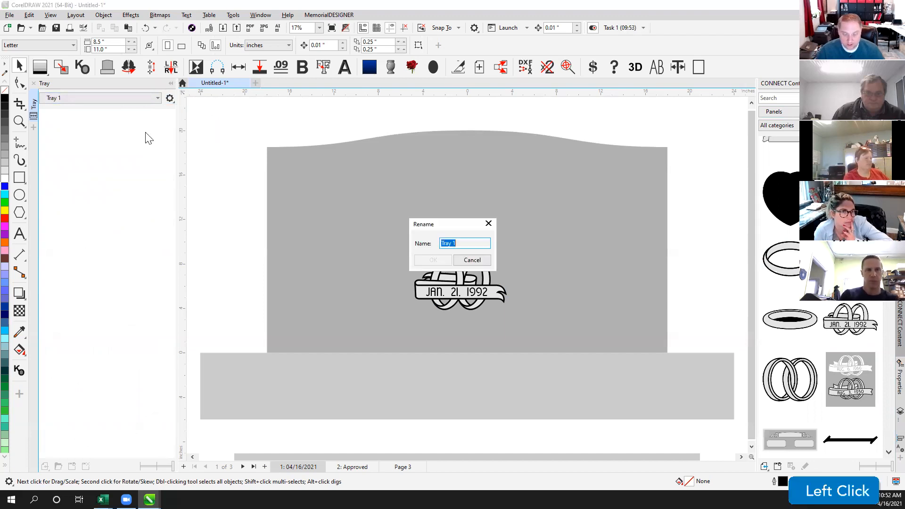
{"action": "type", "text": "Panels"}
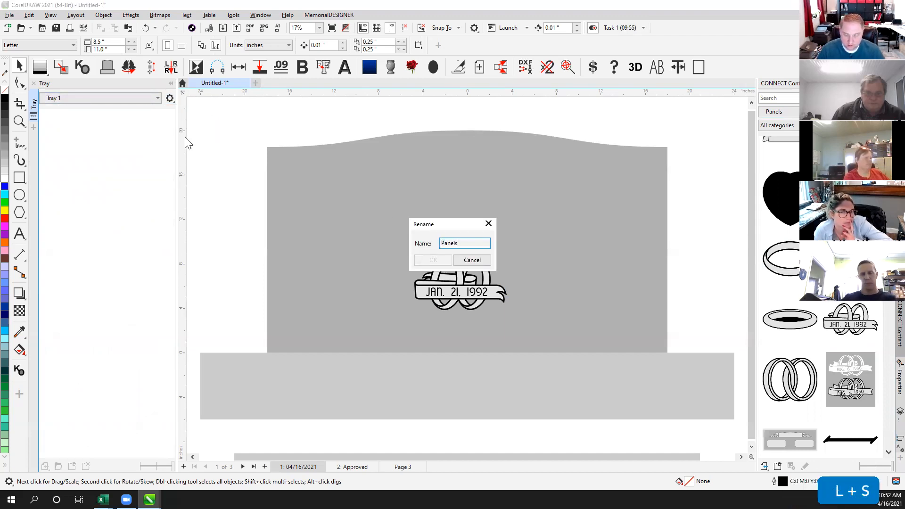
{"action": "left_click_drag", "start_coordinate": [444, 224], "coordinate": [367, 176]}
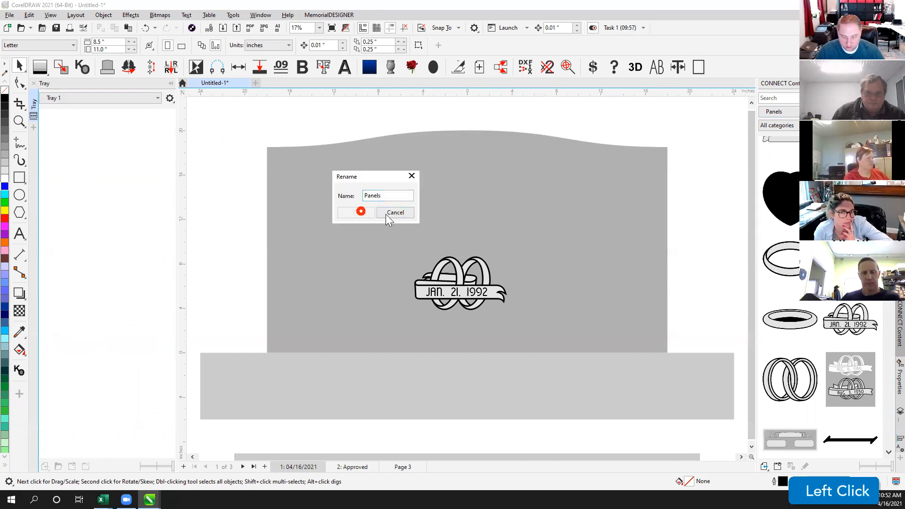
{"action": "left_click", "coordinate": [394, 214]}
Step: Switch the Tray docker to the existing Panels tray and add the 2934.cdr ring artwork from CONNECT Content to it
{"action": "left_click", "coordinate": [157, 98]}
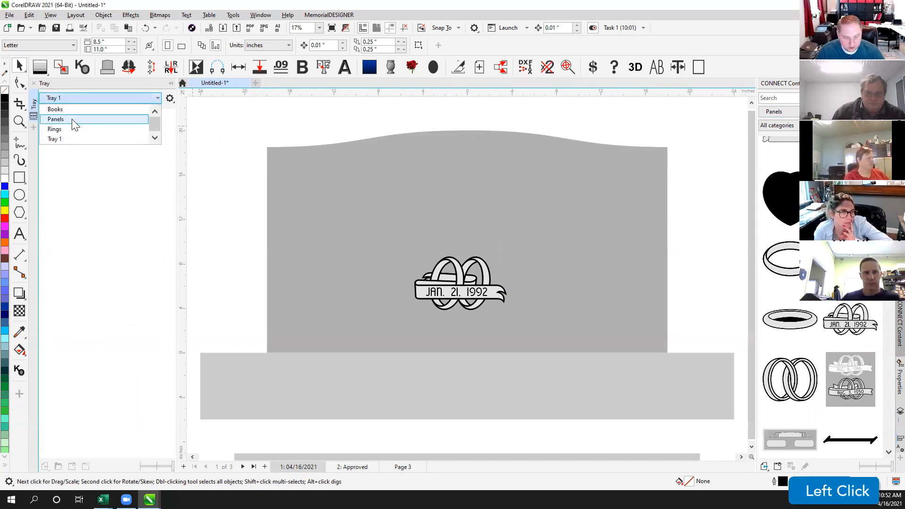
{"action": "scroll", "coordinate": [71, 119], "scroll_direction": "up", "scroll_amount": 1}
{"action": "left_click", "coordinate": [68, 121]}
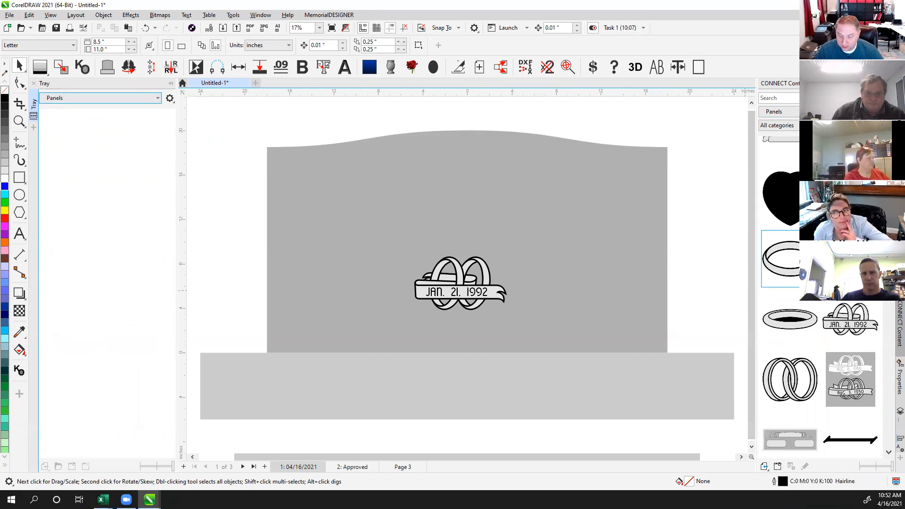
{"action": "left_click_drag", "start_coordinate": [783, 259], "coordinate": [100, 197]}
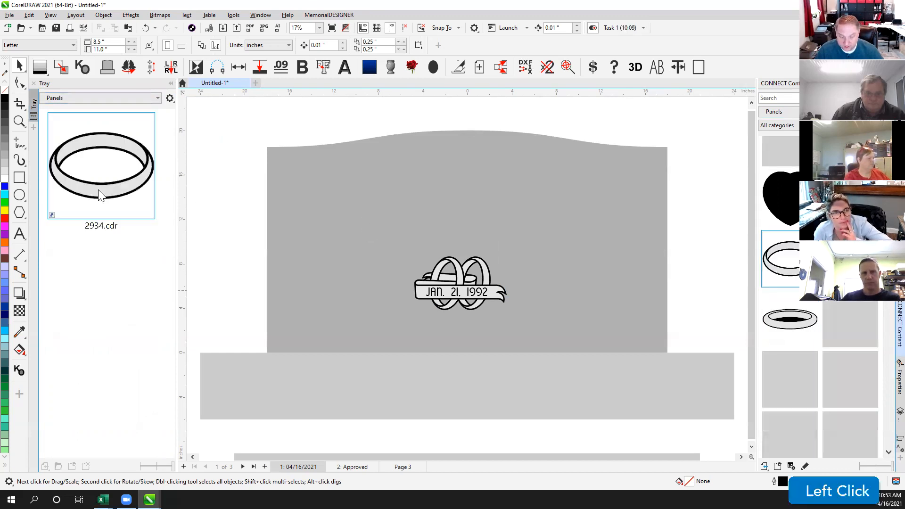
Step: Add the scroll nameplate artwork 2634.cdr from CONNECT Content to the Panels tray
{"action": "scroll", "coordinate": [827, 314], "scroll_direction": "up", "scroll_amount": 4}
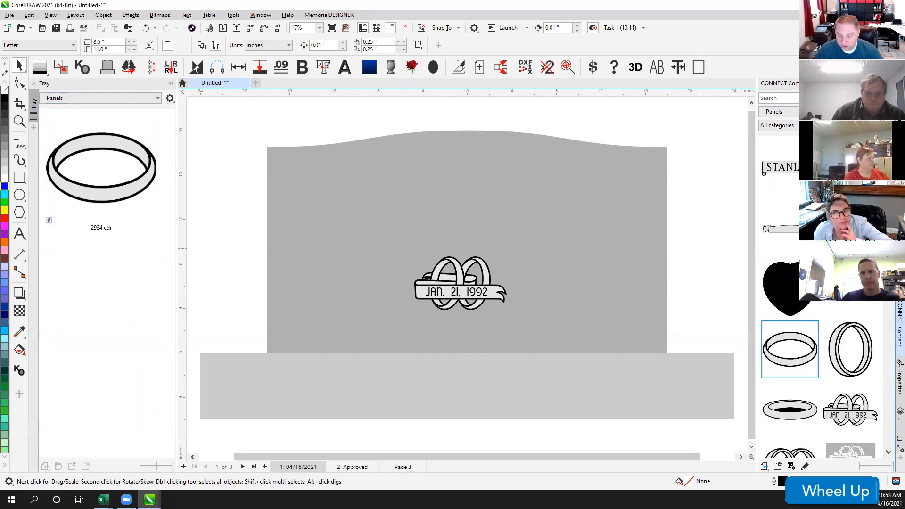
{"action": "scroll", "coordinate": [827, 314], "scroll_direction": "down", "scroll_amount": 2}
{"action": "scroll", "coordinate": [827, 312], "scroll_direction": "down", "scroll_amount": 2}
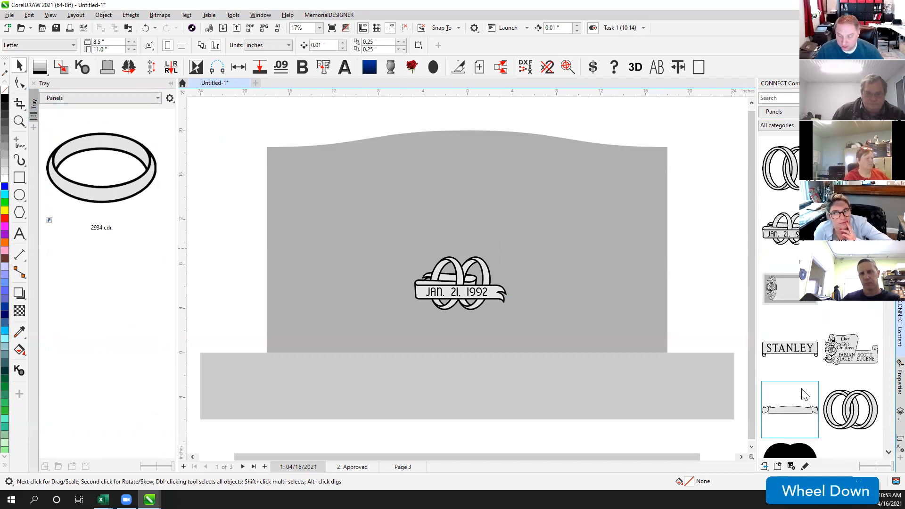
{"action": "right_click", "coordinate": [787, 351]}
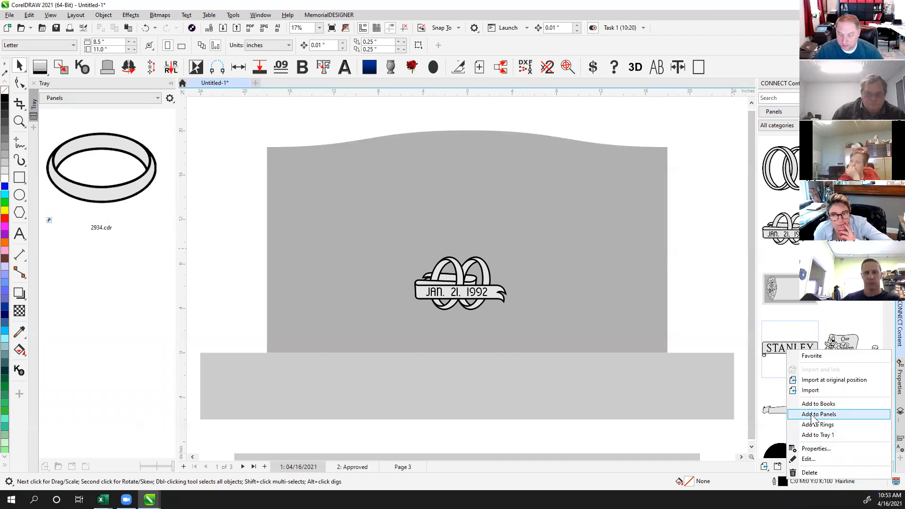
{"action": "left_click", "coordinate": [819, 414]}
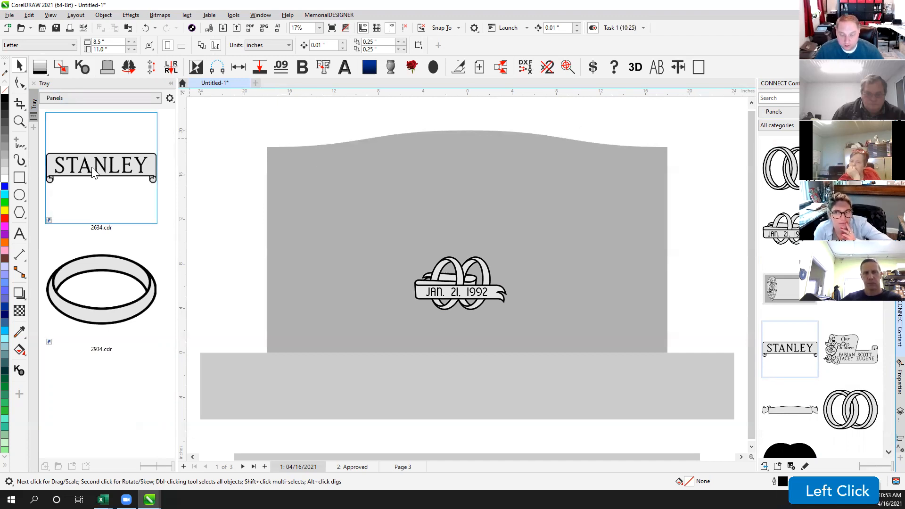
Step: Collapse and reopen the Tray docker, and add the Shape docker to its group
{"action": "left_click", "coordinate": [170, 83]}
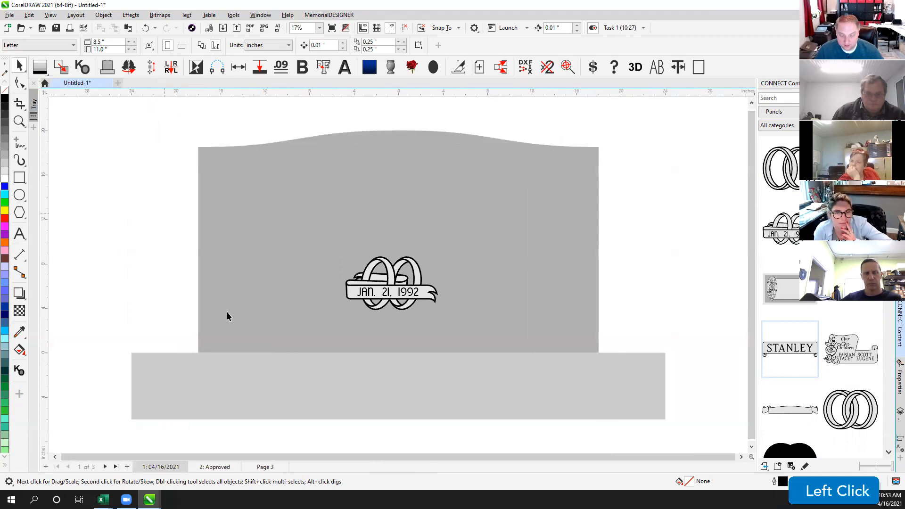
{"action": "left_click", "coordinate": [33, 103]}
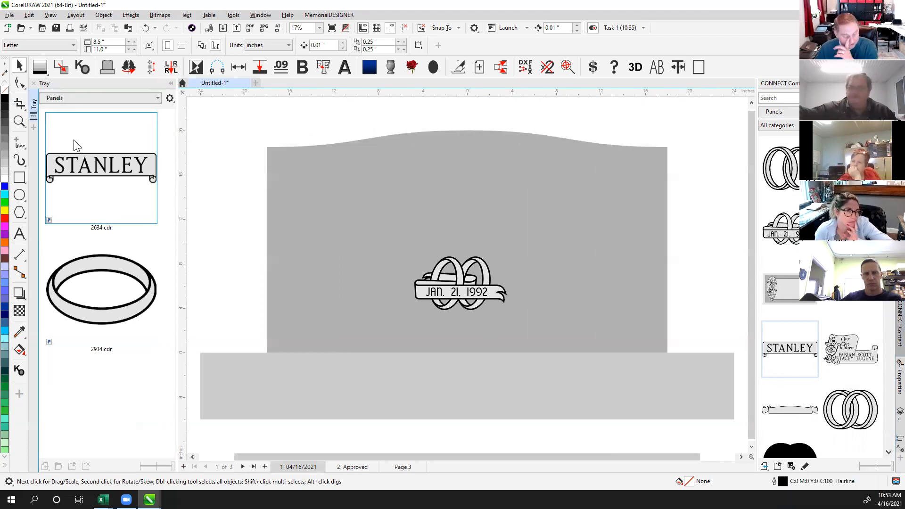
{"action": "left_click", "coordinate": [34, 127]}
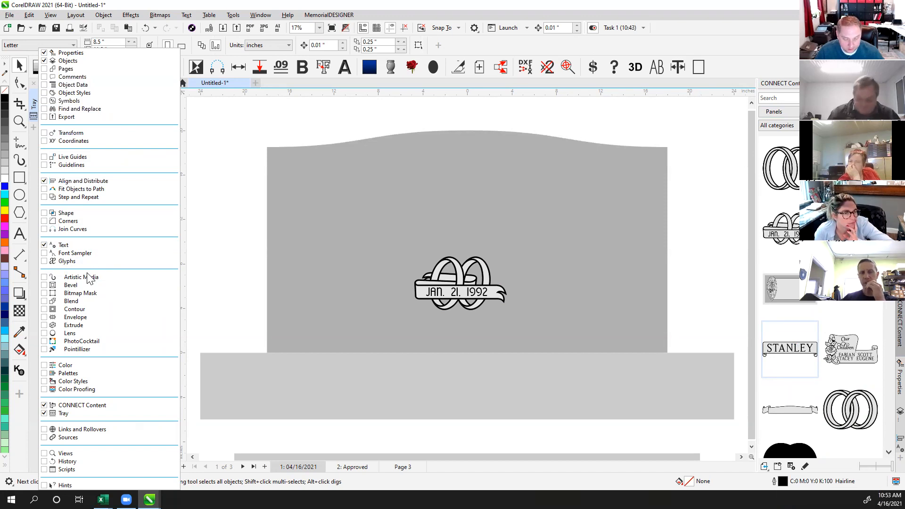
{"action": "left_click", "coordinate": [66, 213]}
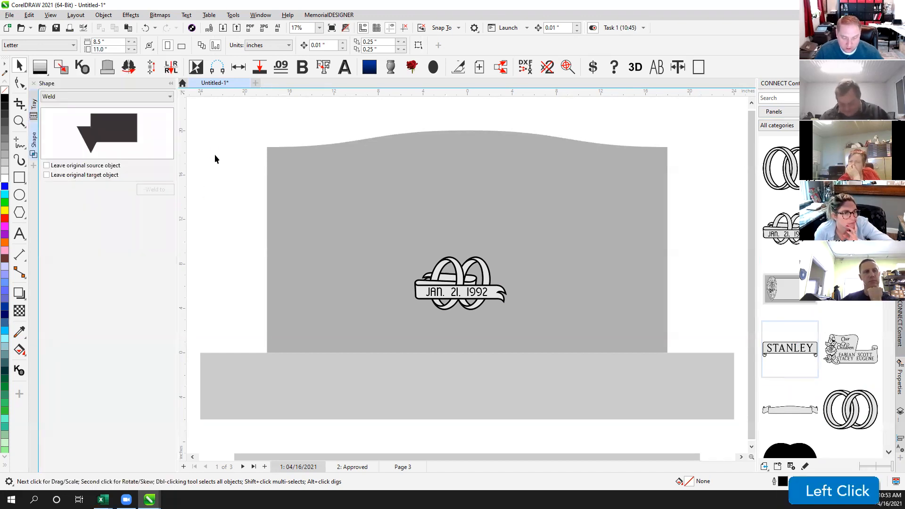
{"action": "left_click", "coordinate": [33, 139]}
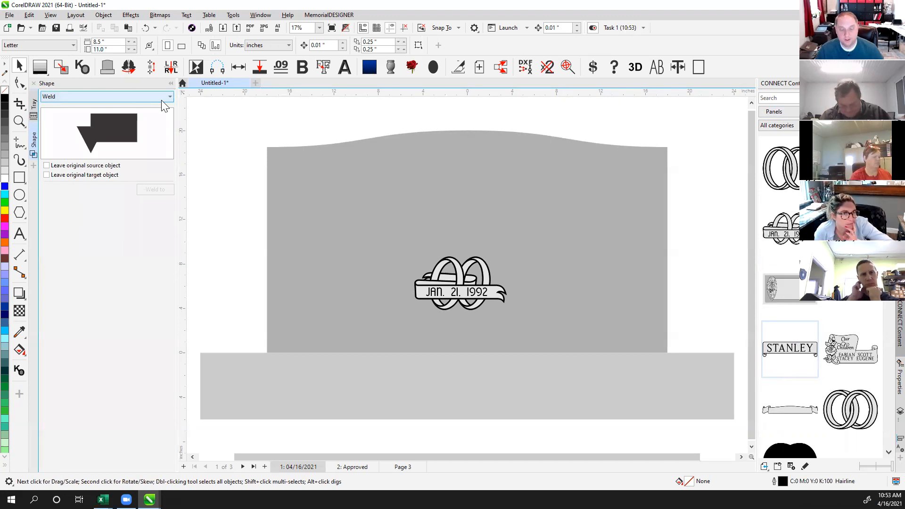
{"action": "left_click", "coordinate": [272, 128]}
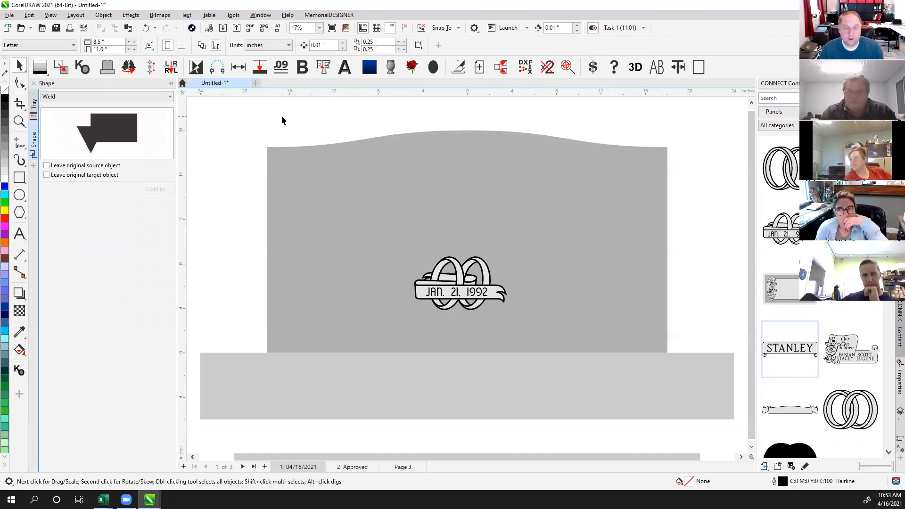
{"action": "left_click", "coordinate": [282, 116]}
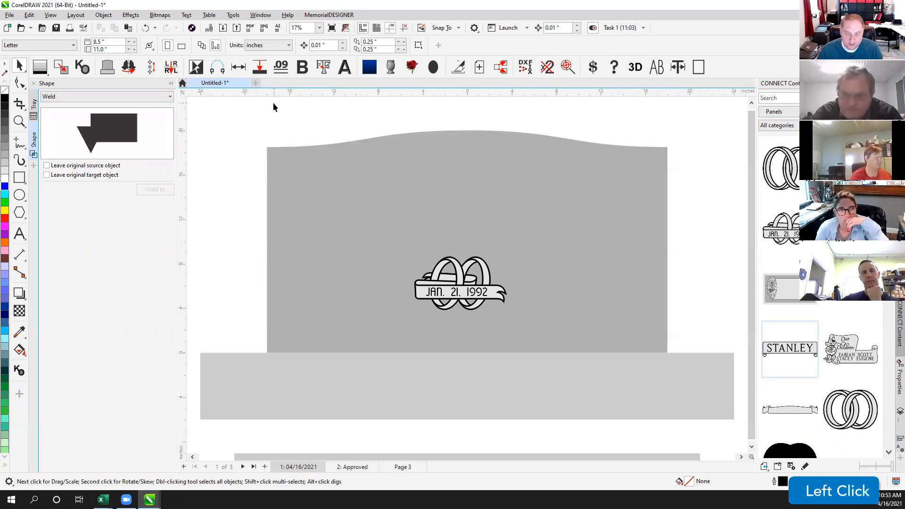
{"action": "left_click", "coordinate": [31, 15]}
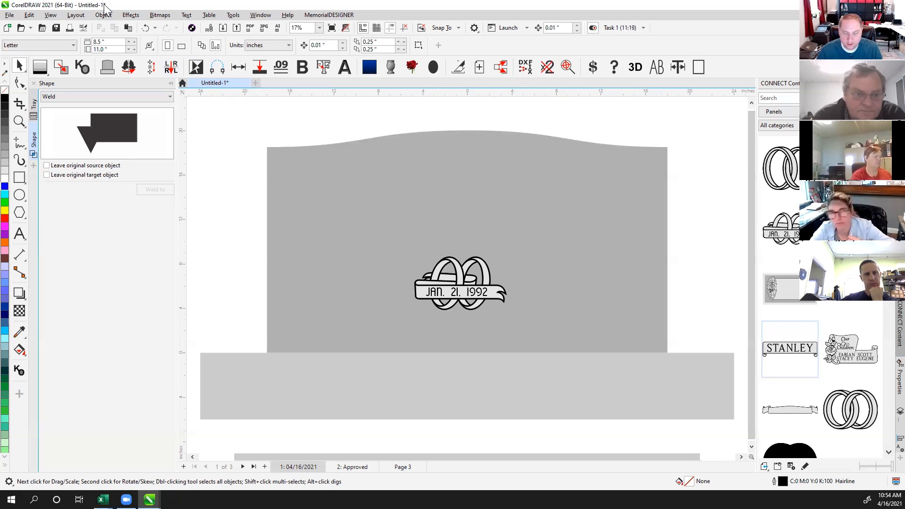
{"action": "left_click", "coordinate": [246, 153]}
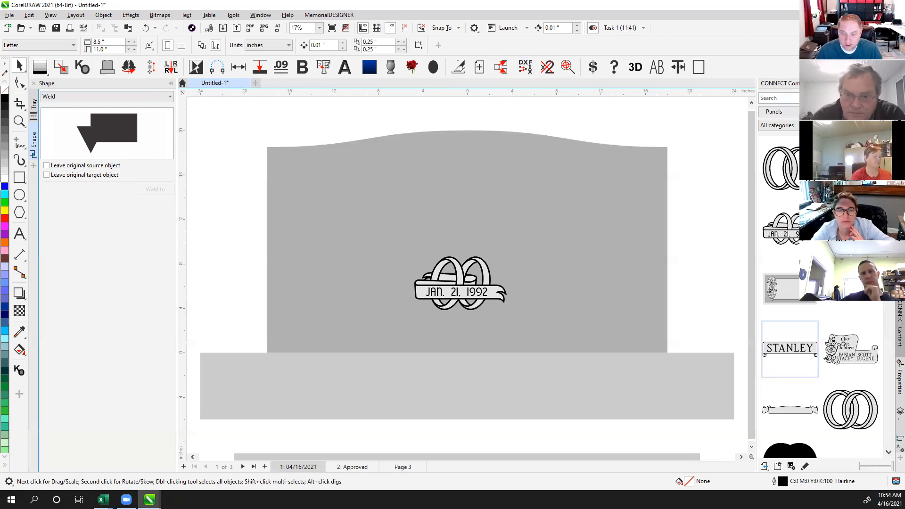
{"action": "left_click", "coordinate": [742, 2]}
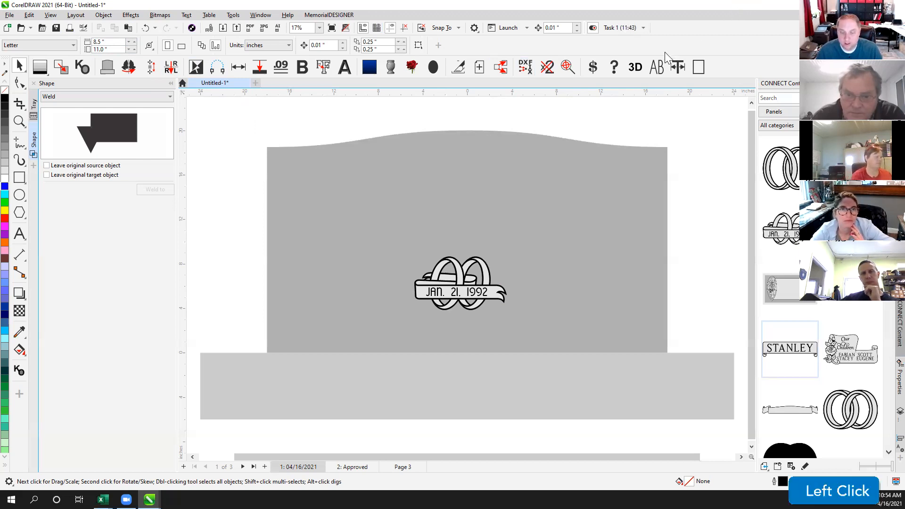
Step: Open the Appearance page of the Customization options and check the available color themes
{"action": "left_click", "coordinate": [289, 15]}
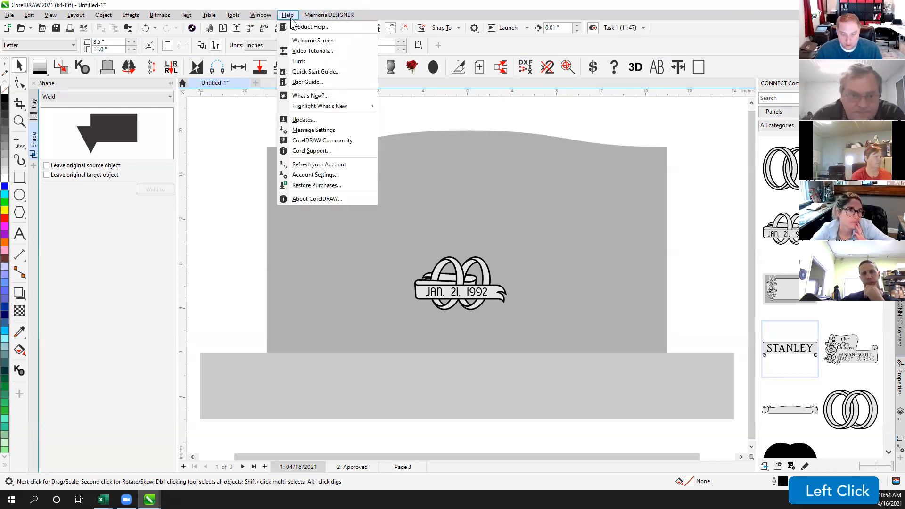
{"action": "mouse_move", "coordinate": [260, 16]}
{"action": "mouse_move", "coordinate": [233, 15]}
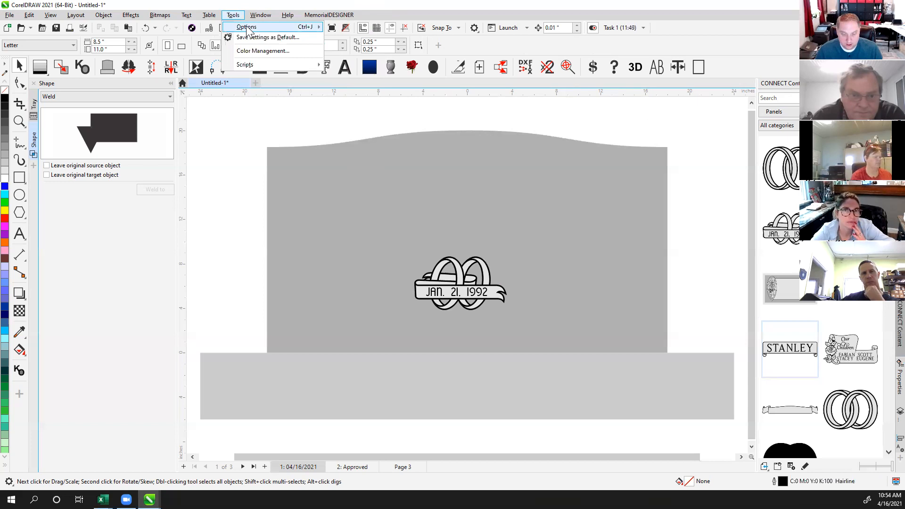
{"action": "mouse_move", "coordinate": [302, 27]}
{"action": "left_click", "coordinate": [362, 39]}
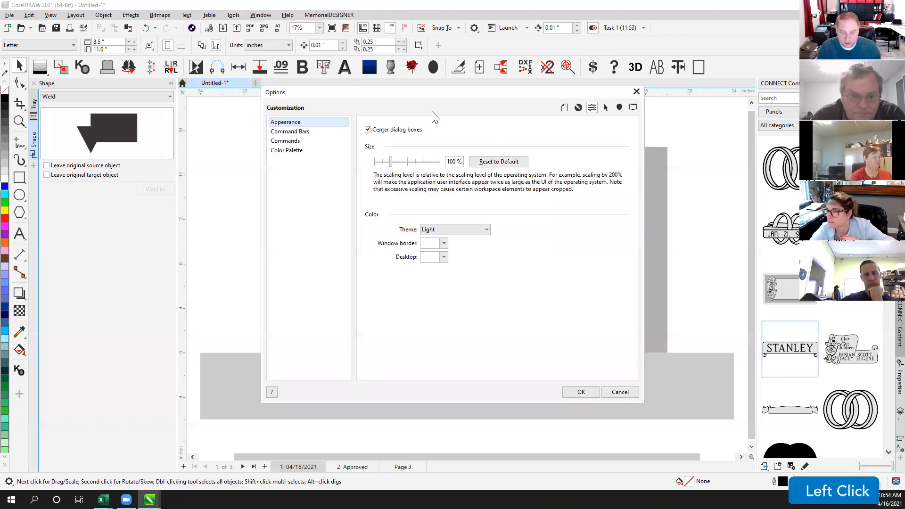
{"action": "left_click", "coordinate": [468, 230]}
{"action": "left_click", "coordinate": [532, 231]}
Step: Set the red and green values of the window border color to 79
{"action": "left_click", "coordinate": [444, 244]}
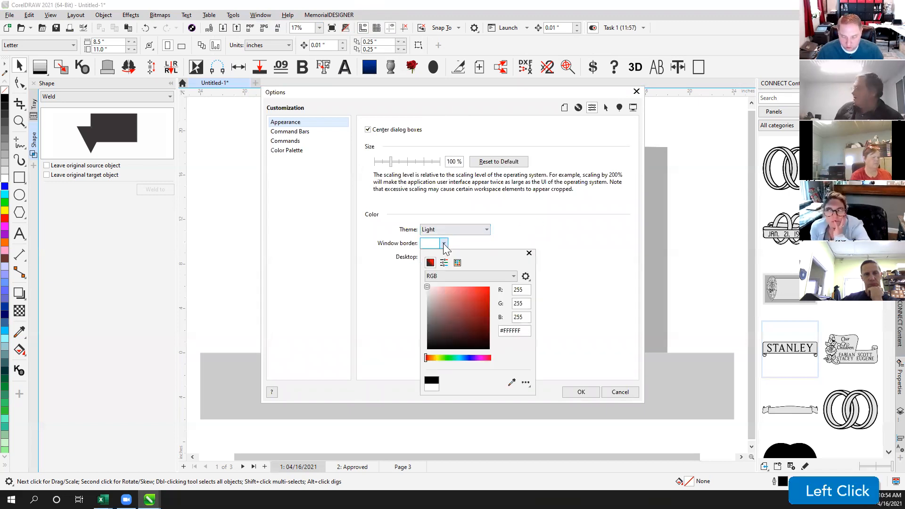
{"action": "type", "text": "79"}
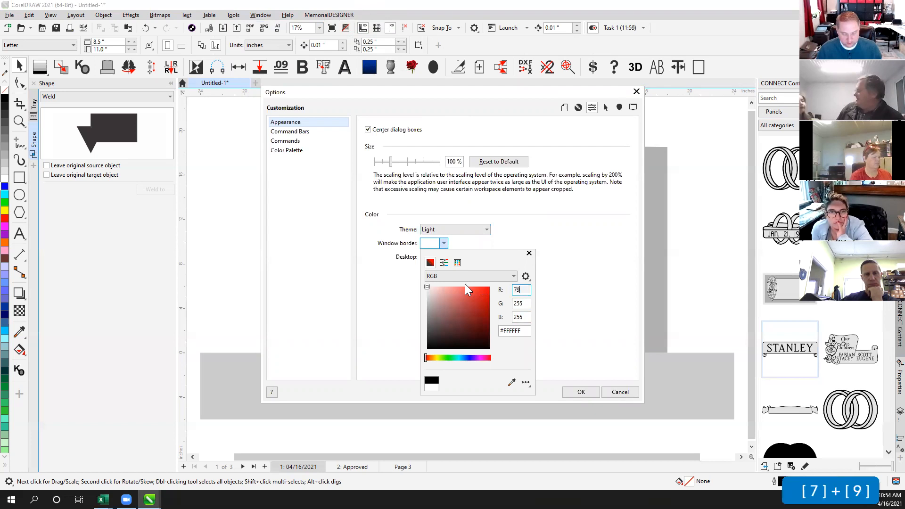
{"action": "key", "text": "Tab"}
{"action": "type", "text": "79"}
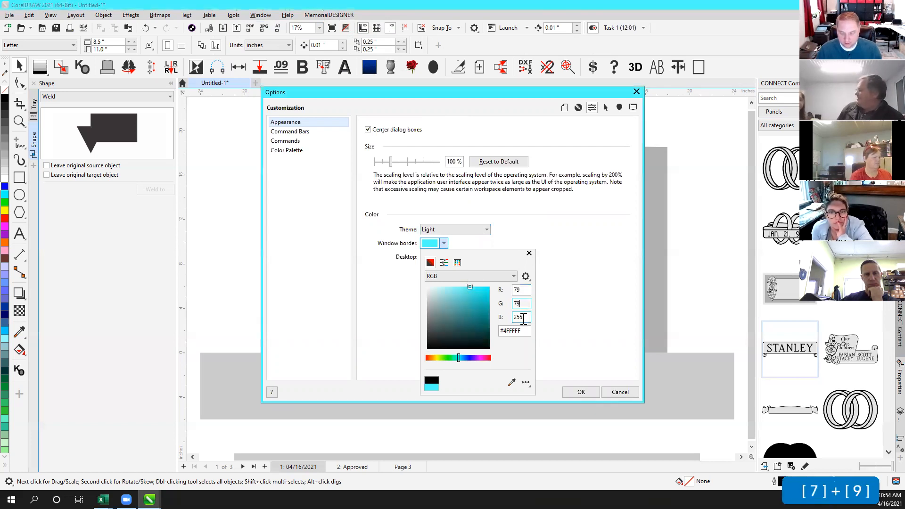
Step: Try to set the blue value of the window border color to 79
{"action": "left_click", "coordinate": [520, 316]}
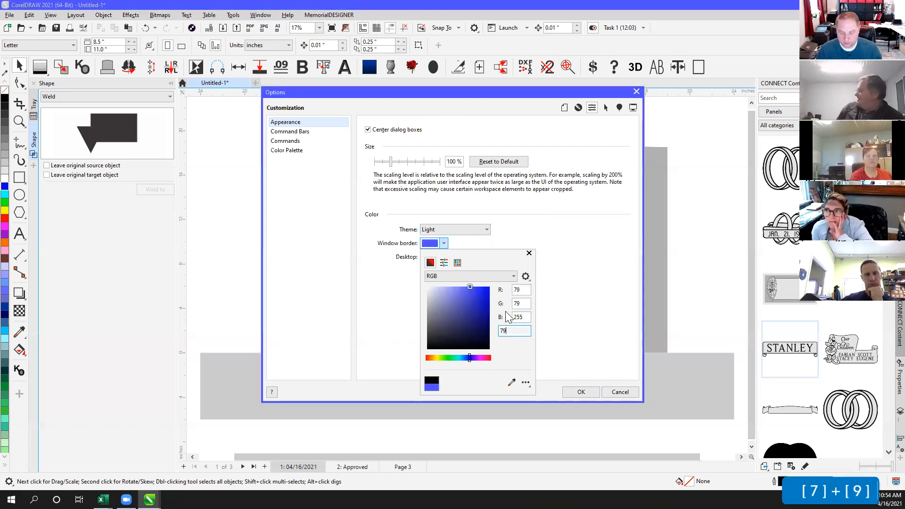
{"action": "left_click", "coordinate": [492, 325]}
{"action": "key", "text": "Tab"}
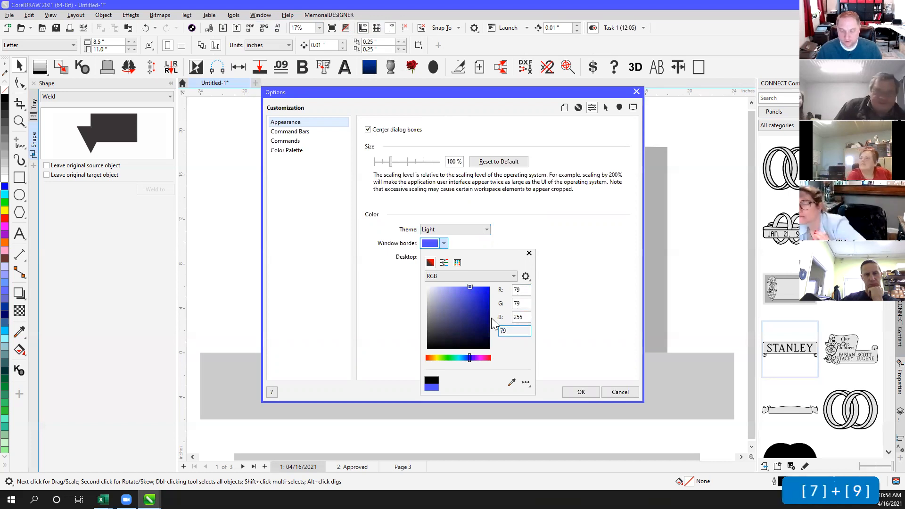
{"action": "left_click", "coordinate": [520, 317]}
{"action": "key", "text": "Tab"}
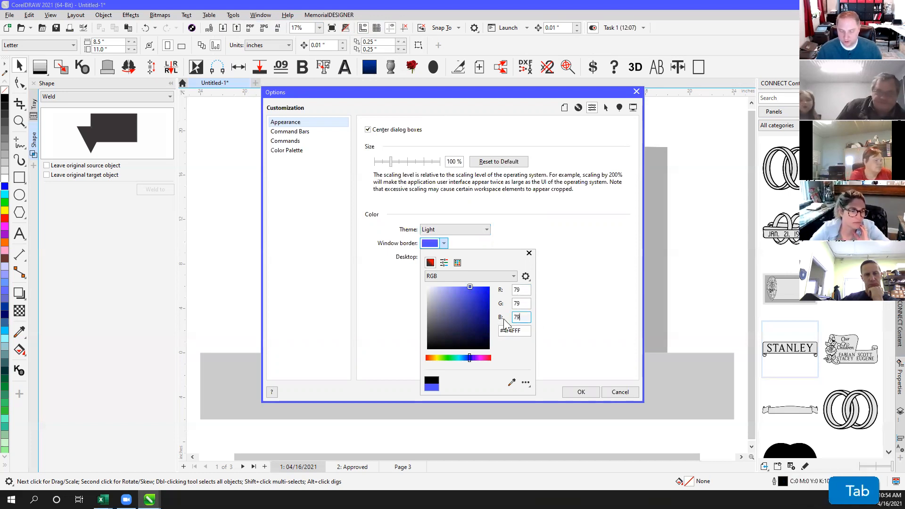
{"action": "left_click", "coordinate": [592, 293]}
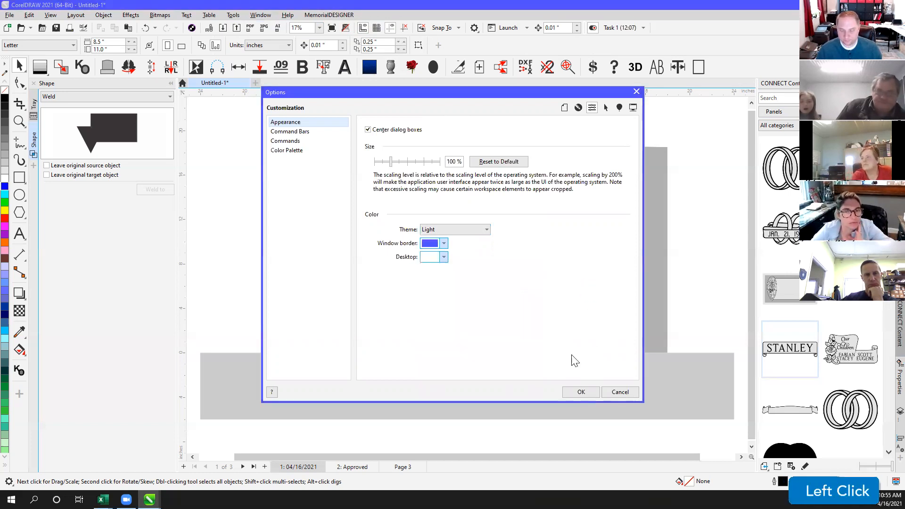
{"action": "left_click", "coordinate": [444, 242]}
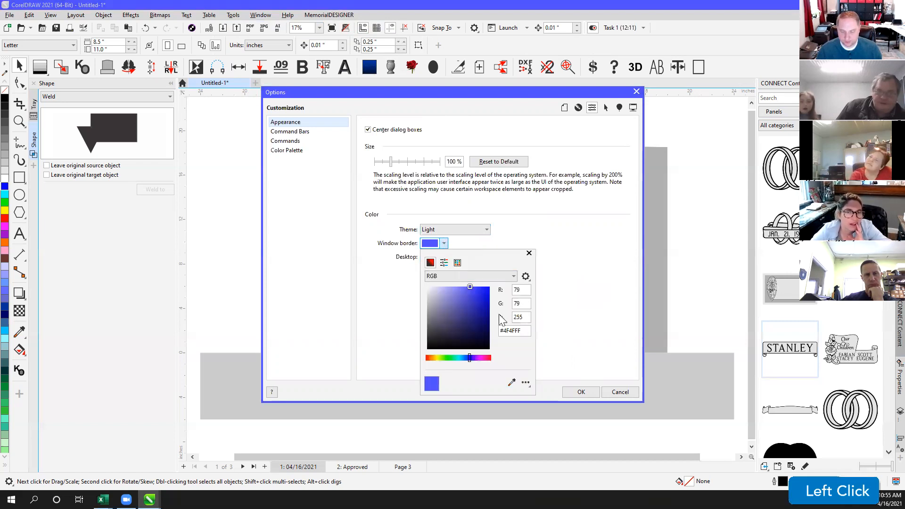
{"action": "key", "text": "Tab"}
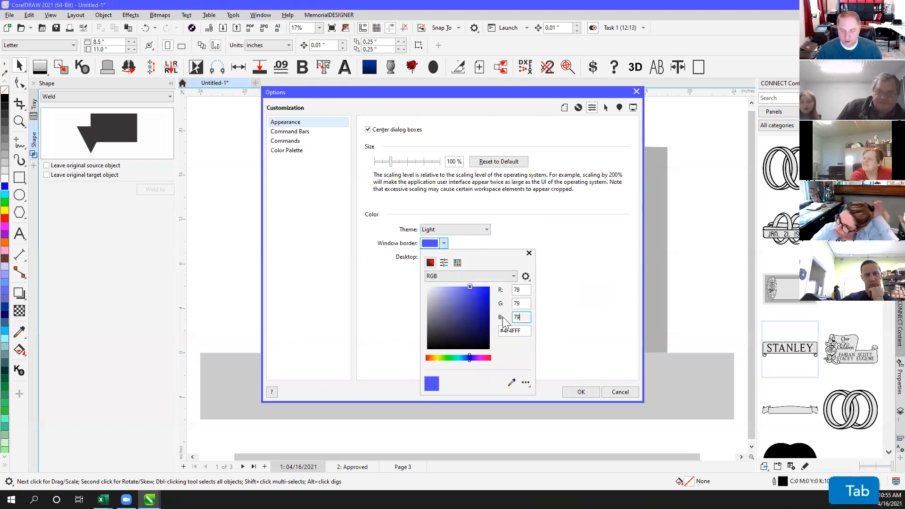
{"action": "left_click", "coordinate": [607, 356]}
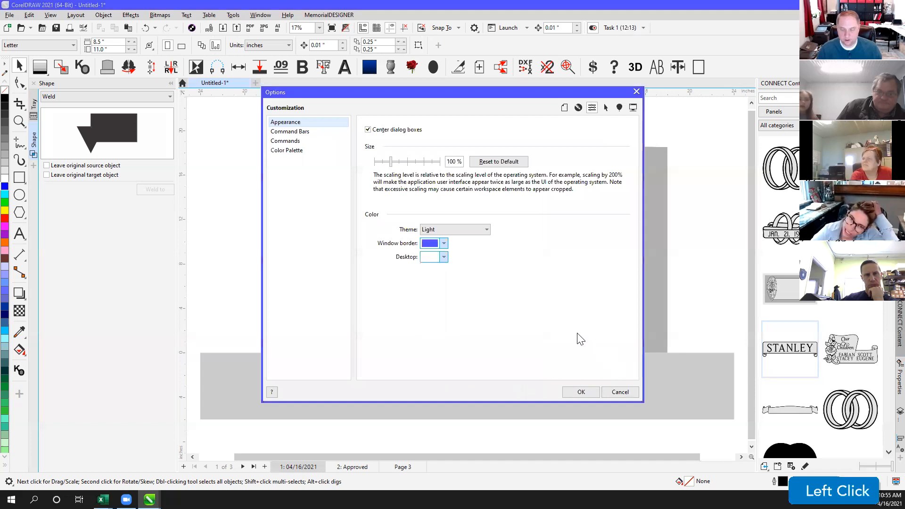
Step: Set the window border color's blue value to 79 and apply the appearance options
{"action": "left_click", "coordinate": [444, 243]}
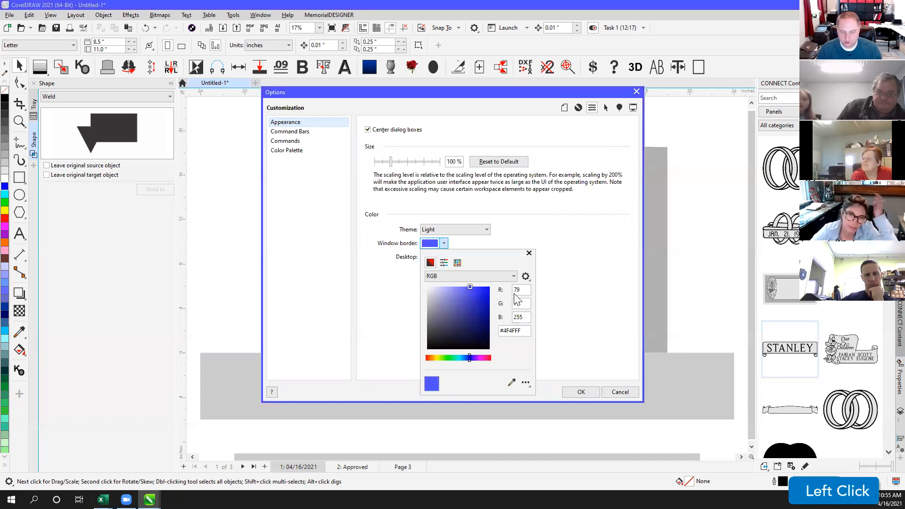
{"action": "left_click", "coordinate": [524, 317]}
{"action": "type", "text": "79"}
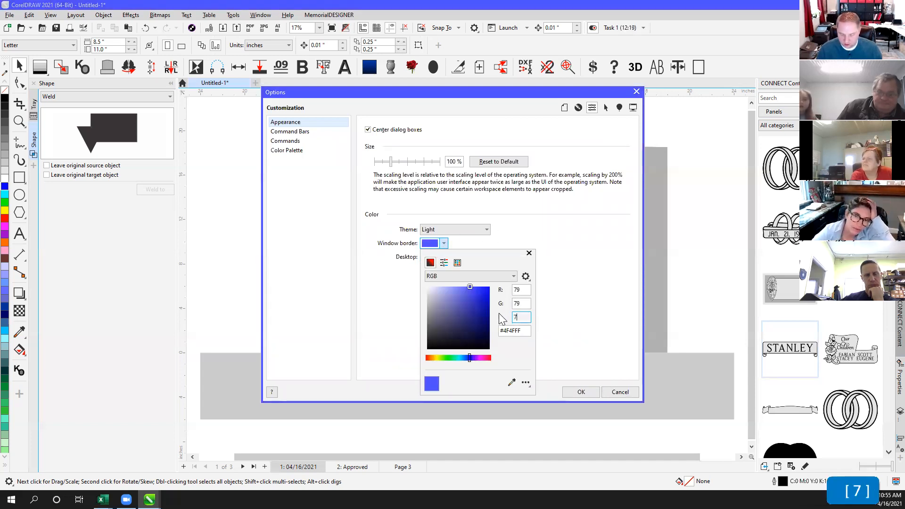
{"action": "left_click", "coordinate": [527, 295]}
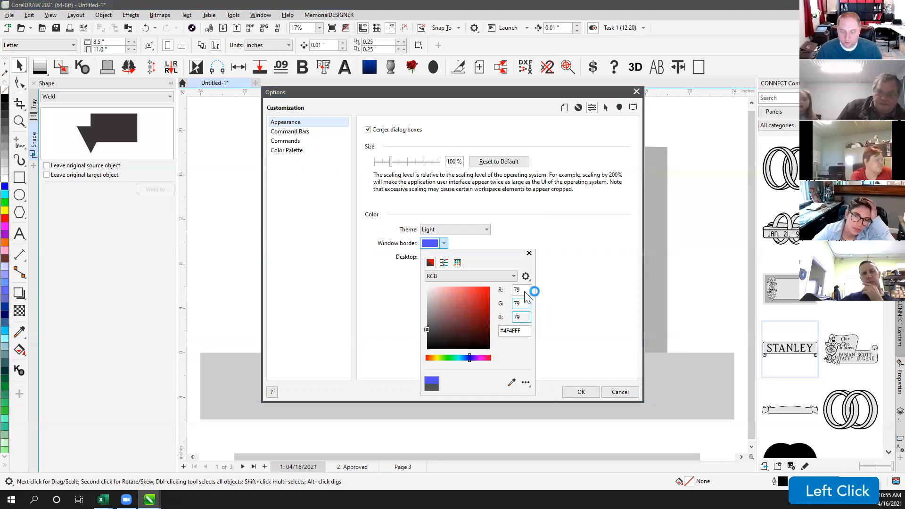
{"action": "left_click", "coordinate": [580, 369]}
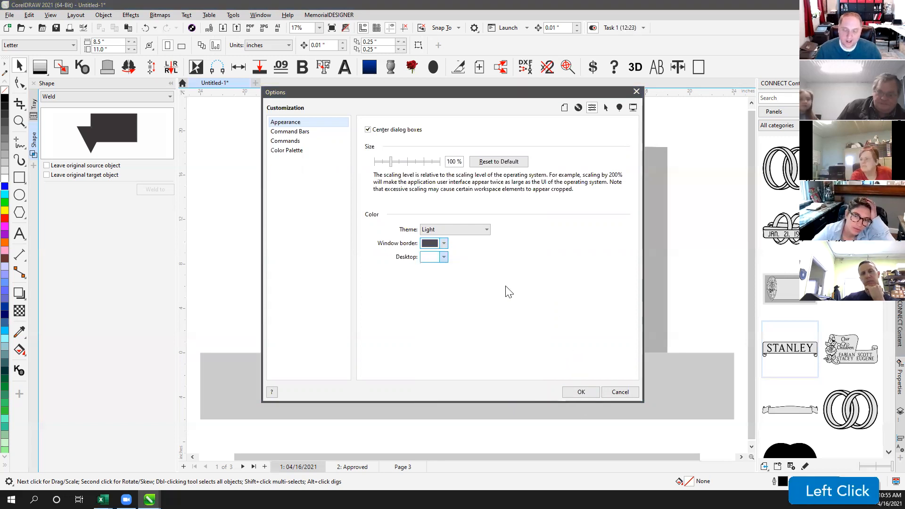
{"action": "left_click", "coordinate": [582, 392]}
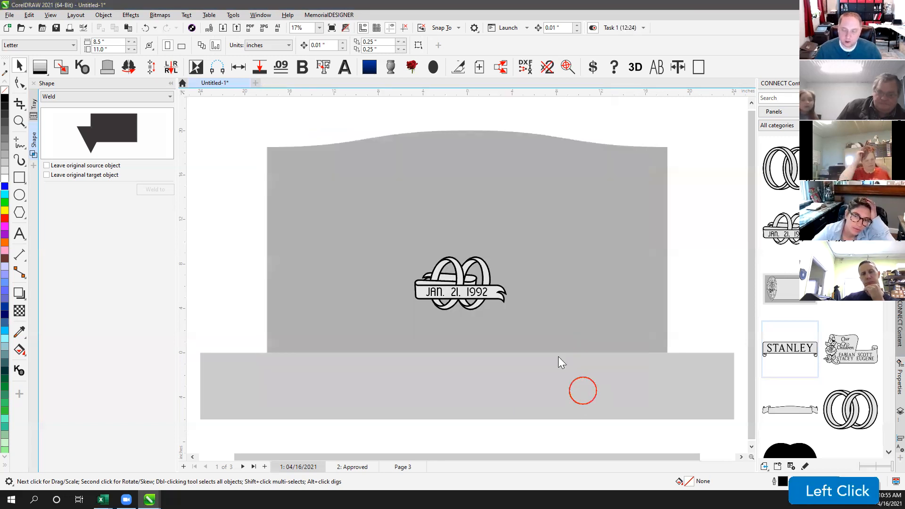
{"action": "left_click", "coordinate": [324, 117]}
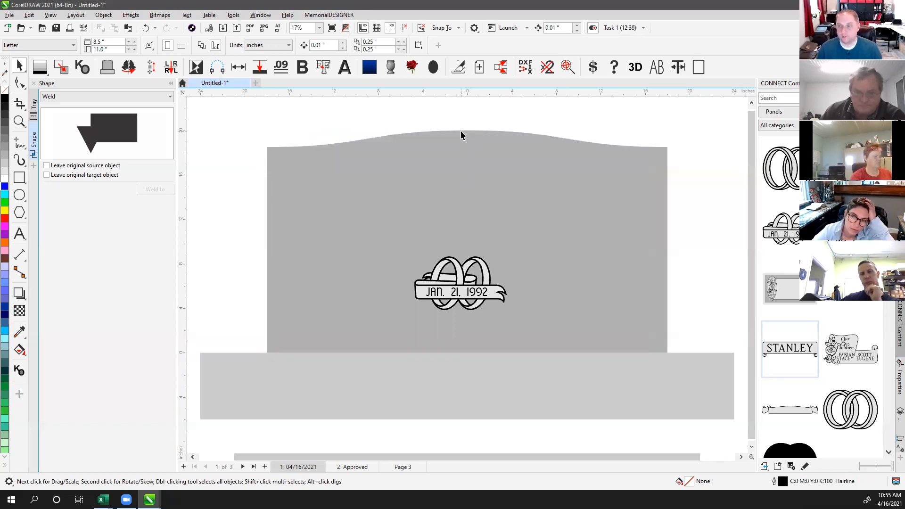
{"action": "left_click", "coordinate": [455, 109]}
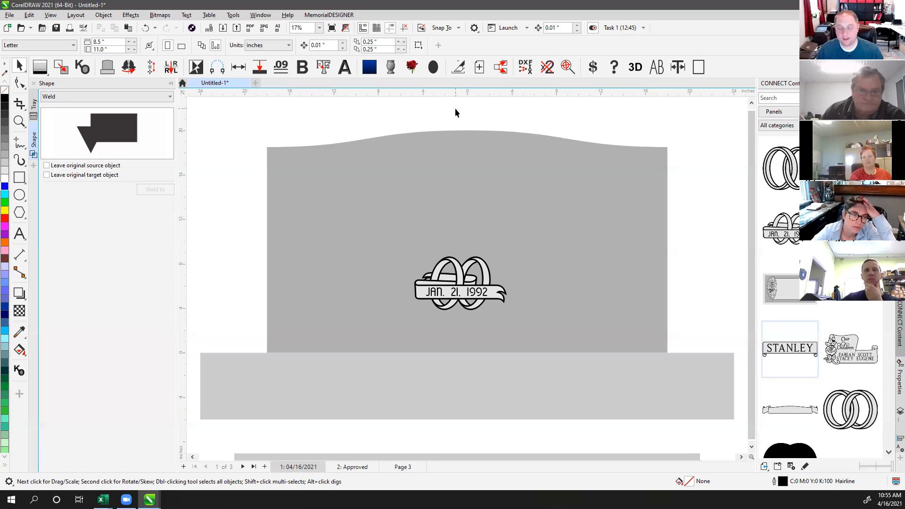
{"action": "left_click", "coordinate": [418, 121]}
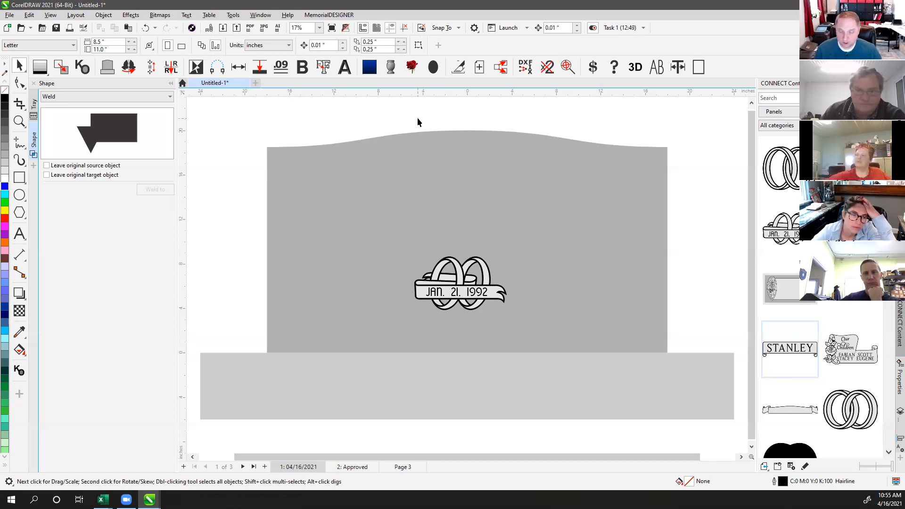
{"action": "left_click", "coordinate": [442, 115]}
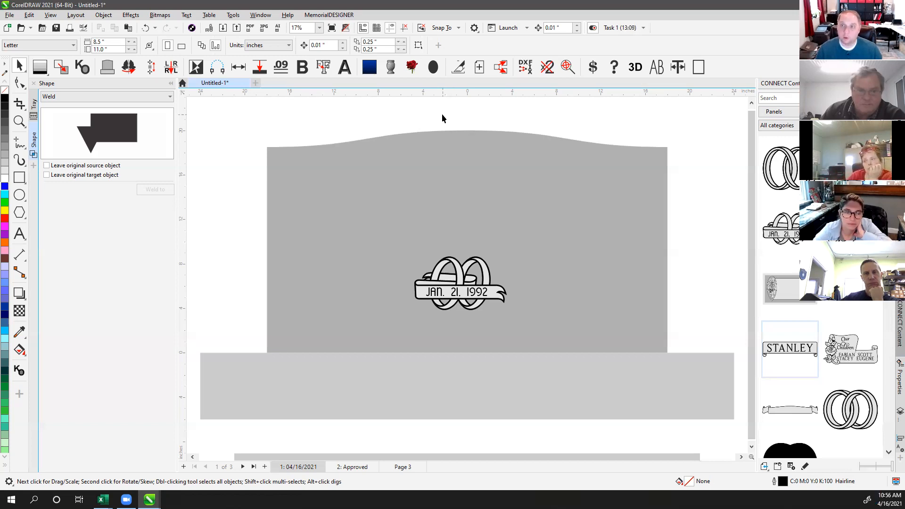
{"action": "left_click", "coordinate": [443, 115]}
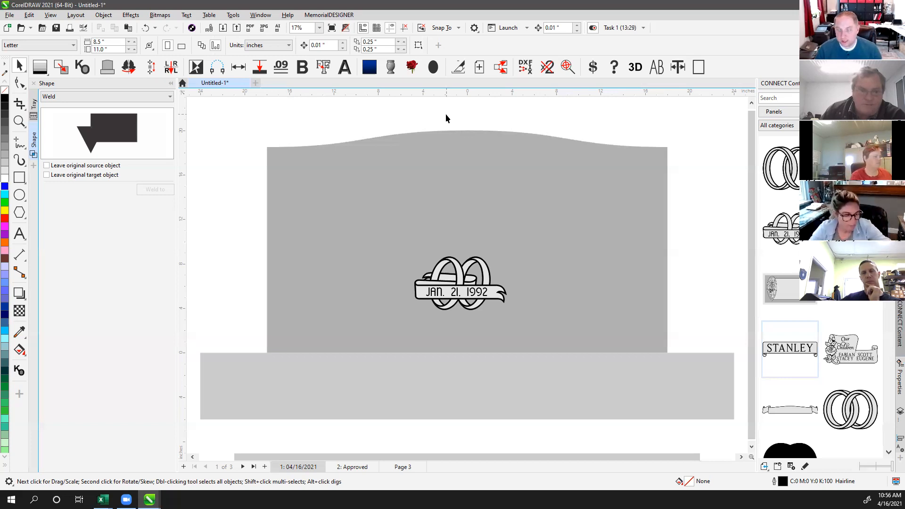
{"action": "left_click", "coordinate": [446, 115]}
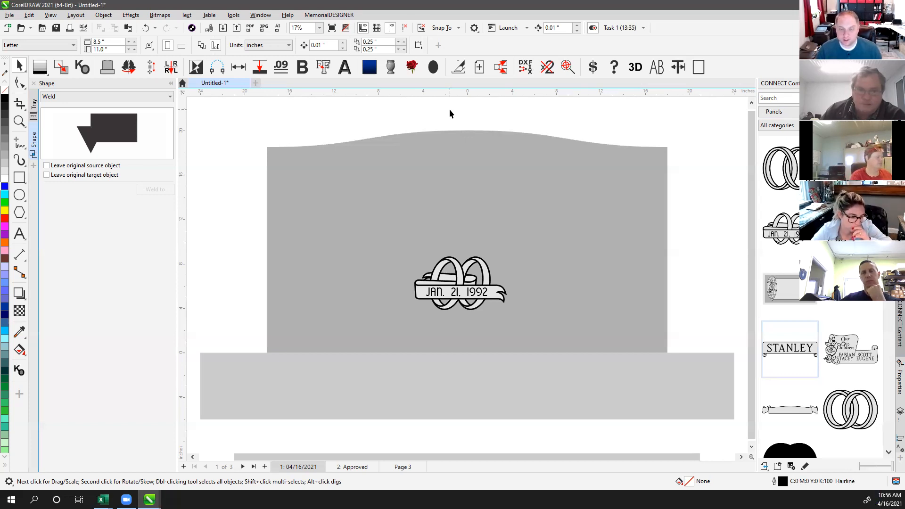
{"action": "left_click", "coordinate": [449, 113]}
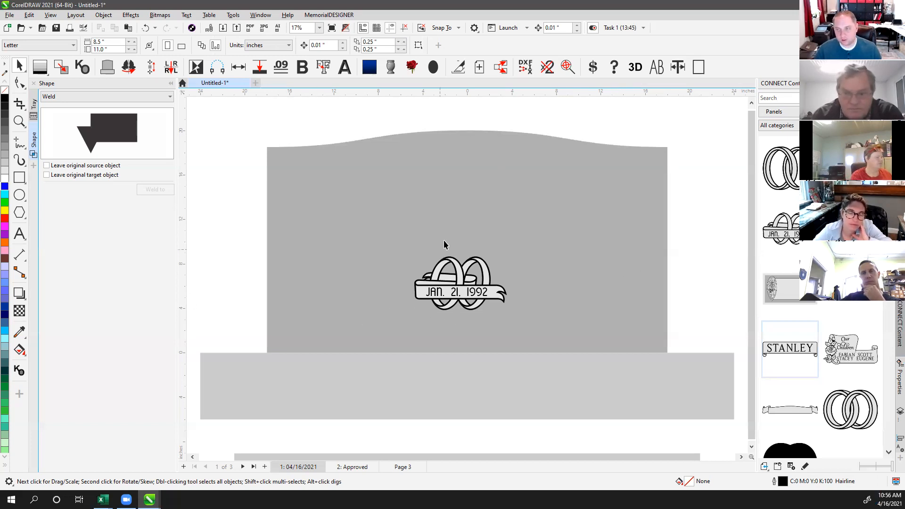
{"action": "left_click", "coordinate": [442, 120]}
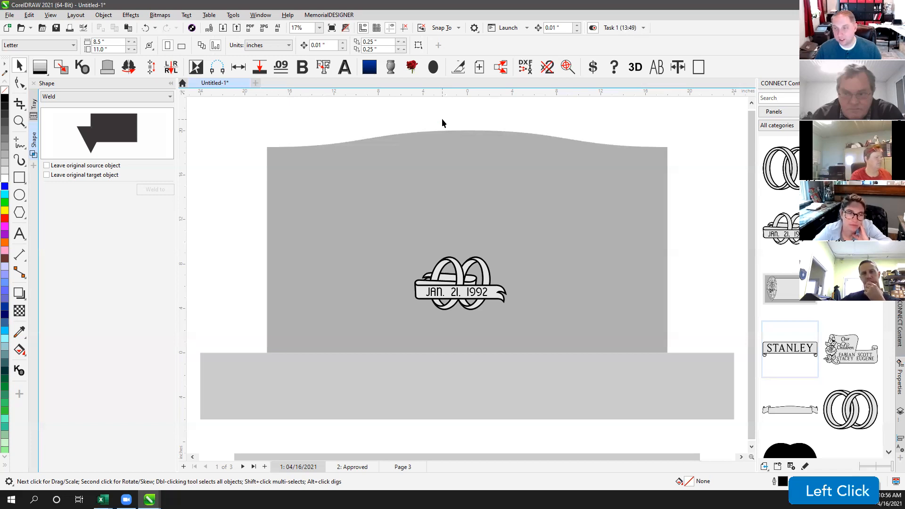
{"action": "left_click", "coordinate": [442, 119]}
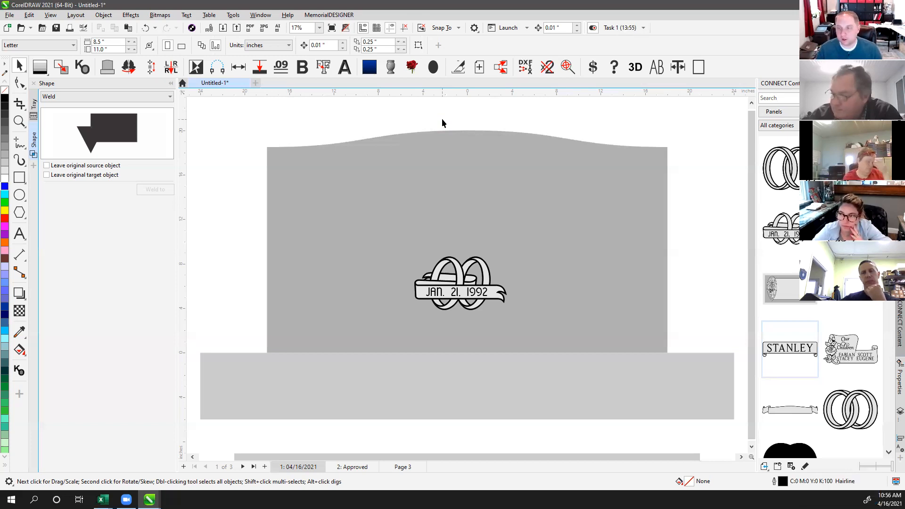
{"action": "left_click", "coordinate": [441, 119]}
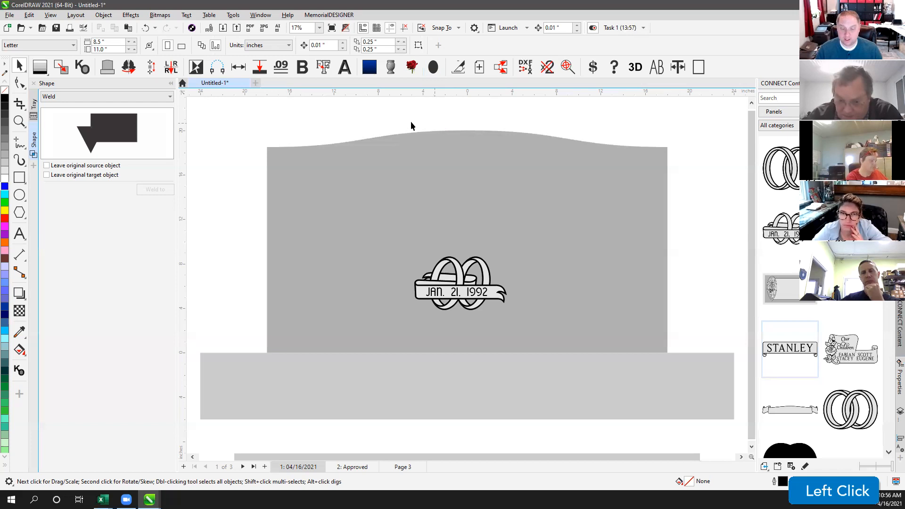
Step: Collapse the Shape docker and expand the docker group again on the Tray docker
{"action": "left_click", "coordinate": [171, 83]}
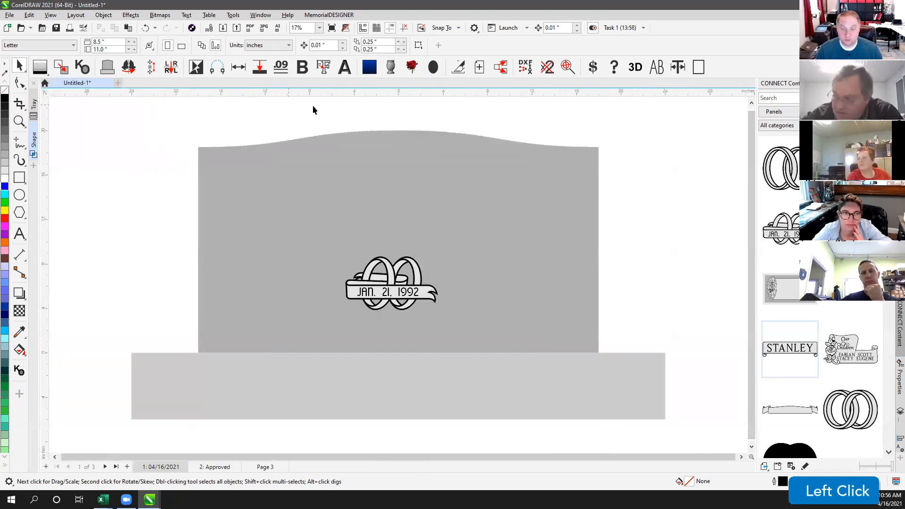
{"action": "left_click", "coordinate": [618, 127]}
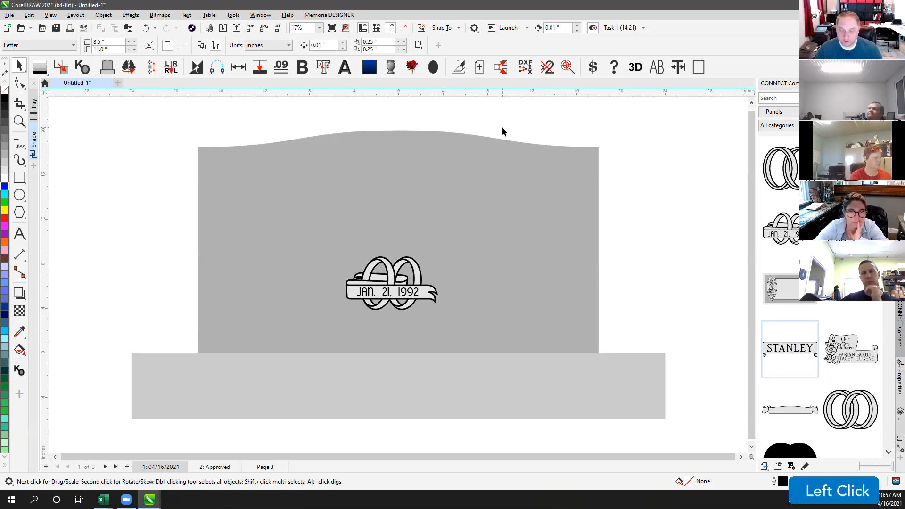
{"action": "left_click", "coordinate": [36, 109]}
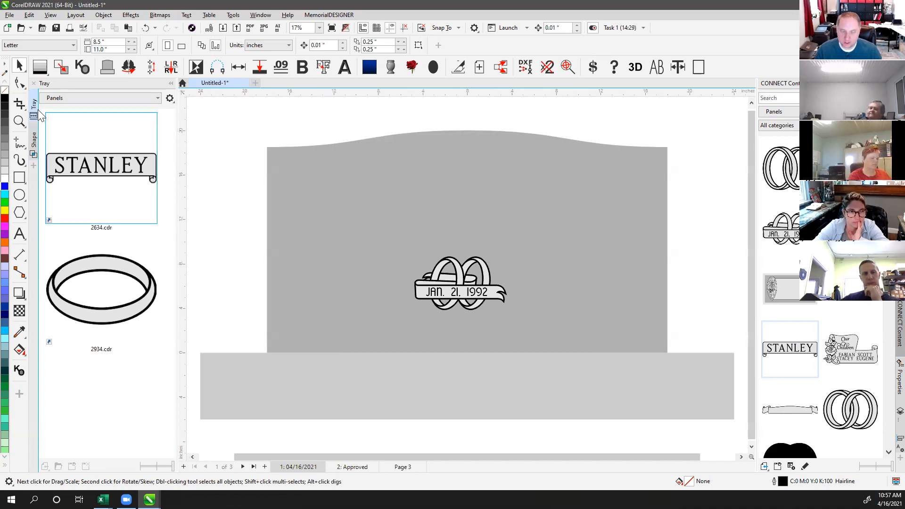
Step: Check the list of available trays and the options offered for the 2634.cdr nameplate artwork in the Panels tray
{"action": "left_click", "coordinate": [153, 101]}
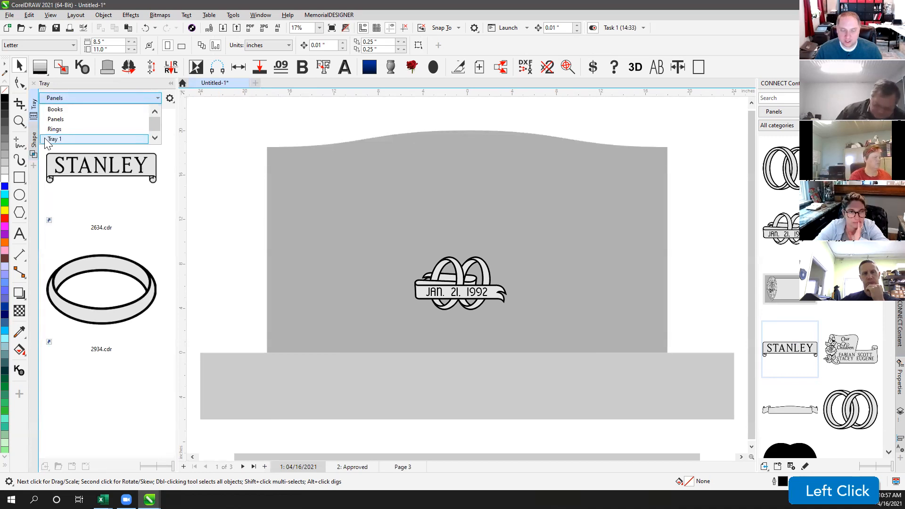
{"action": "left_click", "coordinate": [174, 125]}
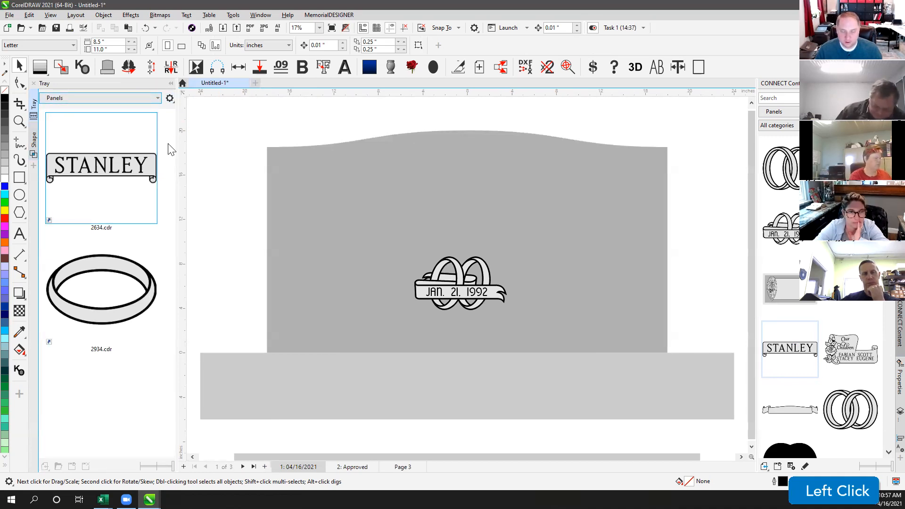
{"action": "right_click", "coordinate": [136, 168]}
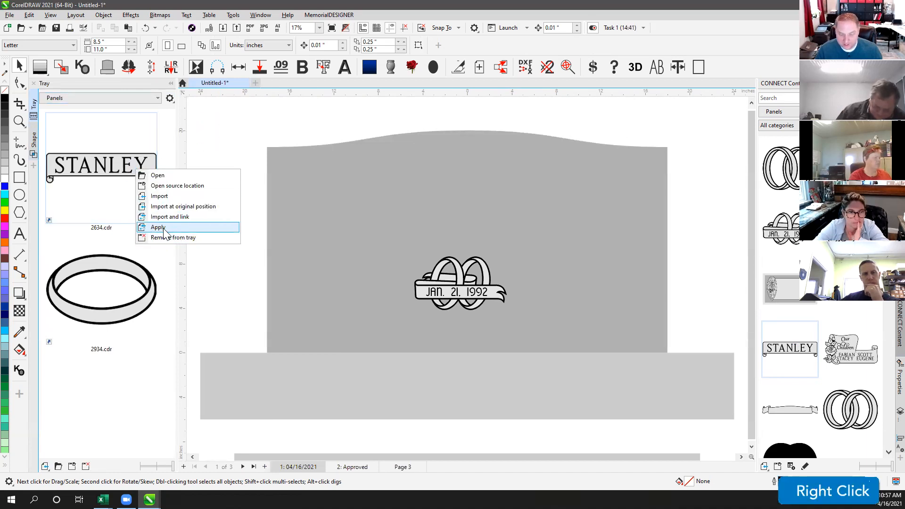
{"action": "left_click", "coordinate": [217, 265]}
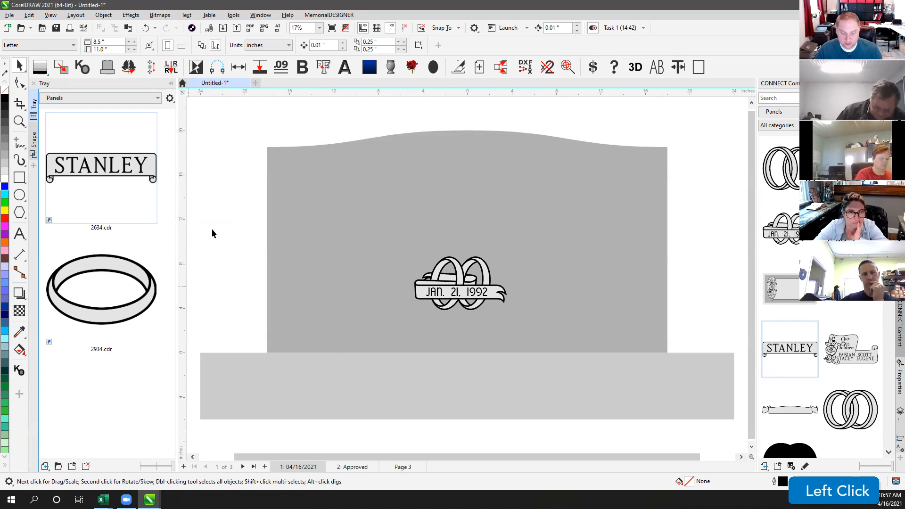
Step: Switch the Tray docker to the Books tray and on to the Rings tray, and browse its ring artwork
{"action": "left_click", "coordinate": [156, 99]}
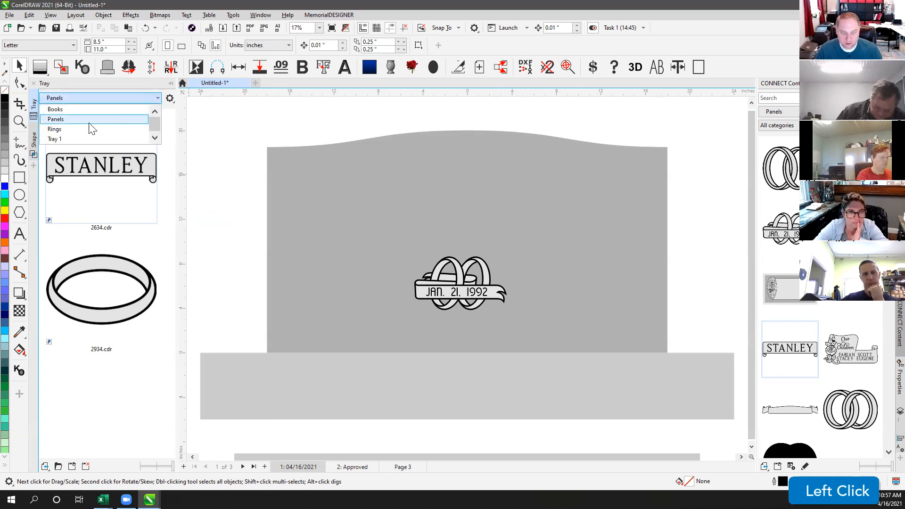
{"action": "left_click", "coordinate": [137, 105]}
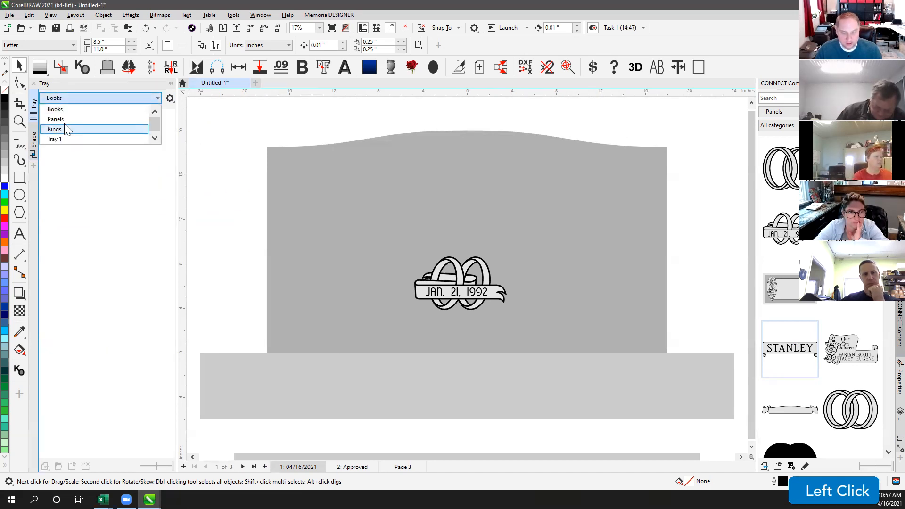
{"action": "left_click", "coordinate": [63, 125]}
{"action": "scroll", "coordinate": [168, 150], "scroll_direction": "down", "scroll_amount": 2}
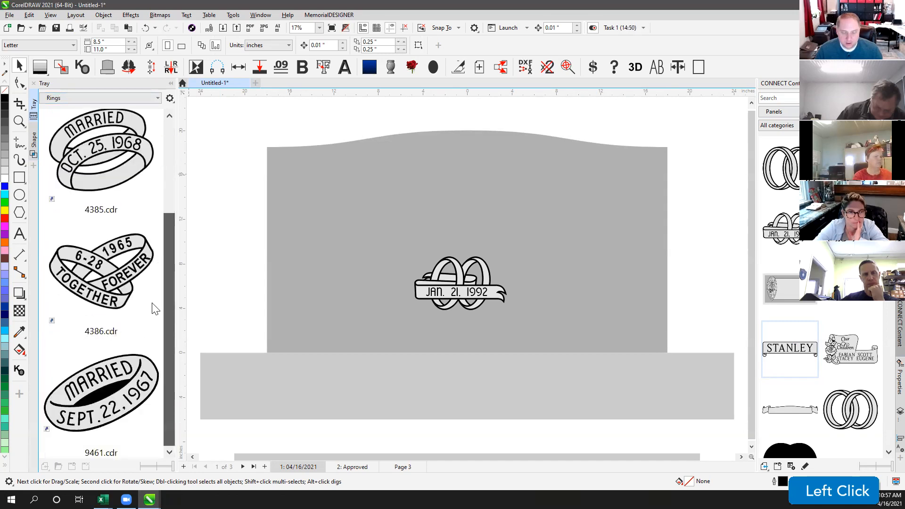
Step: Switch the Tray docker from Rings to Tray 1 and on to the Panels tray
{"action": "scroll", "coordinate": [167, 217], "scroll_direction": "up", "scroll_amount": 2}
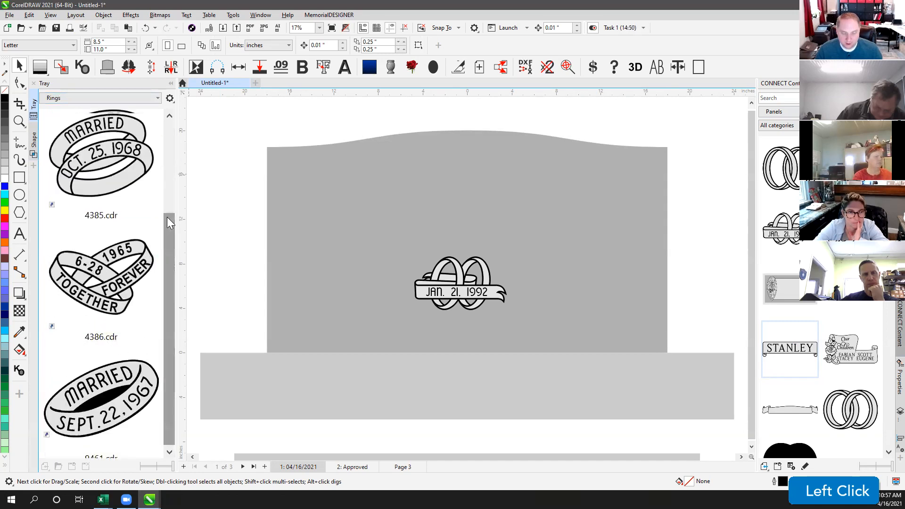
{"action": "left_click", "coordinate": [134, 99]}
{"action": "left_click", "coordinate": [84, 138]}
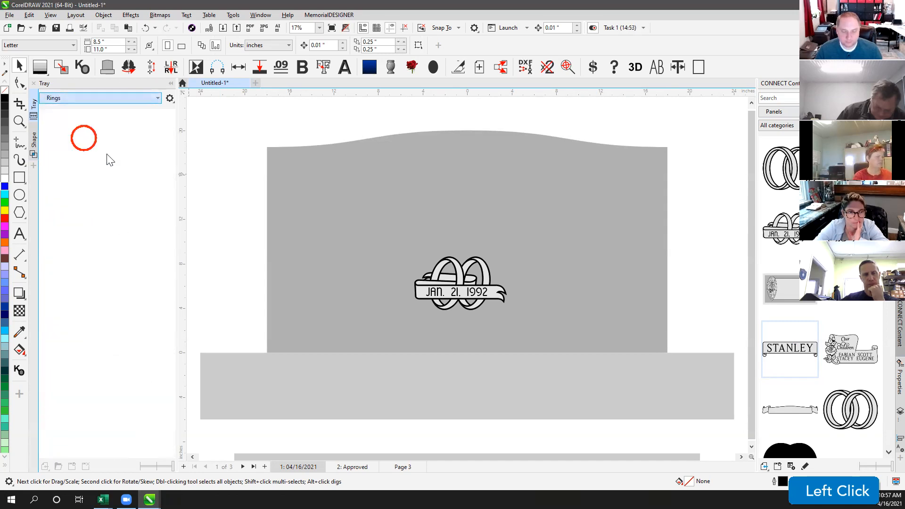
{"action": "left_click", "coordinate": [157, 98]}
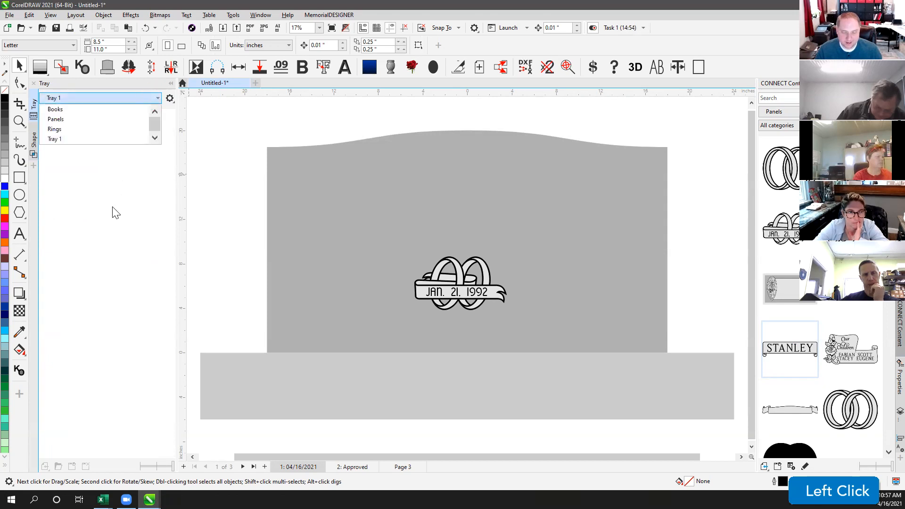
{"action": "left_click", "coordinate": [70, 117]}
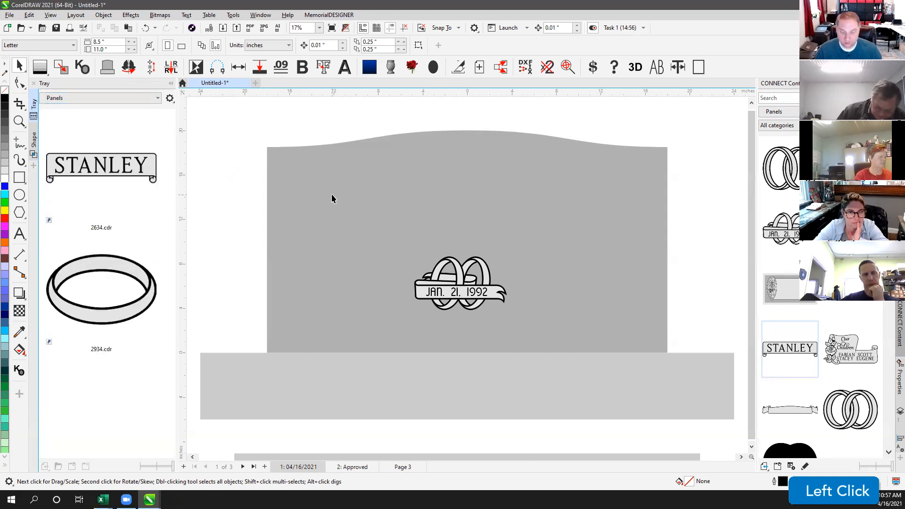
Step: Try to apply the 2634.cdr nameplate artwork from the Panels tray to the monument, and undo the resulting pattern fill
{"action": "left_click", "coordinate": [309, 173]}
{"action": "left_click_drag", "start_coordinate": [99, 162], "coordinate": [380, 183]}
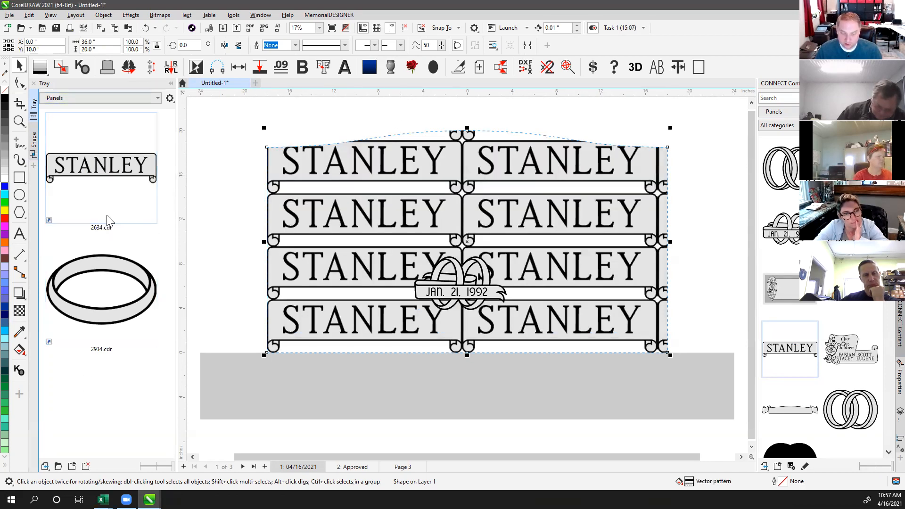
{"action": "left_click", "coordinate": [415, 118]}
{"action": "key", "text": "ctrl+z"}
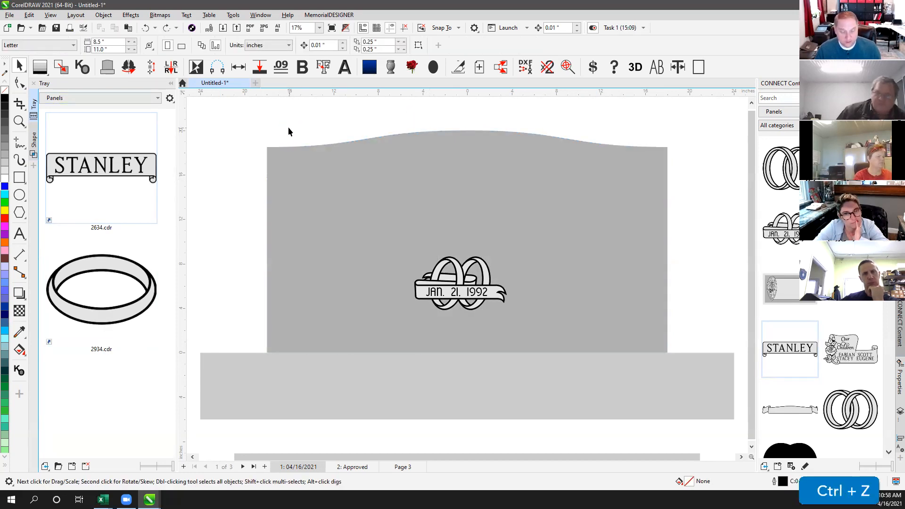
Step: Check the list of available trays and collapse the Tray docker
{"action": "left_click", "coordinate": [153, 98]}
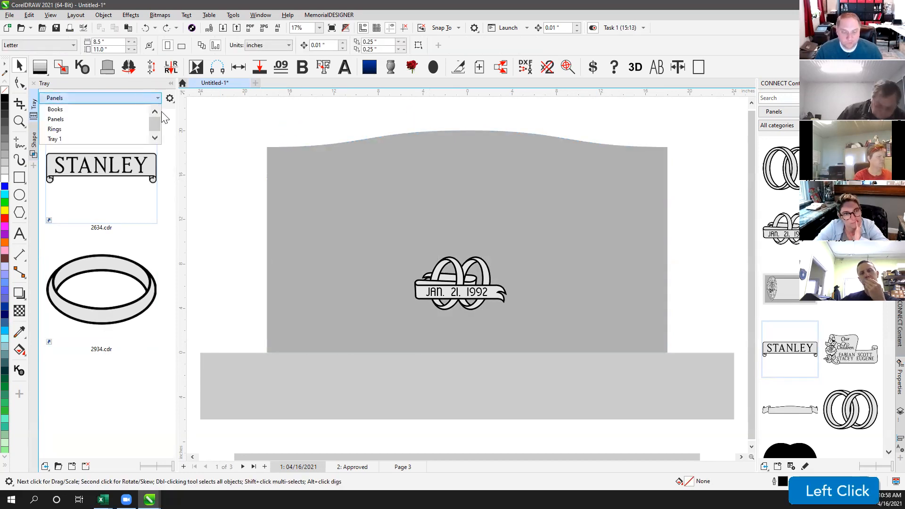
{"action": "left_click", "coordinate": [181, 187]}
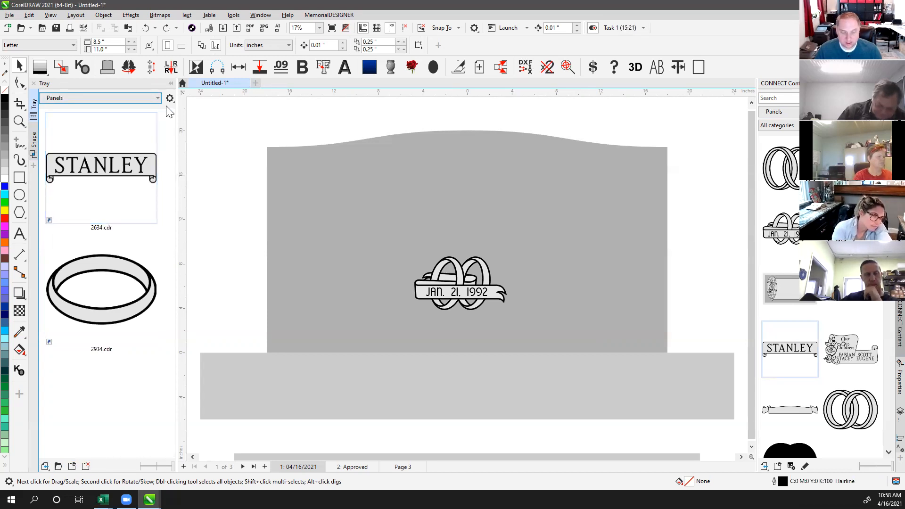
{"action": "left_click", "coordinate": [252, 112]}
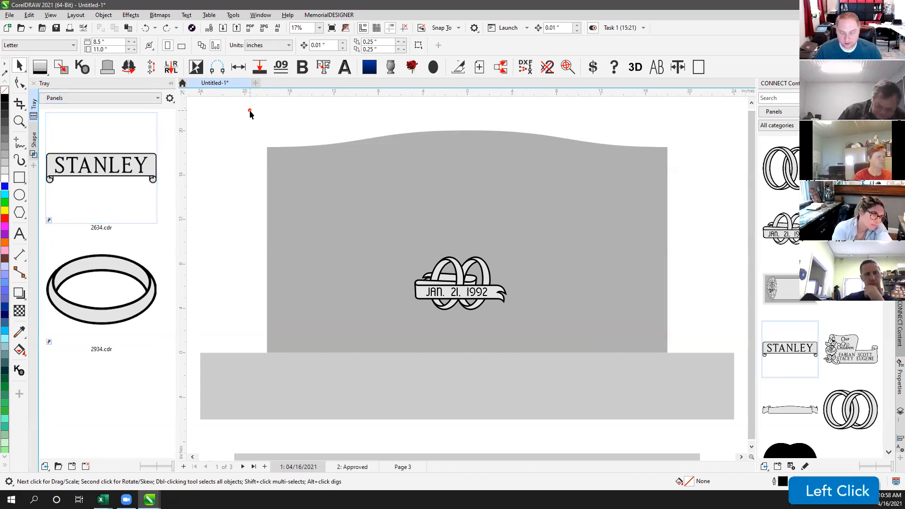
{"action": "left_click", "coordinate": [171, 84]}
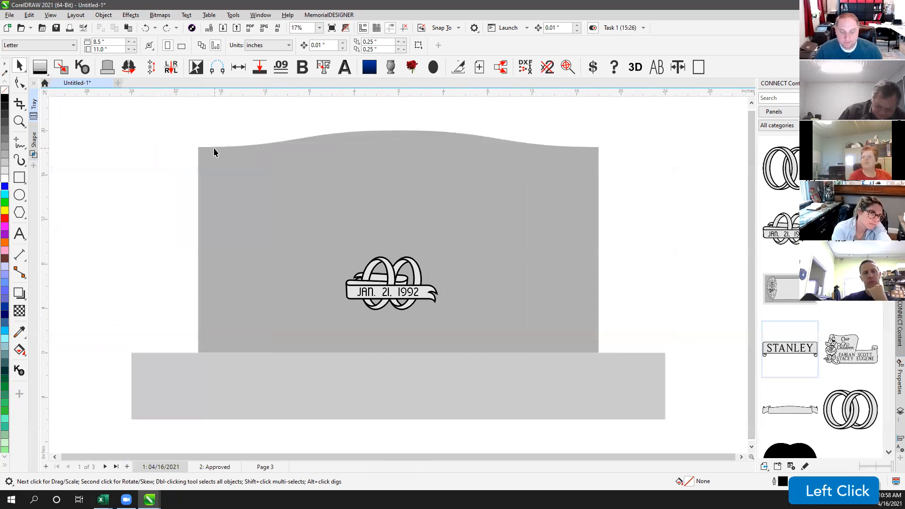
{"action": "left_click", "coordinate": [51, 15]}
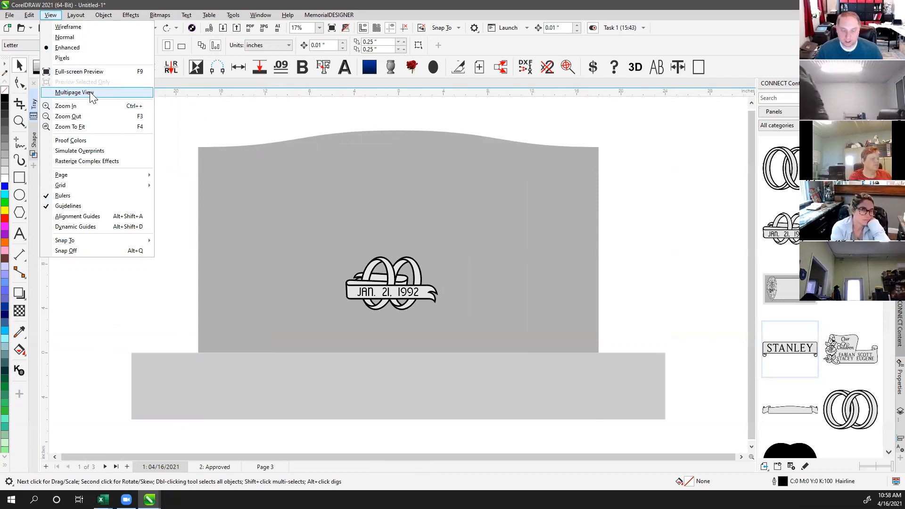
{"action": "left_click", "coordinate": [277, 129]}
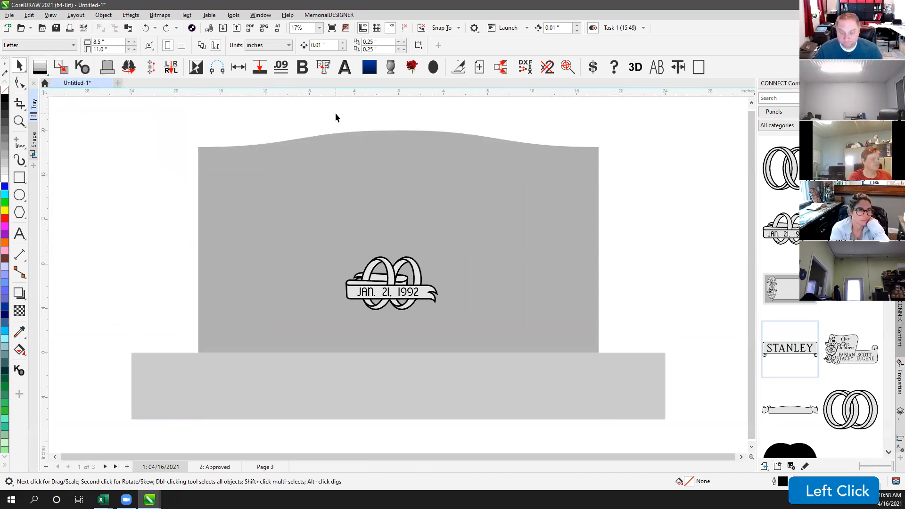
{"action": "left_click", "coordinate": [235, 17]}
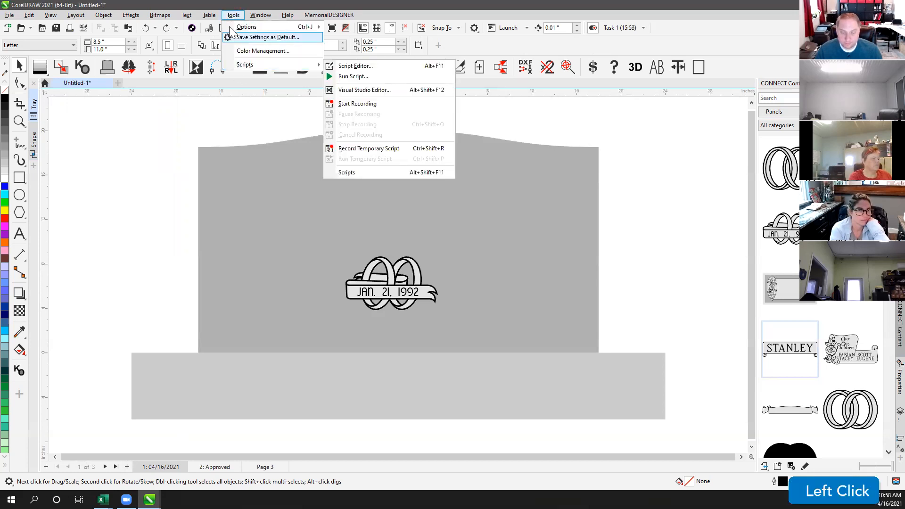
{"action": "mouse_move", "coordinate": [239, 29]}
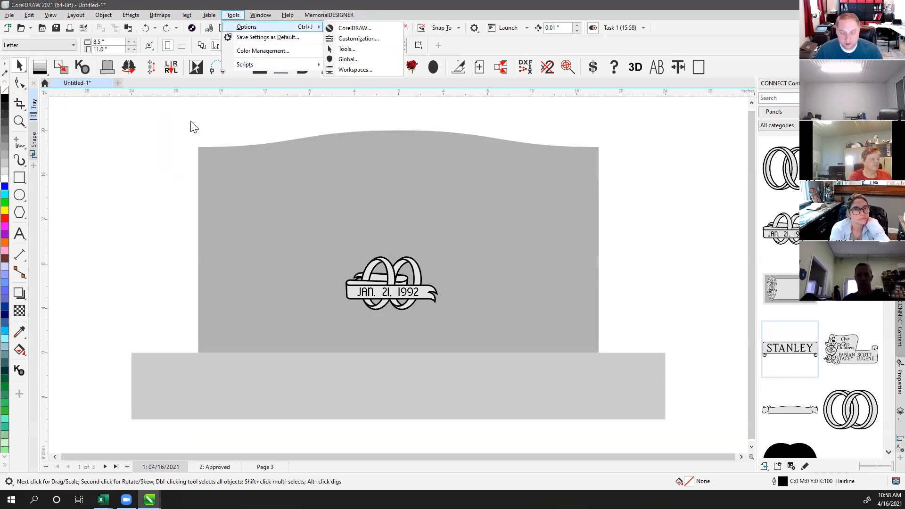
{"action": "left_click", "coordinate": [244, 122]}
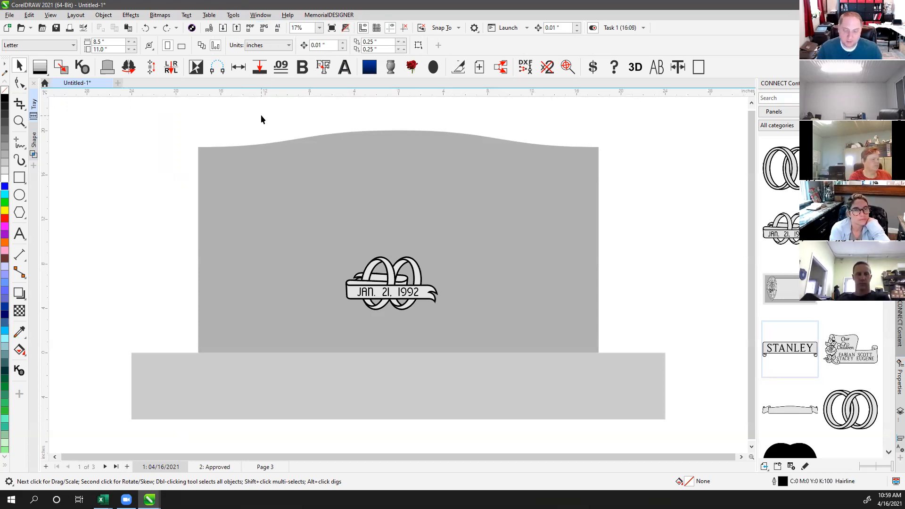
{"action": "left_click", "coordinate": [319, 124]}
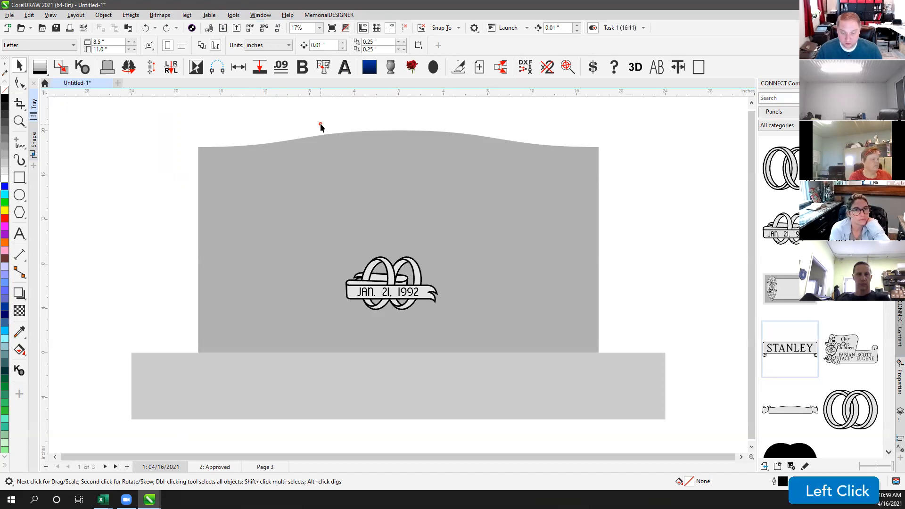
Step: Apply the American Black HD granite fill from the Fills docker to the monument and its base
{"action": "key", "text": "F4"}
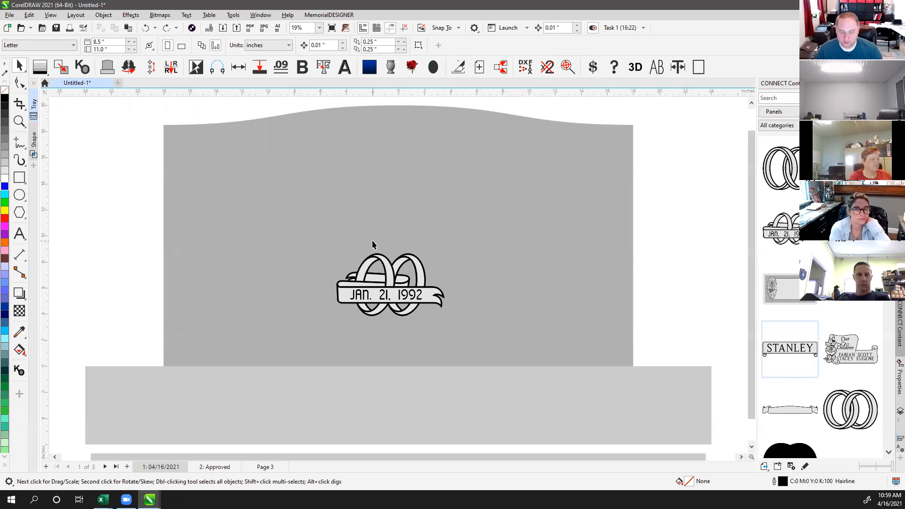
{"action": "scroll", "coordinate": [397, 279], "scroll_direction": "down", "scroll_amount": 1}
{"action": "scroll", "coordinate": [398, 278], "scroll_direction": "down", "scroll_amount": 2}
{"action": "scroll", "coordinate": [398, 278], "scroll_direction": "up", "scroll_amount": 2}
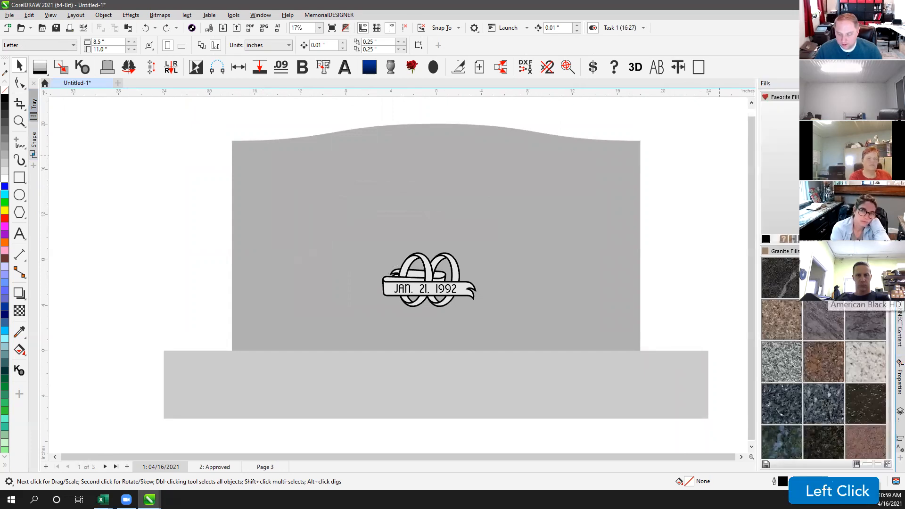
{"action": "left_click", "coordinate": [828, 289]}
{"action": "left_click", "coordinate": [295, 120]}
Step: Examine the granite texture of the monument and base at close-up and full-design zoom levels to check how it redraws
{"action": "scroll", "coordinate": [398, 275], "scroll_direction": "up", "scroll_amount": 1}
{"action": "scroll", "coordinate": [399, 278], "scroll_direction": "up", "scroll_amount": 4}
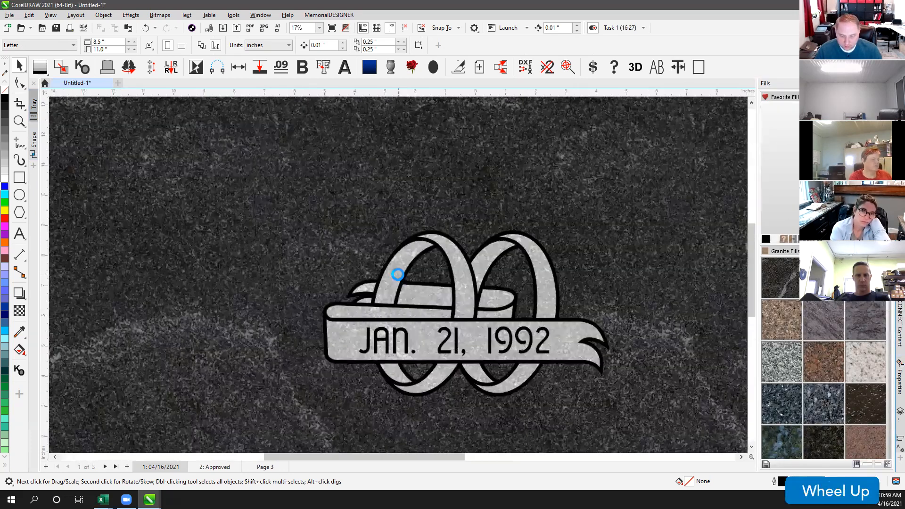
{"action": "scroll", "coordinate": [398, 279], "scroll_direction": "down", "scroll_amount": 2}
{"action": "scroll", "coordinate": [398, 278], "scroll_direction": "down", "scroll_amount": 3}
{"action": "scroll", "coordinate": [398, 278], "scroll_direction": "up", "scroll_amount": 4}
{"action": "scroll", "coordinate": [399, 278], "scroll_direction": "down", "scroll_amount": 2}
{"action": "scroll", "coordinate": [398, 279], "scroll_direction": "down", "scroll_amount": 2}
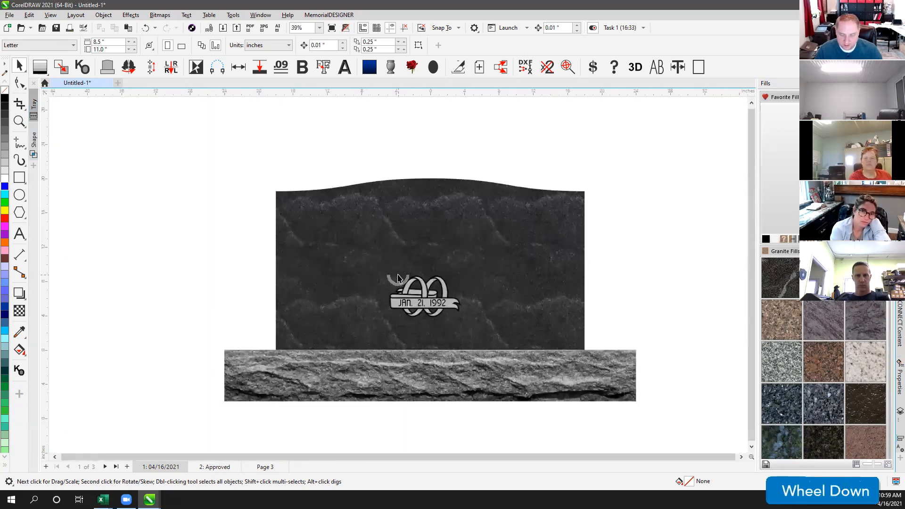
{"action": "scroll", "coordinate": [398, 278], "scroll_direction": "up", "scroll_amount": 3}
{"action": "scroll", "coordinate": [399, 278], "scroll_direction": "down", "scroll_amount": 3}
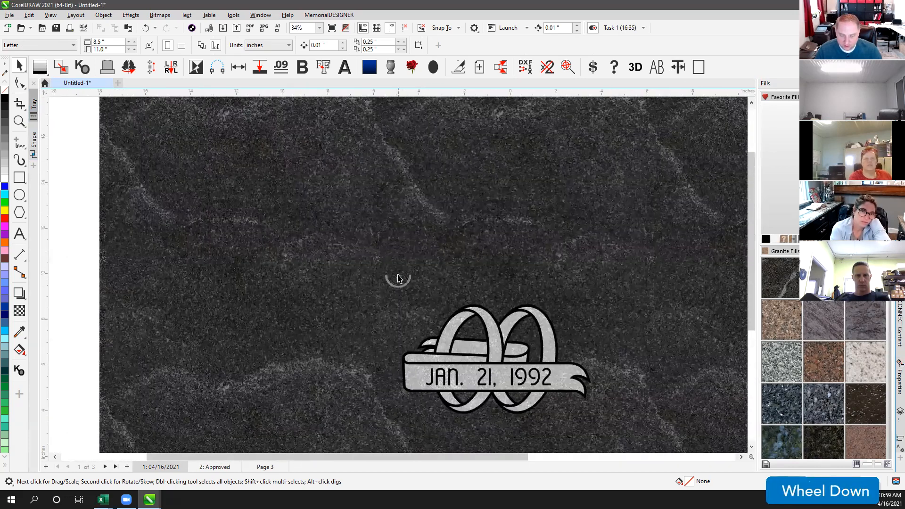
{"action": "scroll", "coordinate": [398, 278], "scroll_direction": "up", "scroll_amount": 2}
{"action": "scroll", "coordinate": [398, 275], "scroll_direction": "up", "scroll_amount": 3}
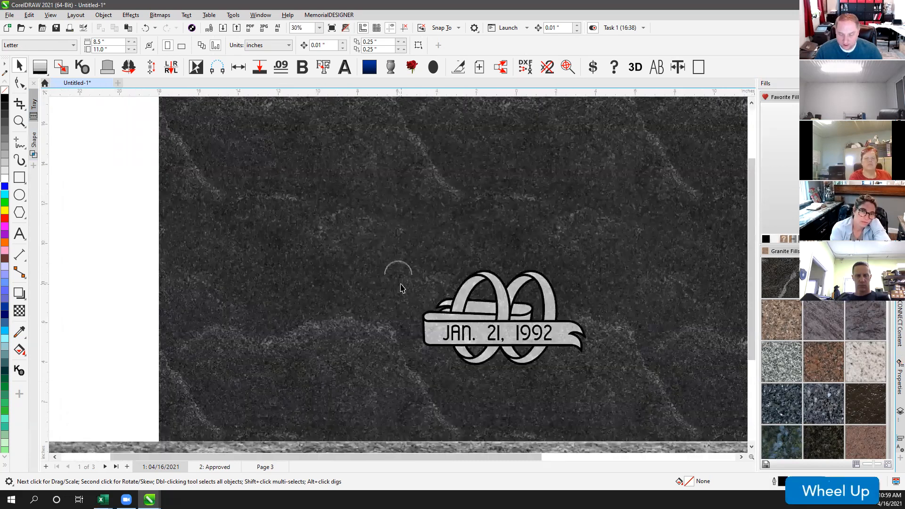
{"action": "scroll", "coordinate": [398, 274], "scroll_direction": "down", "scroll_amount": 1}
{"action": "scroll", "coordinate": [398, 277], "scroll_direction": "up", "scroll_amount": 1}
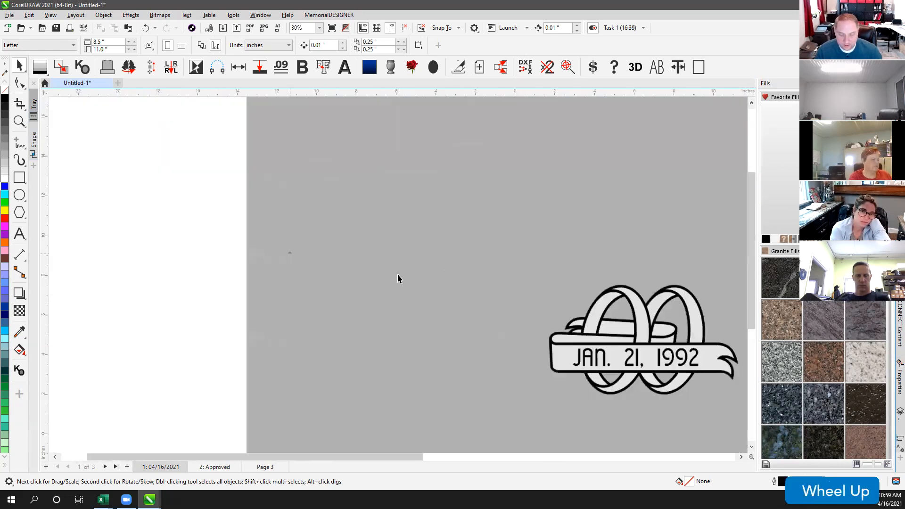
Step: Inspect the granite-filled monument with the Pan tool, return to the Pick tool and fit the whole design in view
{"action": "left_click", "coordinate": [21, 109]}
{"action": "left_click", "coordinate": [25, 125]}
{"action": "left_click", "coordinate": [57, 137]}
{"action": "left_click_drag", "start_coordinate": [635, 218], "coordinate": [260, 286]}
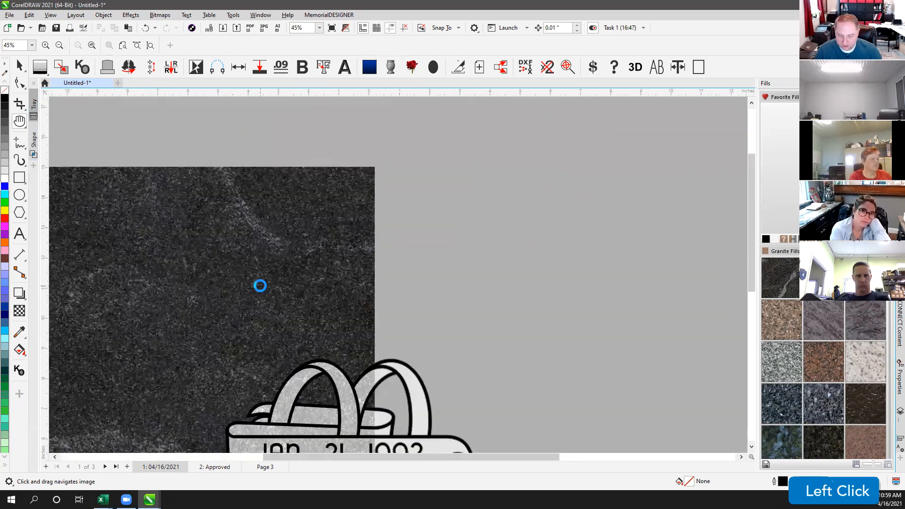
{"action": "scroll", "coordinate": [398, 279], "scroll_direction": "down", "scroll_amount": 4}
{"action": "scroll", "coordinate": [401, 278], "scroll_direction": "up", "scroll_amount": 1}
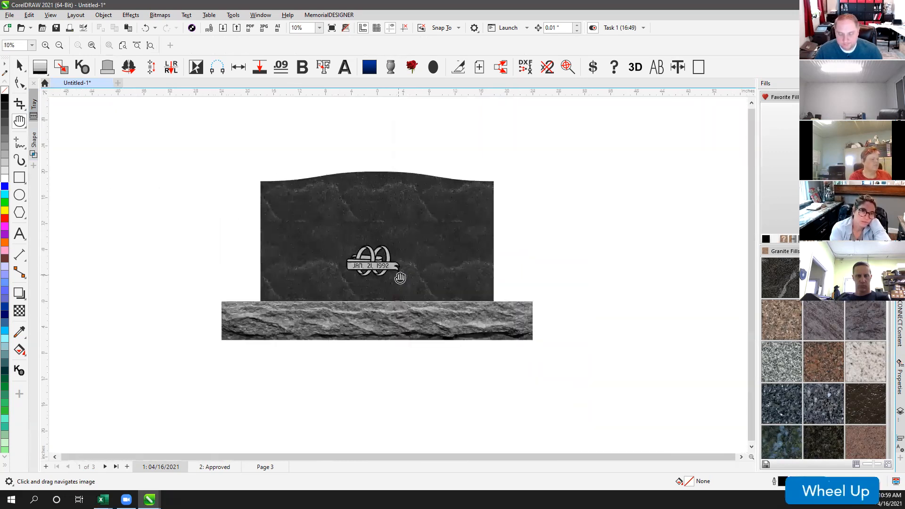
{"action": "scroll", "coordinate": [401, 279], "scroll_direction": "up", "scroll_amount": 1}
{"action": "left_click", "coordinate": [19, 67]}
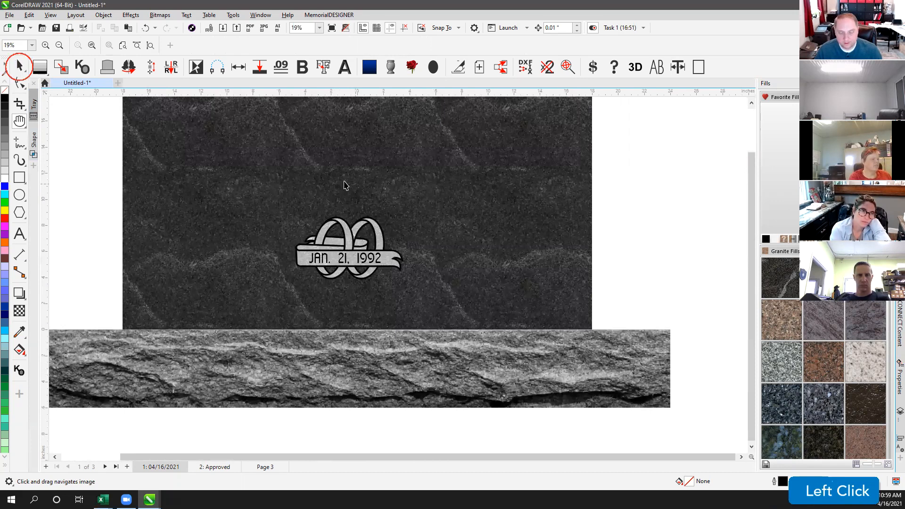
{"action": "key", "text": "F4"}
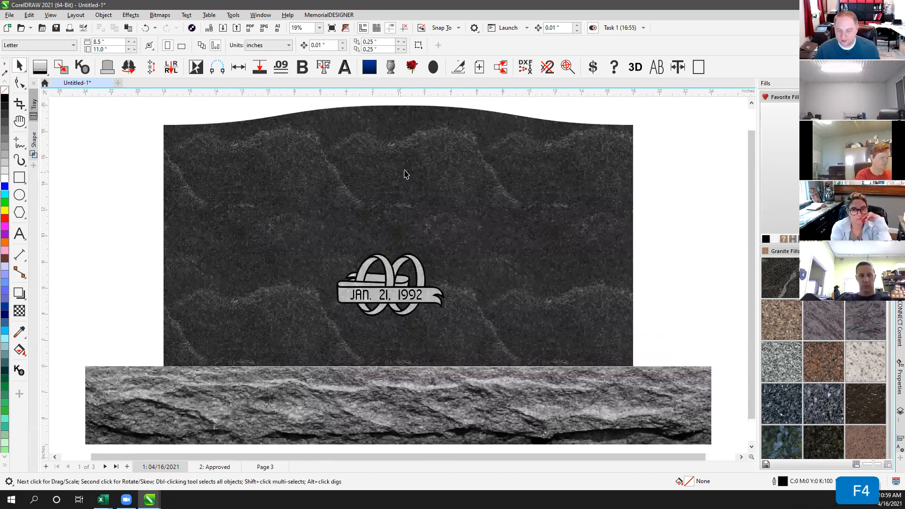
{"action": "left_click", "coordinate": [687, 165]}
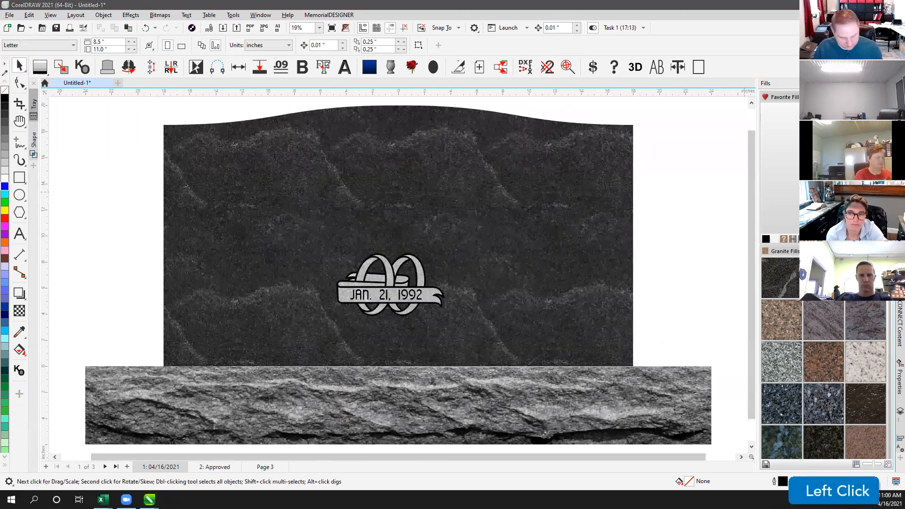
{"action": "key", "text": "ctrl+c"}
{"action": "key", "text": "ctrl+v"}
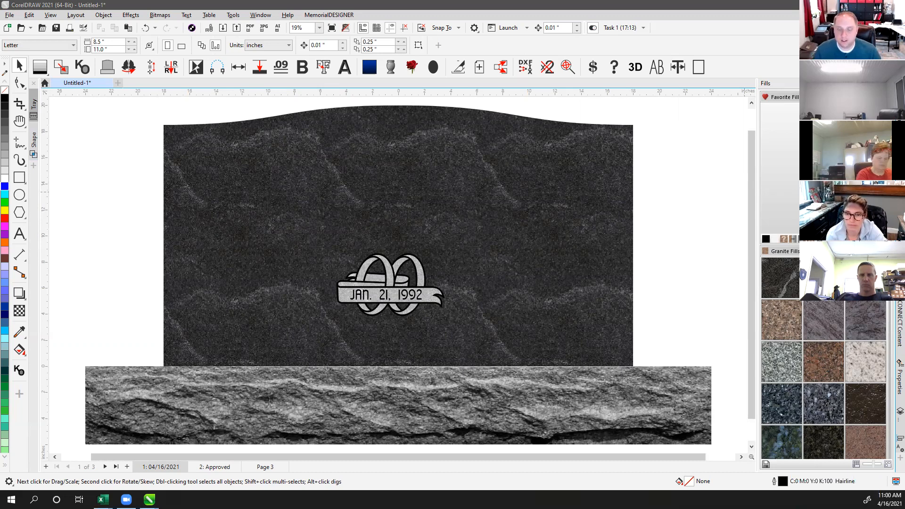
{"action": "left_click", "coordinate": [658, 180]}
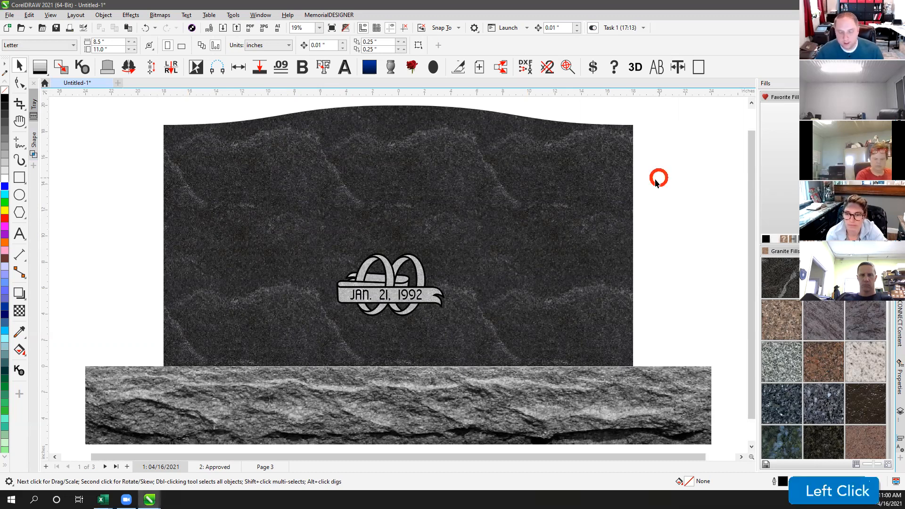
Step: Create a new blank document and enable showing the New Document dialog box in the general CorelDRAW options
{"action": "left_click", "coordinate": [8, 28]}
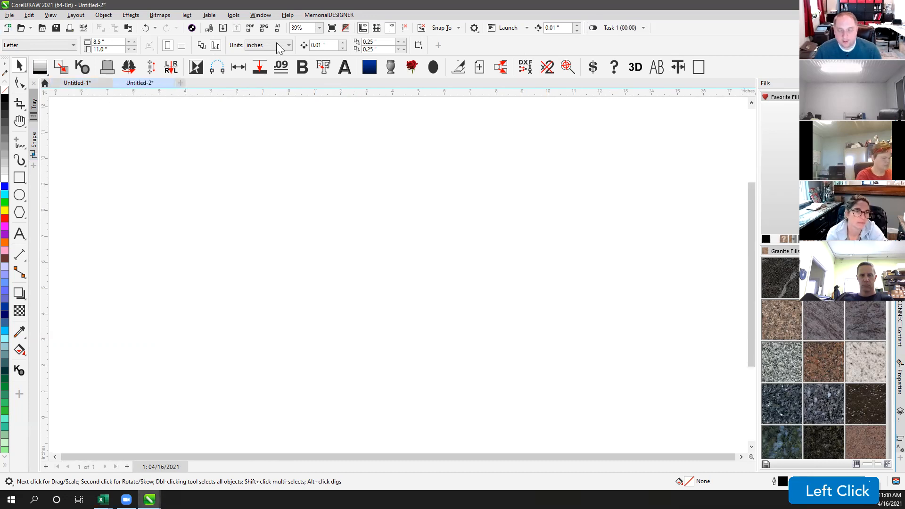
{"action": "left_click", "coordinate": [266, 16]}
{"action": "mouse_move", "coordinate": [233, 16]}
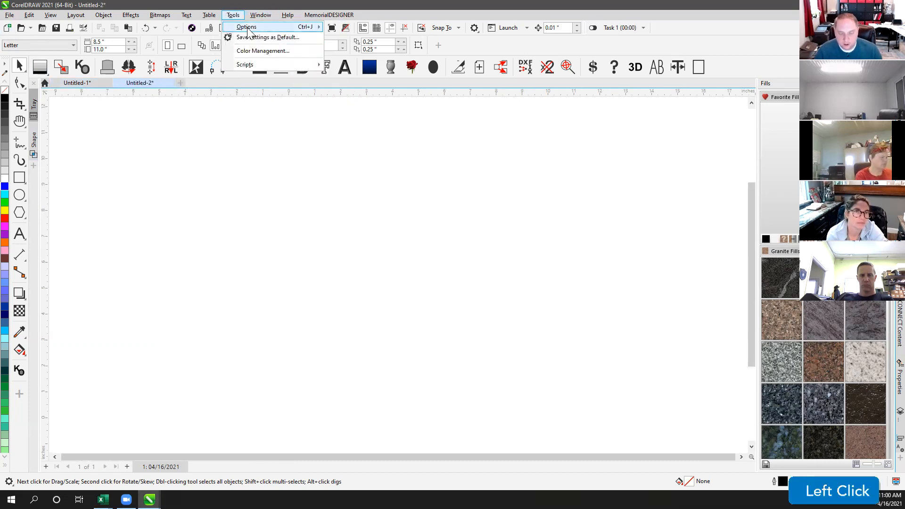
{"action": "mouse_move", "coordinate": [283, 27]}
{"action": "left_click", "coordinate": [349, 28]}
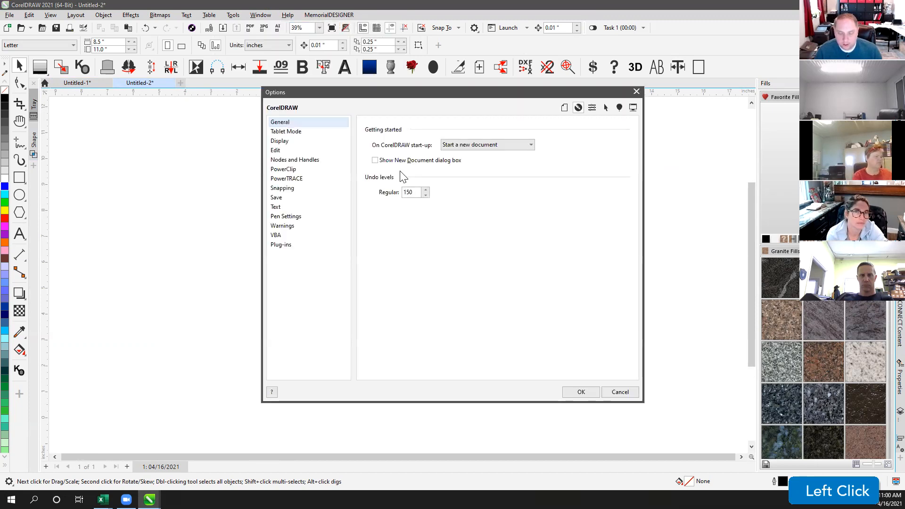
{"action": "left_click", "coordinate": [394, 162]}
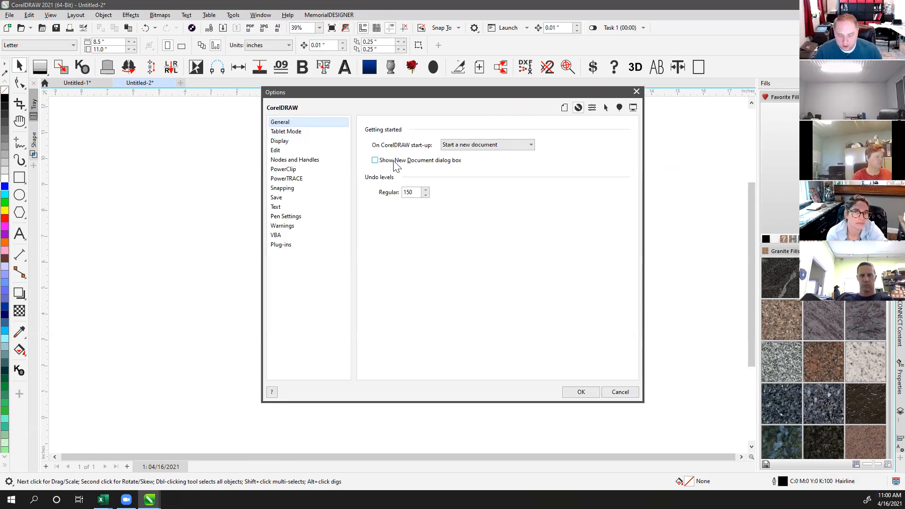
{"action": "left_click", "coordinate": [583, 393]}
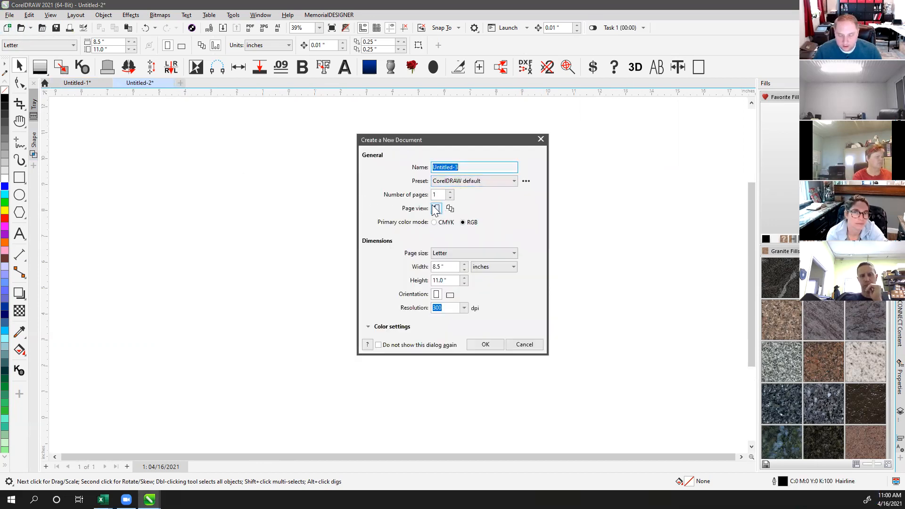
Step: Switch the new document's primary color mode to CMYK and look through the available document presets
{"action": "left_click", "coordinate": [433, 224]}
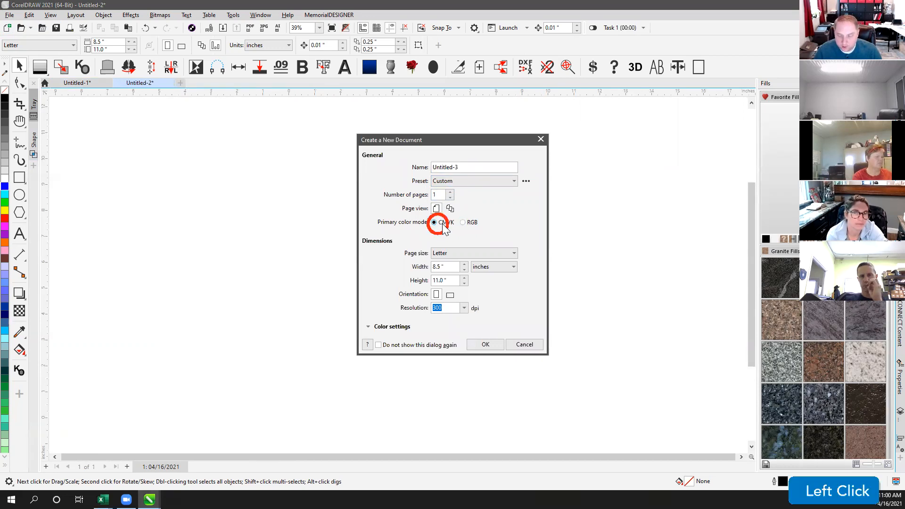
{"action": "left_click", "coordinate": [436, 224]}
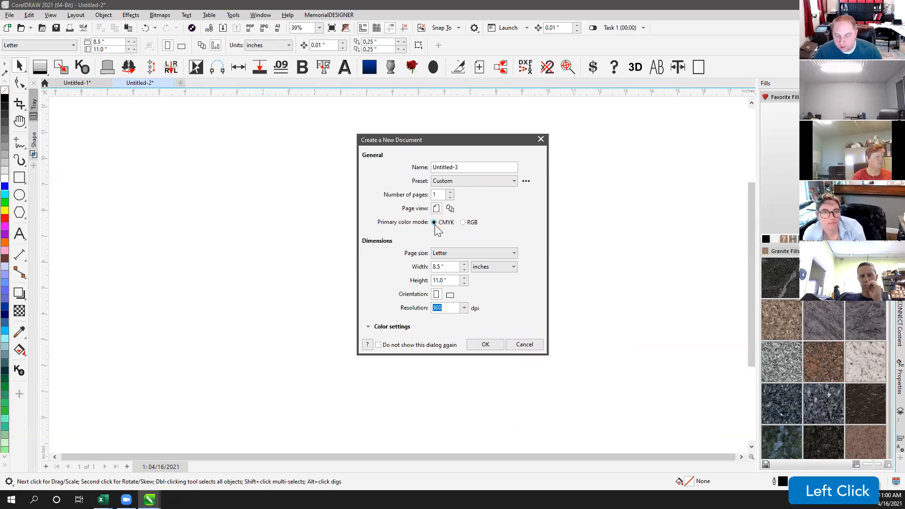
{"action": "left_click", "coordinate": [434, 224]}
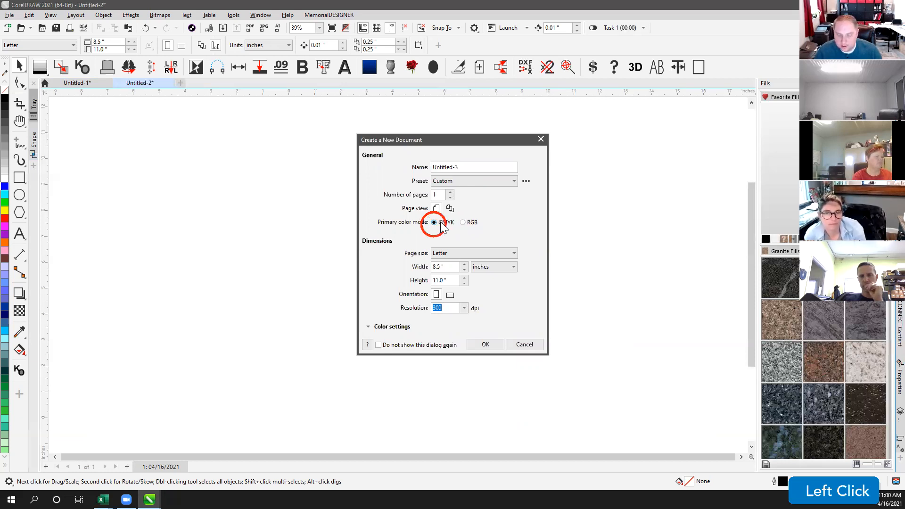
{"action": "left_click", "coordinate": [451, 183]}
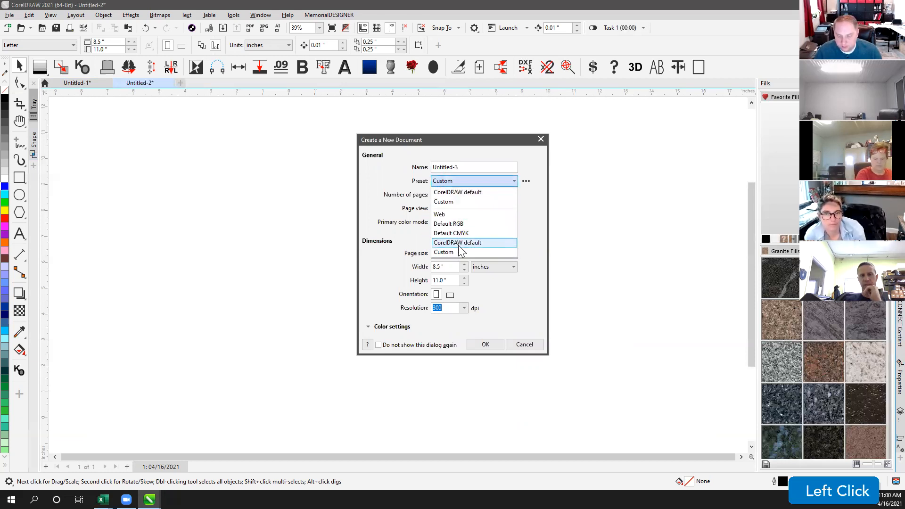
{"action": "left_click", "coordinate": [527, 207]}
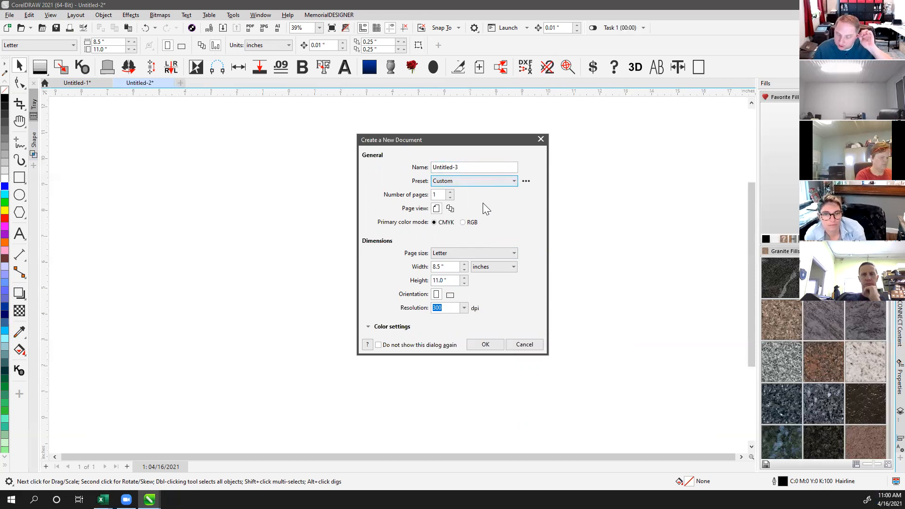
Step: Set the new document's primary color mode to RGB after comparing it with CMYK, and review the color profile settings
{"action": "left_click", "coordinate": [435, 222]}
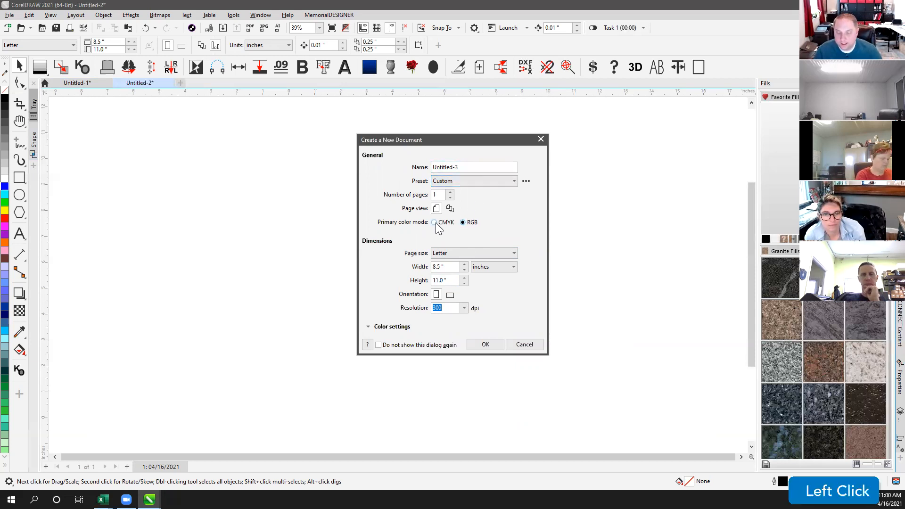
{"action": "left_click", "coordinate": [466, 224]}
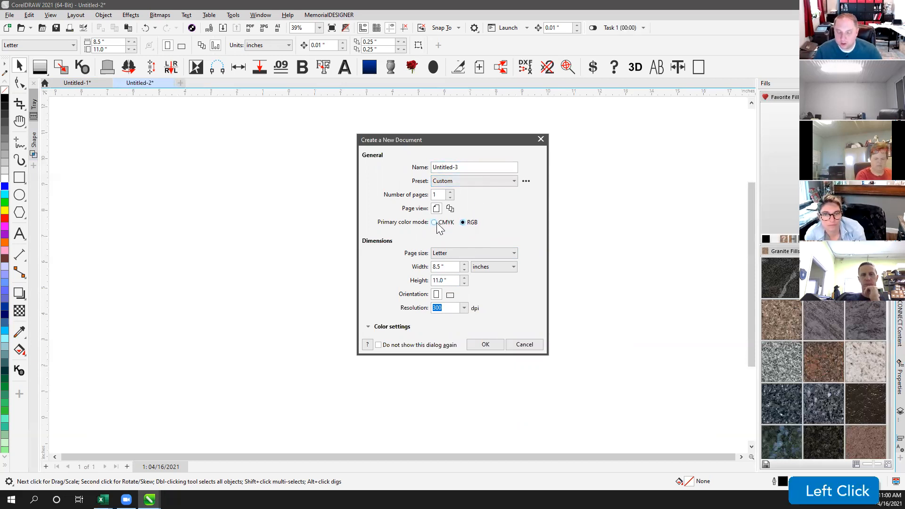
{"action": "left_click", "coordinate": [438, 225]}
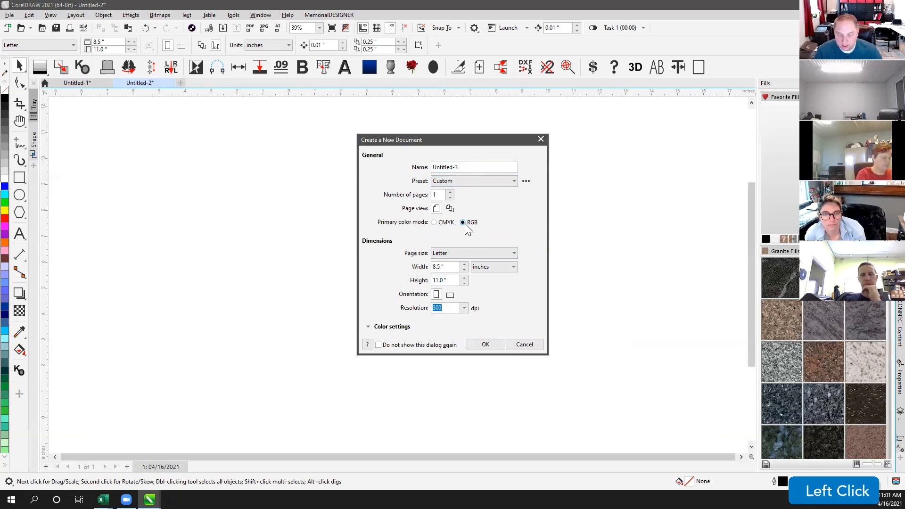
{"action": "left_click", "coordinate": [439, 224]}
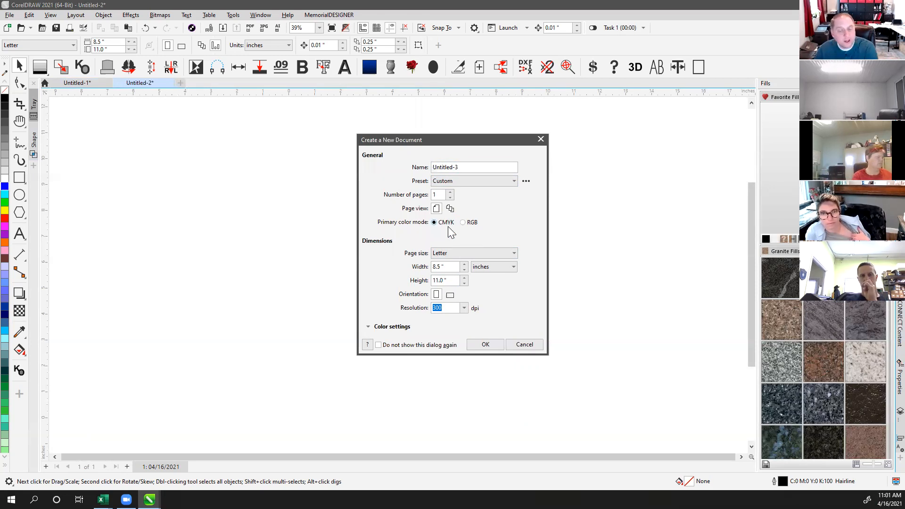
{"action": "left_click", "coordinate": [462, 224]}
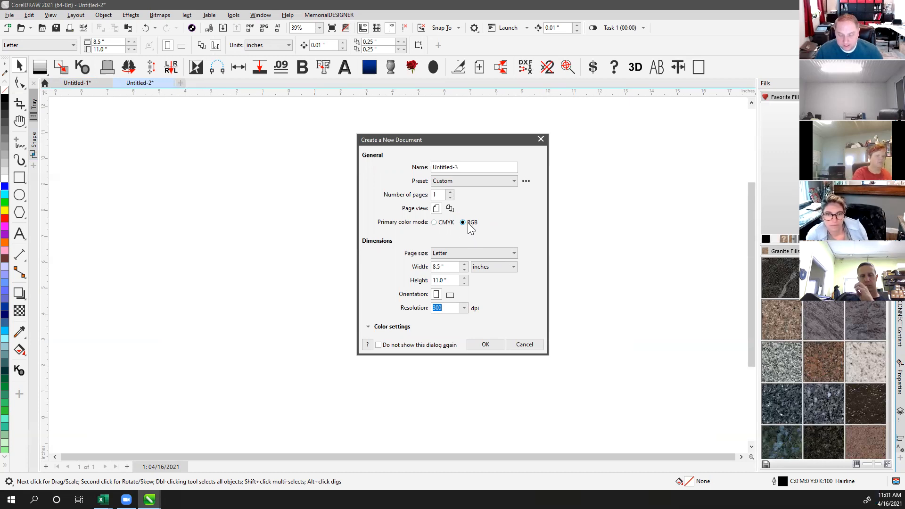
{"action": "left_click", "coordinate": [368, 326]}
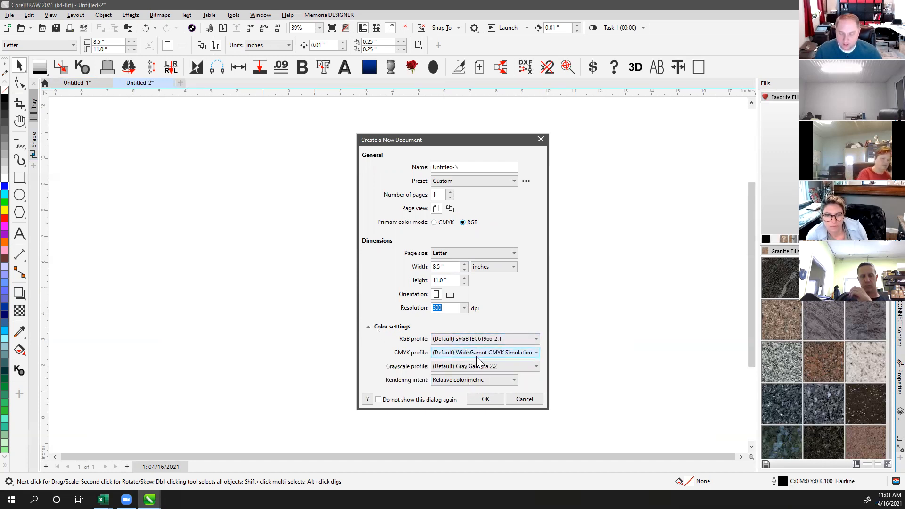
{"action": "left_click", "coordinate": [368, 326]}
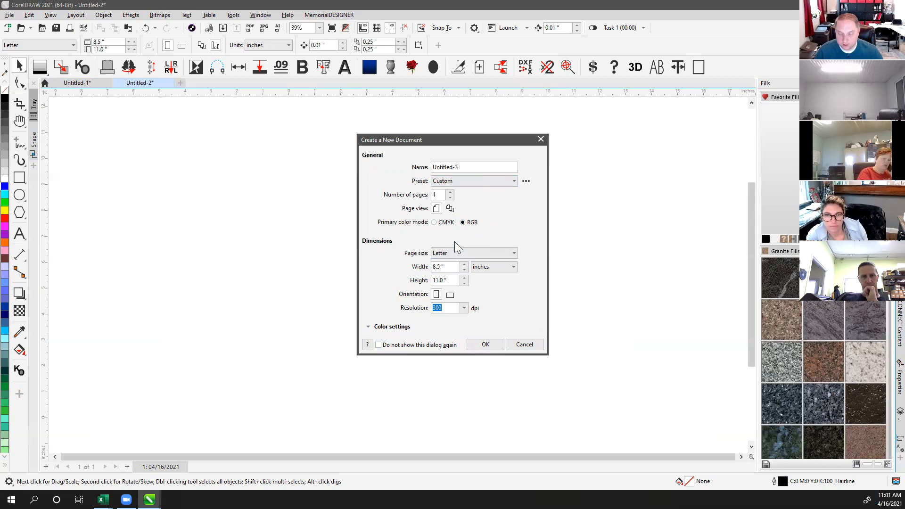
Step: Enable the option to not show this dialog again and create the document with Letter page size
{"action": "left_click", "coordinate": [378, 345]}
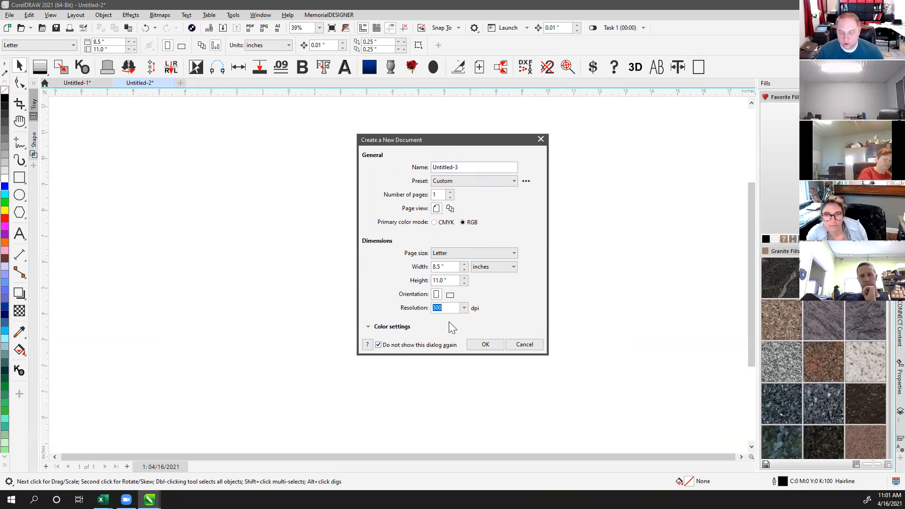
{"action": "left_click", "coordinate": [448, 255]}
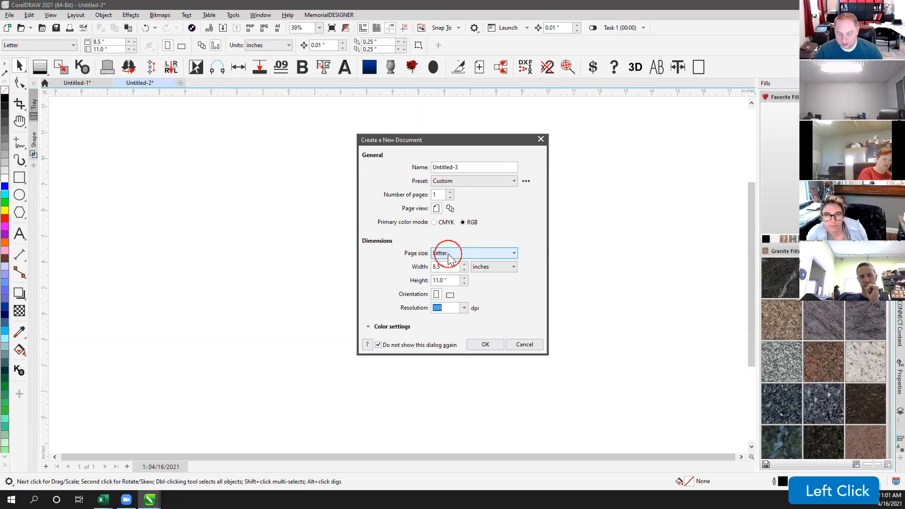
{"action": "left_click", "coordinate": [493, 236]}
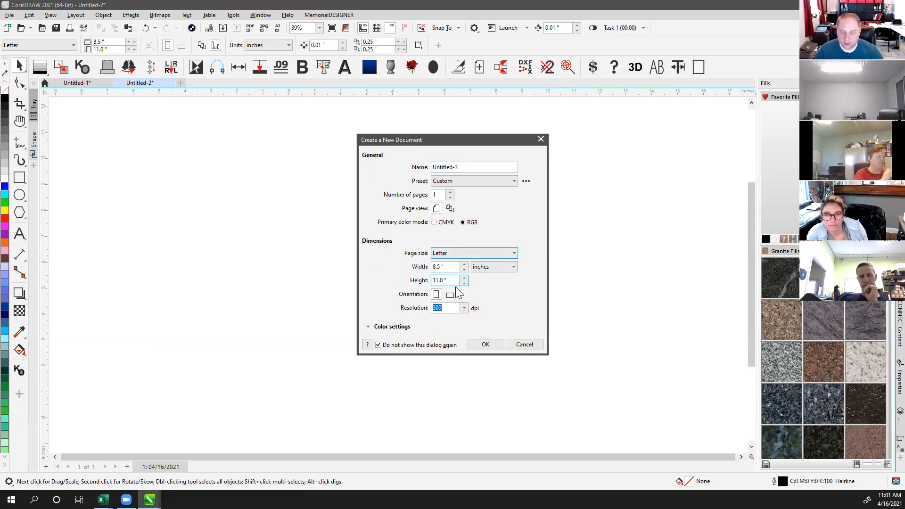
{"action": "left_click", "coordinate": [486, 345]}
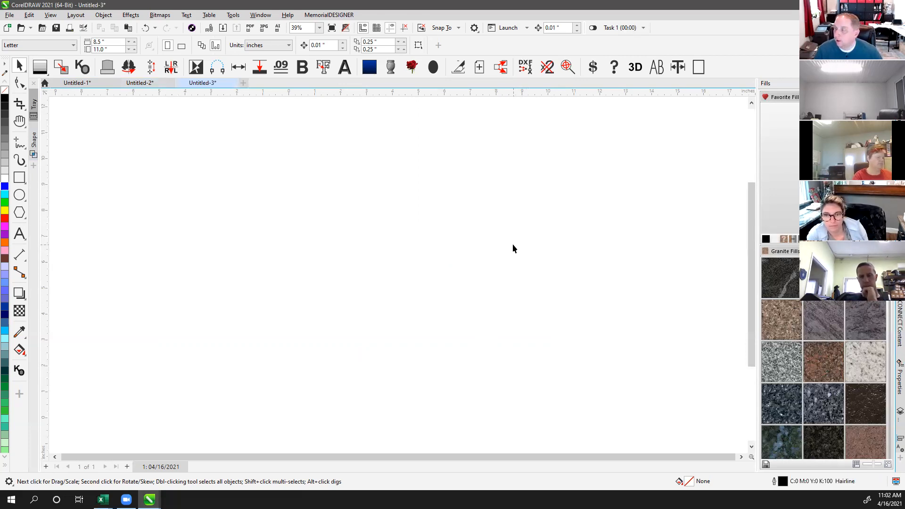
{"action": "left_click", "coordinate": [489, 230]}
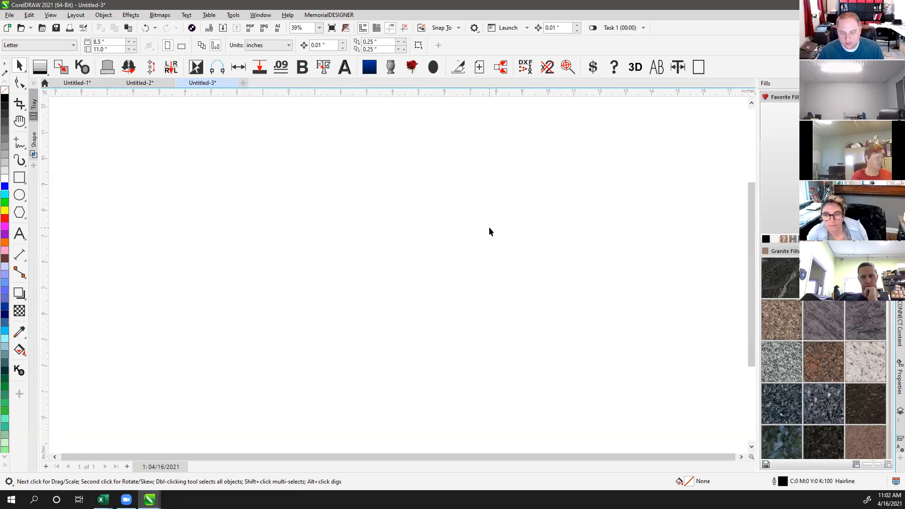
{"action": "left_click", "coordinate": [481, 197]}
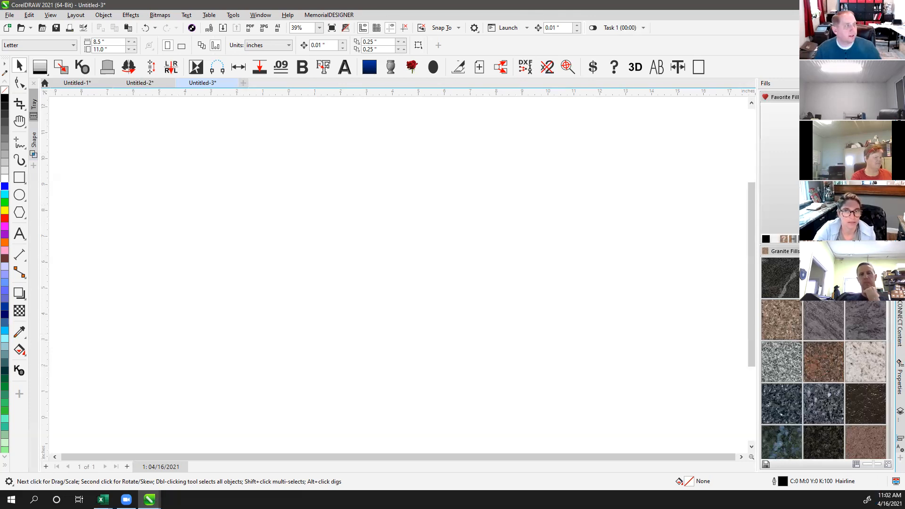
{"action": "left_click", "coordinate": [498, 155]}
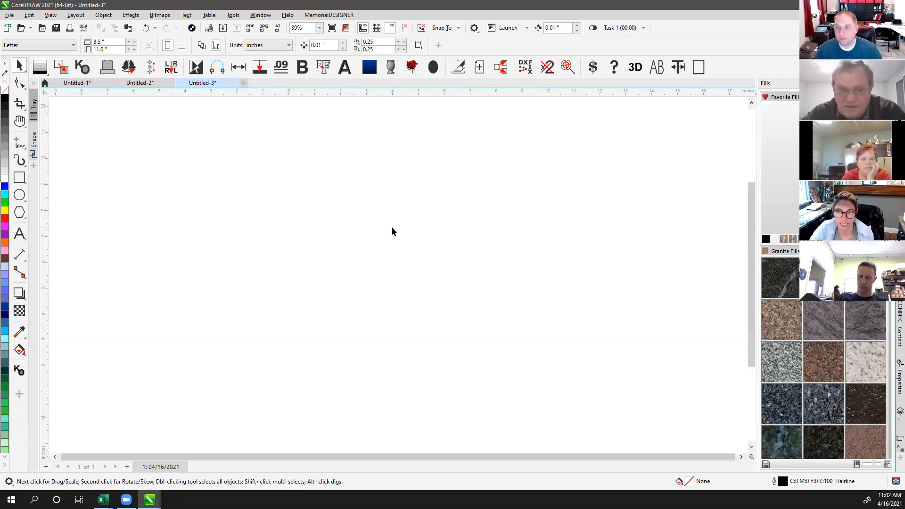
{"action": "left_click", "coordinate": [393, 197]}
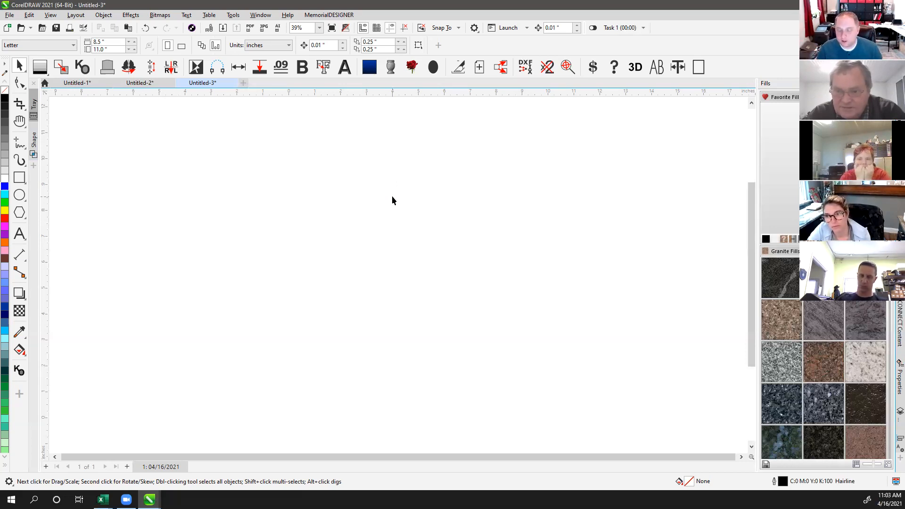
{"action": "left_click", "coordinate": [393, 197]}
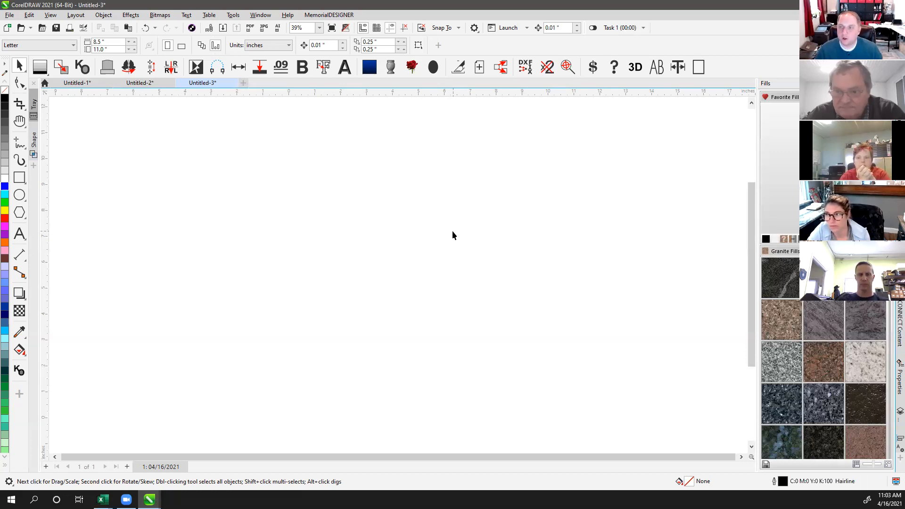
{"action": "left_click", "coordinate": [408, 214]}
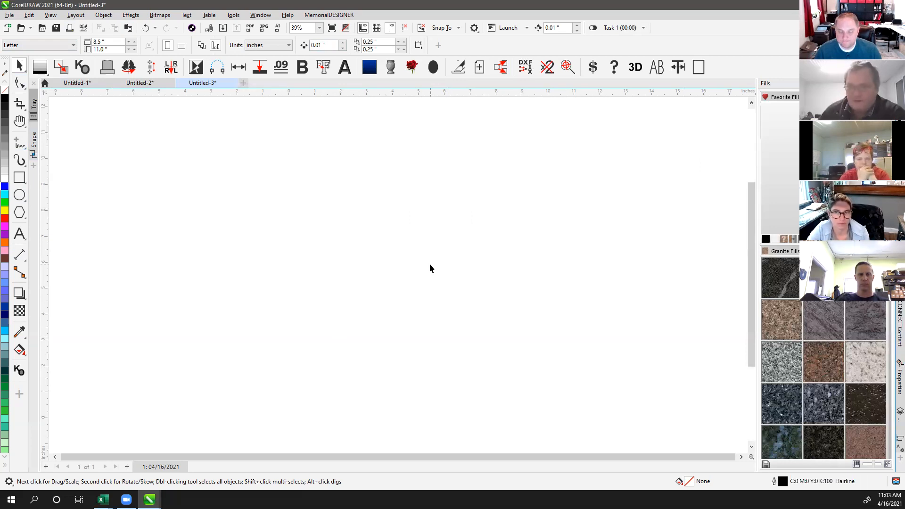
{"action": "left_click", "coordinate": [430, 217]}
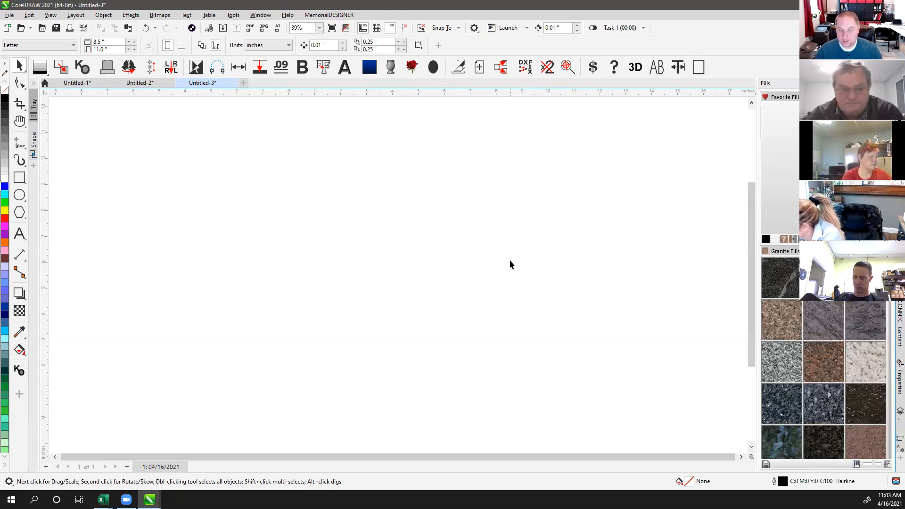
{"action": "left_click", "coordinate": [424, 286]}
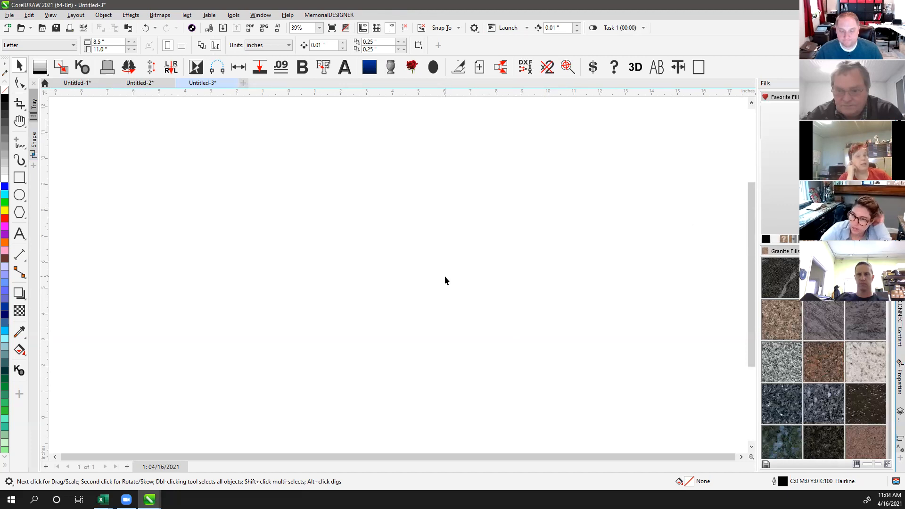
{"action": "left_click", "coordinate": [449, 183]}
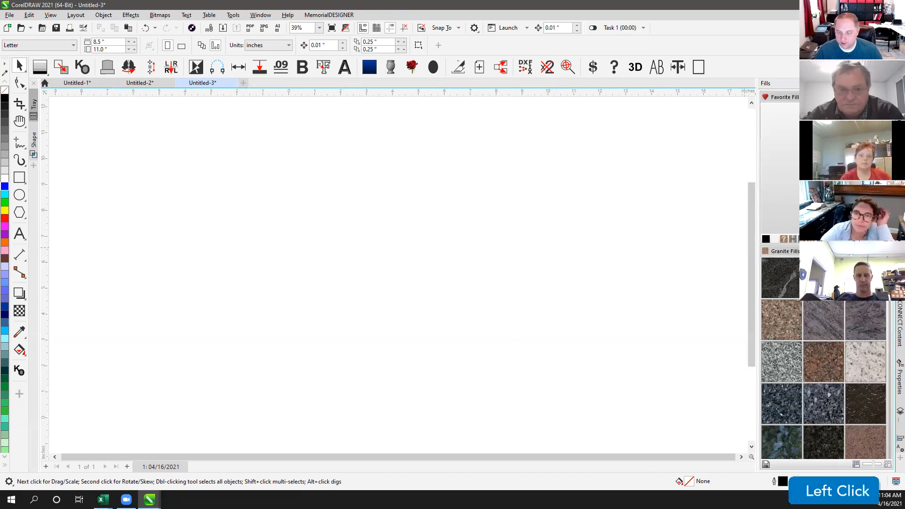